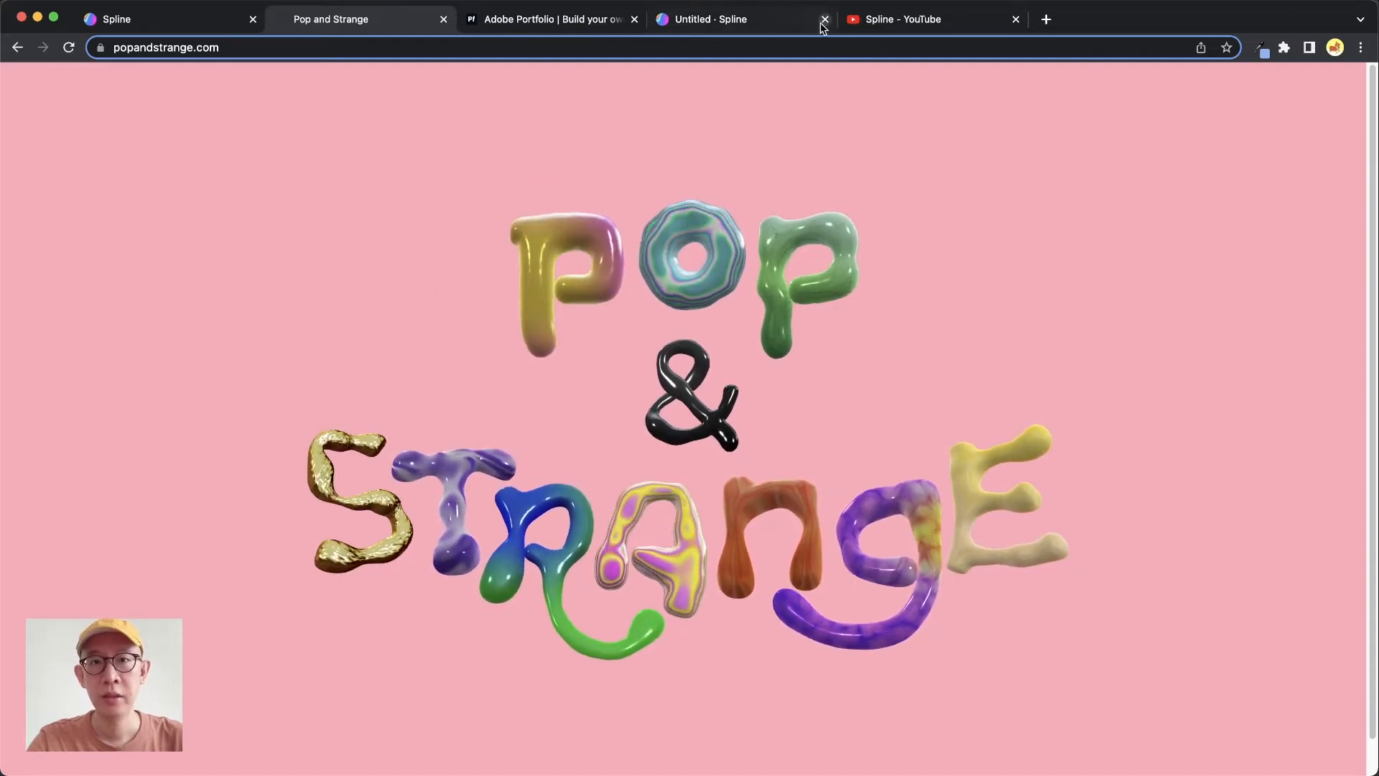
# Switch to the Spline tab, select the D letter and set its material color to pink, RGB(255, 67, 201)
pyautogui.click(790, 20)
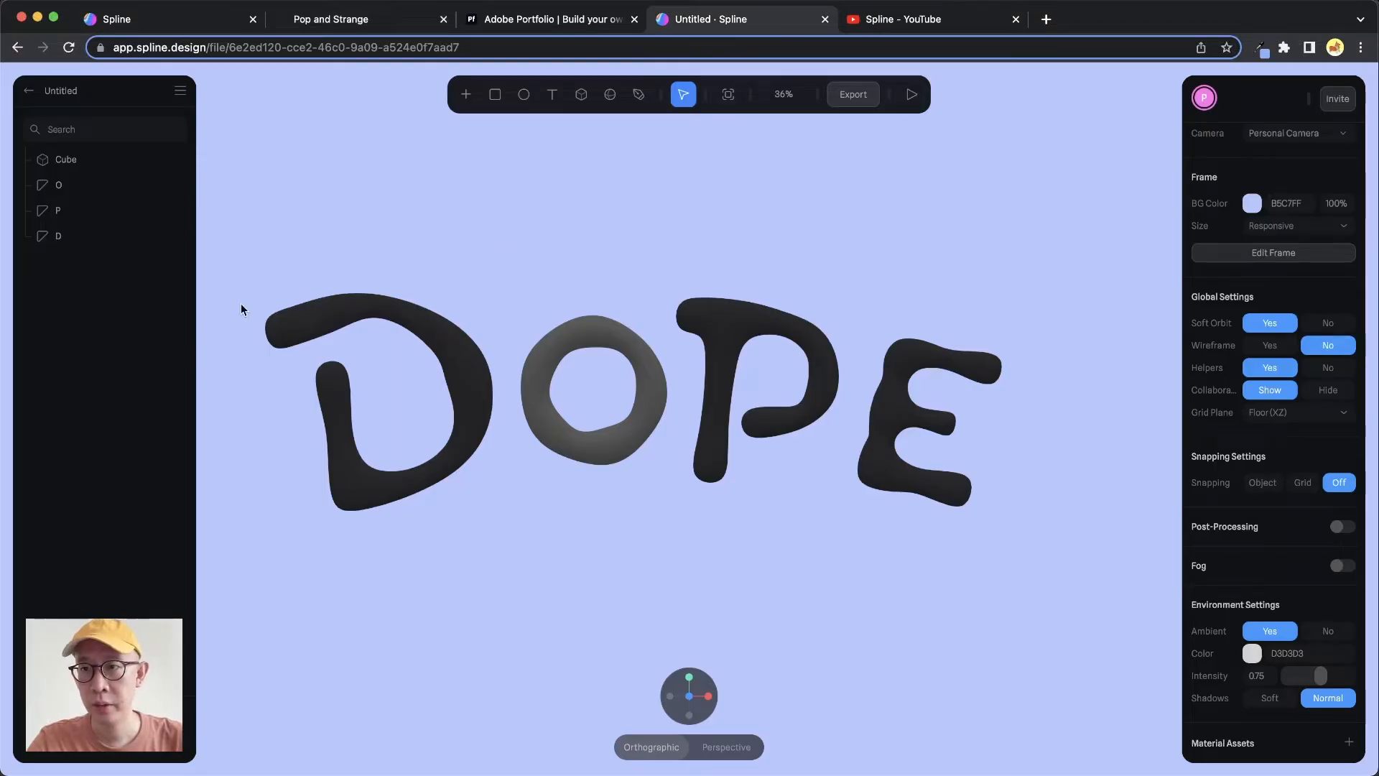
pyautogui.click(52, 234)
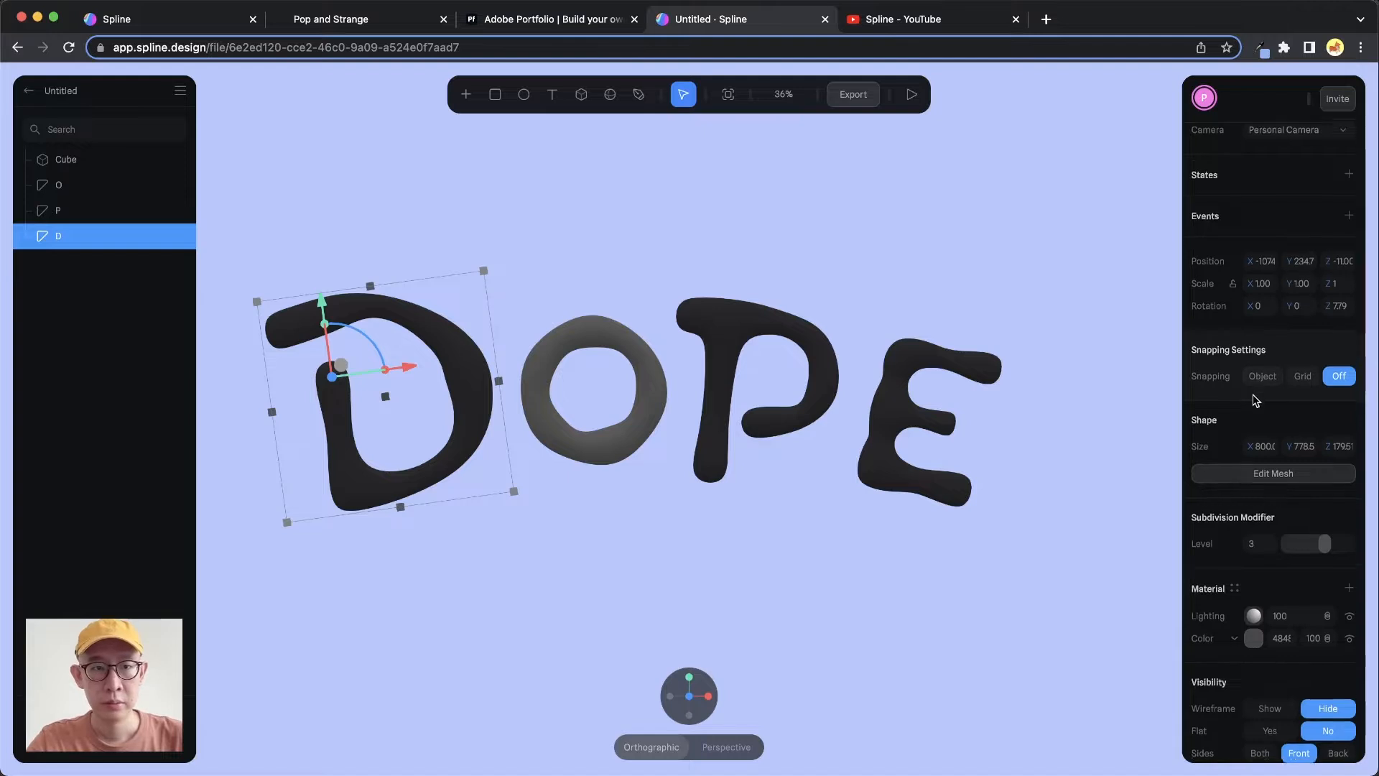
pyautogui.scroll(-3, 1255, 398)
pyautogui.scroll(-2, 1255, 403)
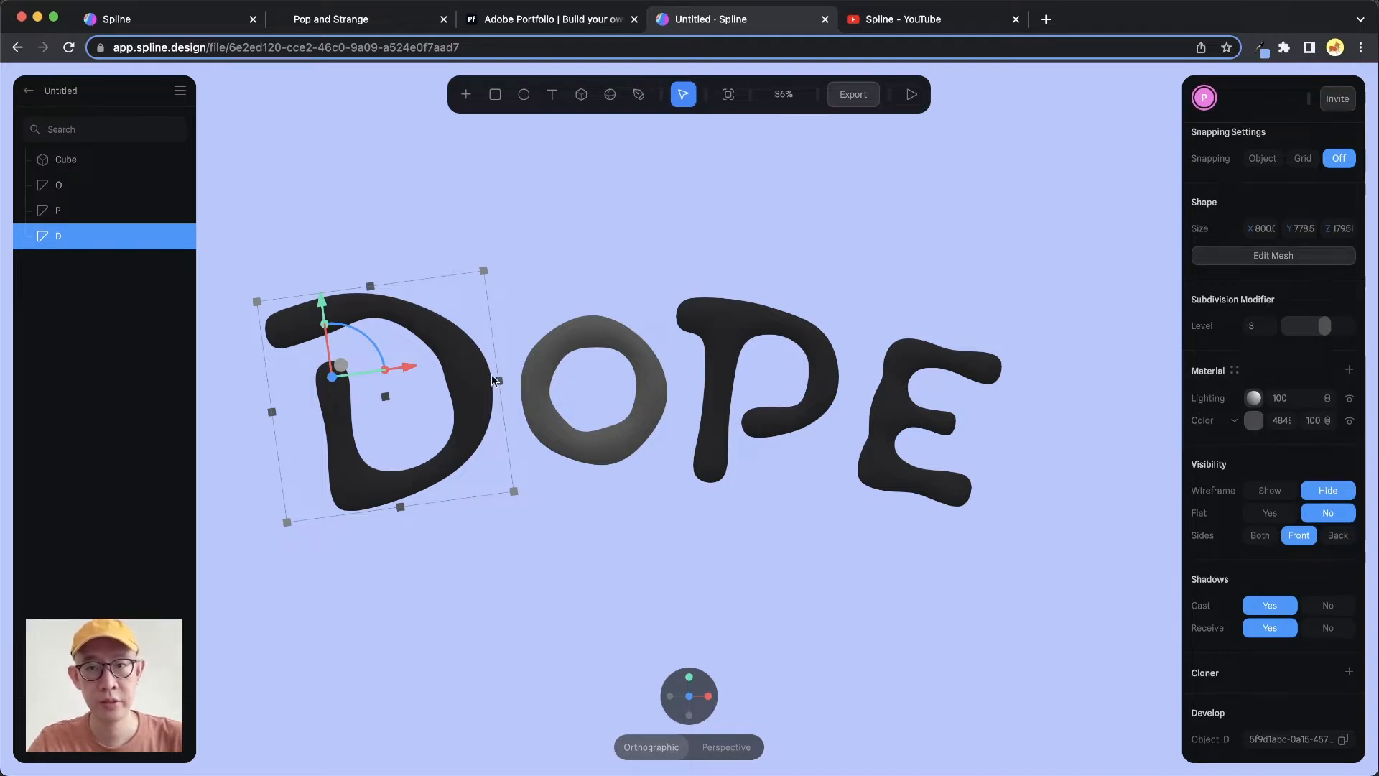
pyautogui.click(1253, 420)
pyautogui.click(1288, 450)
pyautogui.moveTo(1287, 451); pyautogui.dragTo(1312, 443)
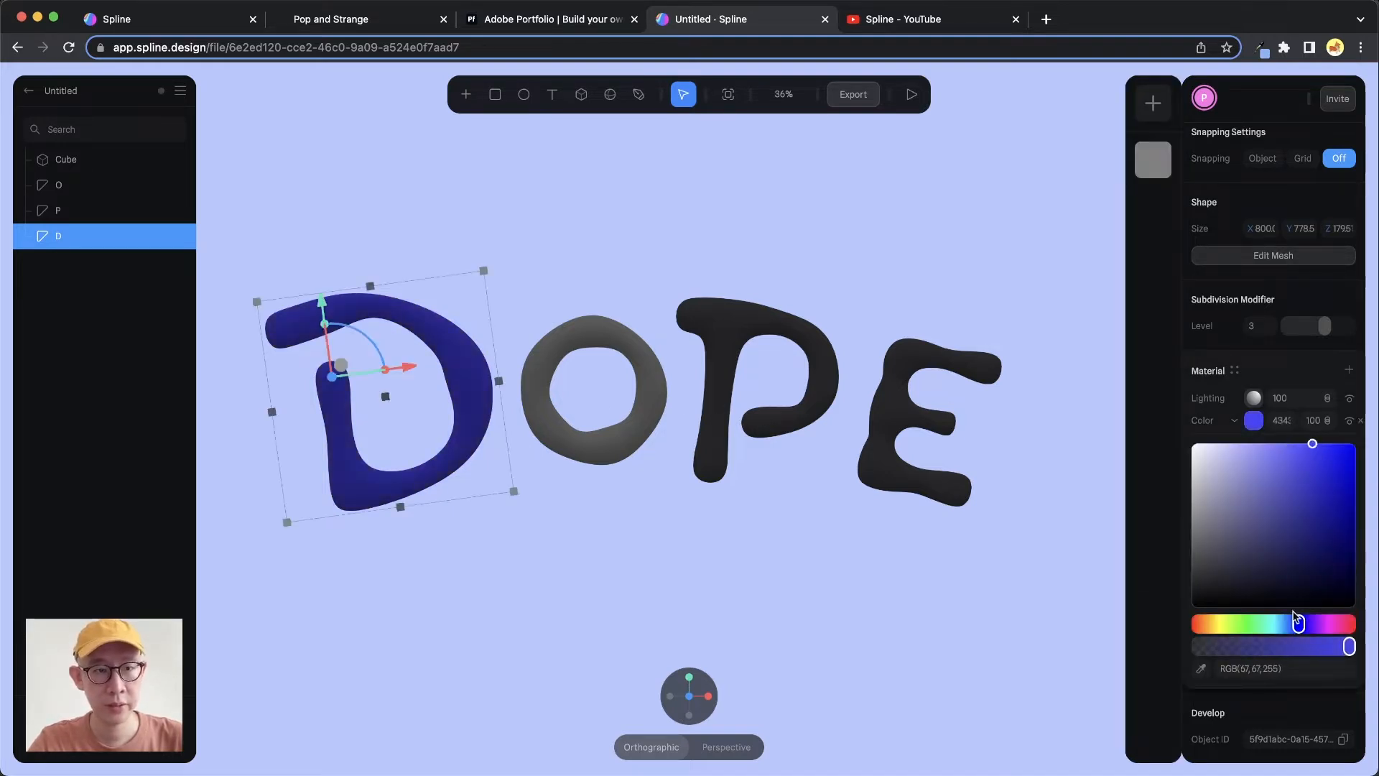
pyautogui.moveTo(1299, 624)
pyautogui.mouseDown()
pyautogui.moveTo(1343, 624)
pyautogui.moveTo(1332, 624)
pyautogui.mouseUp()
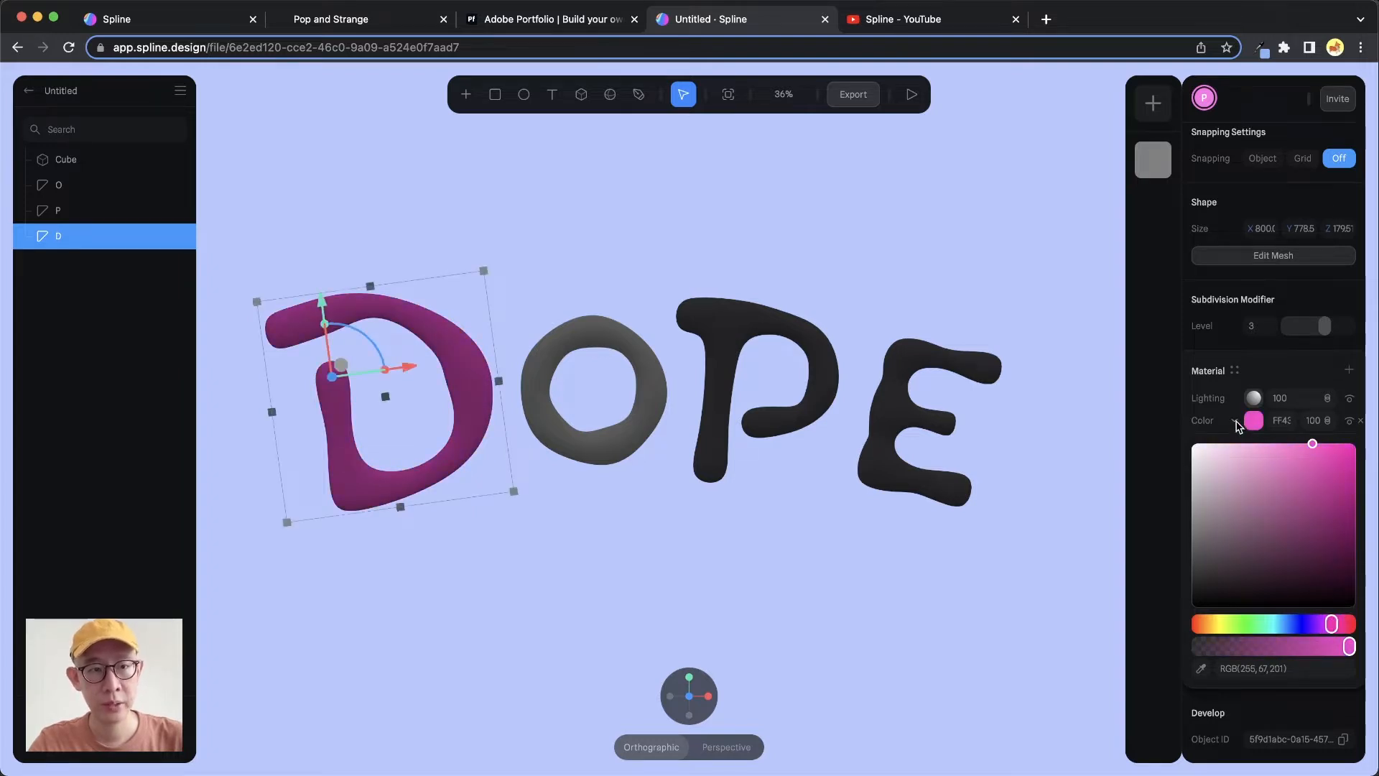
# Change the D's material layer type from Color to Depth and open its depth settings
pyautogui.click(1234, 423)
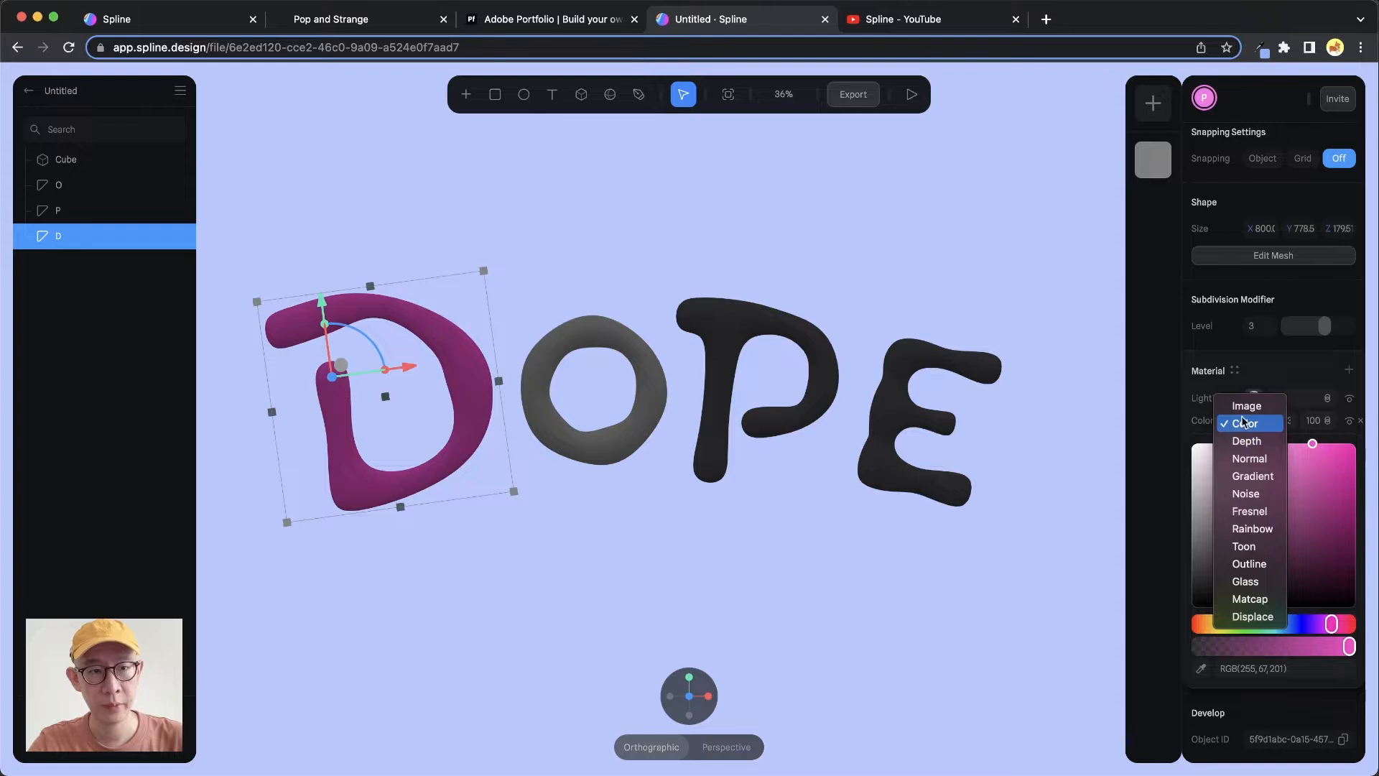
pyautogui.click(1269, 442)
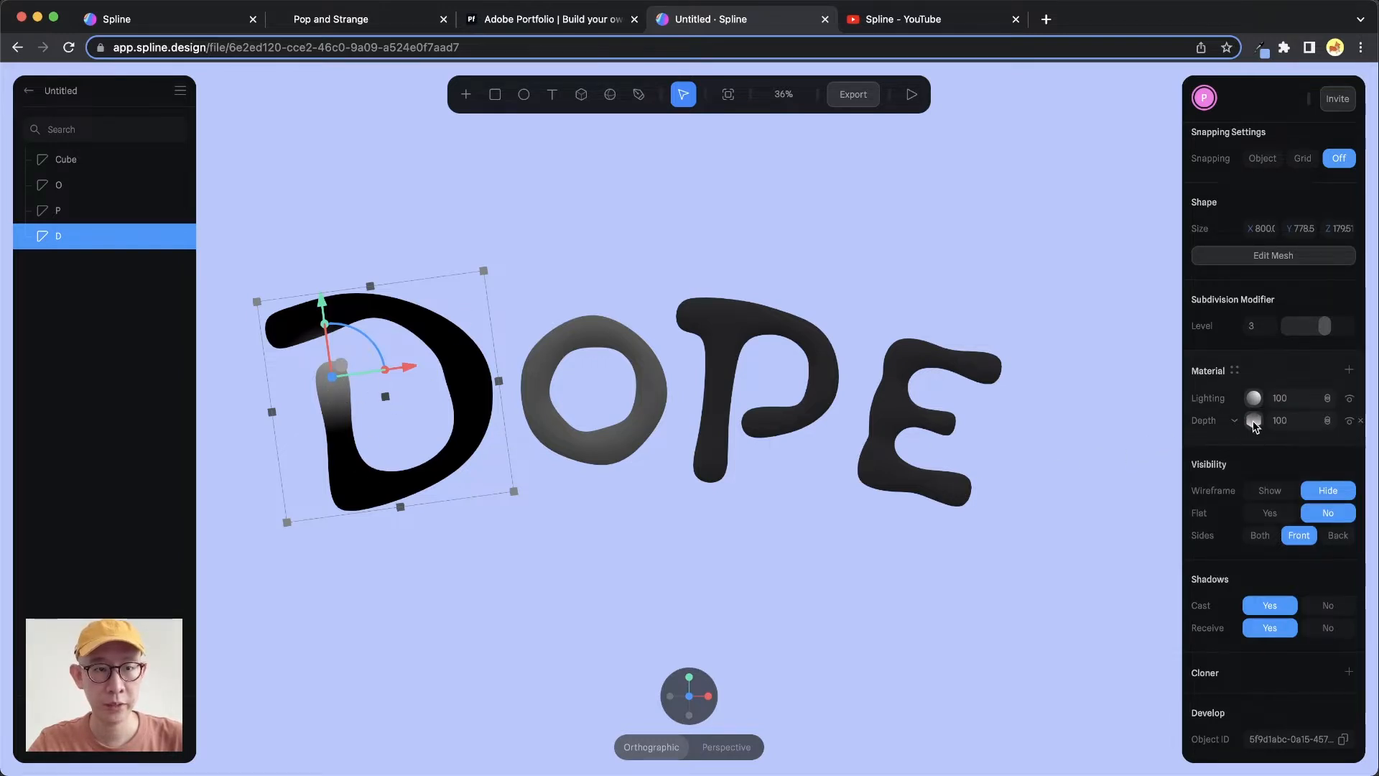
pyautogui.click(1254, 422)
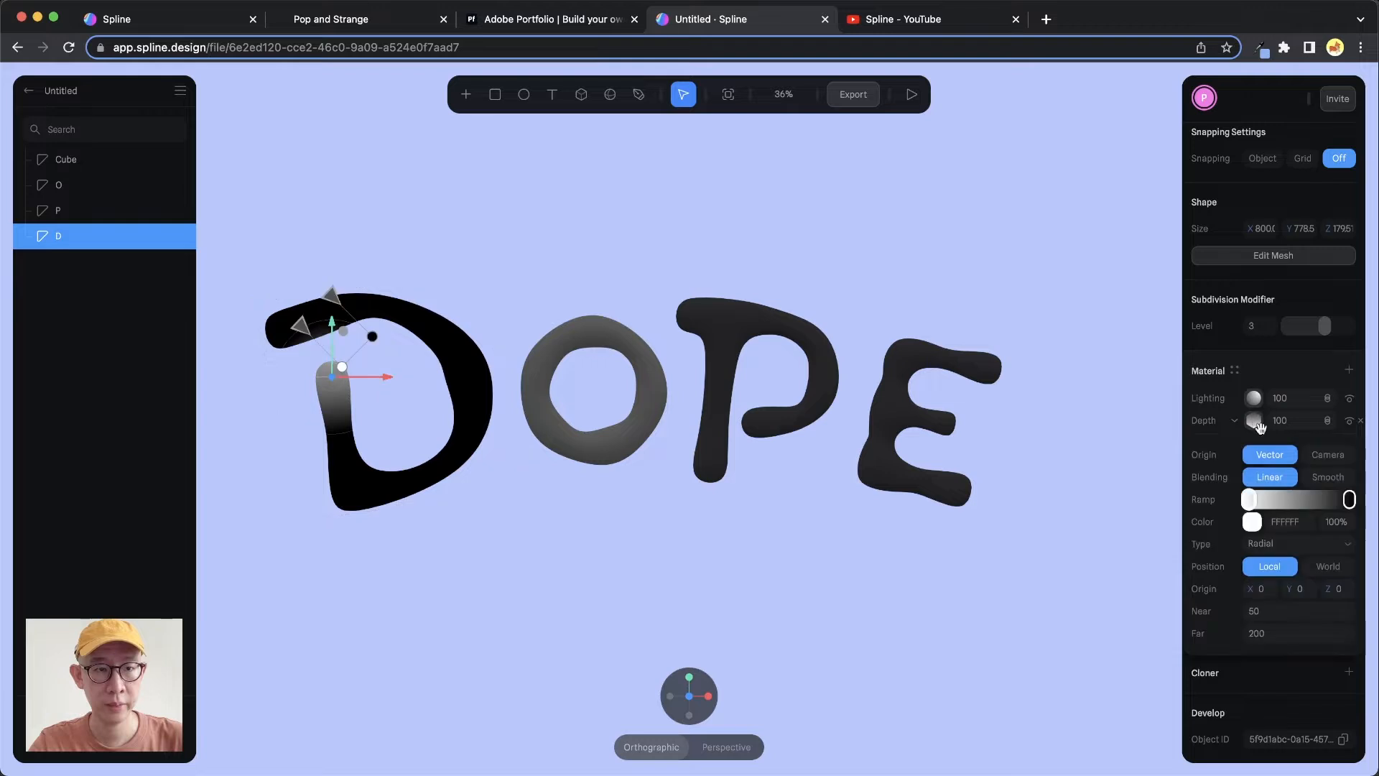
# Set the depth ramp's start color to pink FF37F0
pyautogui.click(1252, 523)
pyautogui.click(1327, 723)
pyautogui.click(1286, 563)
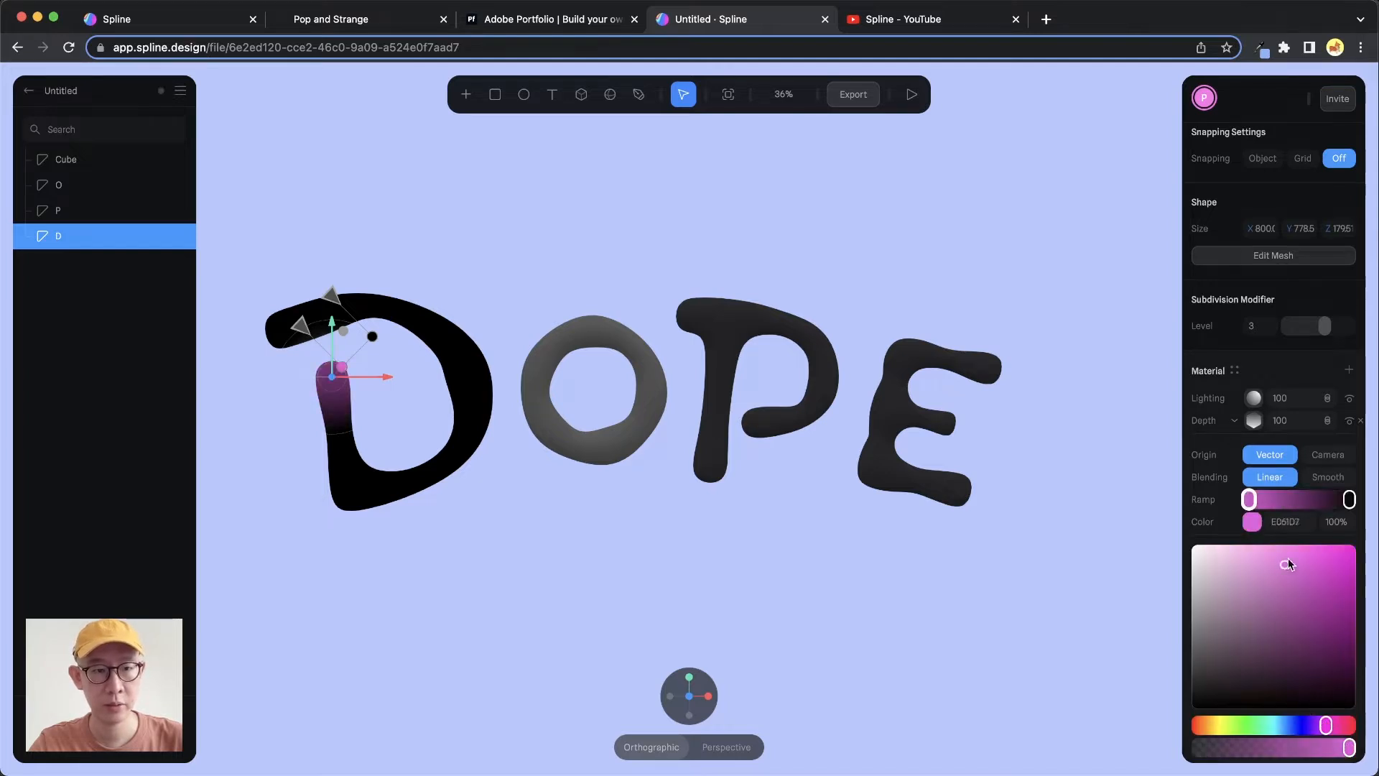
pyautogui.moveTo(1319, 531); pyautogui.dragTo(1320, 531)
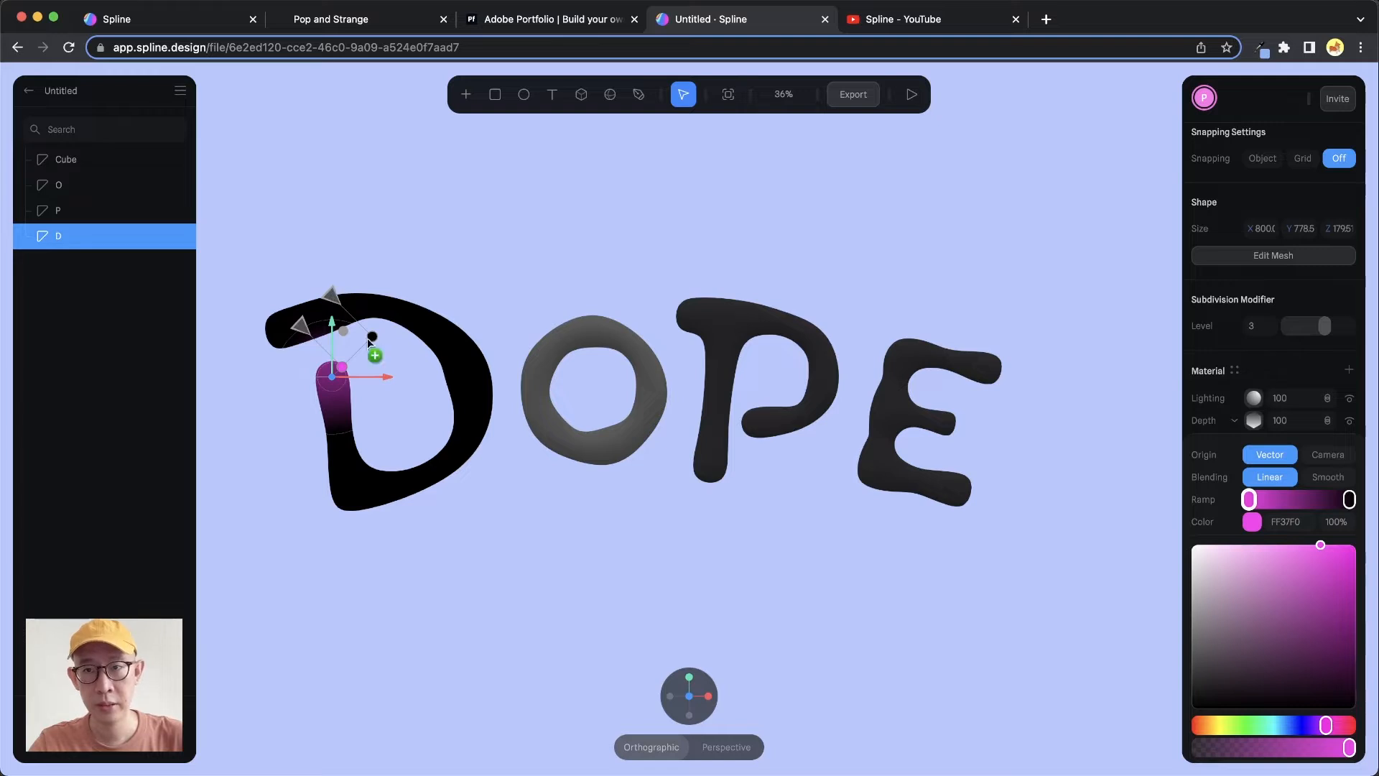
# Move the depth gradient's handles so the far point sits up and to the right of the D
pyautogui.moveTo(372, 337); pyautogui.dragTo(410, 318)
pyautogui.moveTo(334, 298); pyautogui.dragTo(418, 208)
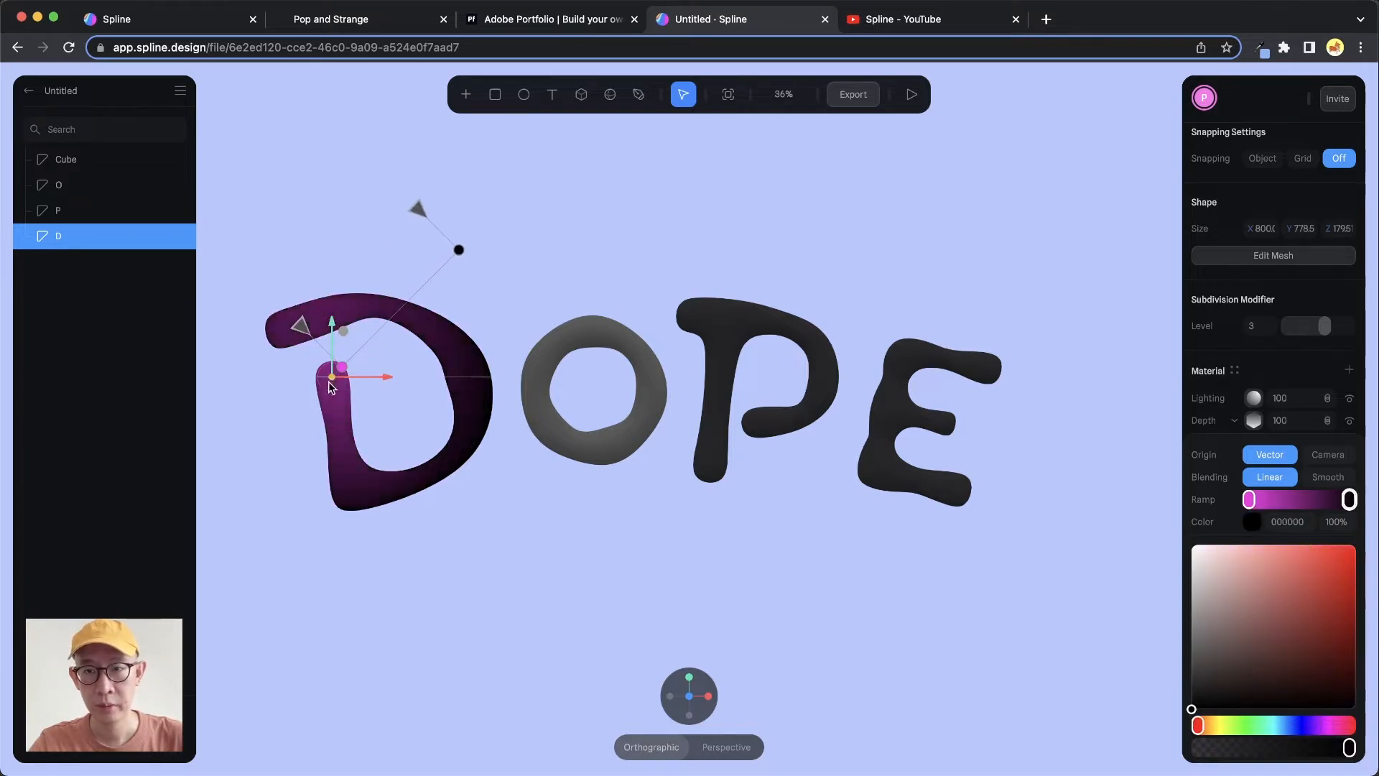
pyautogui.moveTo(333, 321)
pyautogui.mouseDown()
pyautogui.moveTo(334, 375)
pyautogui.moveTo(331, 349)
pyautogui.mouseUp()
pyautogui.moveTo(382, 404)
pyautogui.mouseDown()
pyautogui.moveTo(396, 405)
pyautogui.moveTo(379, 403)
pyautogui.mouseUp()
pyautogui.keyDown('alt'); pyautogui.moveTo(455, 474); pyautogui.dragTo(482, 490); pyautogui.keyUp('alt')
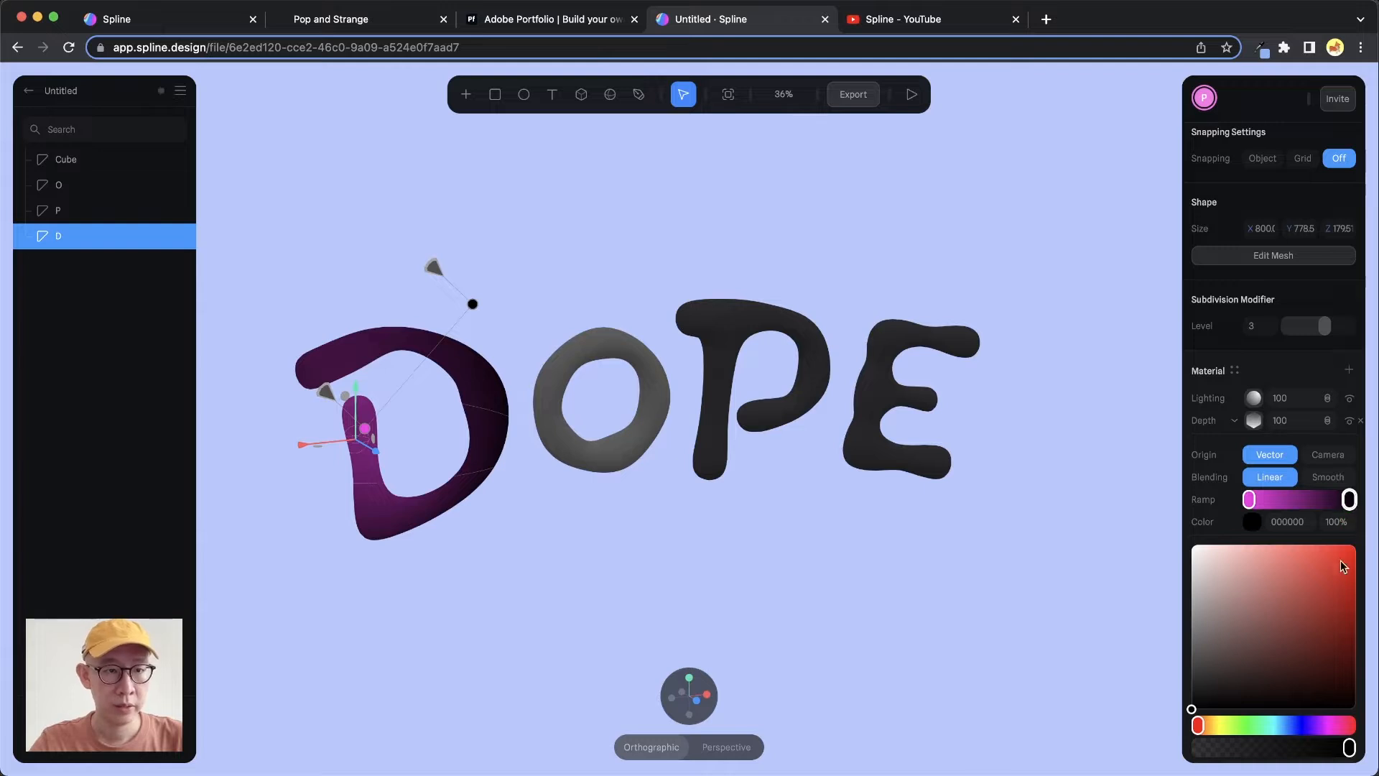
# Set the depth ramp's end color to yellow FFDF00
pyautogui.moveTo(1340, 562); pyautogui.dragTo(1281, 555)
pyautogui.moveTo(1198, 726); pyautogui.dragTo(1214, 730)
pyautogui.moveTo(1307, 558); pyautogui.dragTo(1306, 544)
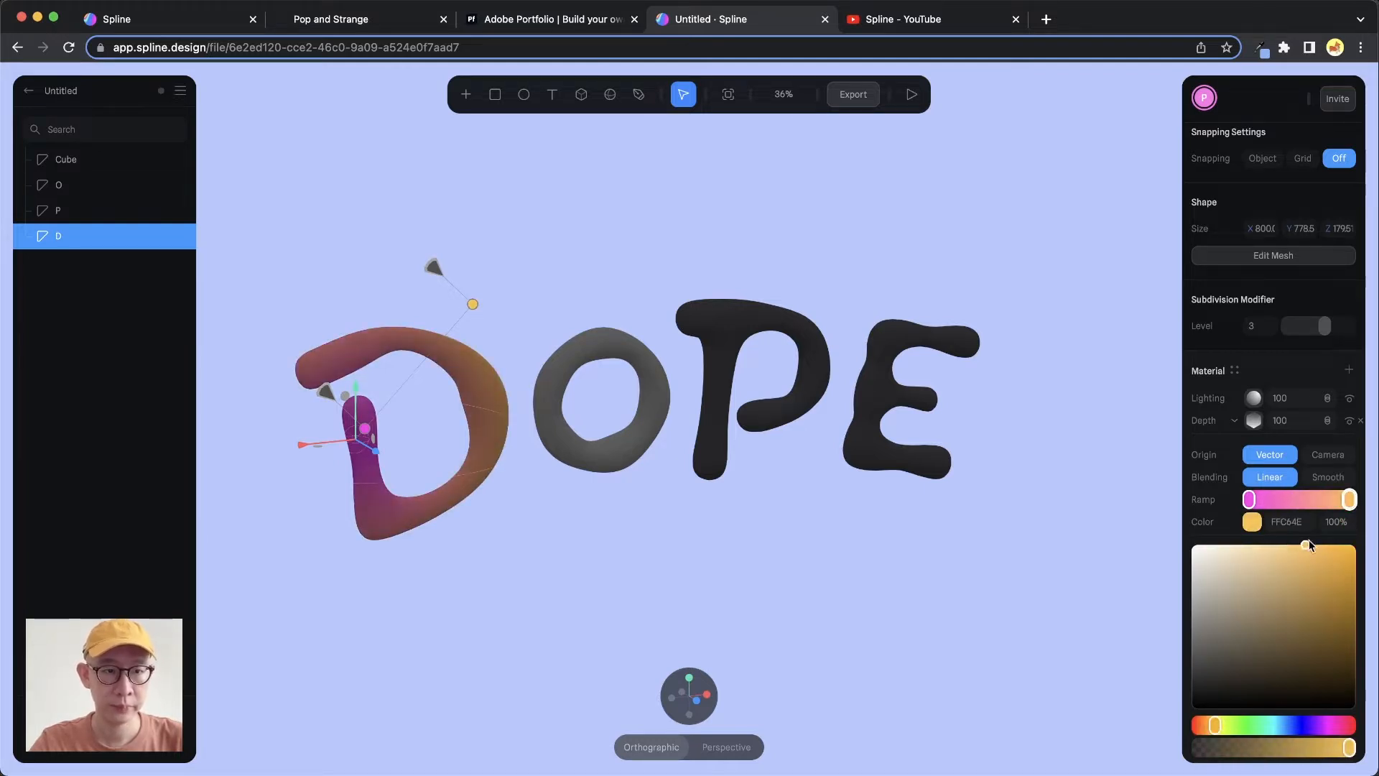
pyautogui.moveTo(1219, 726); pyautogui.dragTo(1223, 726)
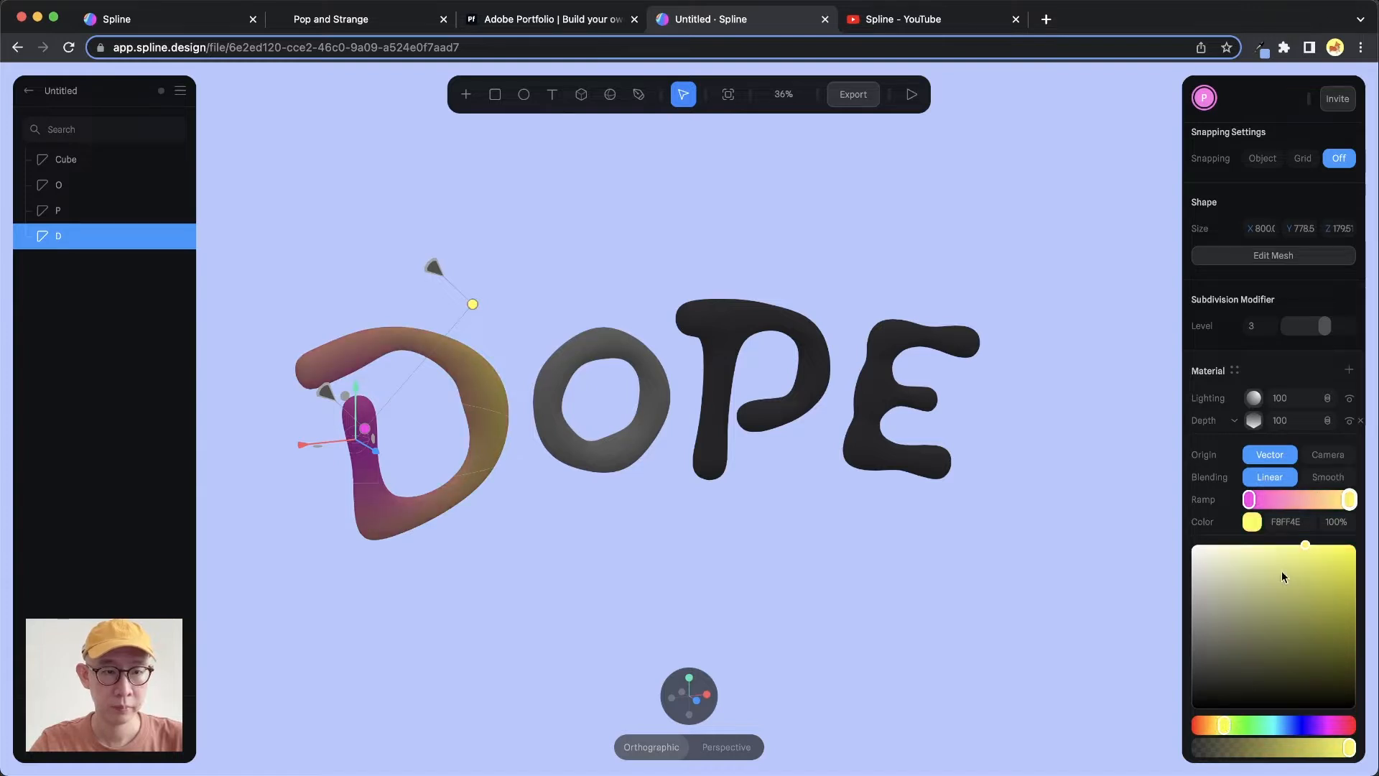
pyautogui.moveTo(1302, 544); pyautogui.dragTo(1309, 553)
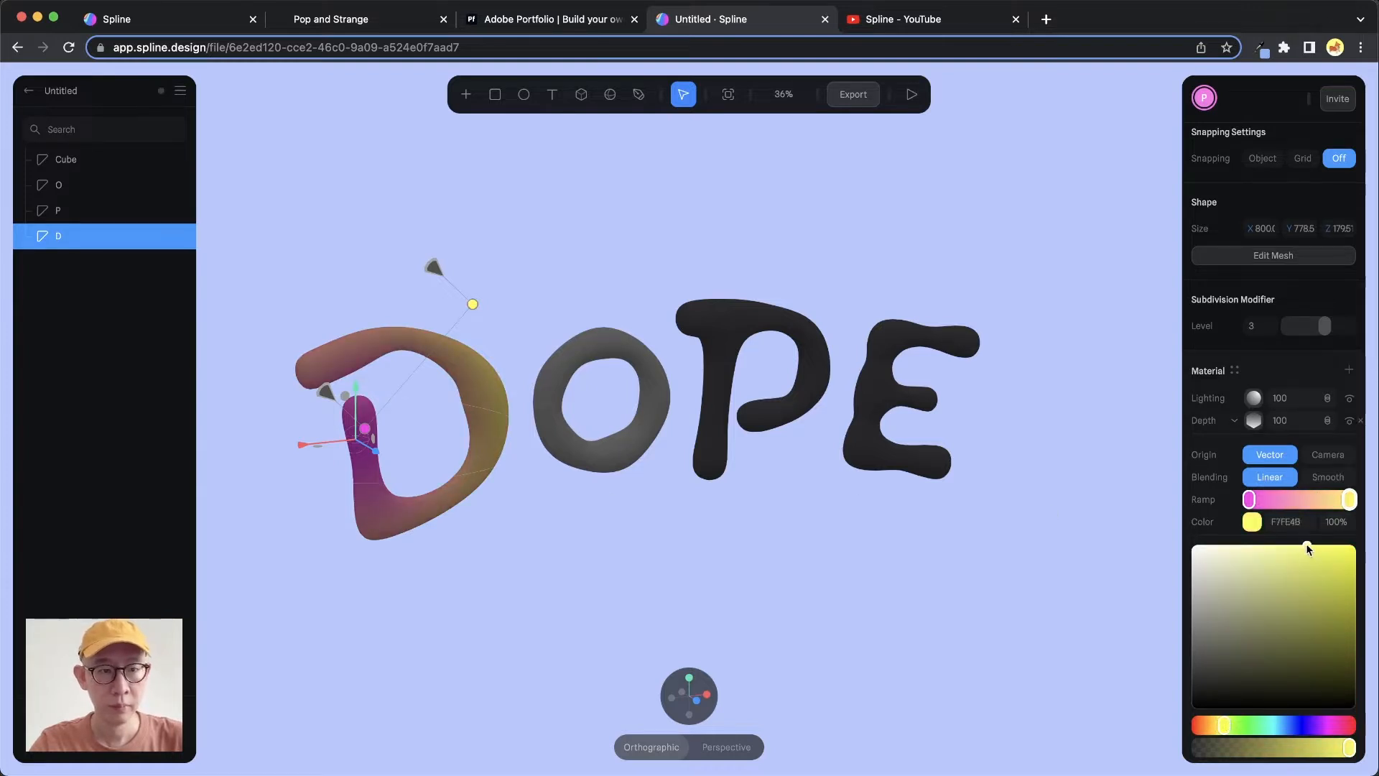
pyautogui.moveTo(1308, 553); pyautogui.dragTo(1313, 547)
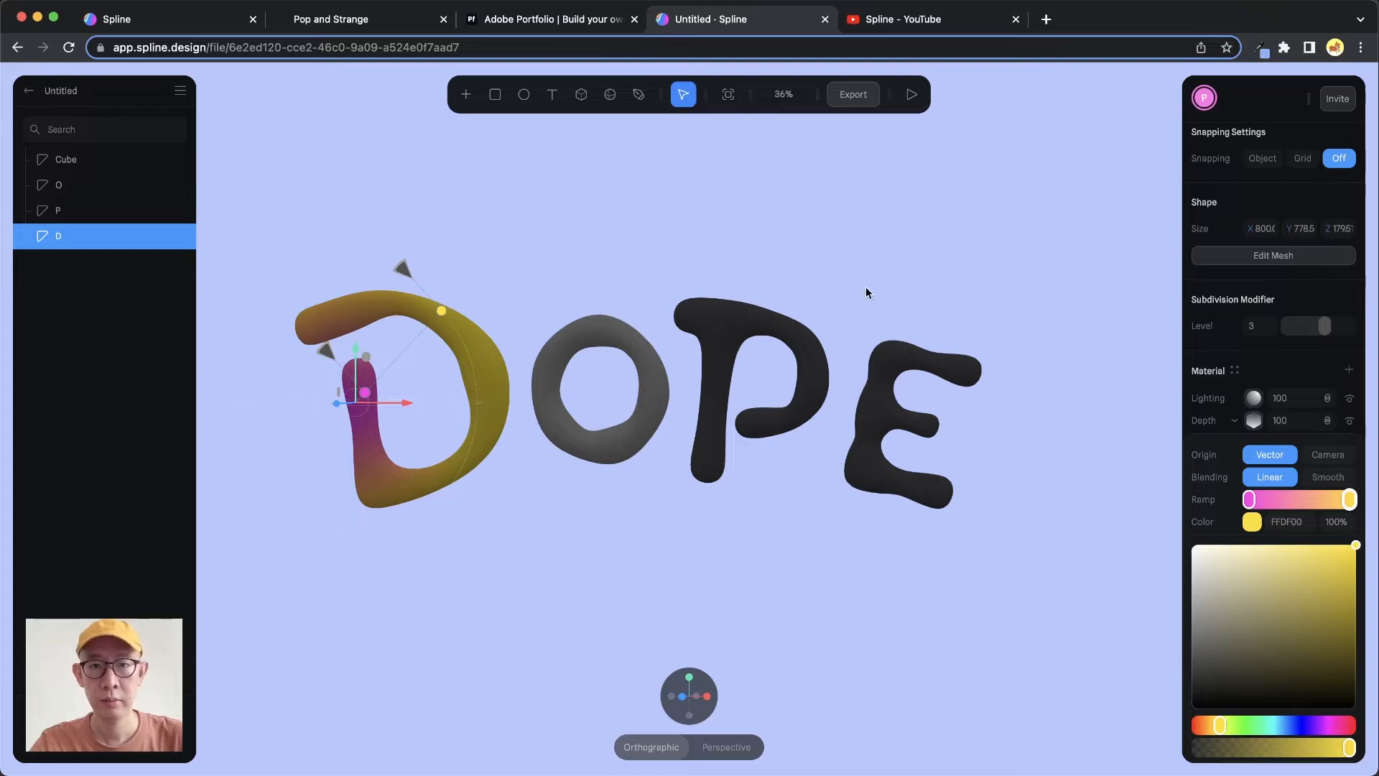
# Add a directional light to the scene
pyautogui.click(889, 311)
pyautogui.keyDown('alt'); pyautogui.moveTo(669, 475); pyautogui.dragTo(707, 470); pyautogui.keyUp('alt')
pyautogui.click(465, 94)
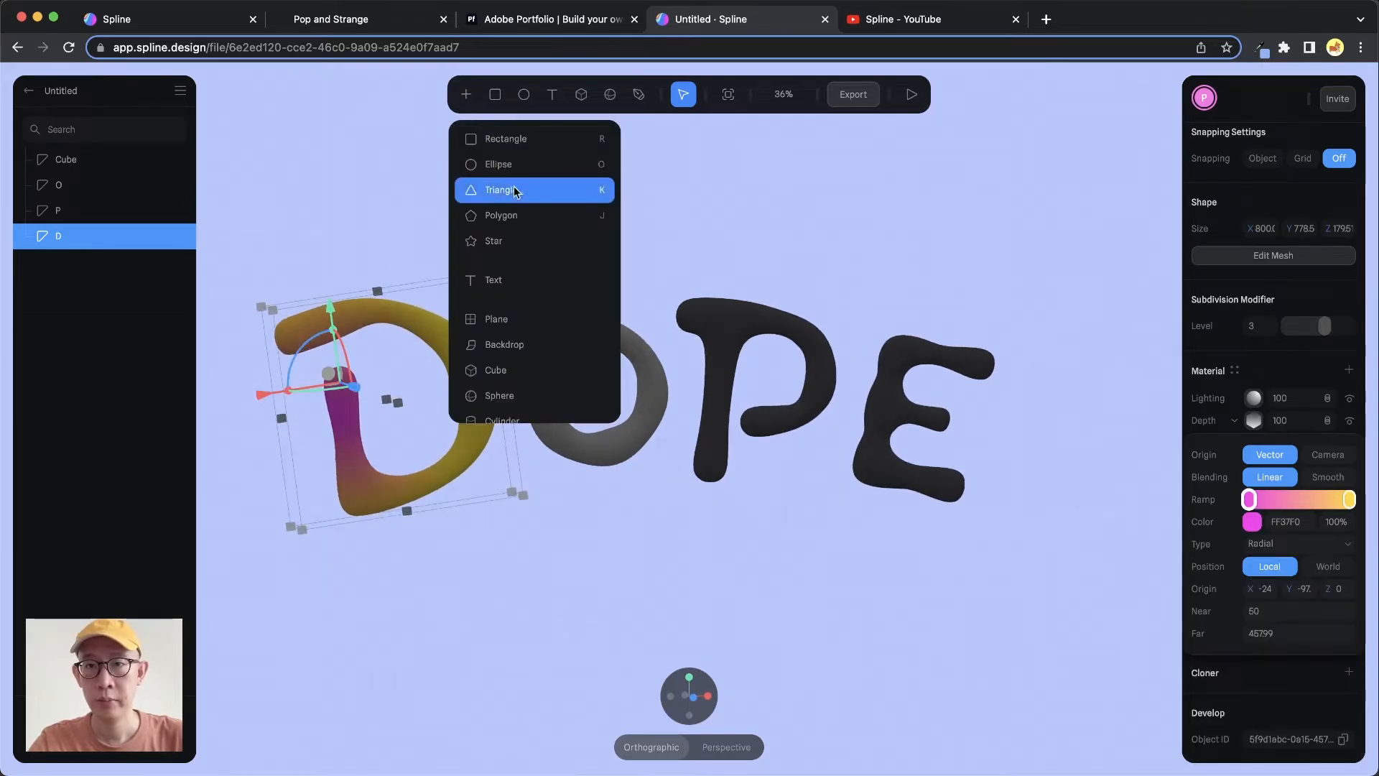
pyautogui.scroll(-3, 521, 258)
pyautogui.scroll(-5, 521, 274)
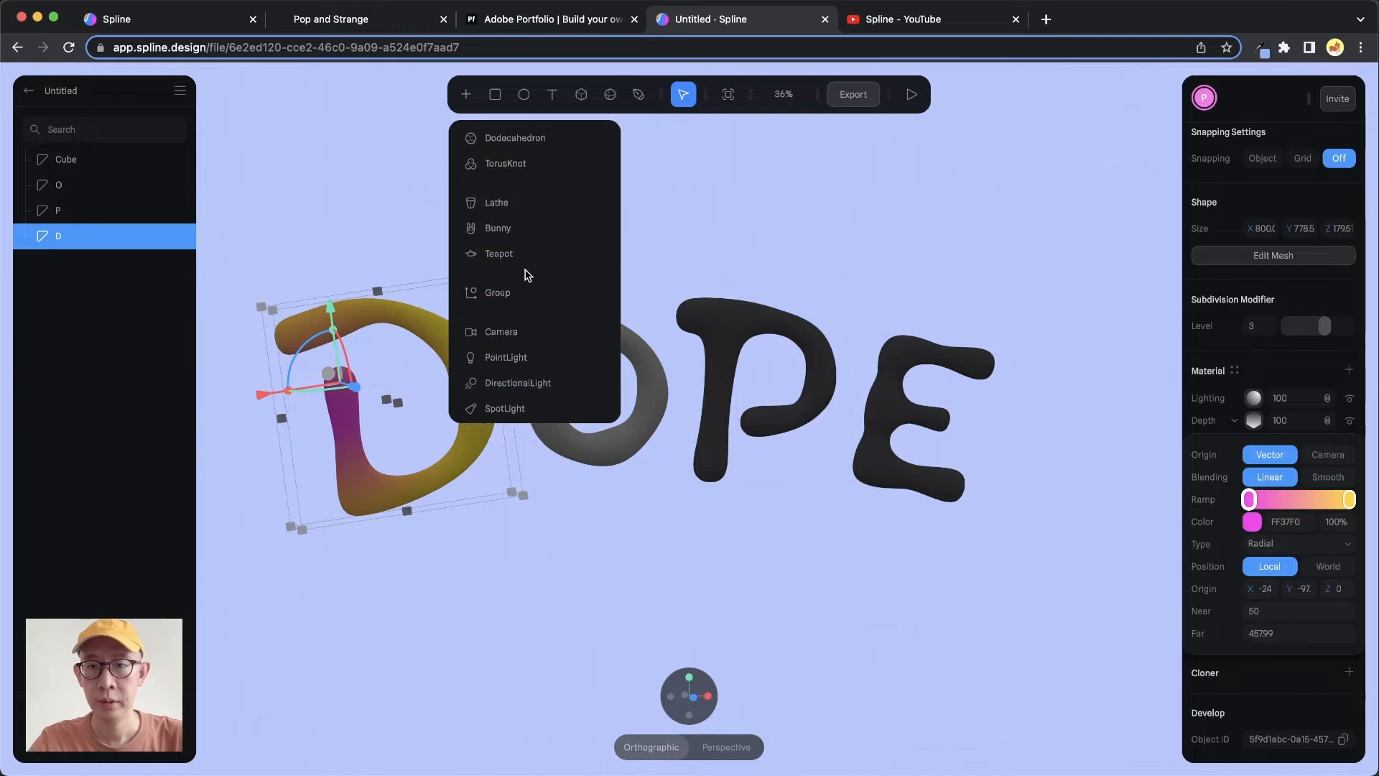
pyautogui.click(537, 379)
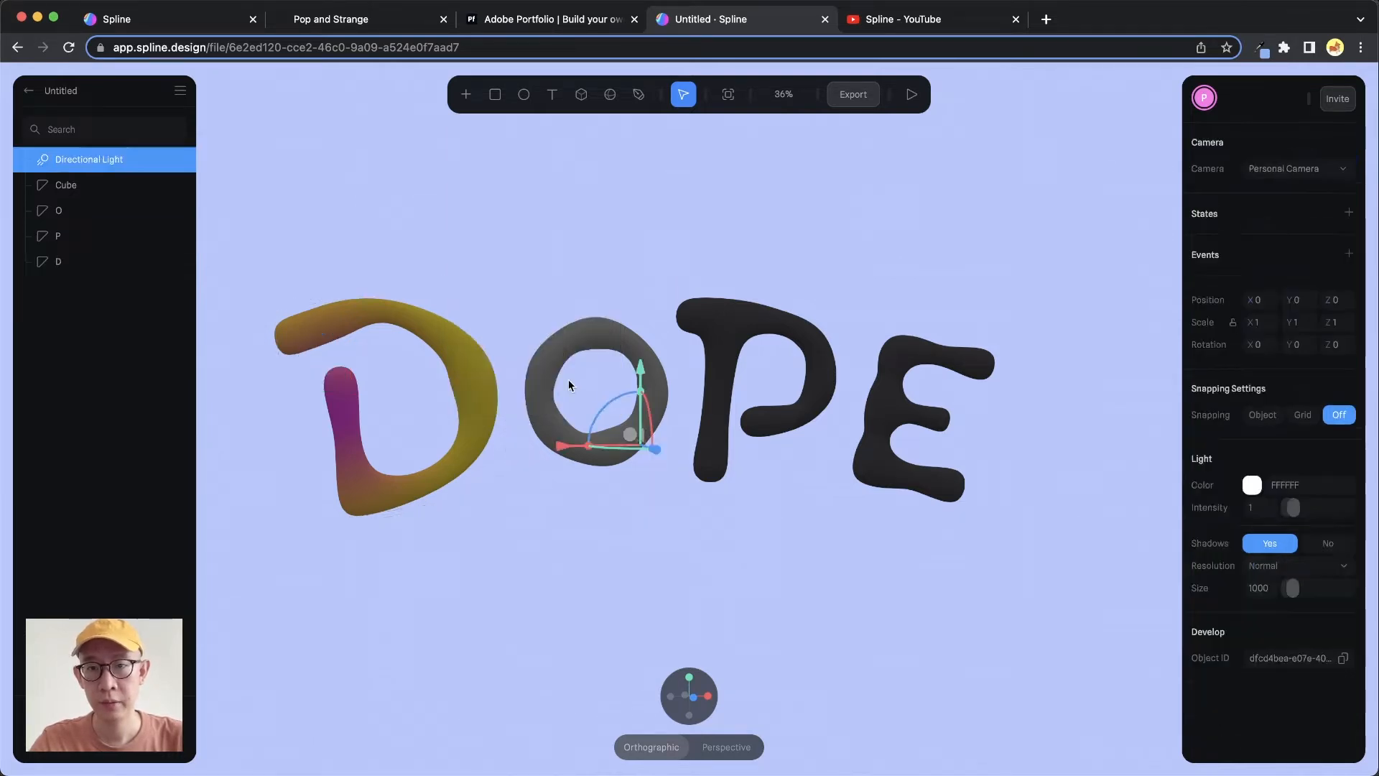
# Move the directional light up and to the right, above the lettering
pyautogui.moveTo(640, 347); pyautogui.dragTo(700, 155)
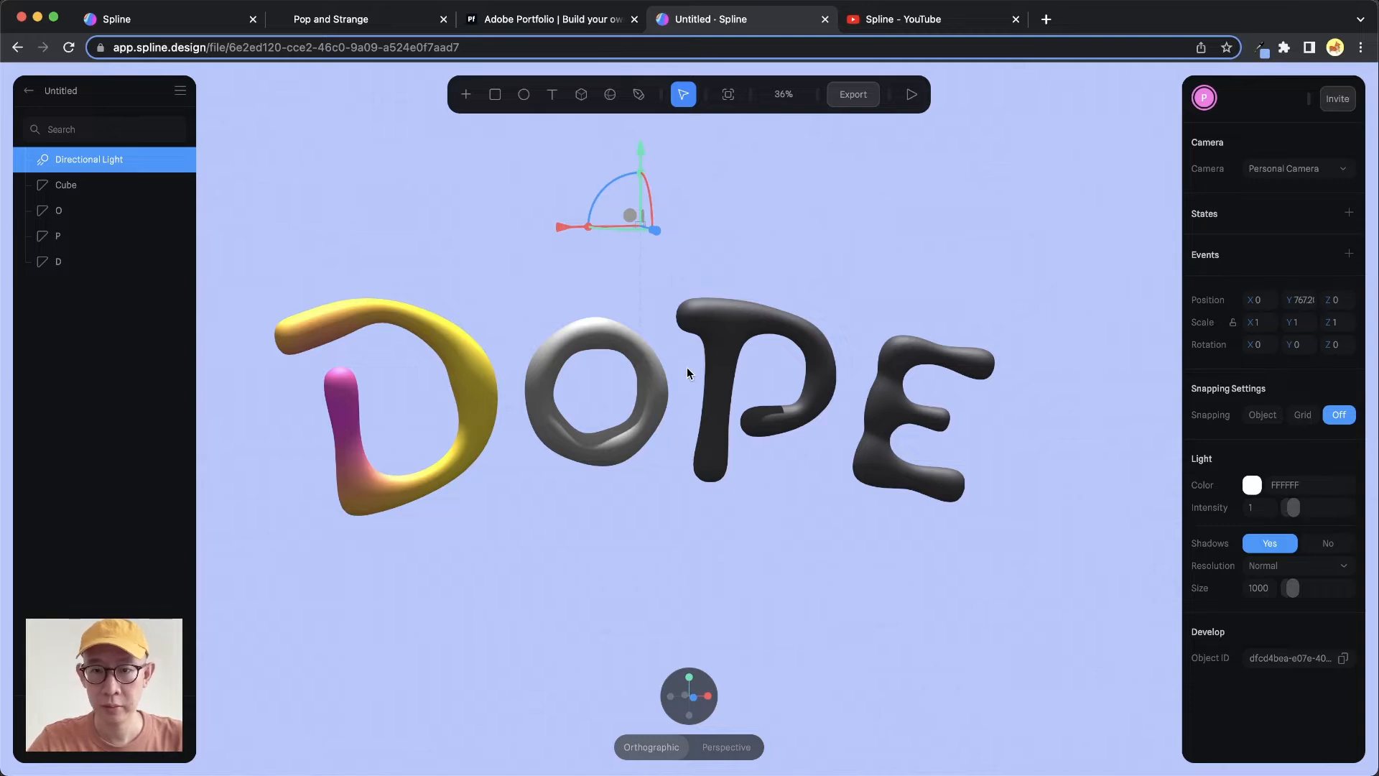
pyautogui.scroll(-5, 687, 368)
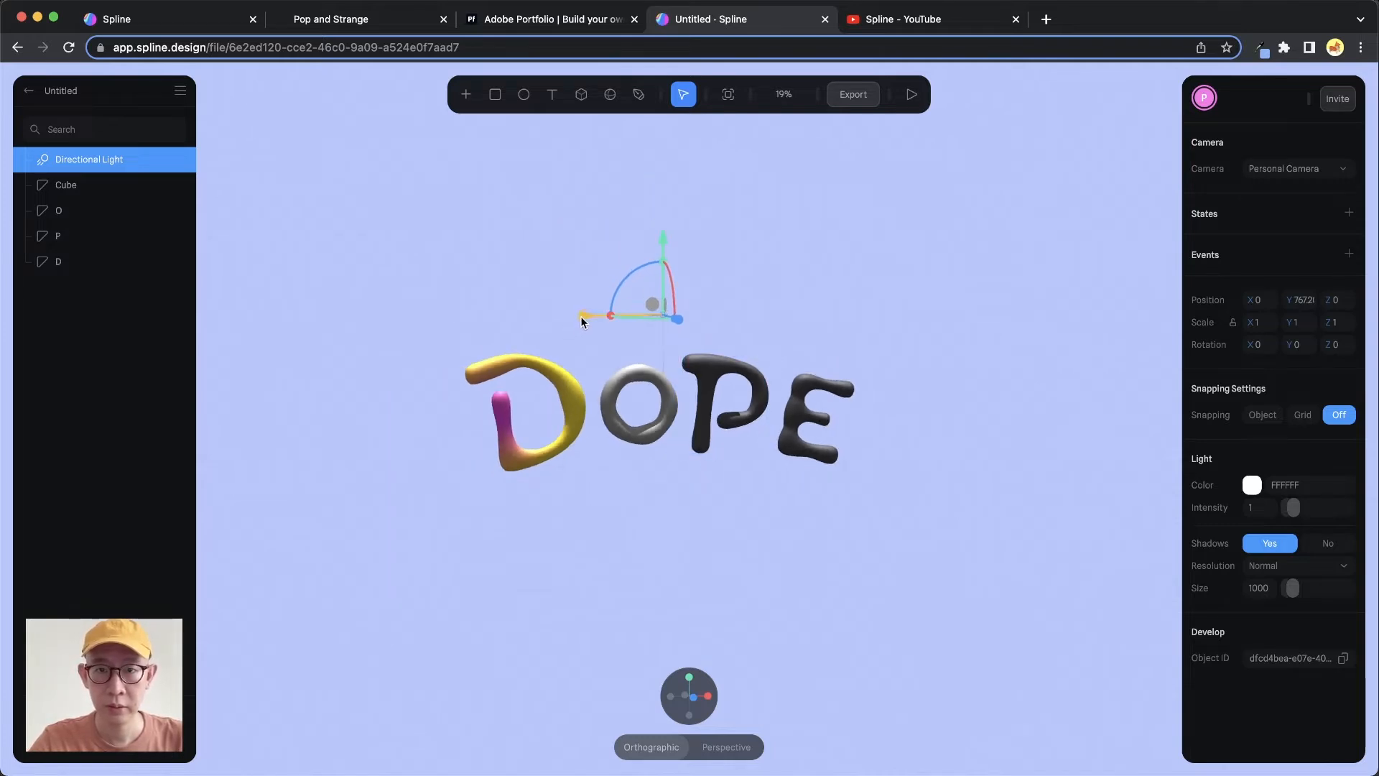
pyautogui.moveTo(579, 321); pyautogui.dragTo(937, 305)
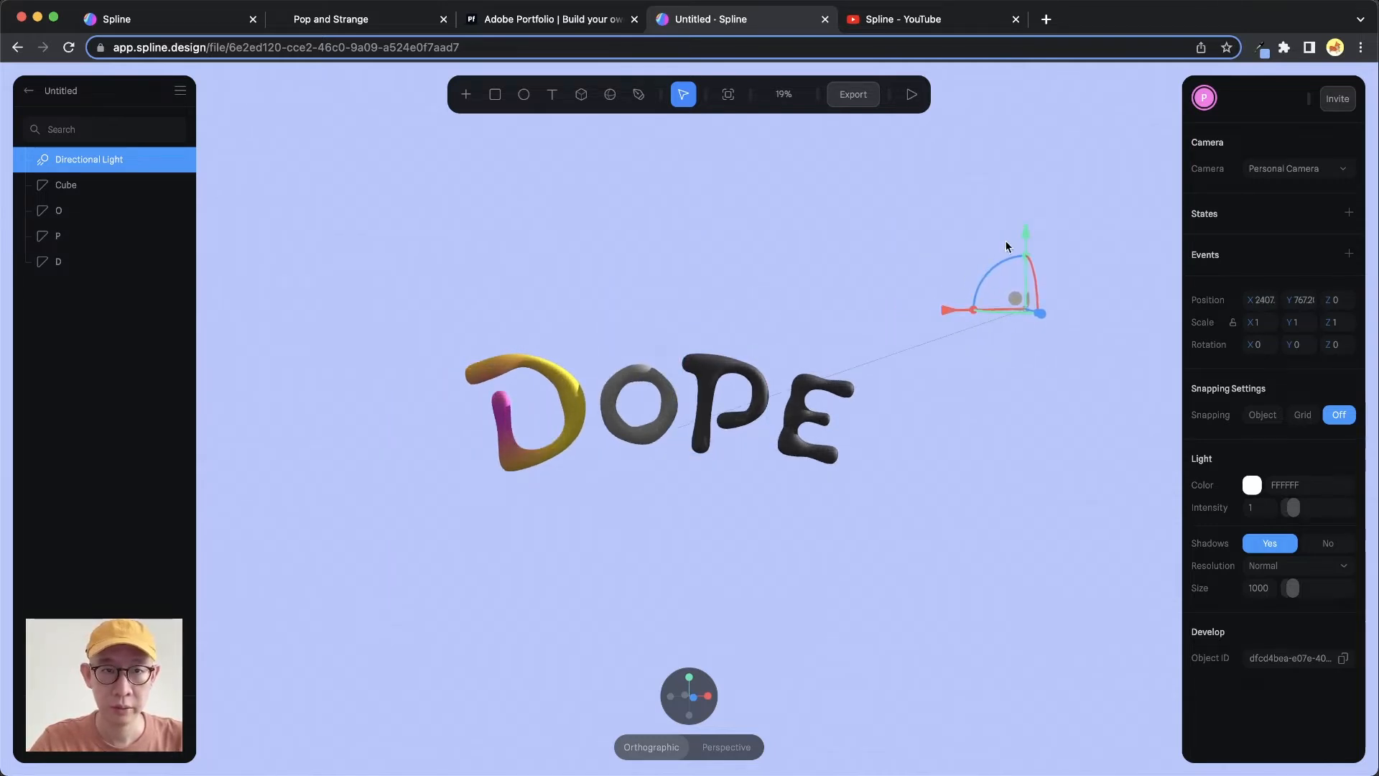
pyautogui.moveTo(1025, 231); pyautogui.dragTo(1028, 126)
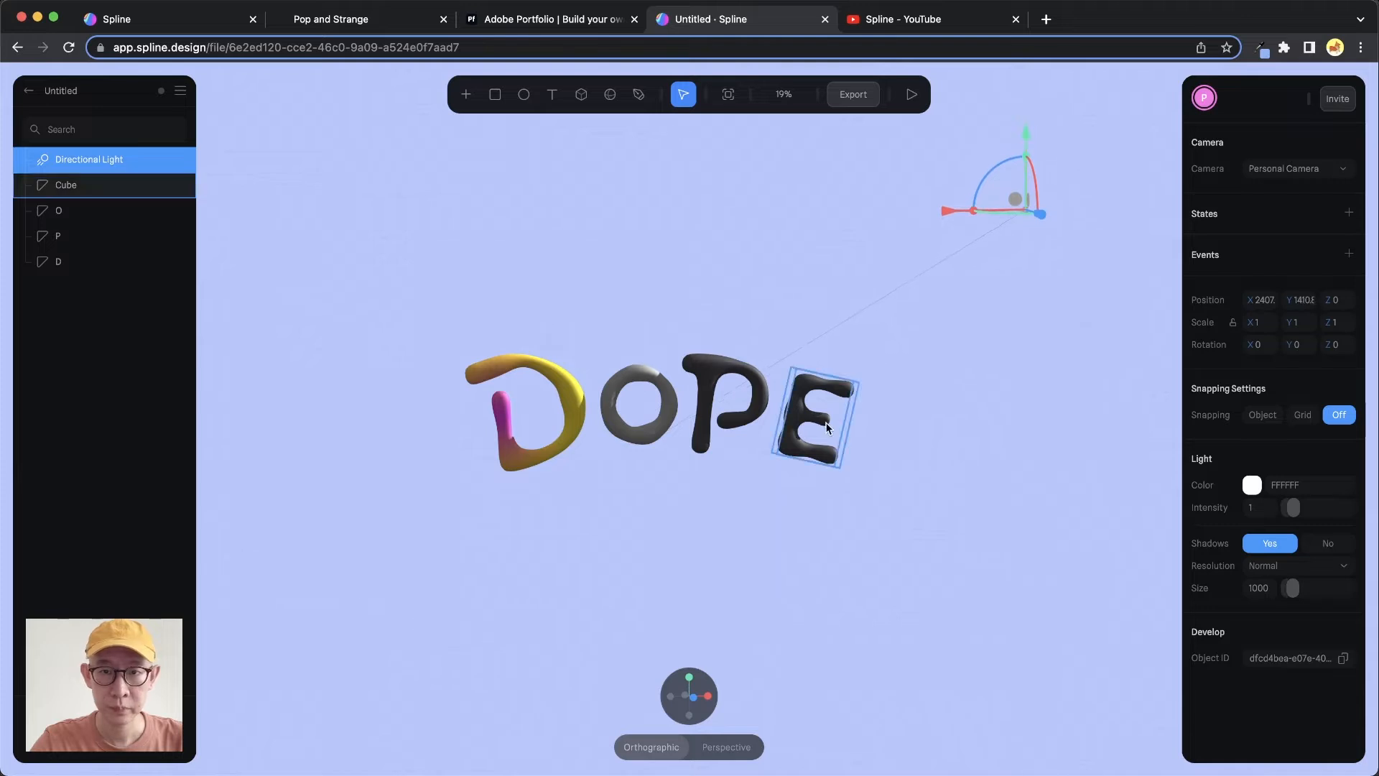
pyautogui.keyDown('alt'); pyautogui.moveTo(826, 428); pyautogui.dragTo(766, 480); pyautogui.keyUp('alt')
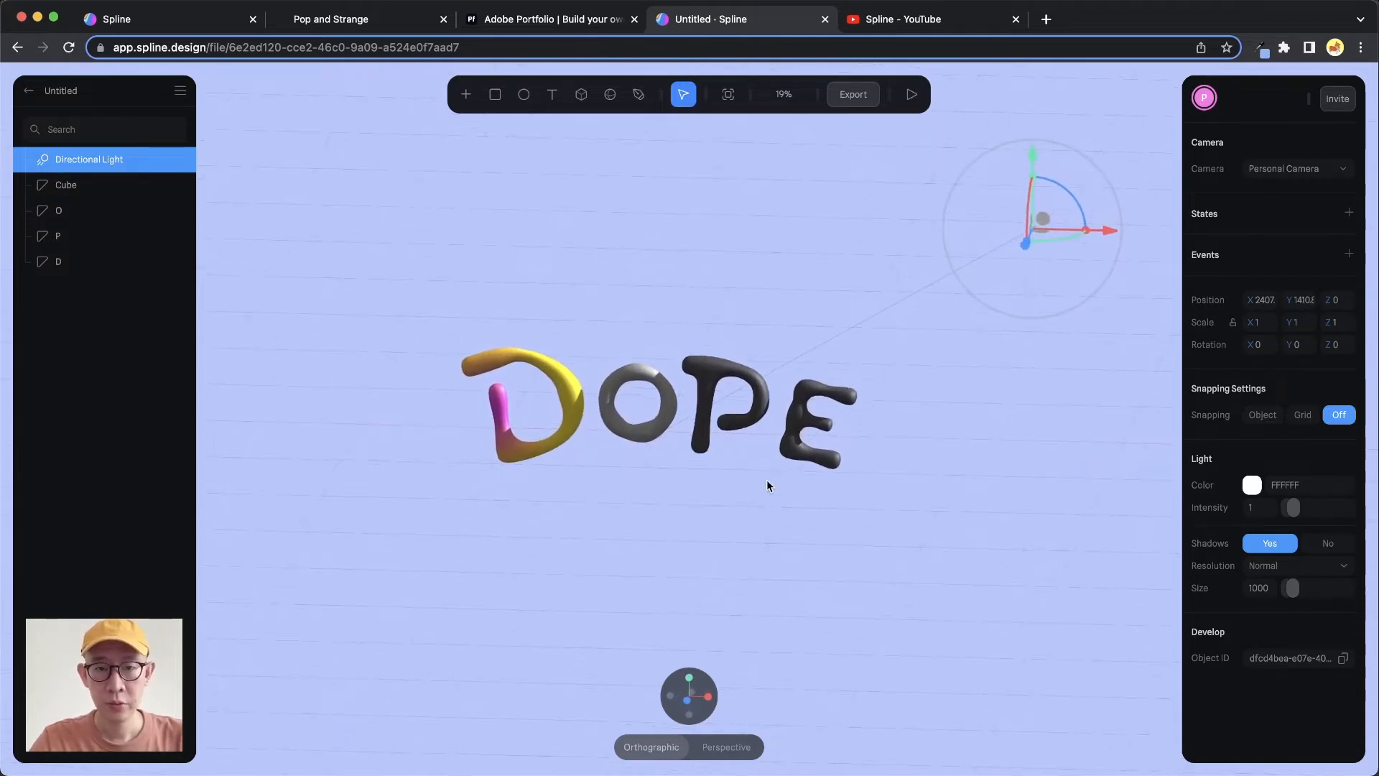
# Inspect the light's position relative to the letters from the top, side and back views
pyautogui.click(690, 678)
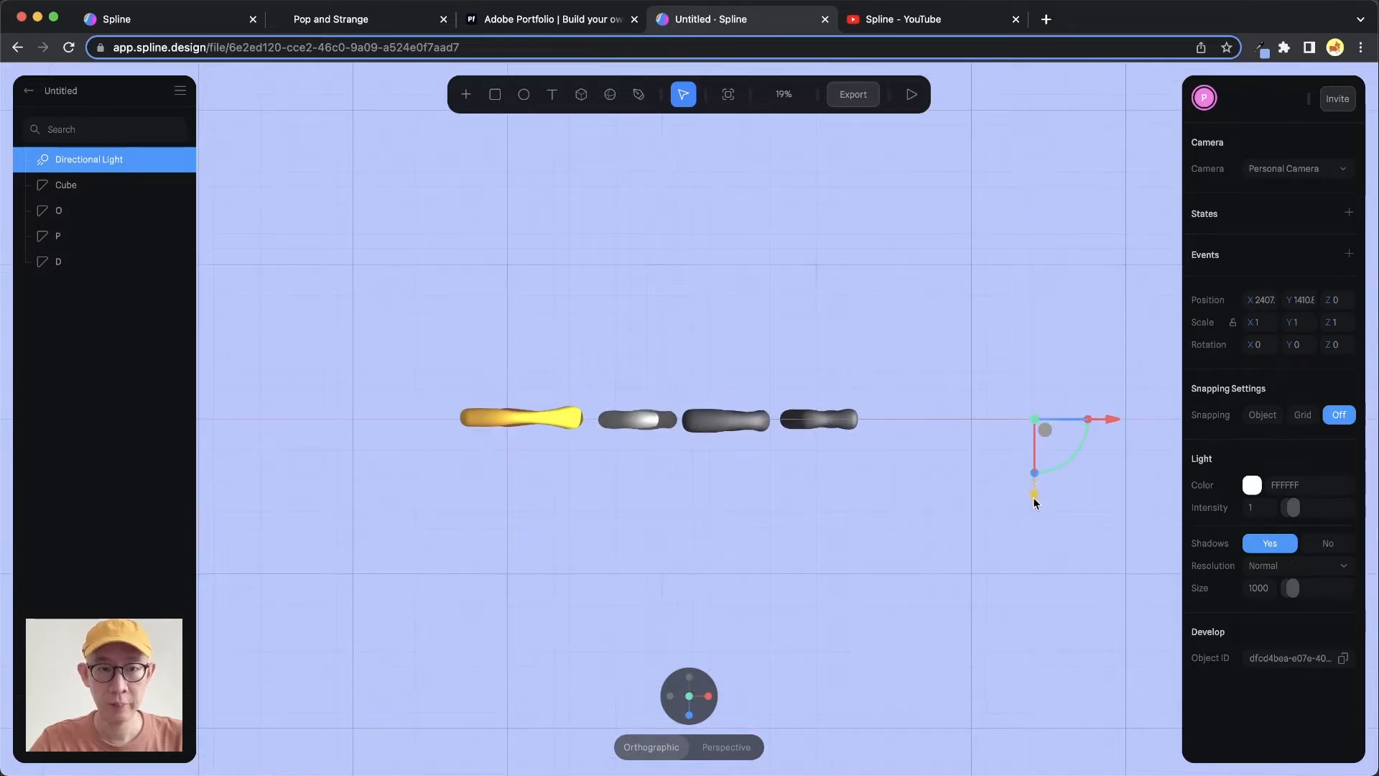
pyautogui.click(690, 715)
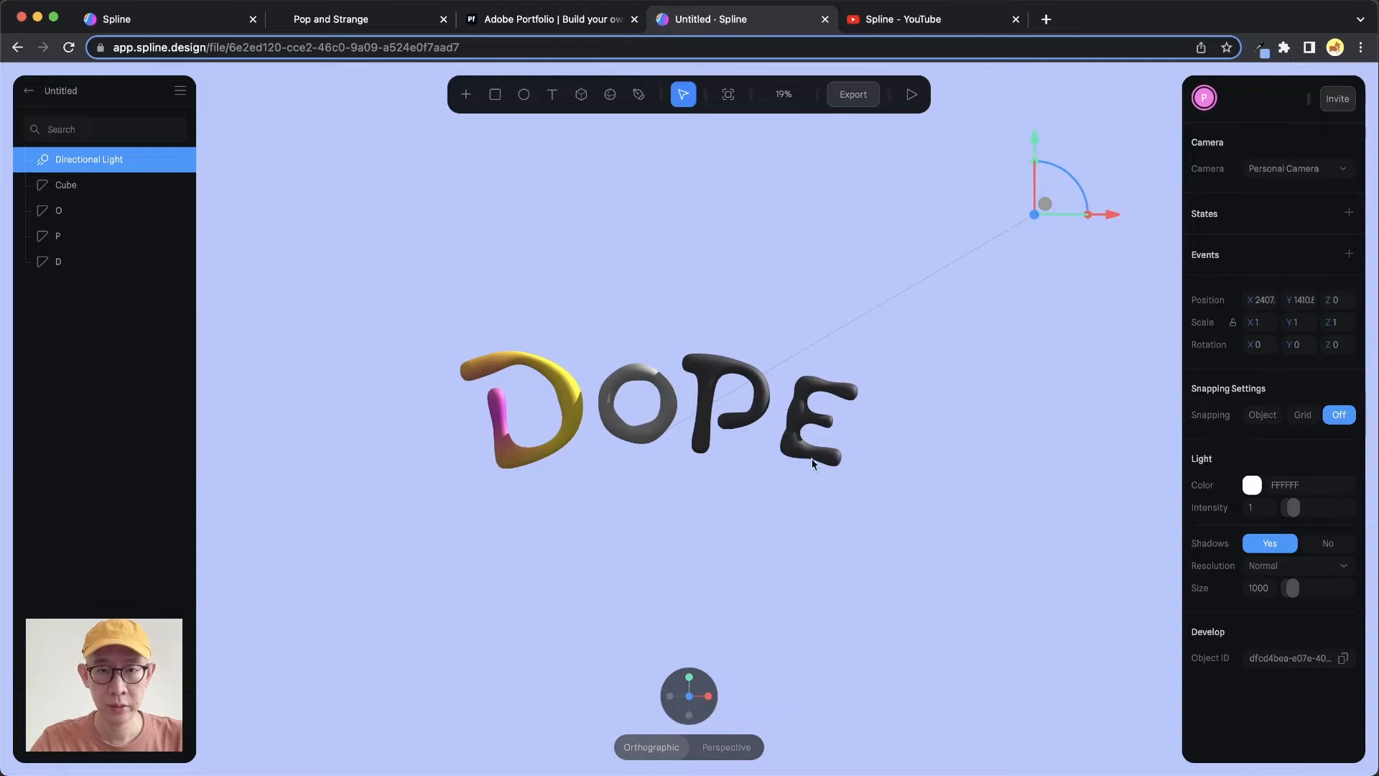
pyautogui.click(708, 696)
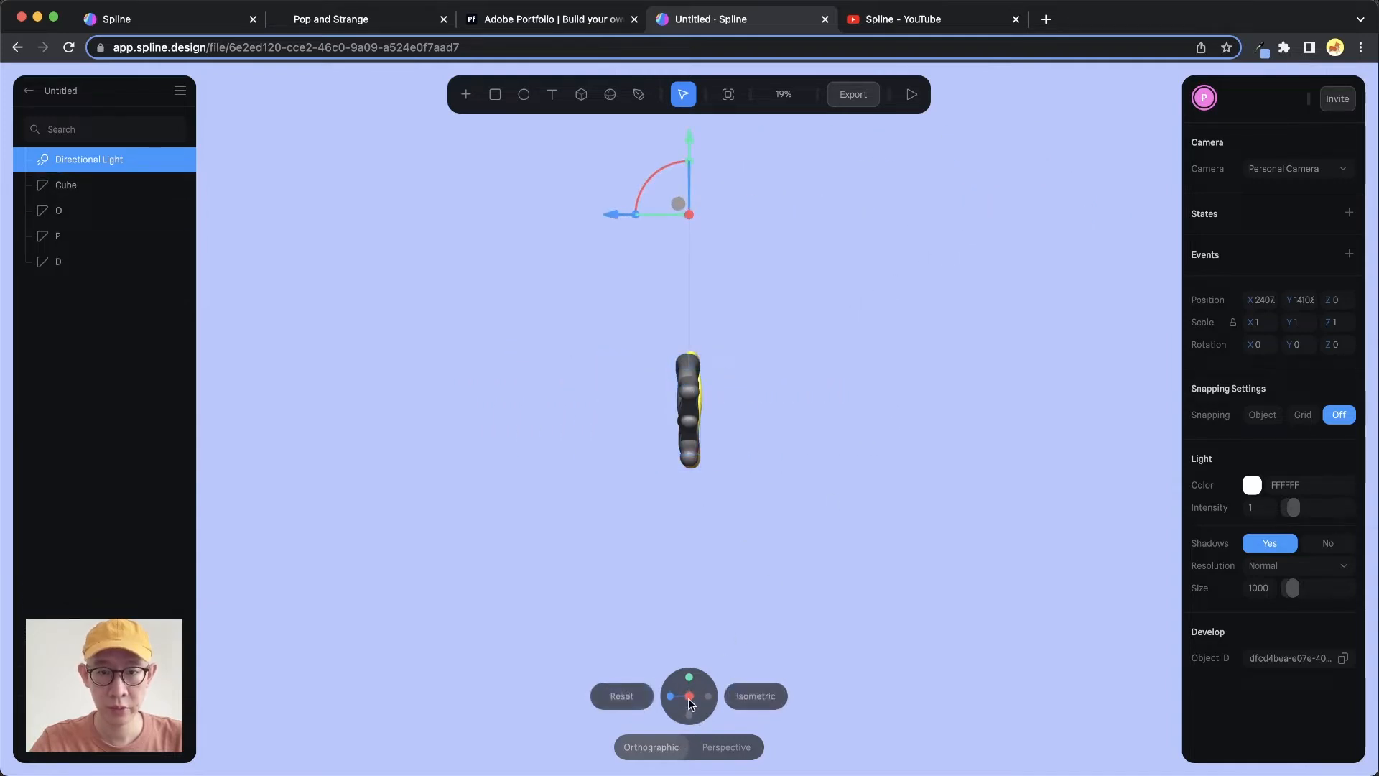
pyautogui.click(690, 715)
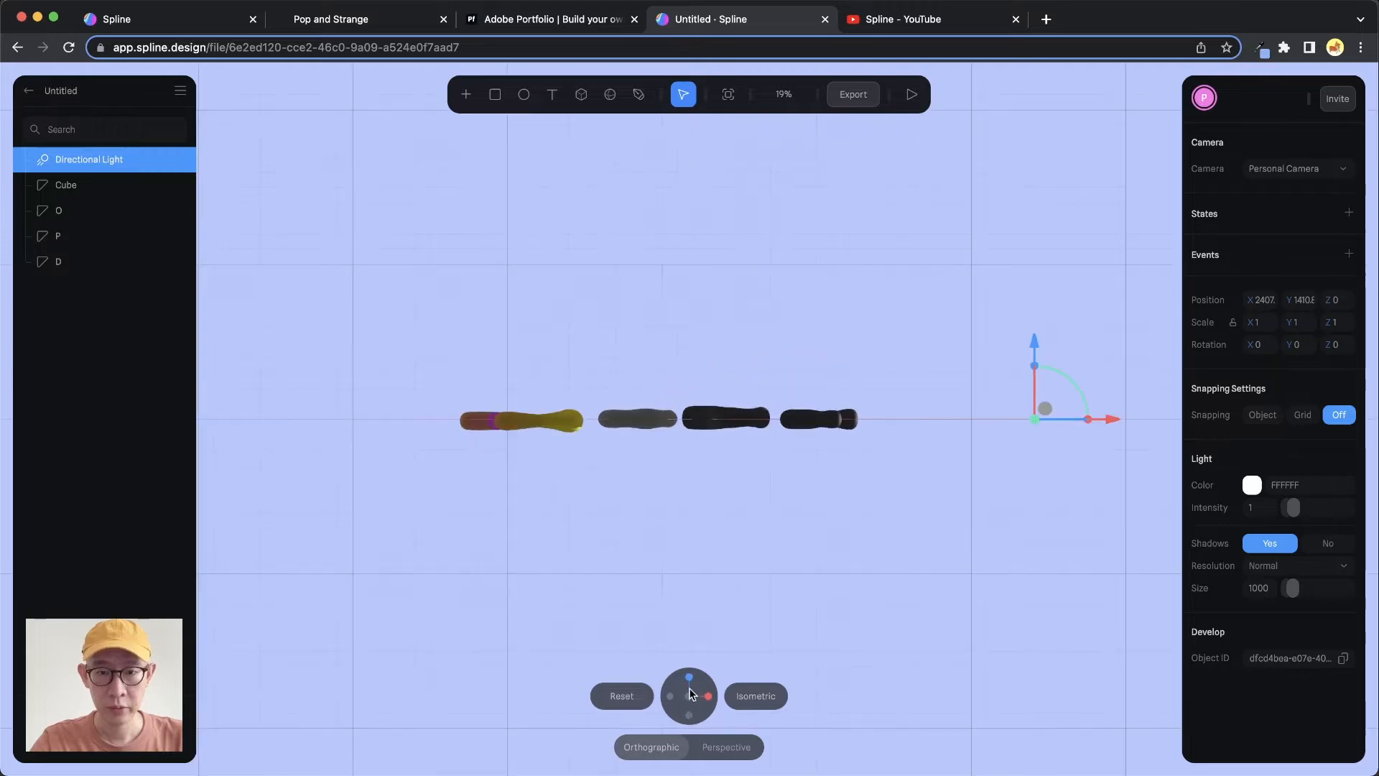
pyautogui.click(689, 696)
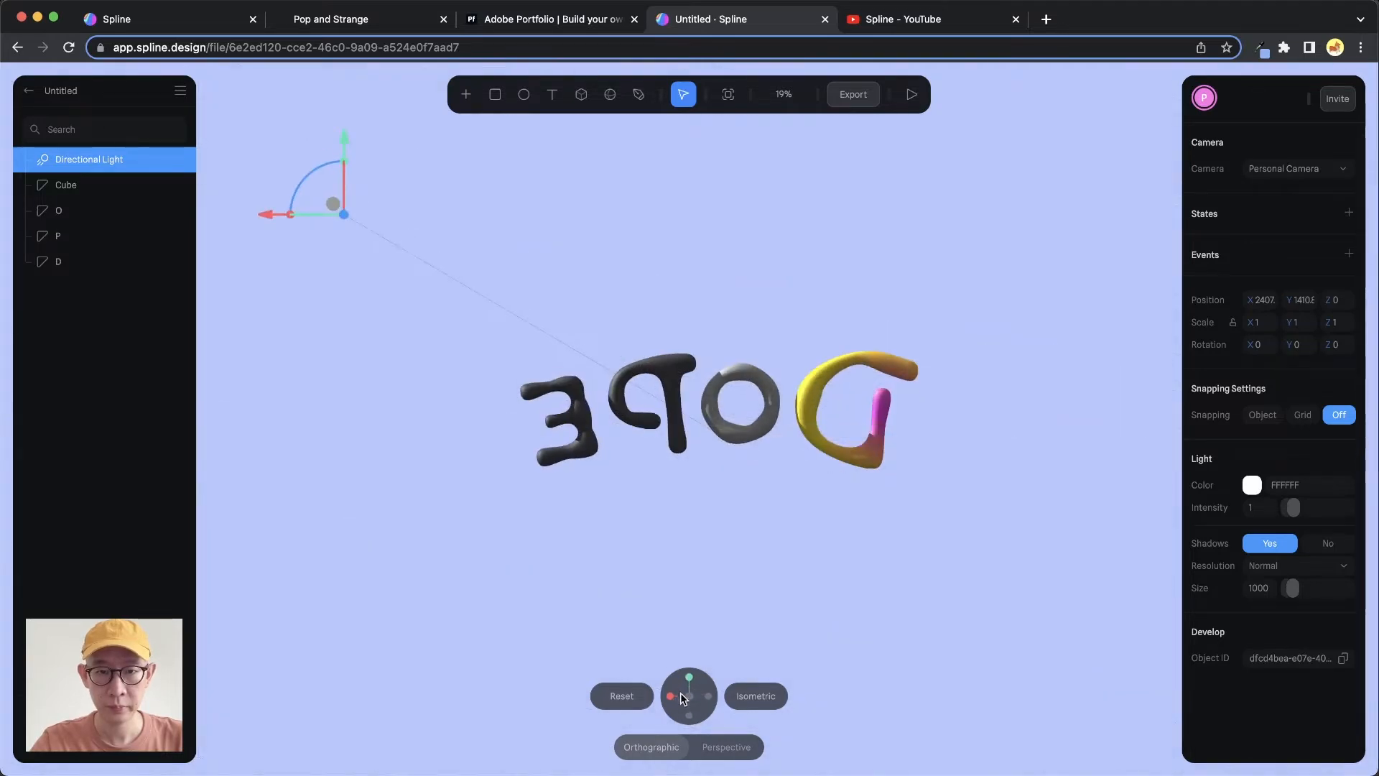
pyautogui.click(690, 715)
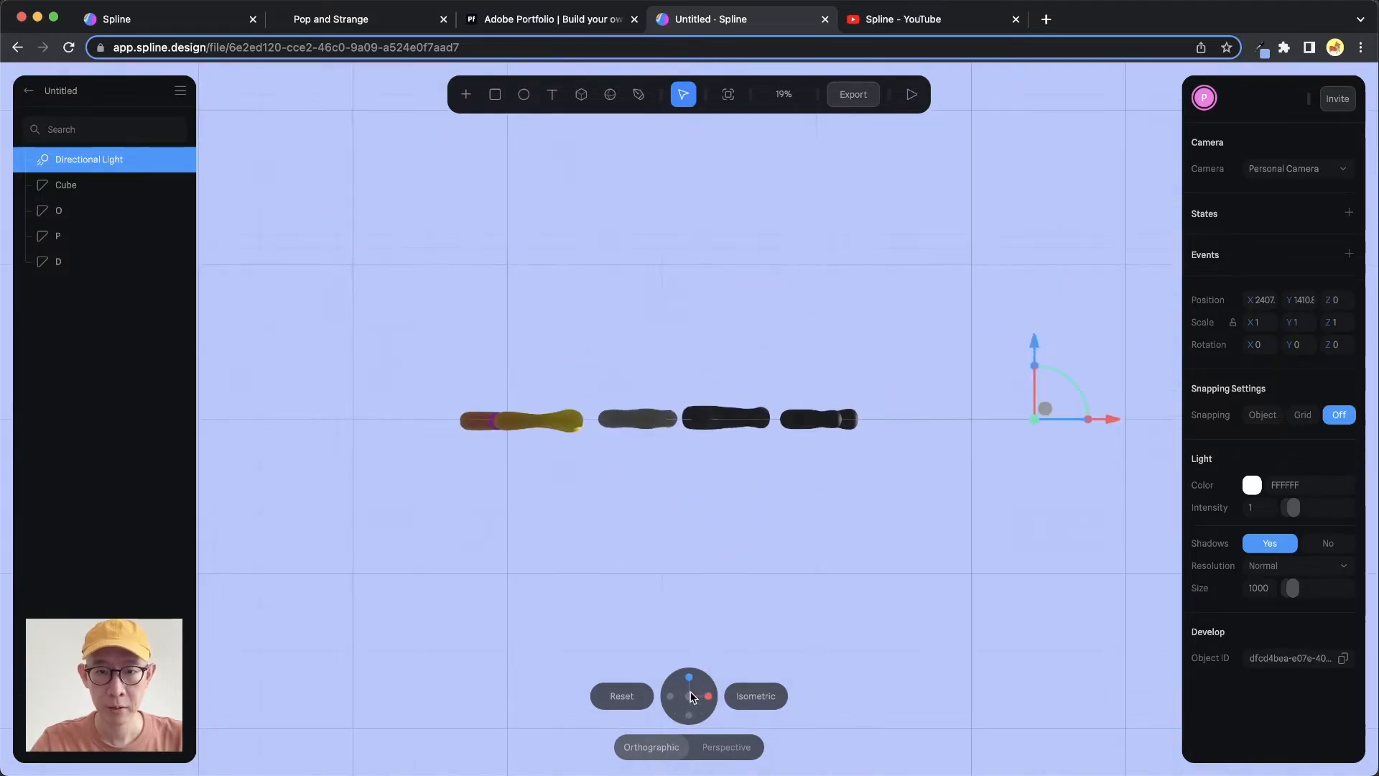
pyautogui.click(691, 696)
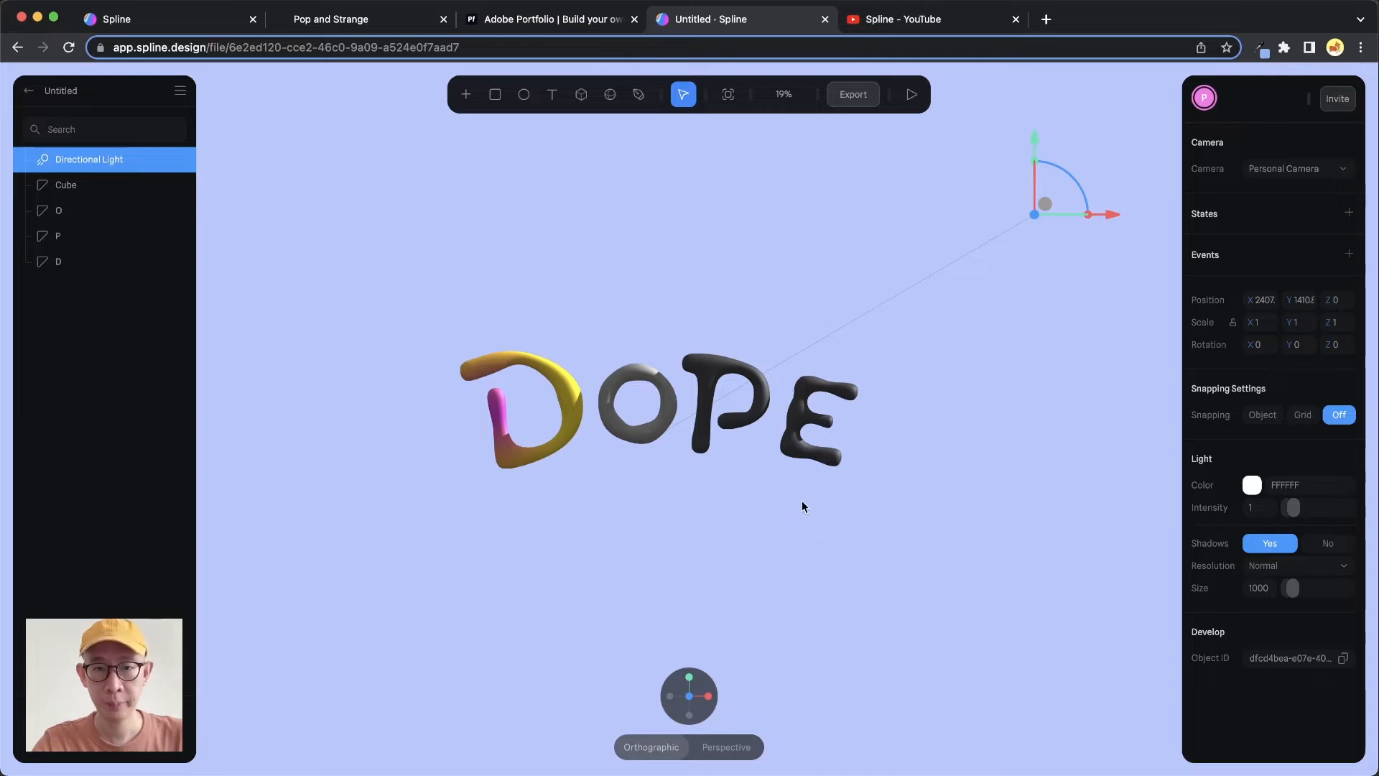
# Move the directional light forward in front of the letters and lower it slightly
pyautogui.moveTo(802, 500); pyautogui.dragTo(767, 549)
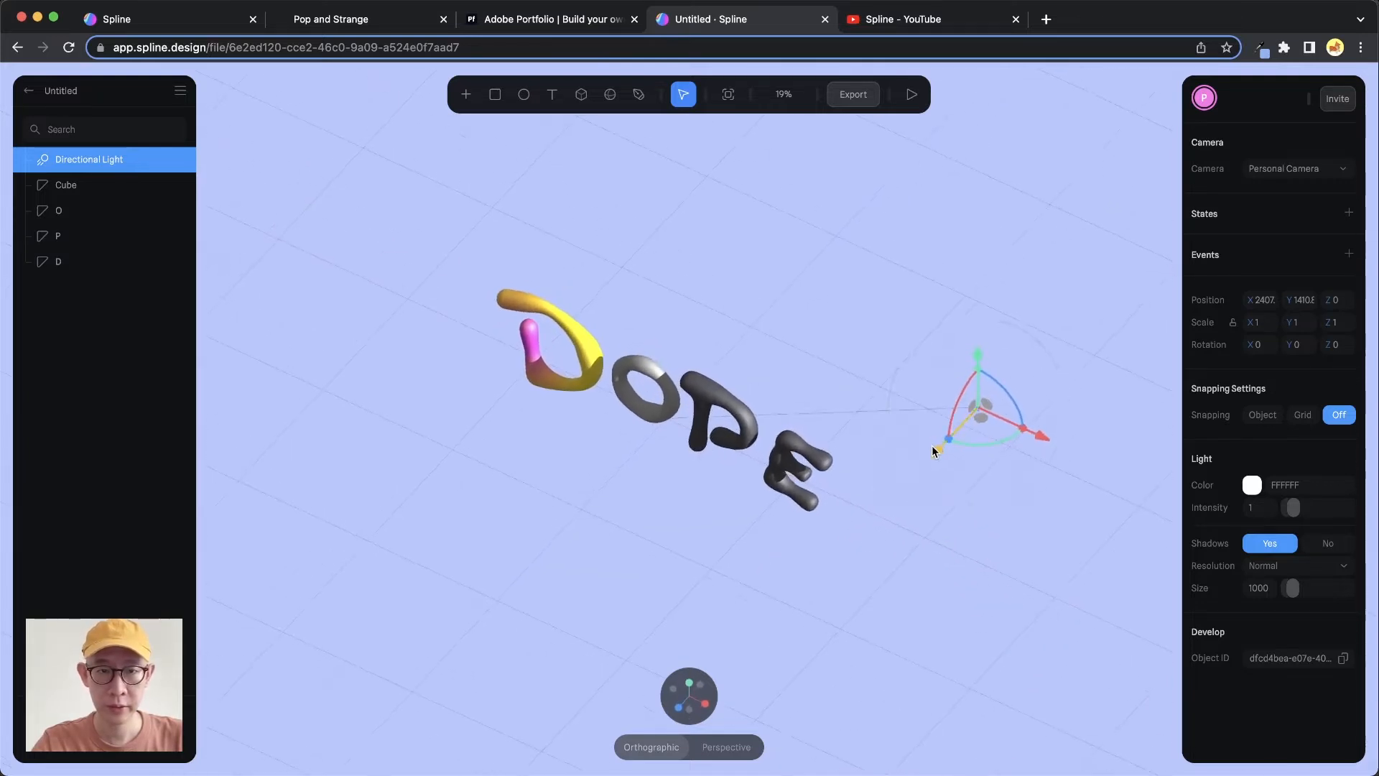
pyautogui.moveTo(932, 447); pyautogui.dragTo(839, 549)
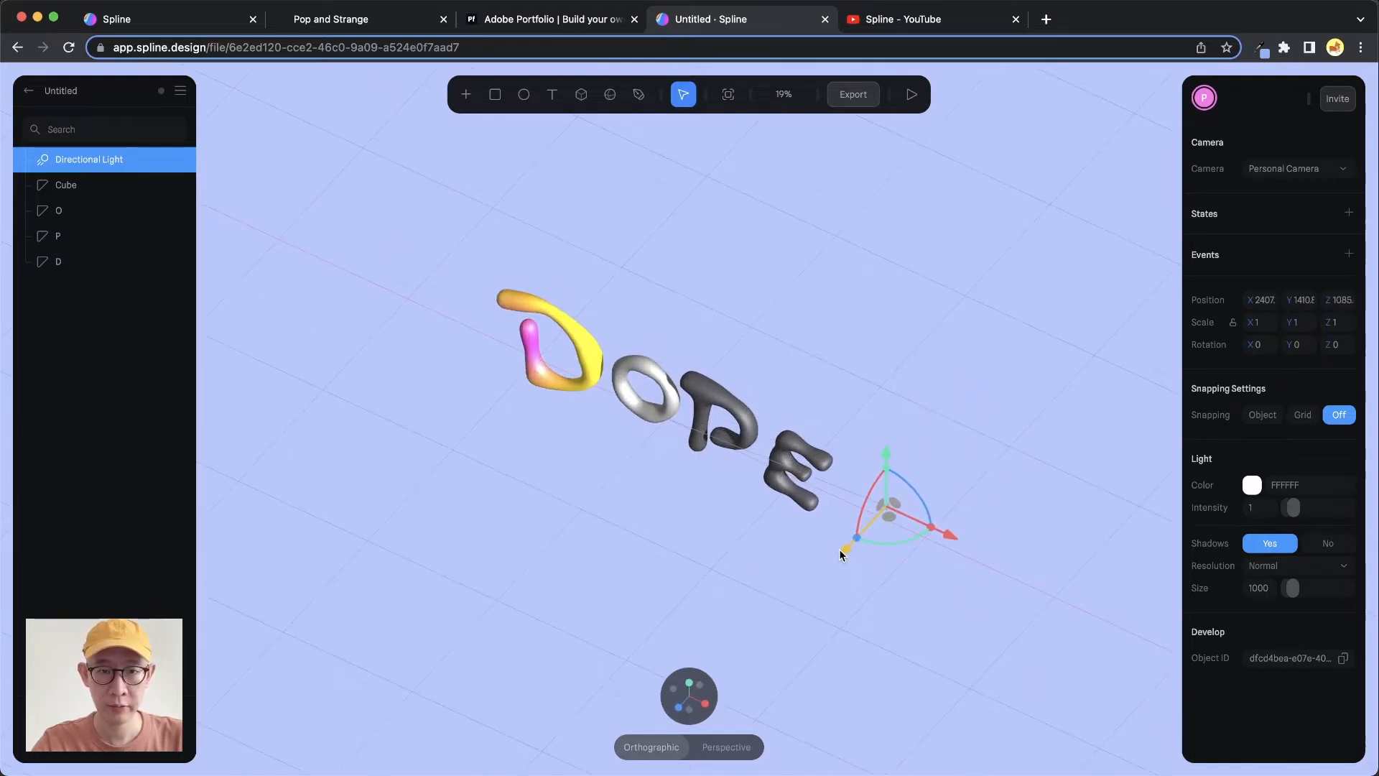
pyautogui.click(717, 682)
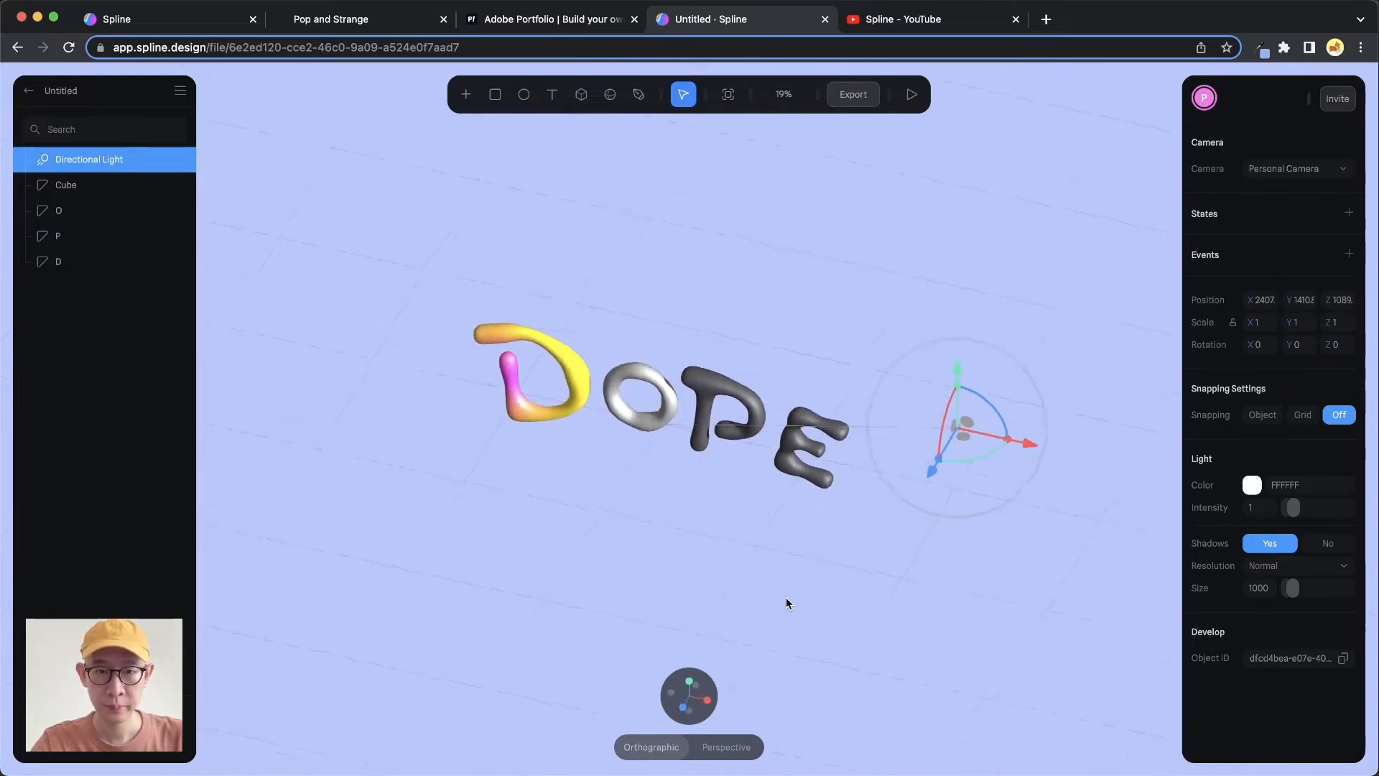
pyautogui.click(686, 706)
pyautogui.moveTo(1042, 138); pyautogui.dragTo(1040, 195)
pyautogui.moveTo(1114, 278); pyautogui.dragTo(1126, 280)
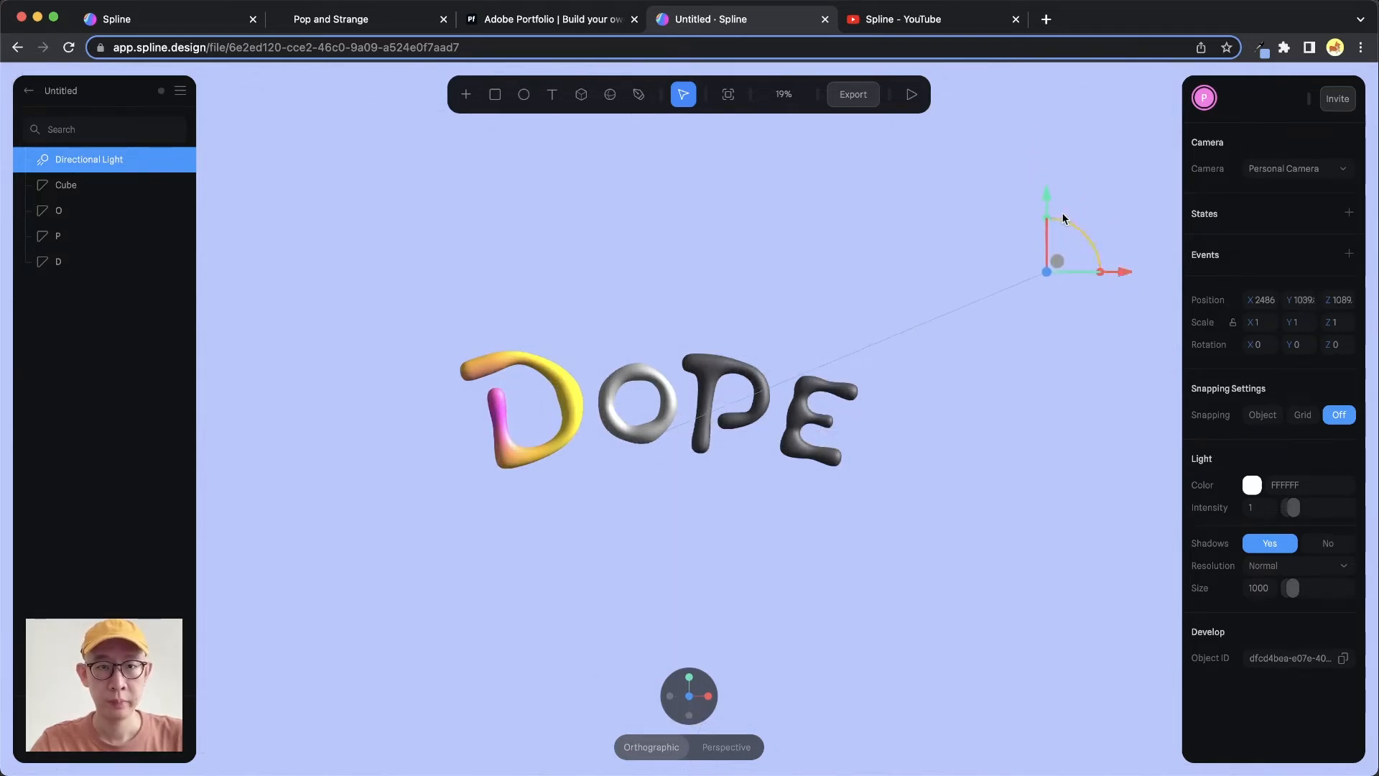
# Raise the directional light slightly and rename it Key Light
pyautogui.moveTo(1049, 202); pyautogui.dragTo(1052, 187)
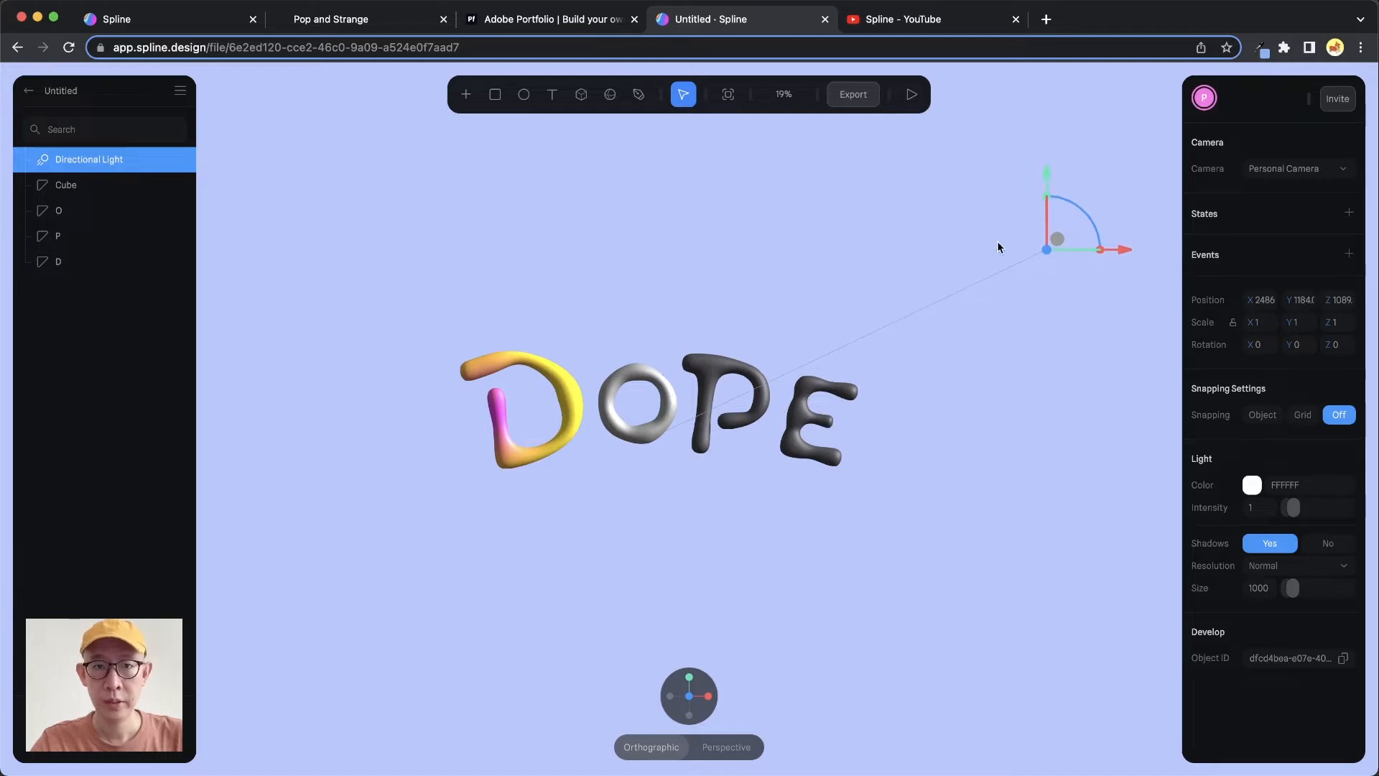
pyautogui.doubleClick(105, 159)
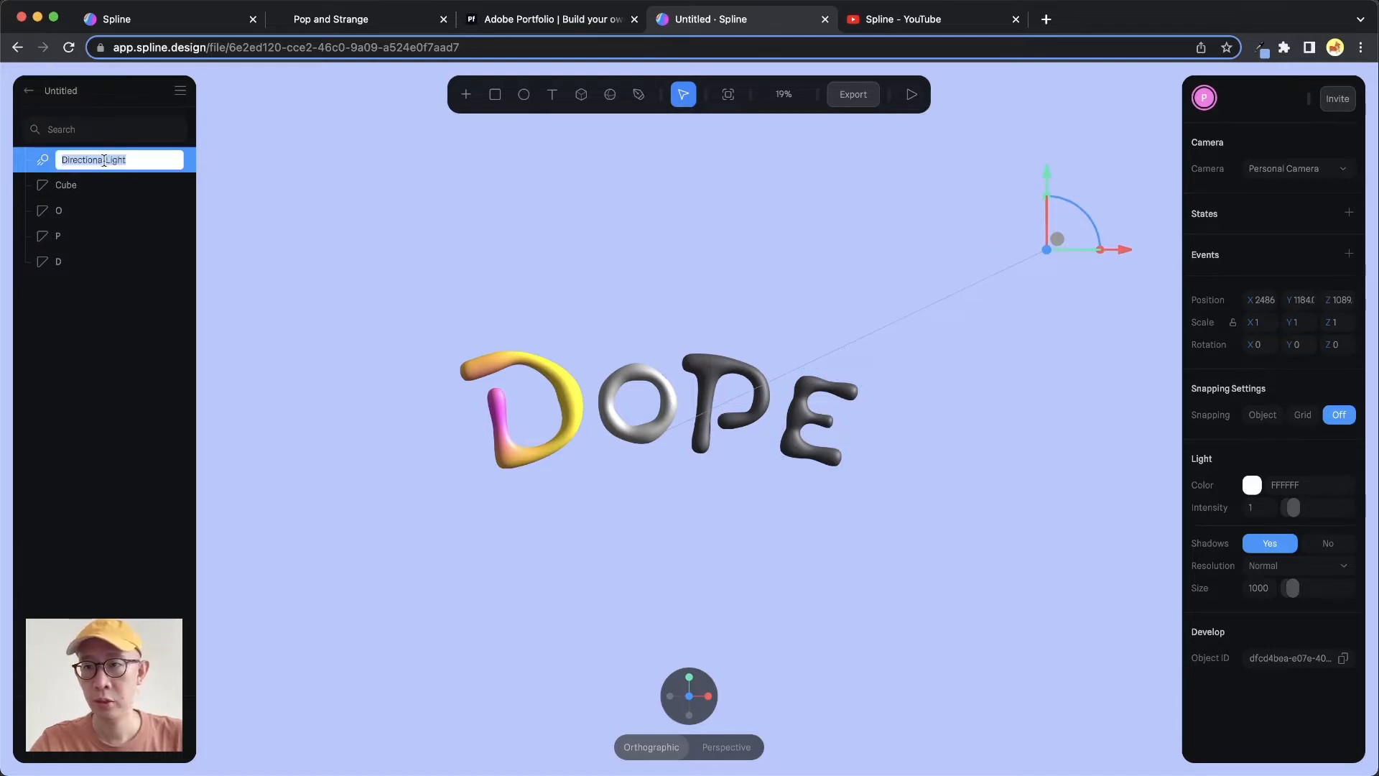
pyautogui.write('Key Lig')
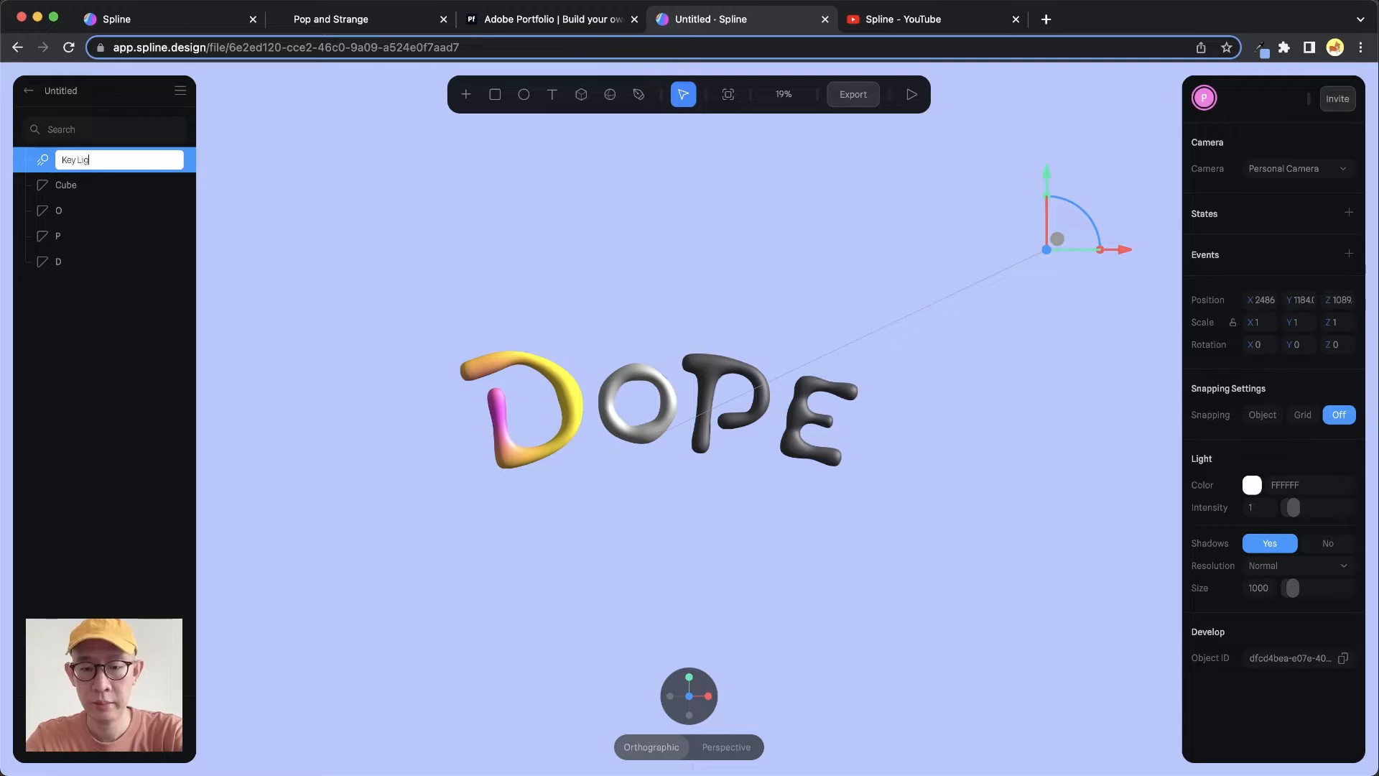
pyautogui.write('ht')
pyautogui.press('Return')
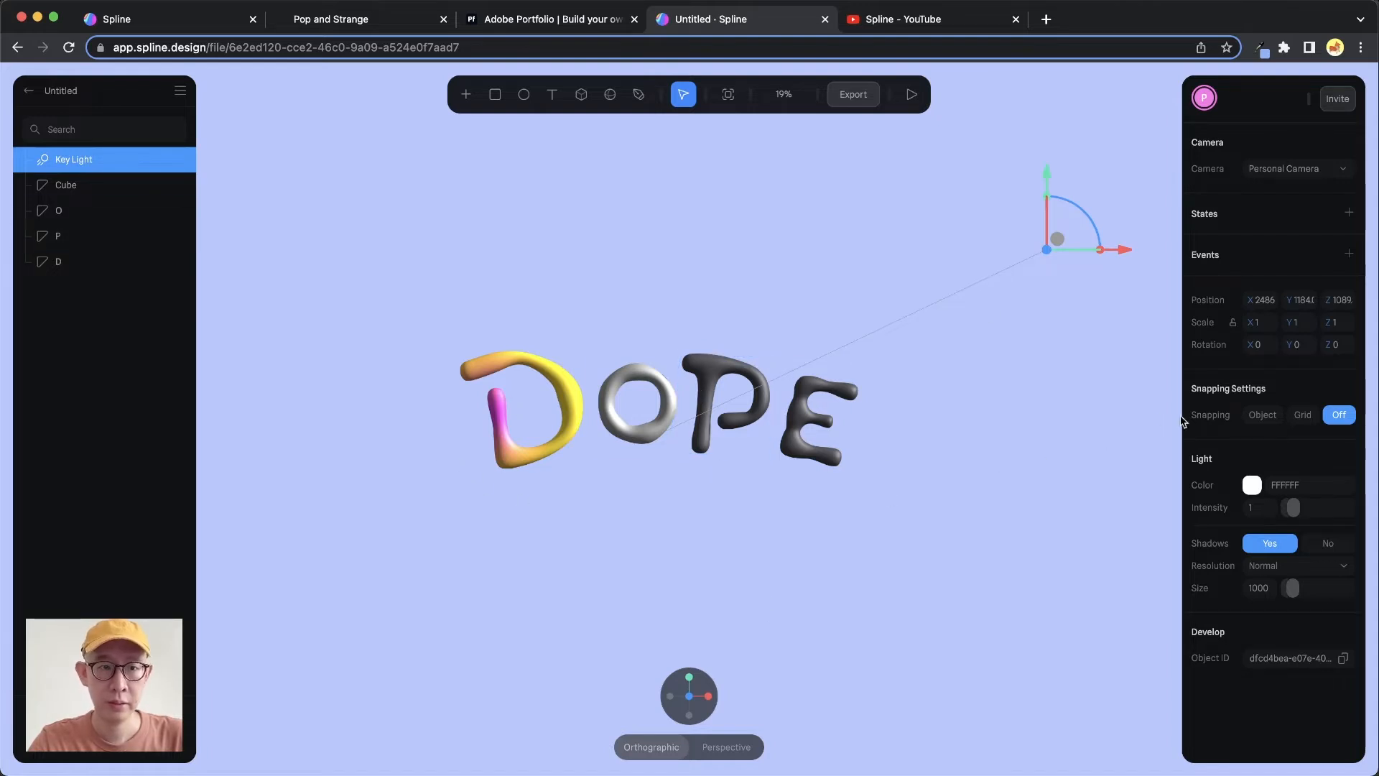
# Set the Key Light's intensity to 0.5
pyautogui.moveTo(1293, 512); pyautogui.dragTo(1290, 512)
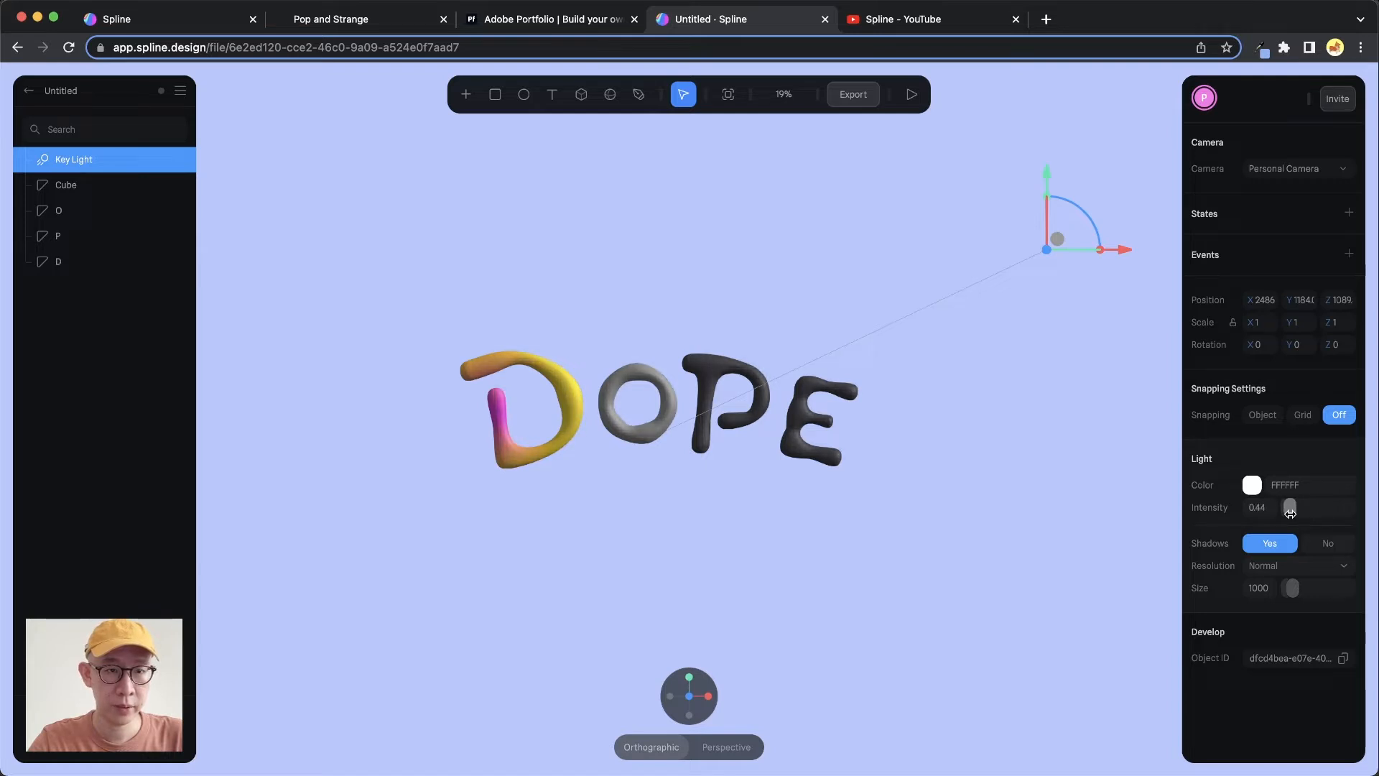
pyautogui.click(1260, 507)
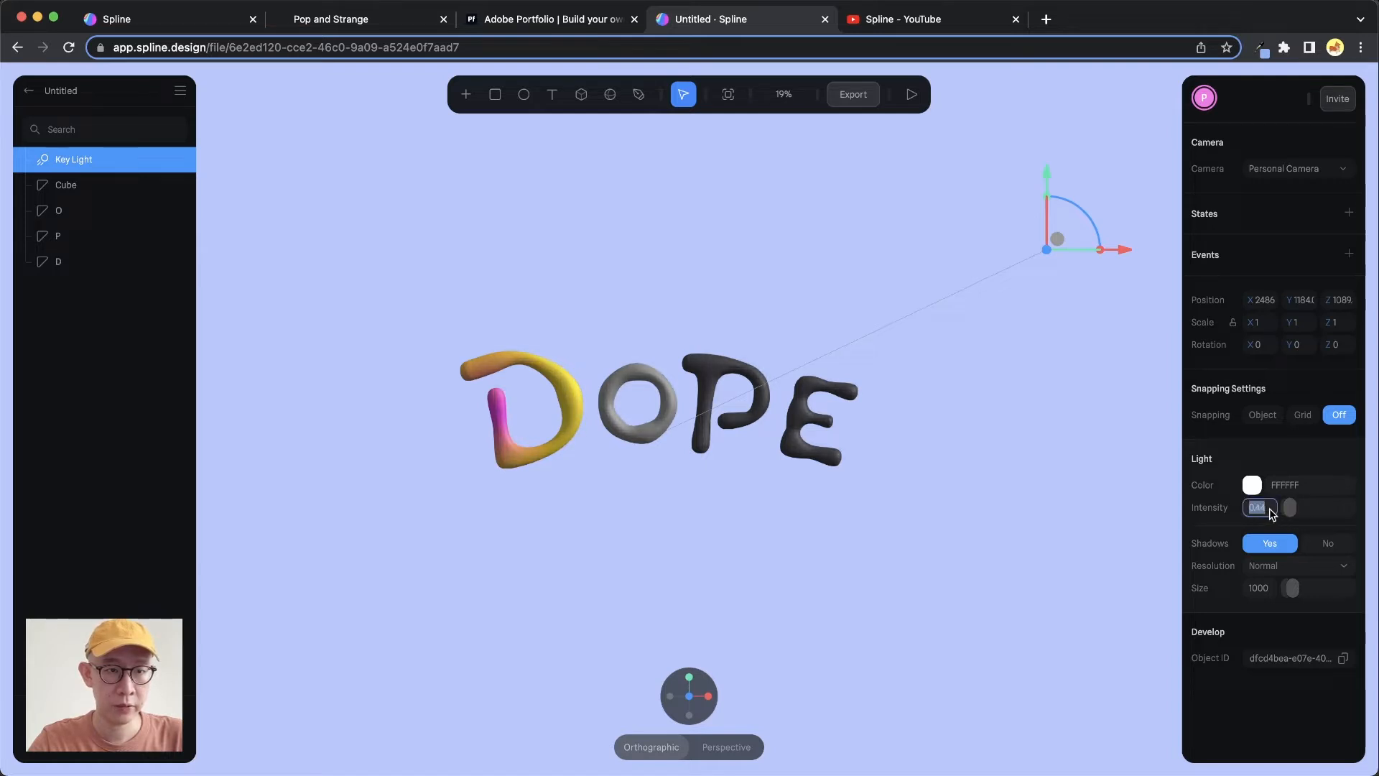
pyautogui.write('0.5')
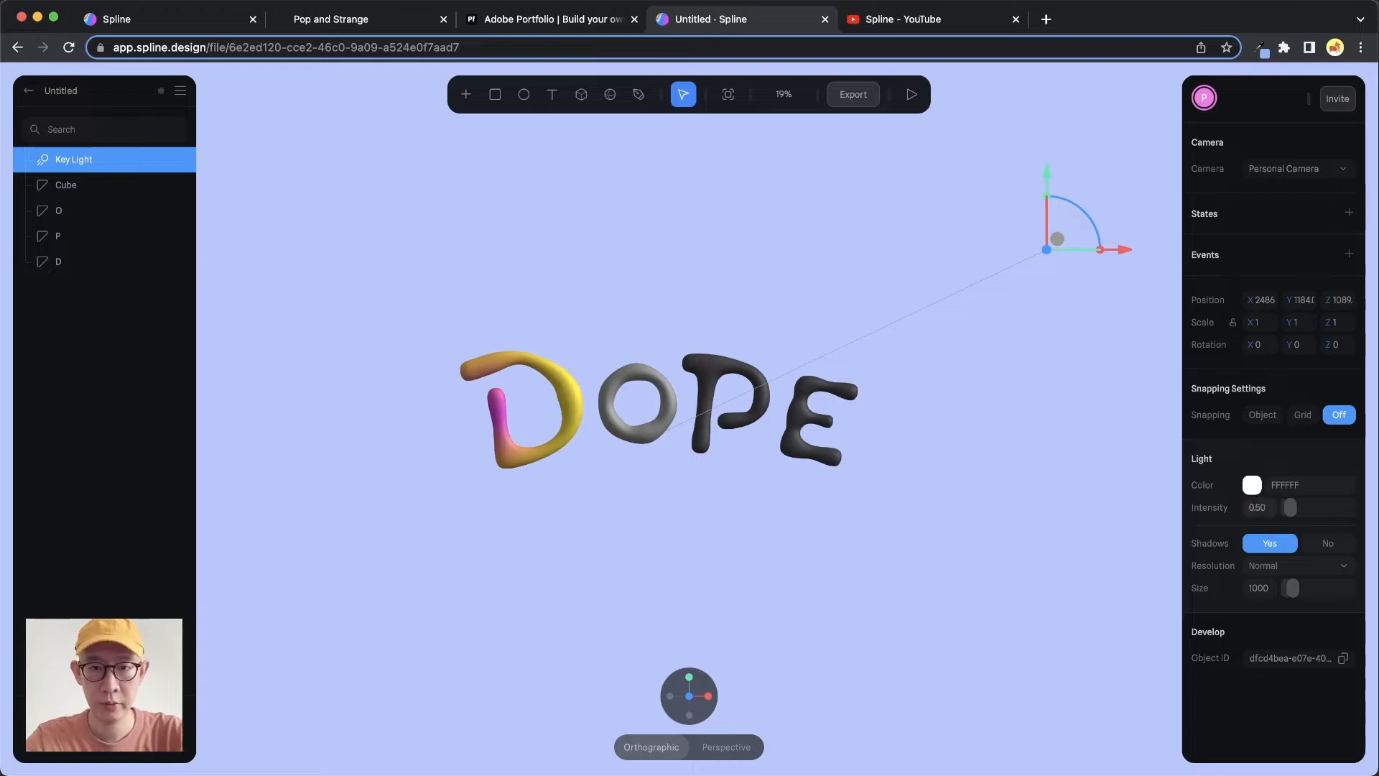
pyautogui.press('Return')
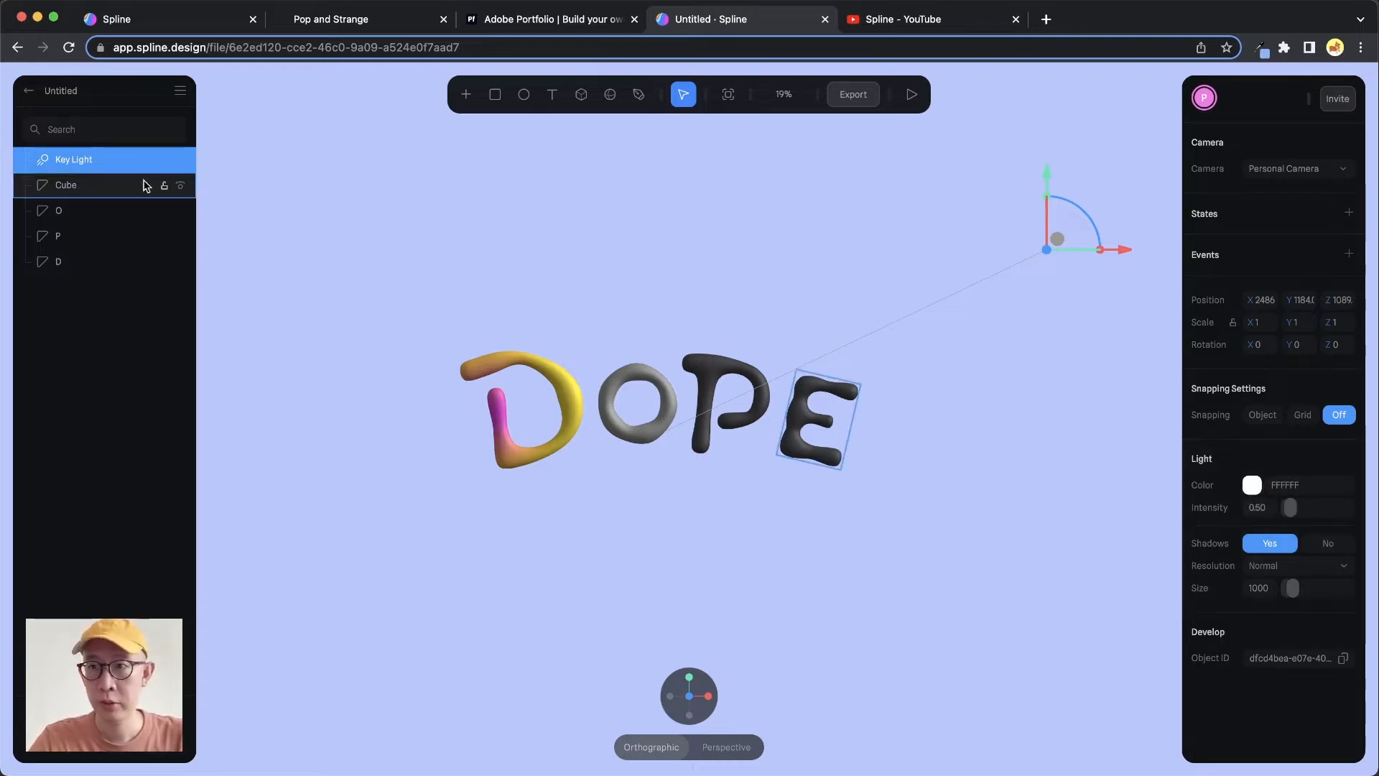
# Duplicate the Key Light and move the copy to the upper left of the lettering
pyautogui.rightClick(69, 167)
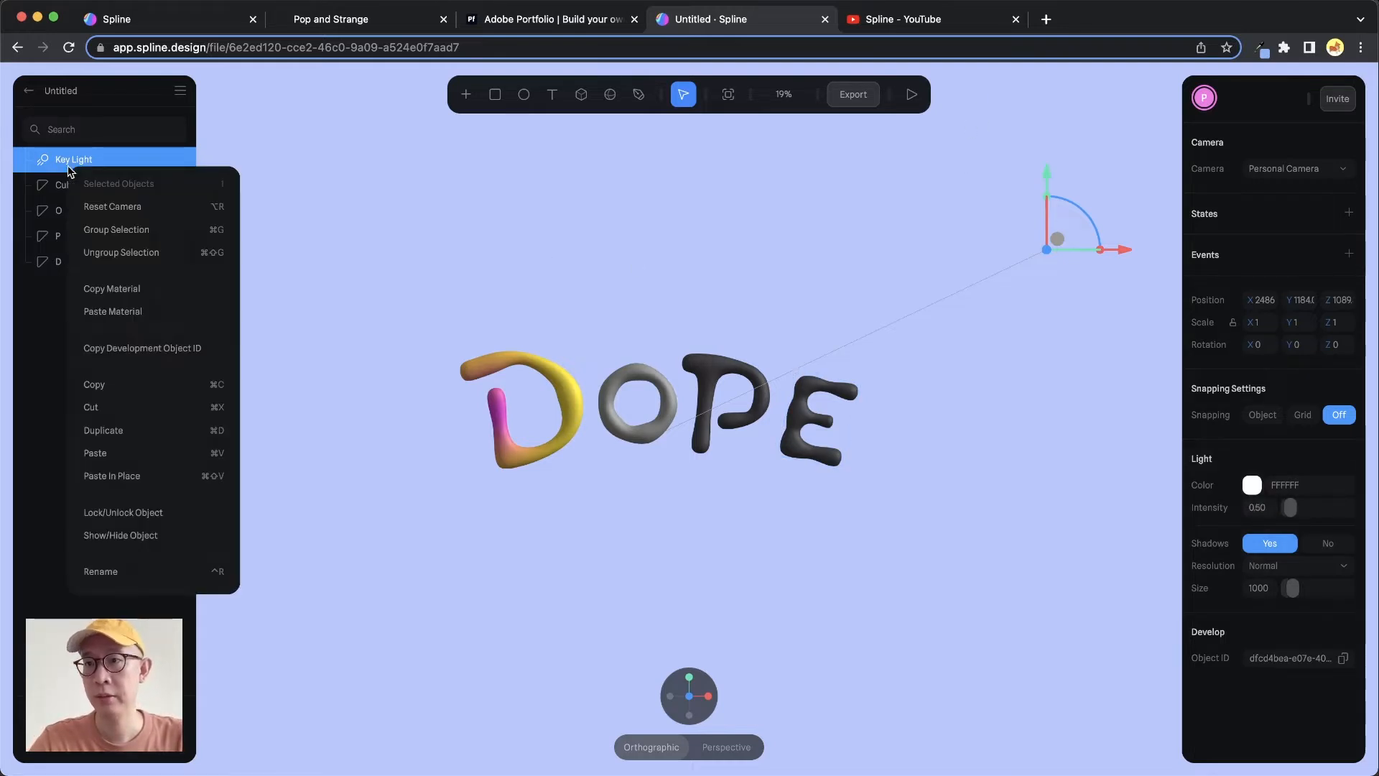
pyautogui.click(132, 432)
pyautogui.moveTo(1136, 252); pyautogui.dragTo(364, 281)
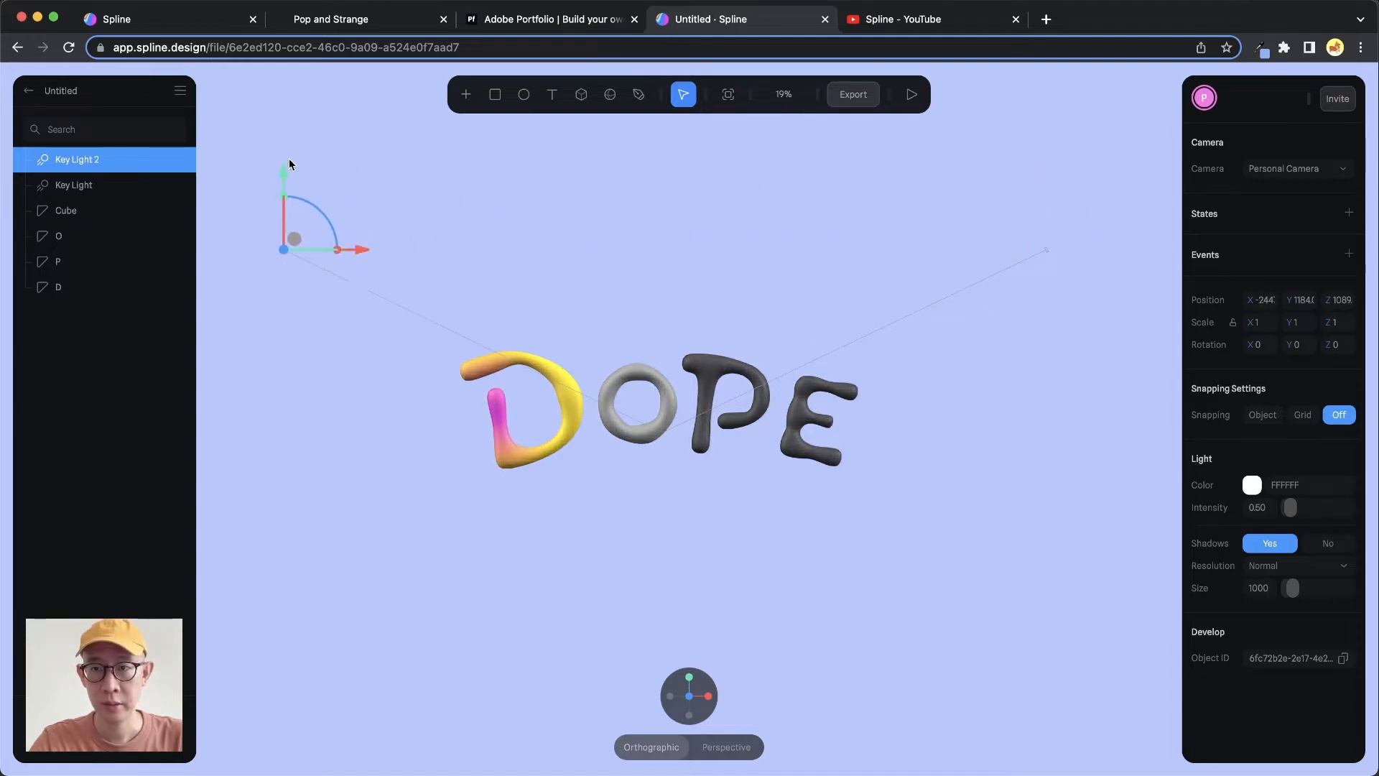
pyautogui.moveTo(286, 169); pyautogui.dragTo(290, 231)
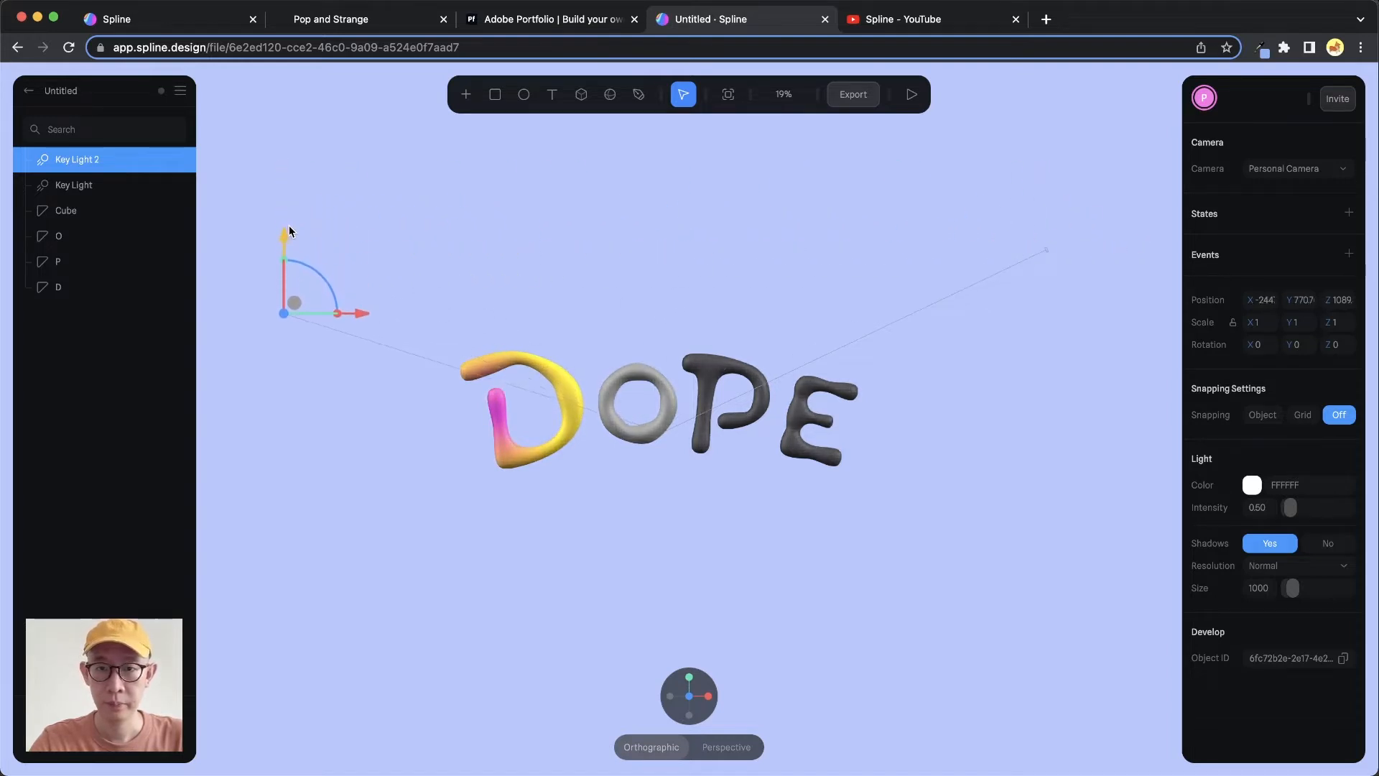
# Move the duplicated light forward and slightly left in the top view
pyautogui.moveTo(689, 697)
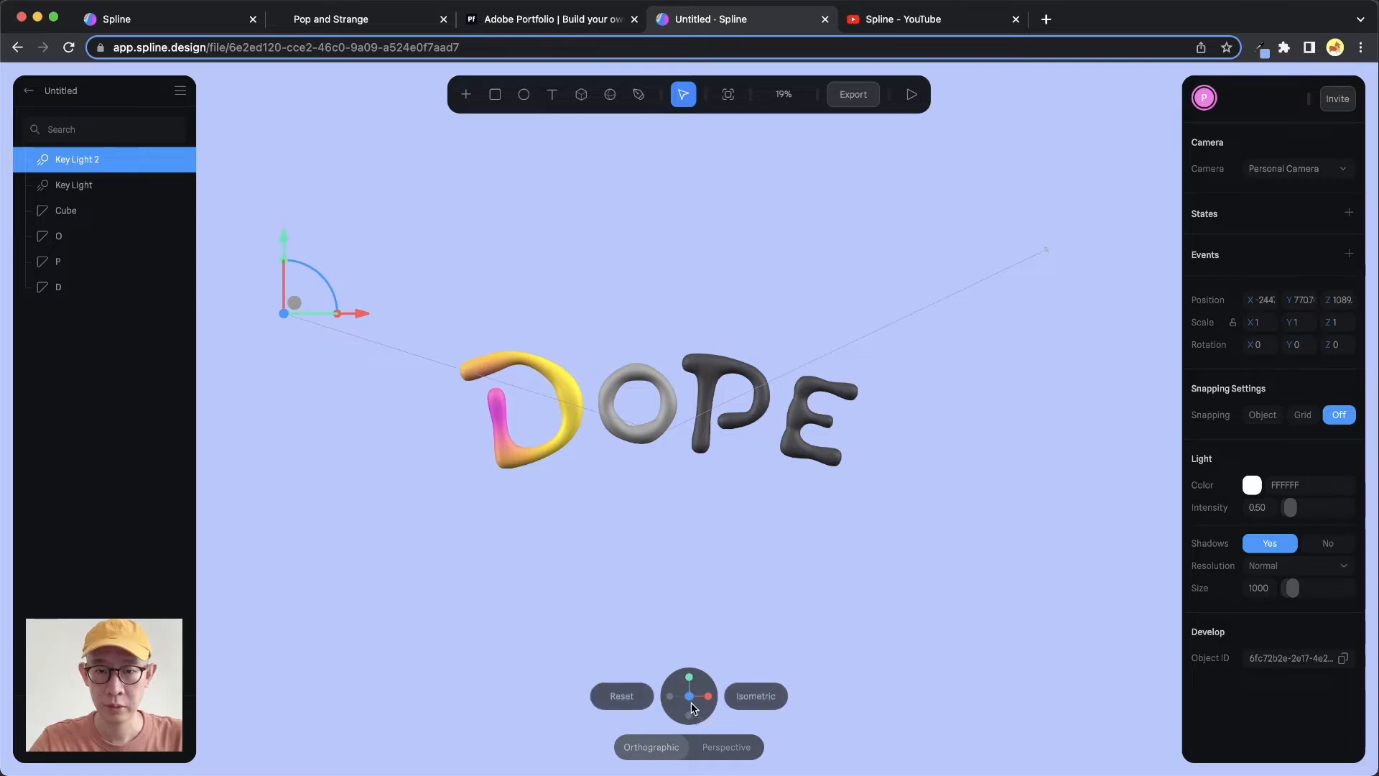
pyautogui.click(690, 678)
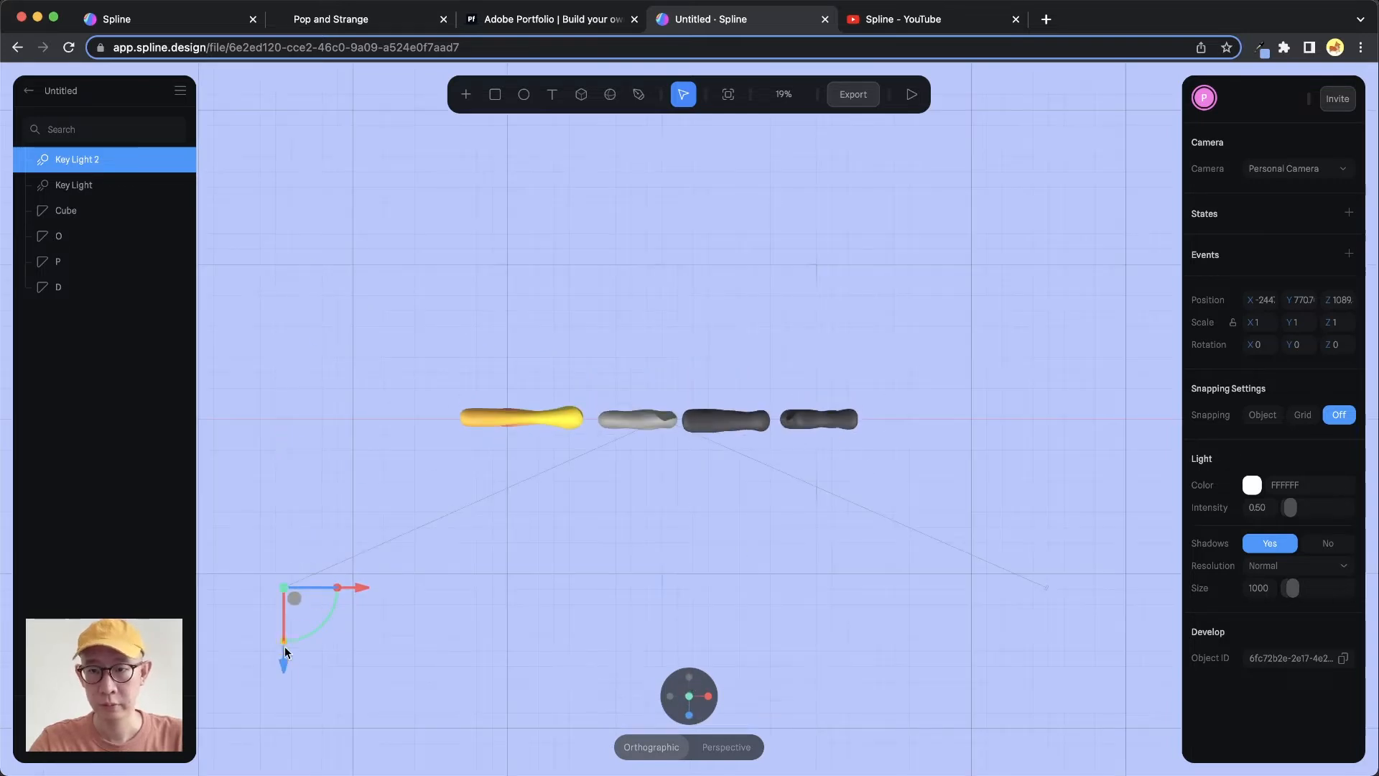
pyautogui.moveTo(285, 650); pyautogui.dragTo(278, 670)
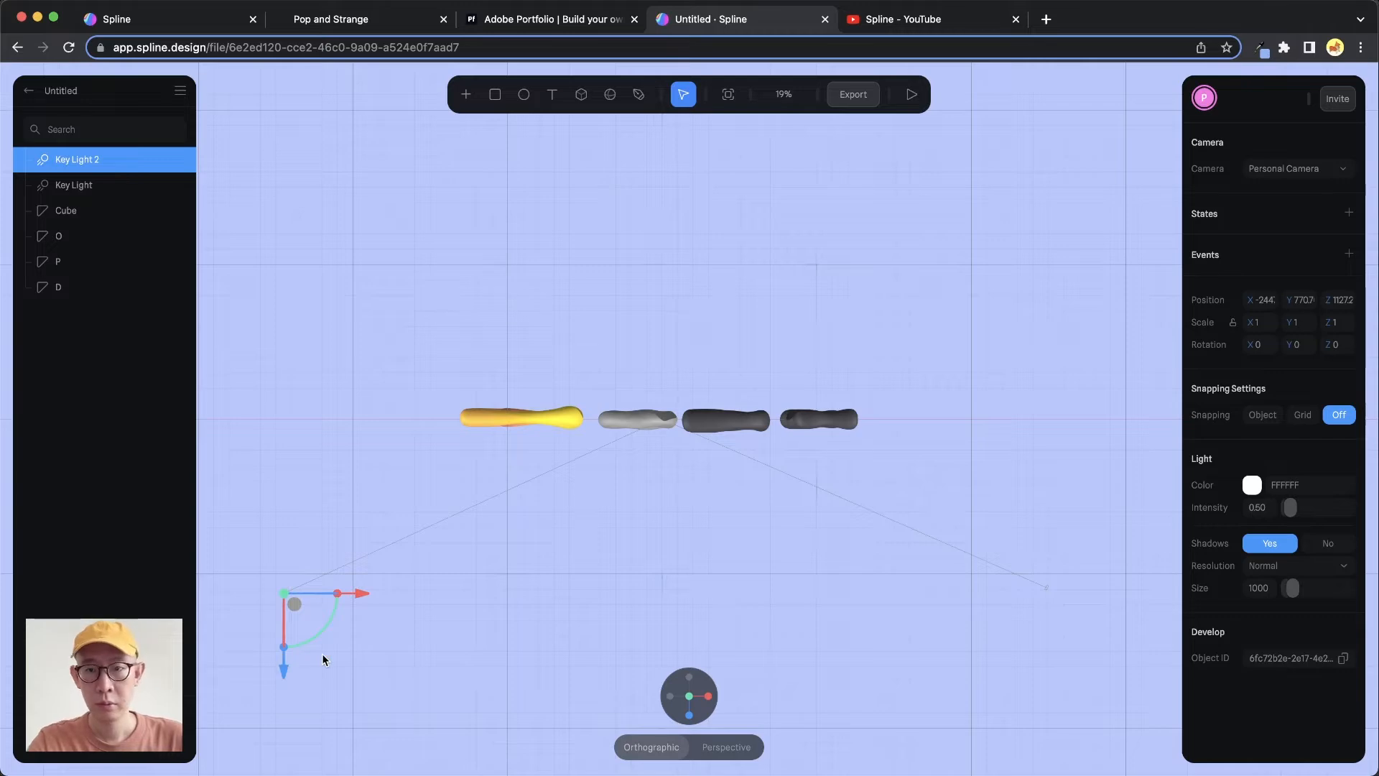
pyautogui.moveTo(359, 593); pyautogui.dragTo(330, 596)
pyautogui.click(687, 716)
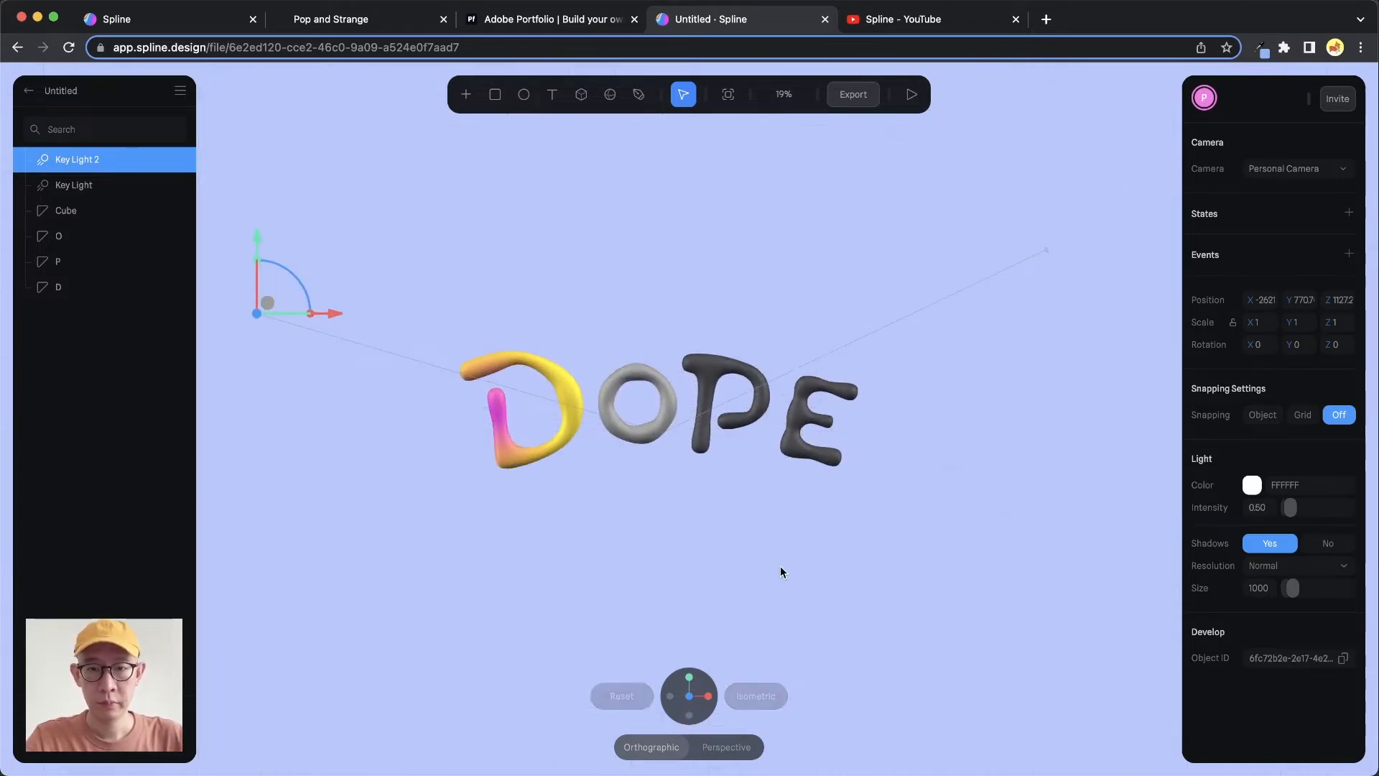
# Set the duplicated light's intensity to 0.2 and lower it slightly
pyautogui.click(1267, 513)
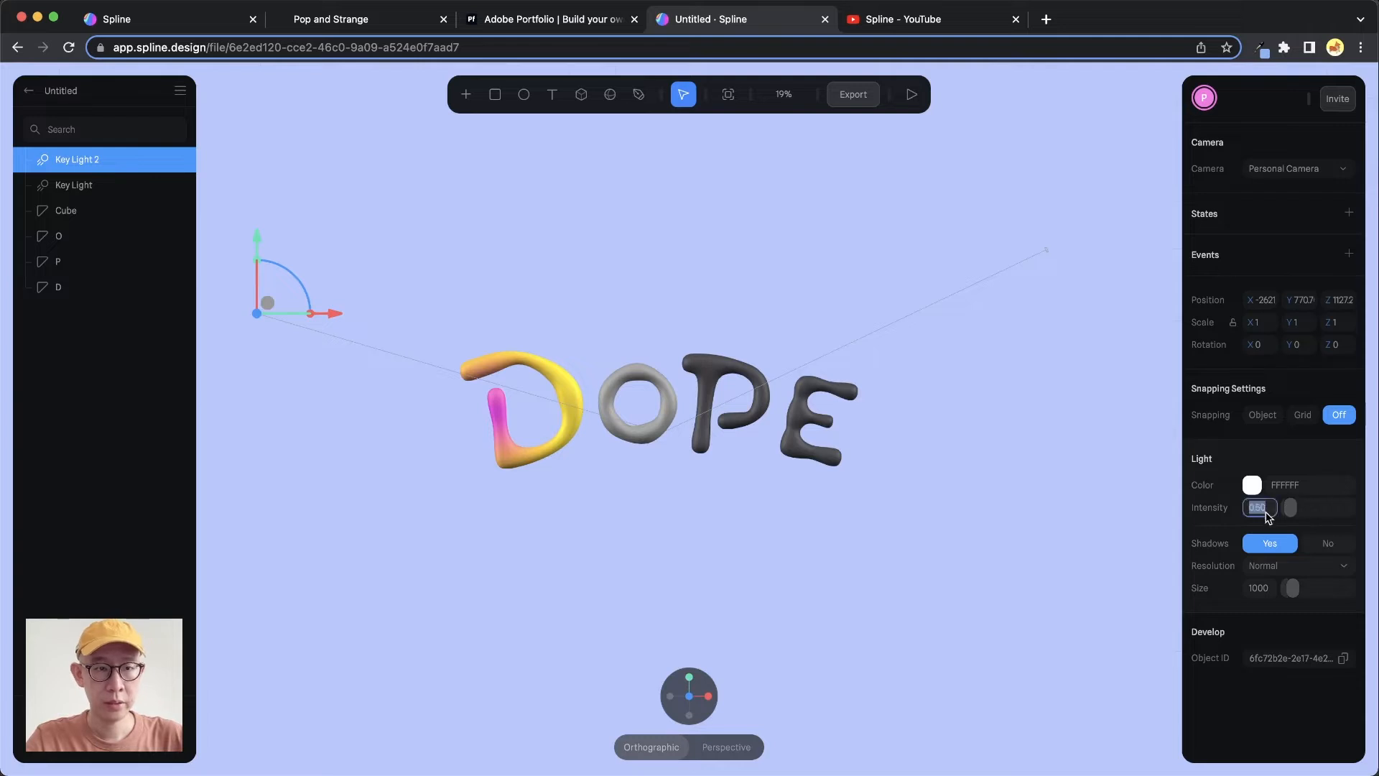
pyautogui.write('0')
pyautogui.press('Return')
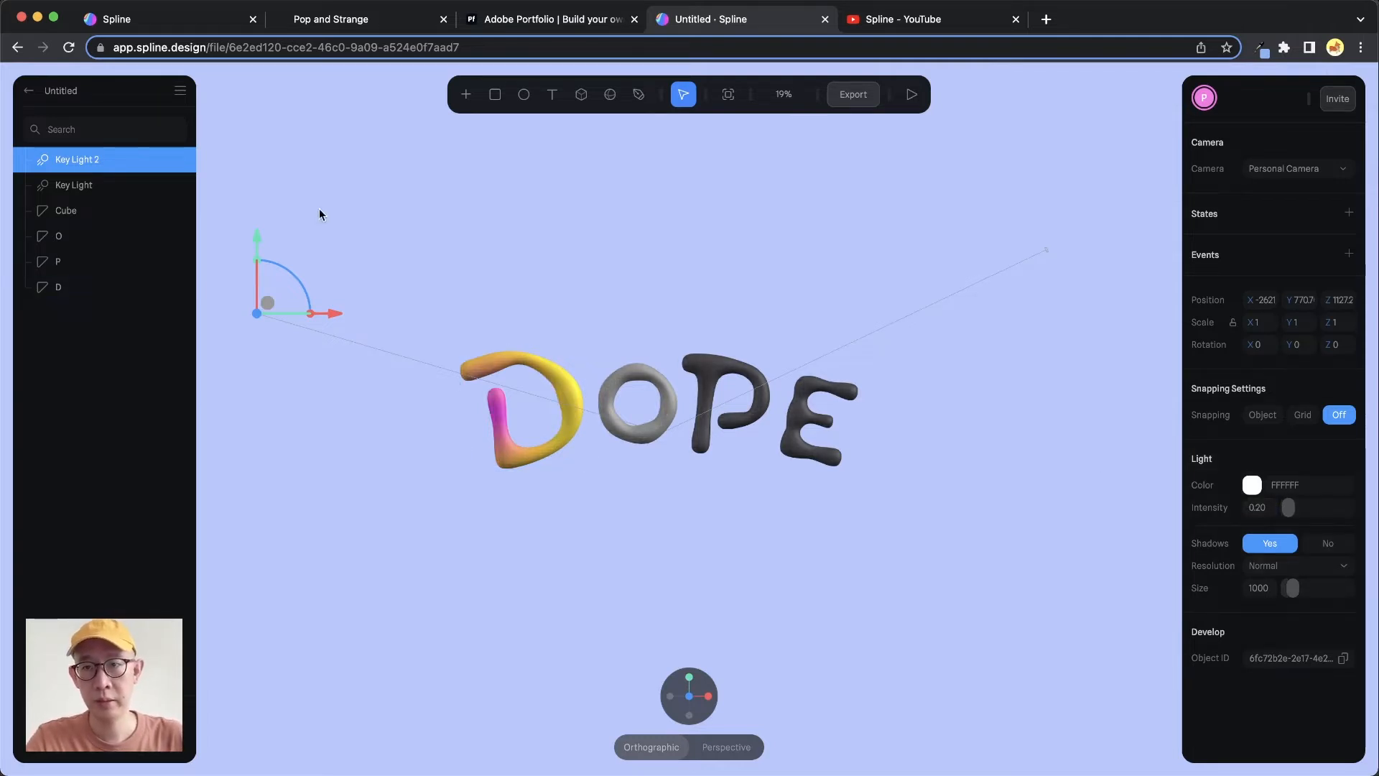
pyautogui.moveTo(265, 228); pyautogui.dragTo(268, 274)
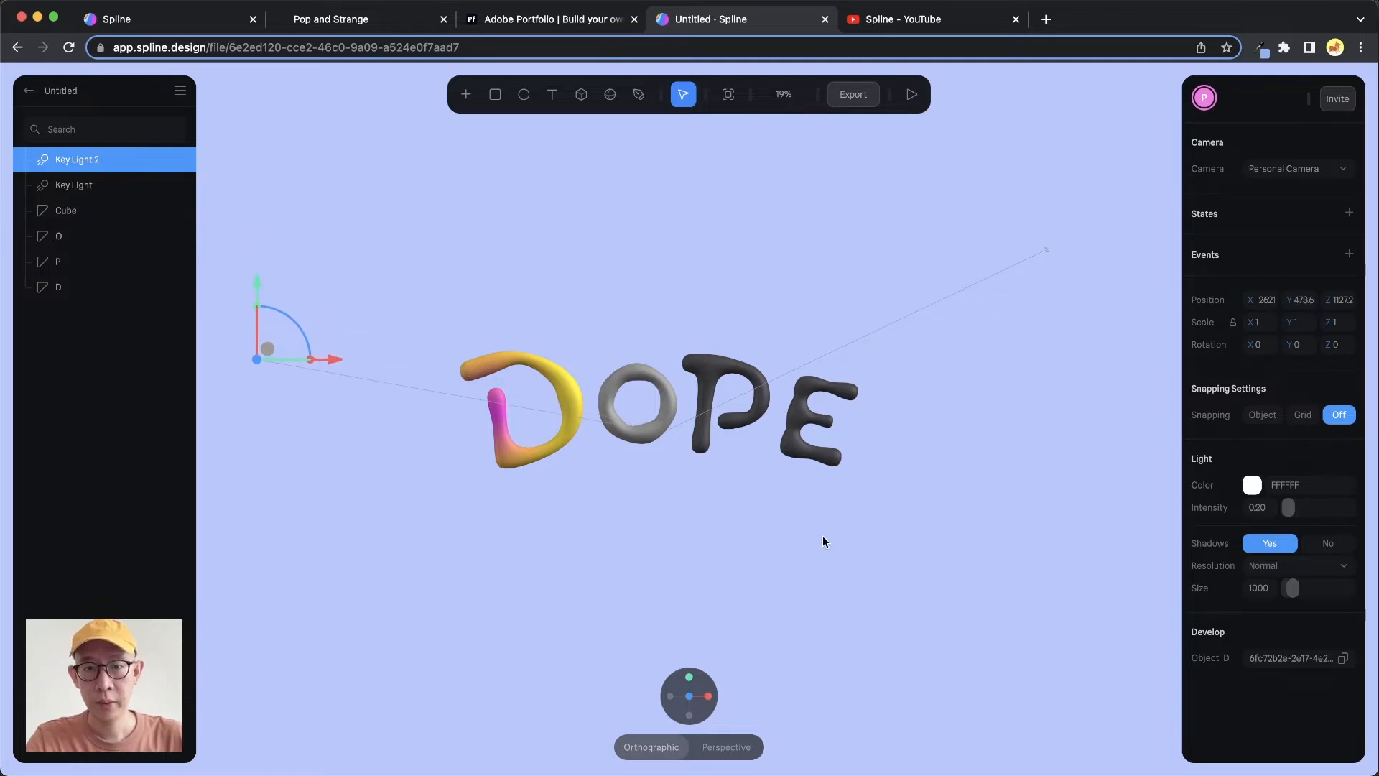
# Rename the duplicated light Fill light
pyautogui.doubleClick(85, 158)
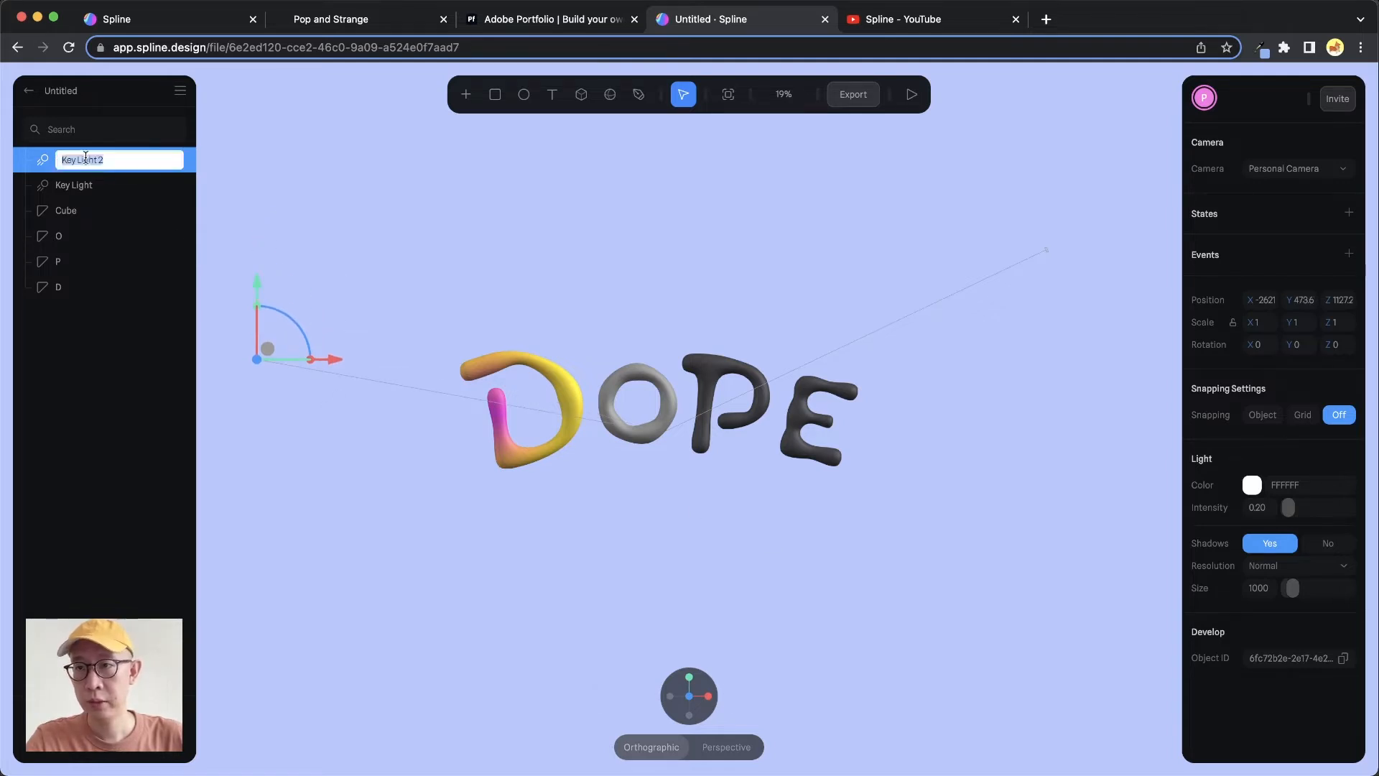
pyautogui.write('Fill lig')
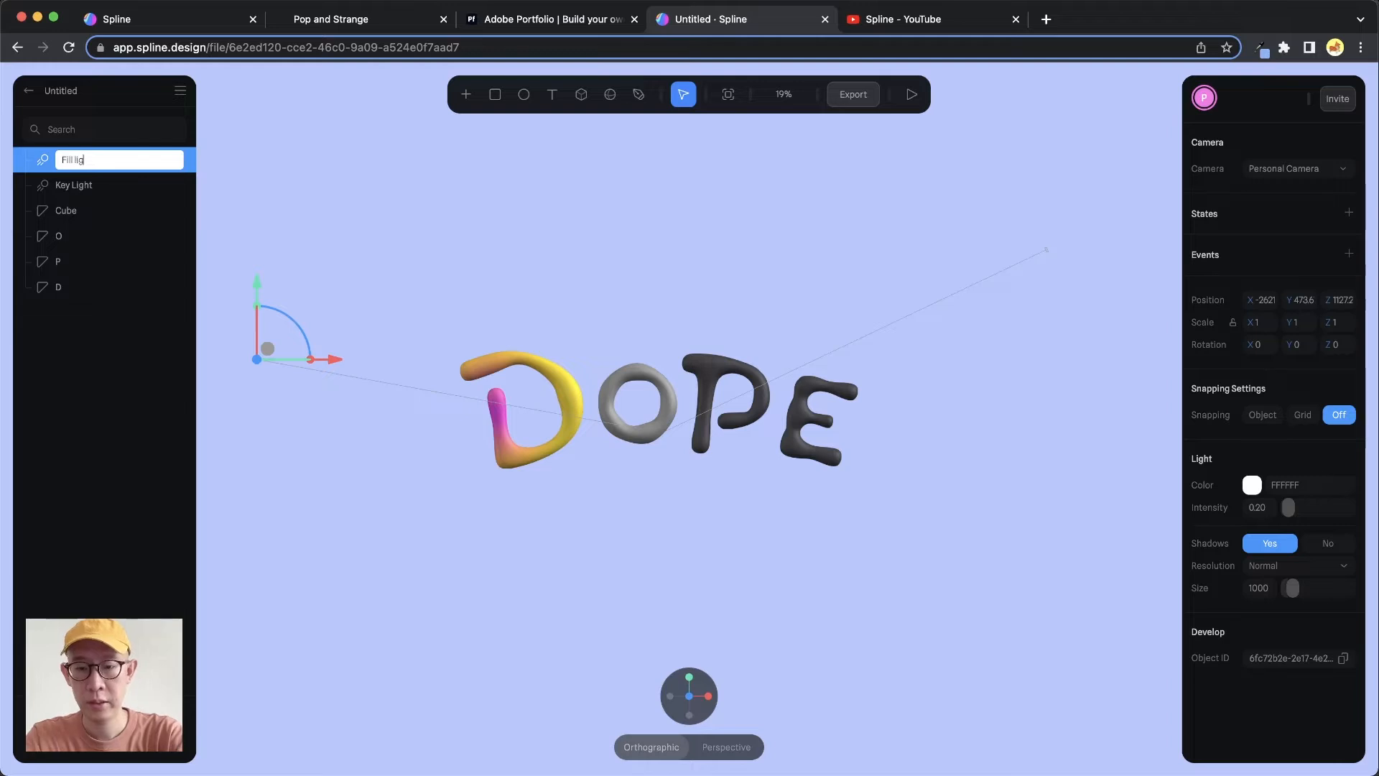
pyautogui.write('ht')
pyautogui.press('Return')
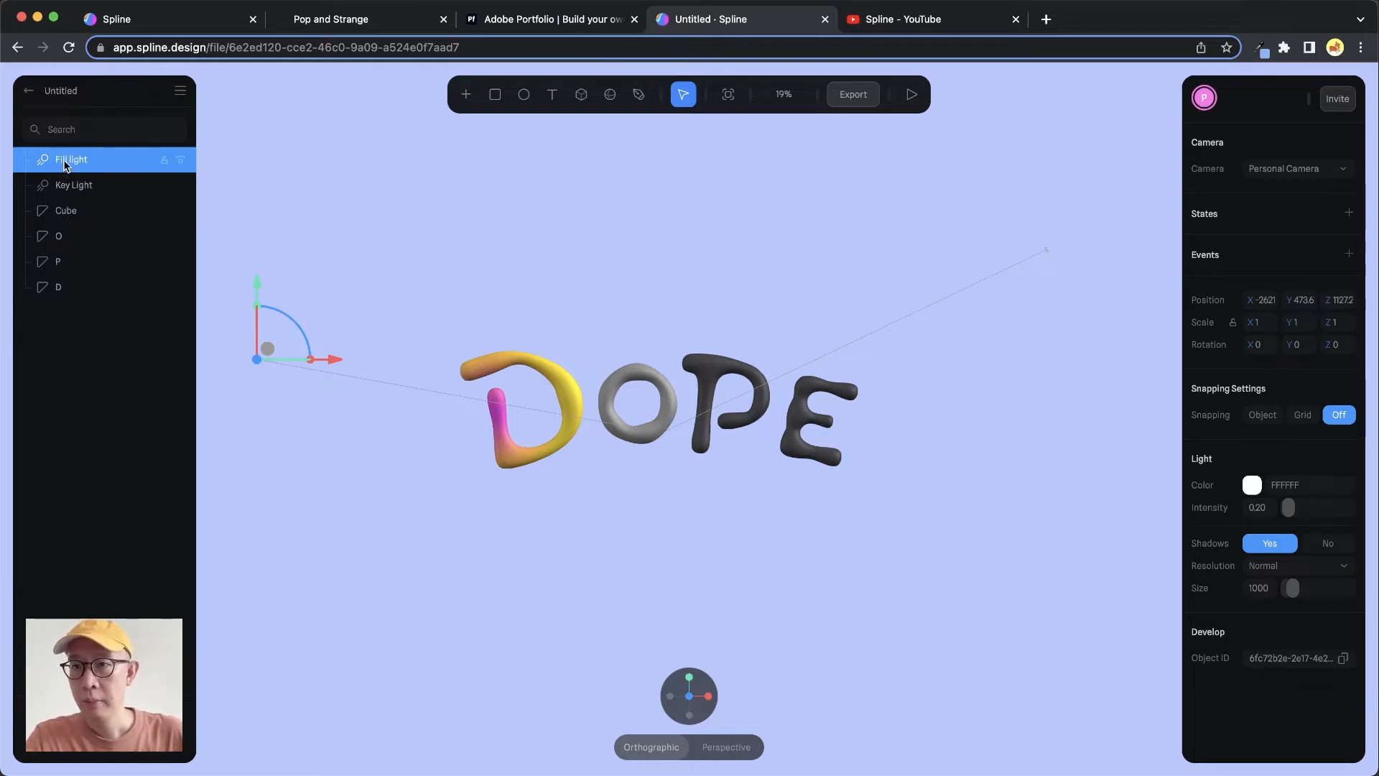
# Duplicate the Fill light and rename the copy Back Light
pyautogui.rightClick(63, 160)
pyautogui.click(104, 425)
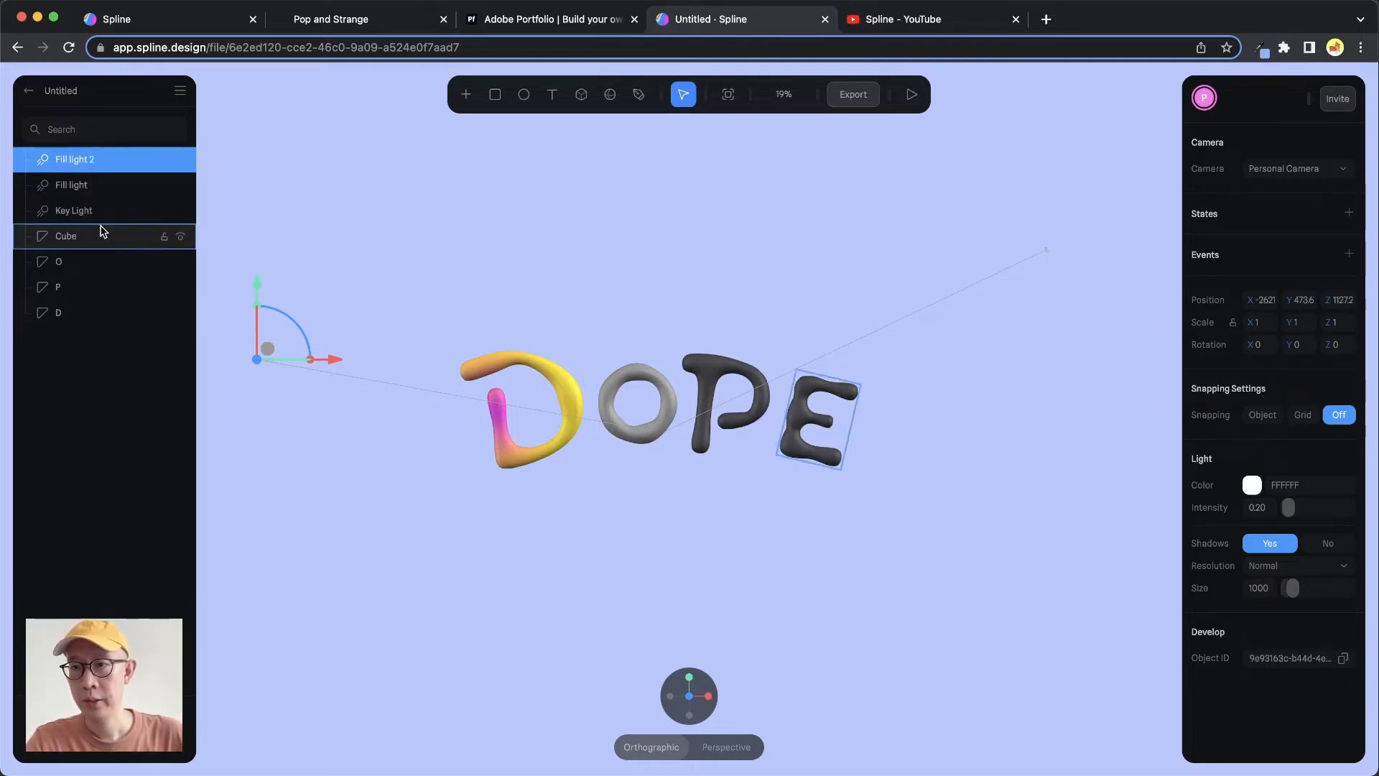
pyautogui.doubleClick(78, 158)
pyautogui.write('Back Light')
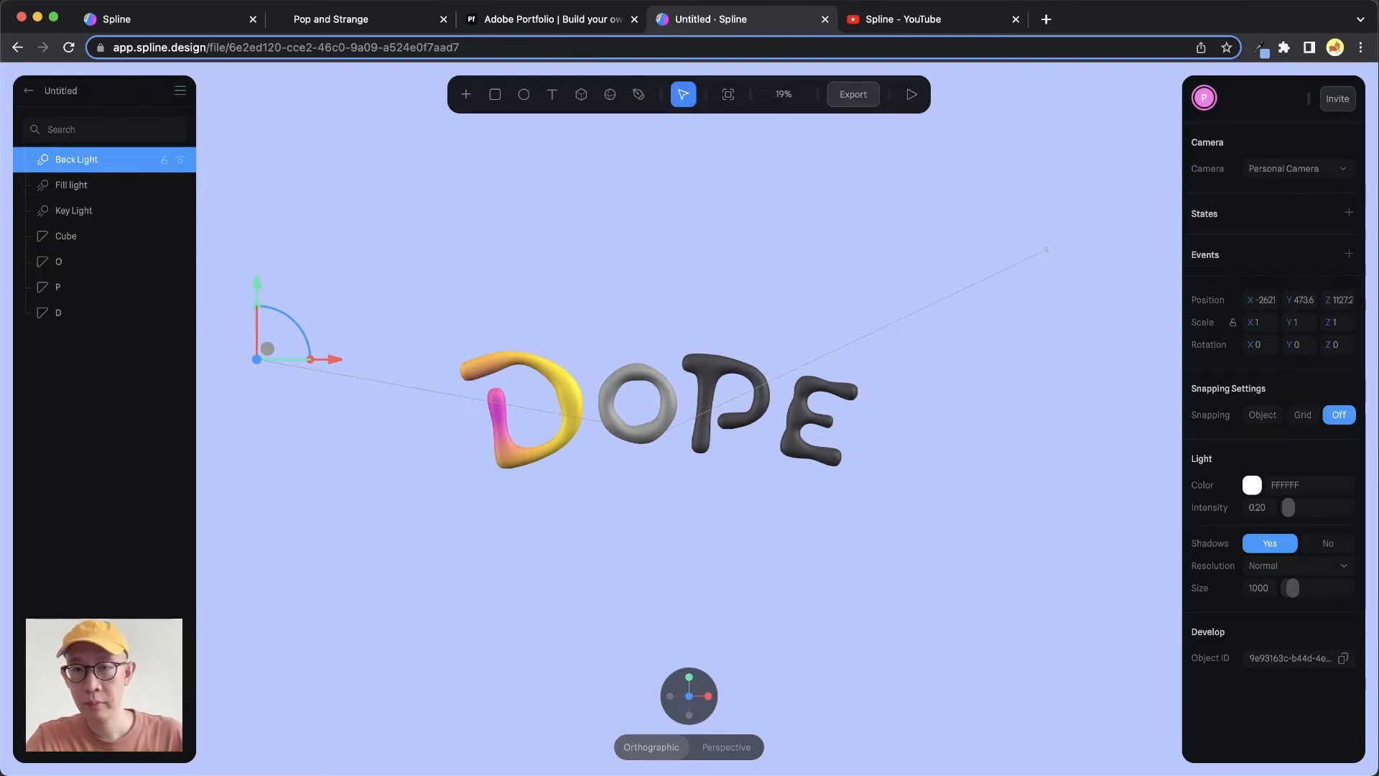
# Move the Back Light behind the lettering in the top view
pyautogui.click(688, 678)
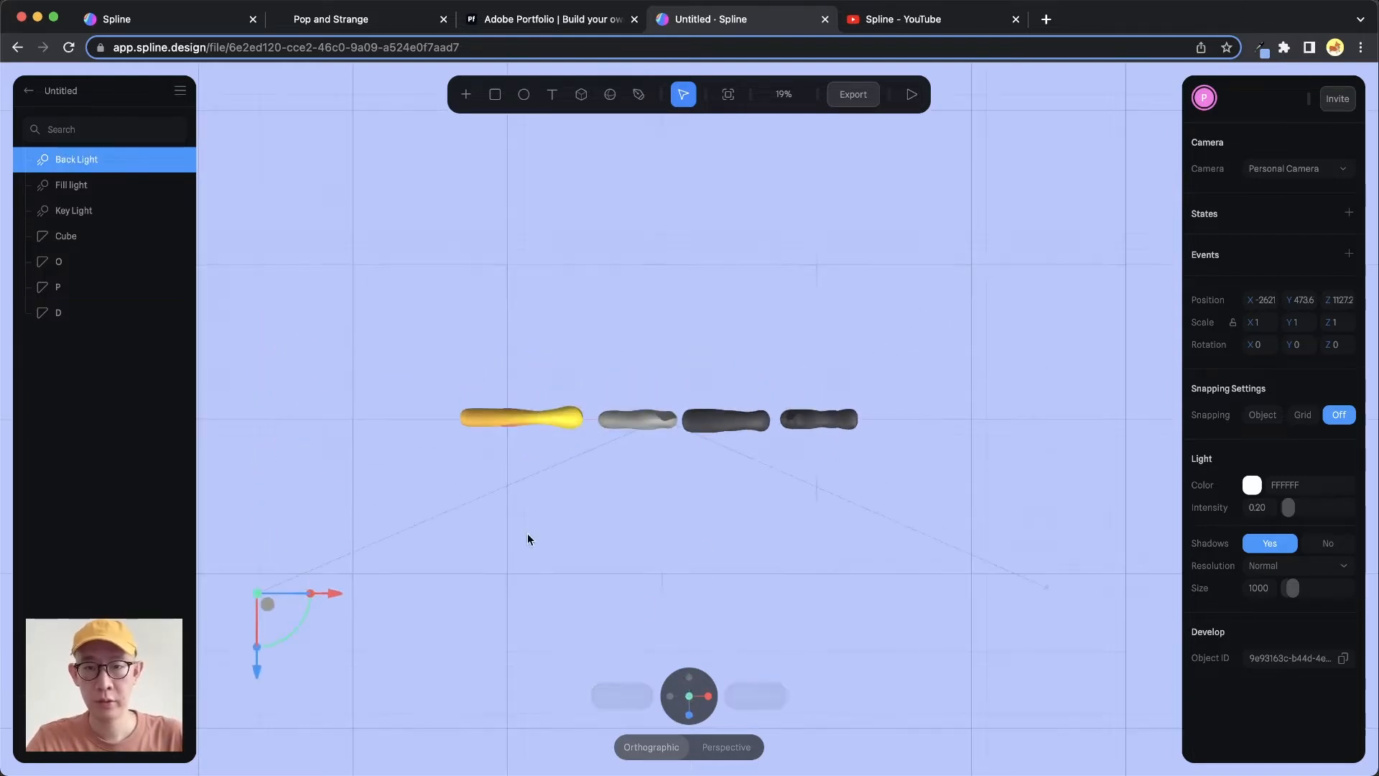
pyautogui.moveTo(262, 669); pyautogui.dragTo(338, 209)
pyautogui.moveTo(334, 132); pyautogui.dragTo(395, 132)
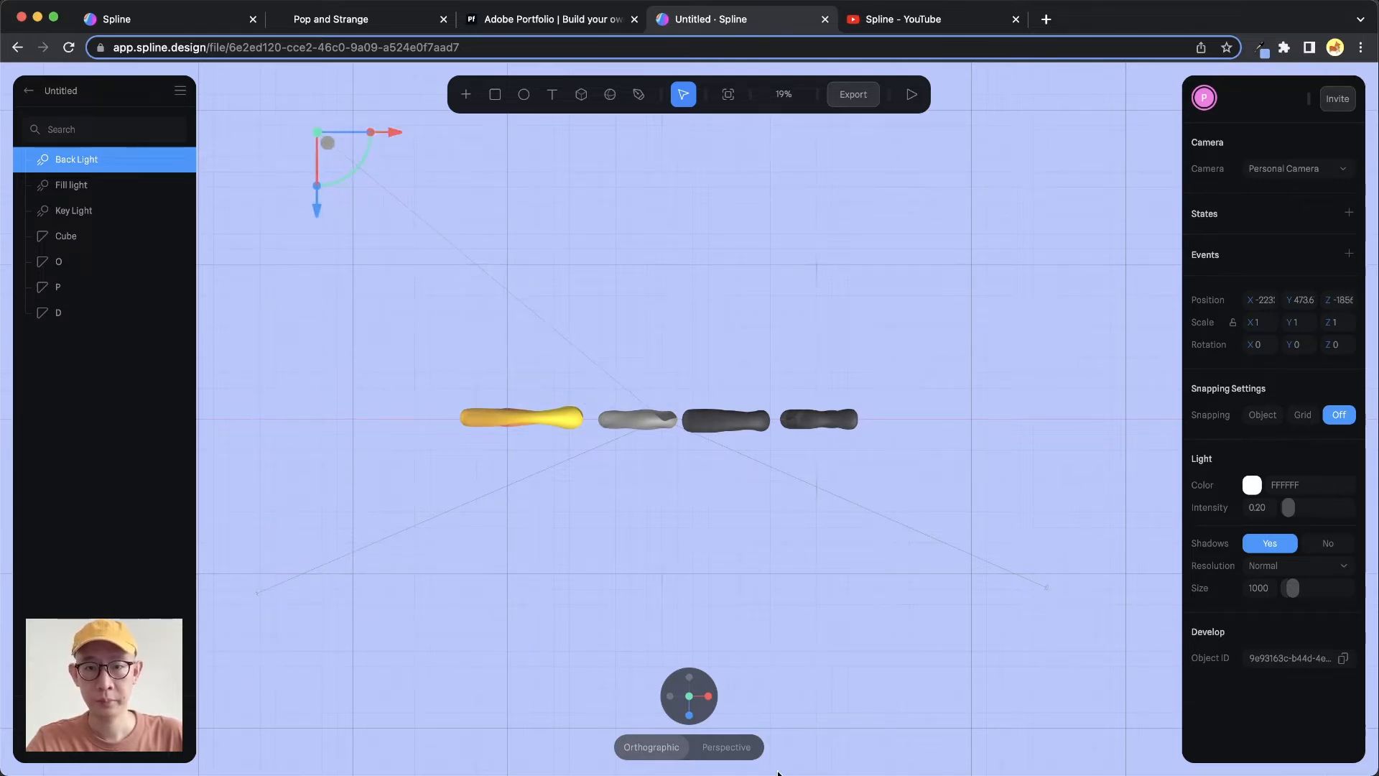
# Lower the Back Light below the lettering in the front view
pyautogui.click(689, 714)
pyautogui.moveTo(327, 284)
pyautogui.mouseDown()
pyautogui.moveTo(329, 330)
pyautogui.moveTo(332, 299)
pyautogui.mouseUp()
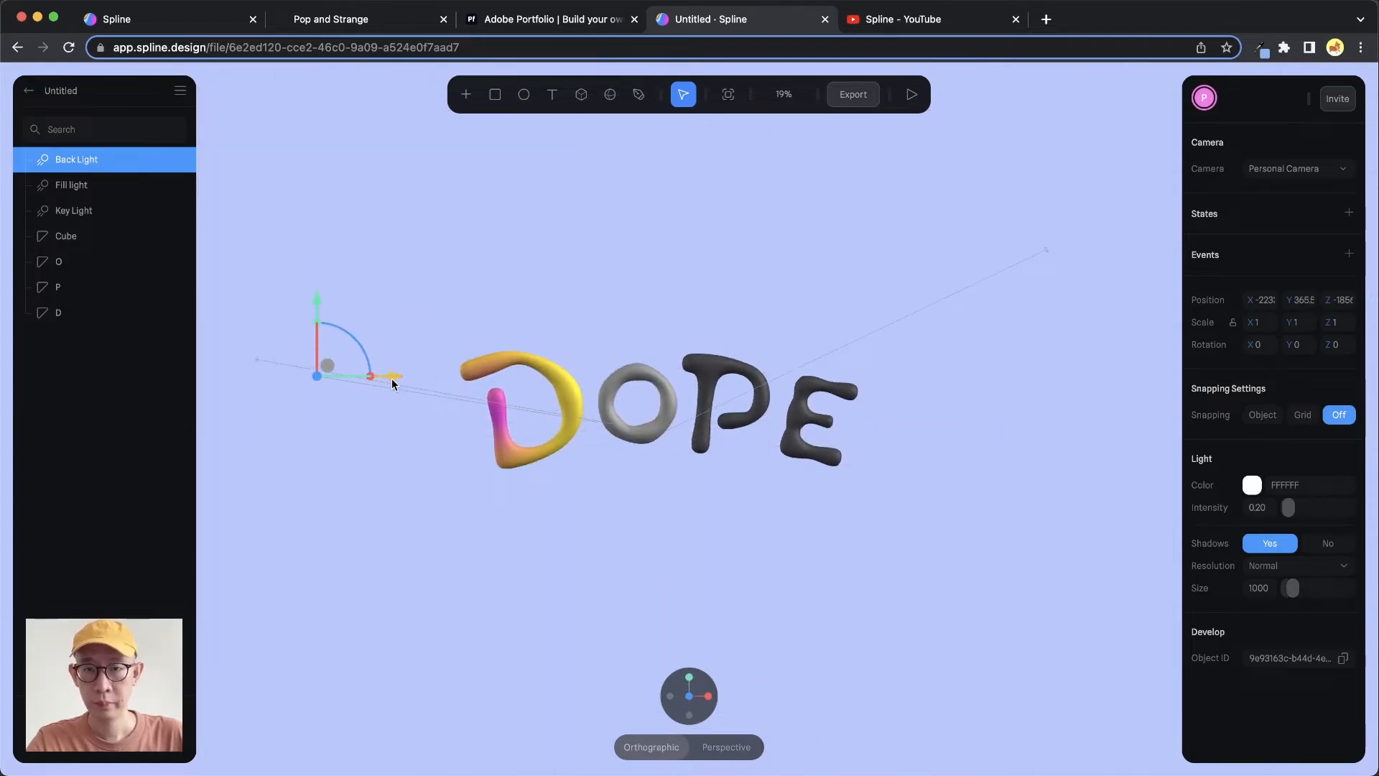
pyautogui.moveTo(391, 376)
pyautogui.mouseDown()
pyautogui.moveTo(1115, 374)
pyautogui.moveTo(394, 350)
pyautogui.mouseUp()
pyautogui.moveTo(319, 297); pyautogui.dragTo(345, 492)
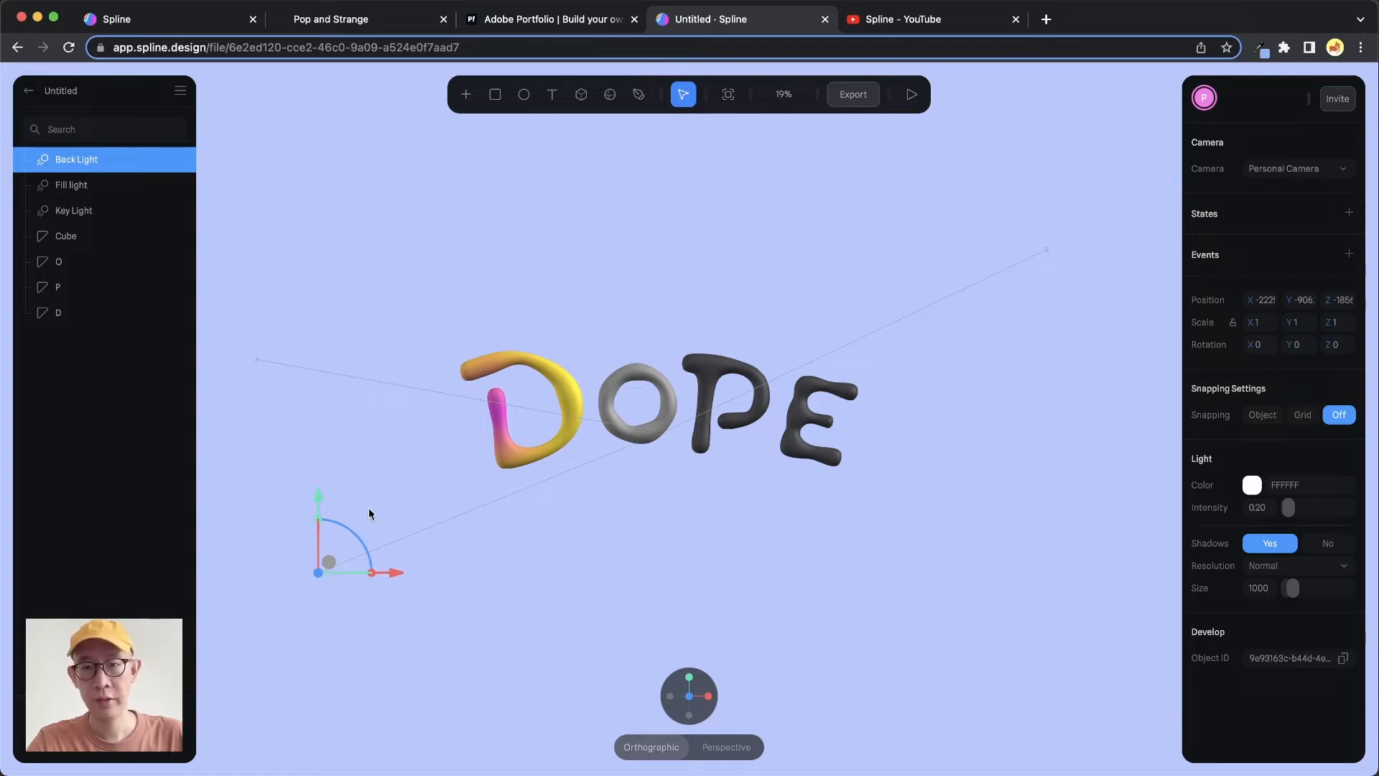
pyautogui.moveTo(180, 161)
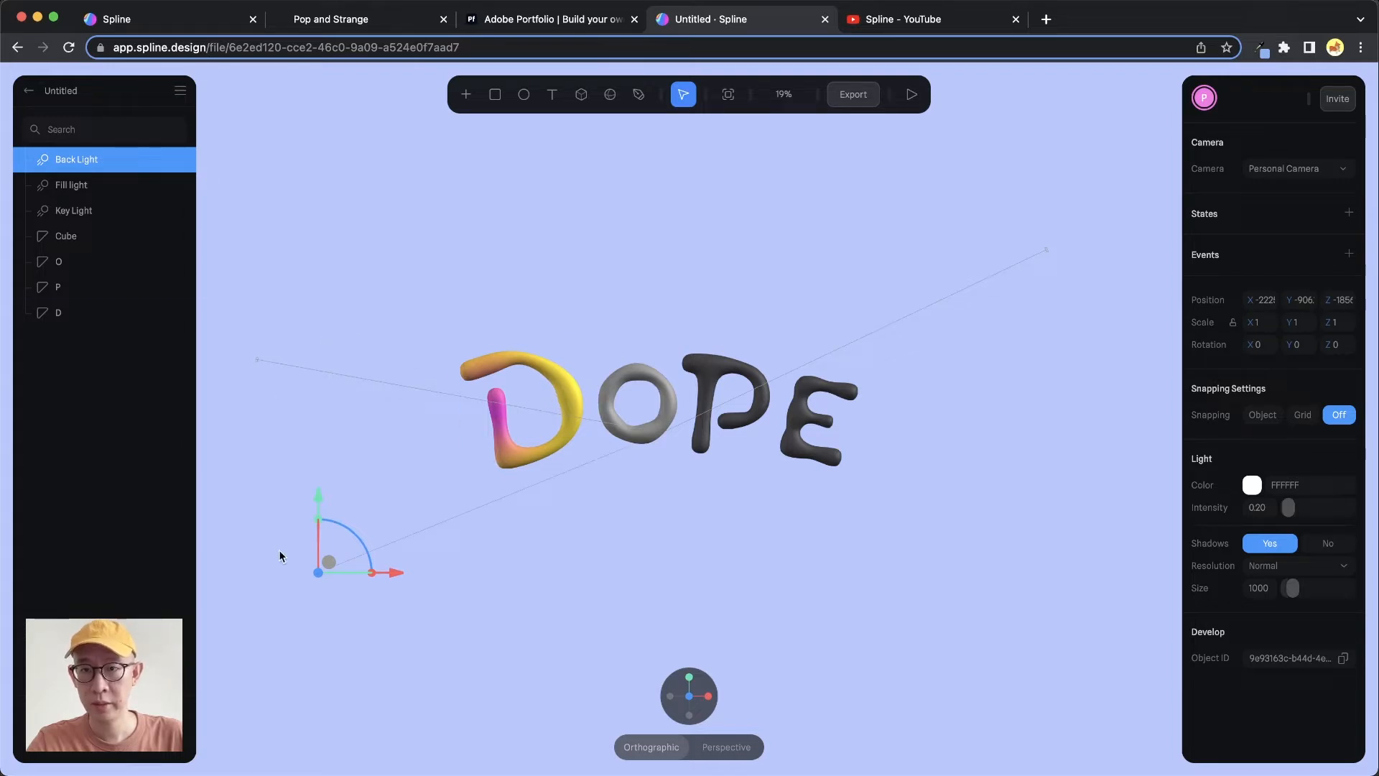
pyautogui.moveTo(315, 505); pyautogui.dragTo(316, 502)
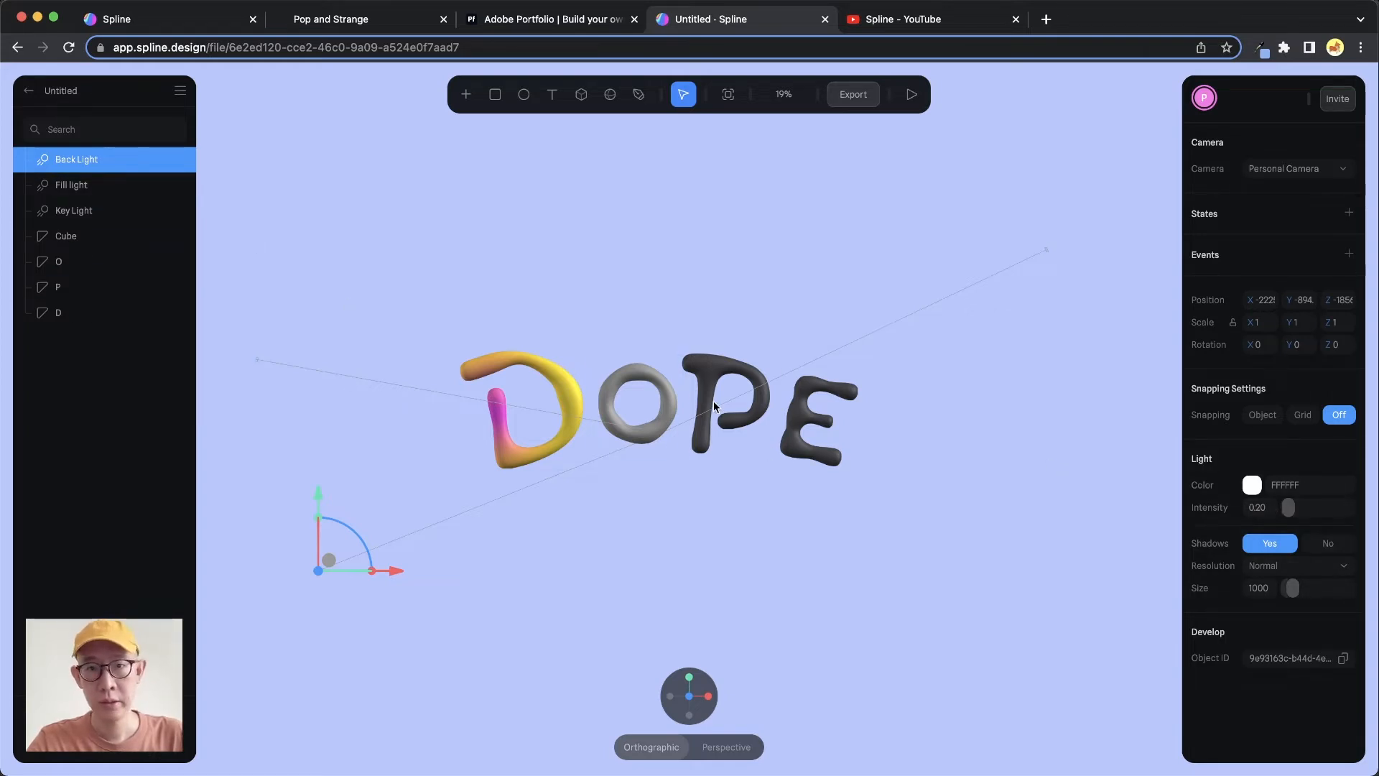
# Set the lighting layer type of the D letter's material to Physical
pyautogui.scroll(5, 714, 399)
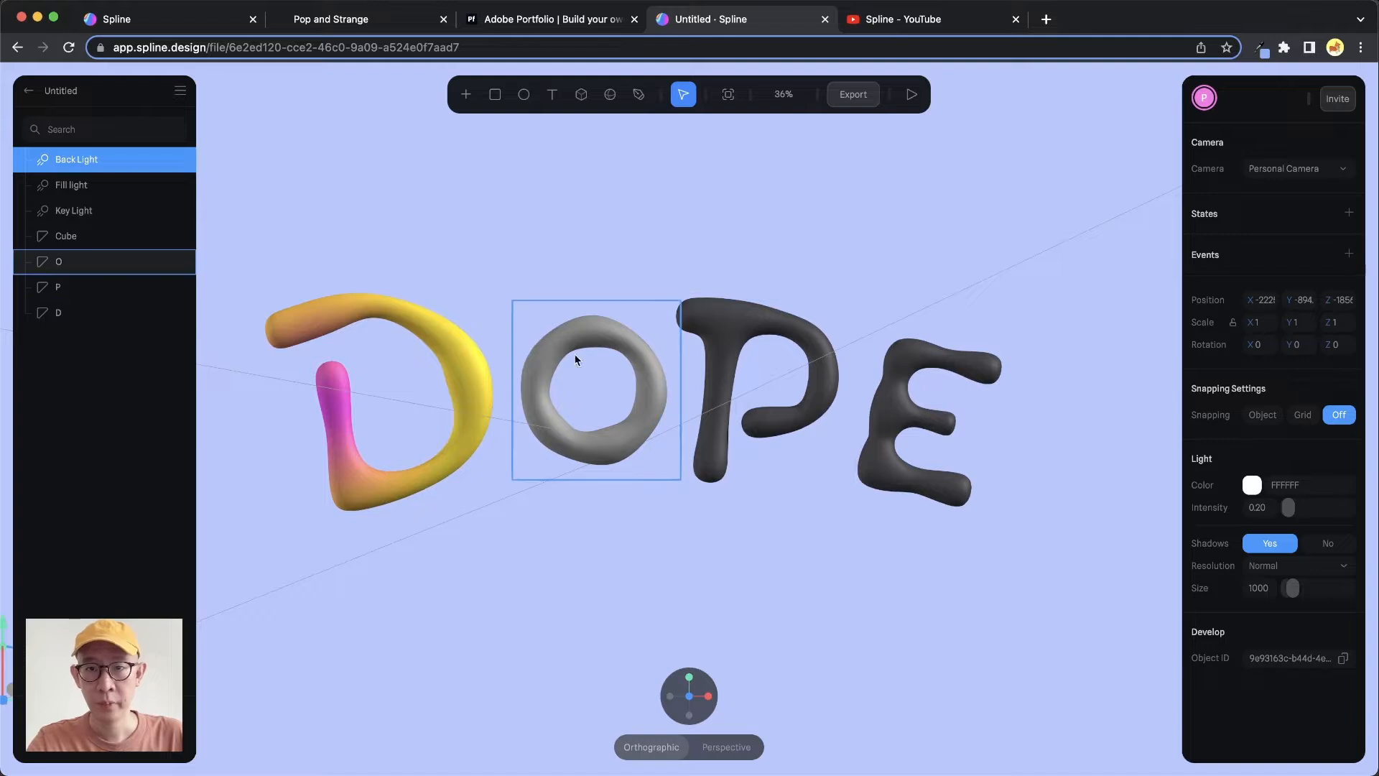
pyautogui.moveTo(605, 357); pyautogui.dragTo(624, 341, button='middle')
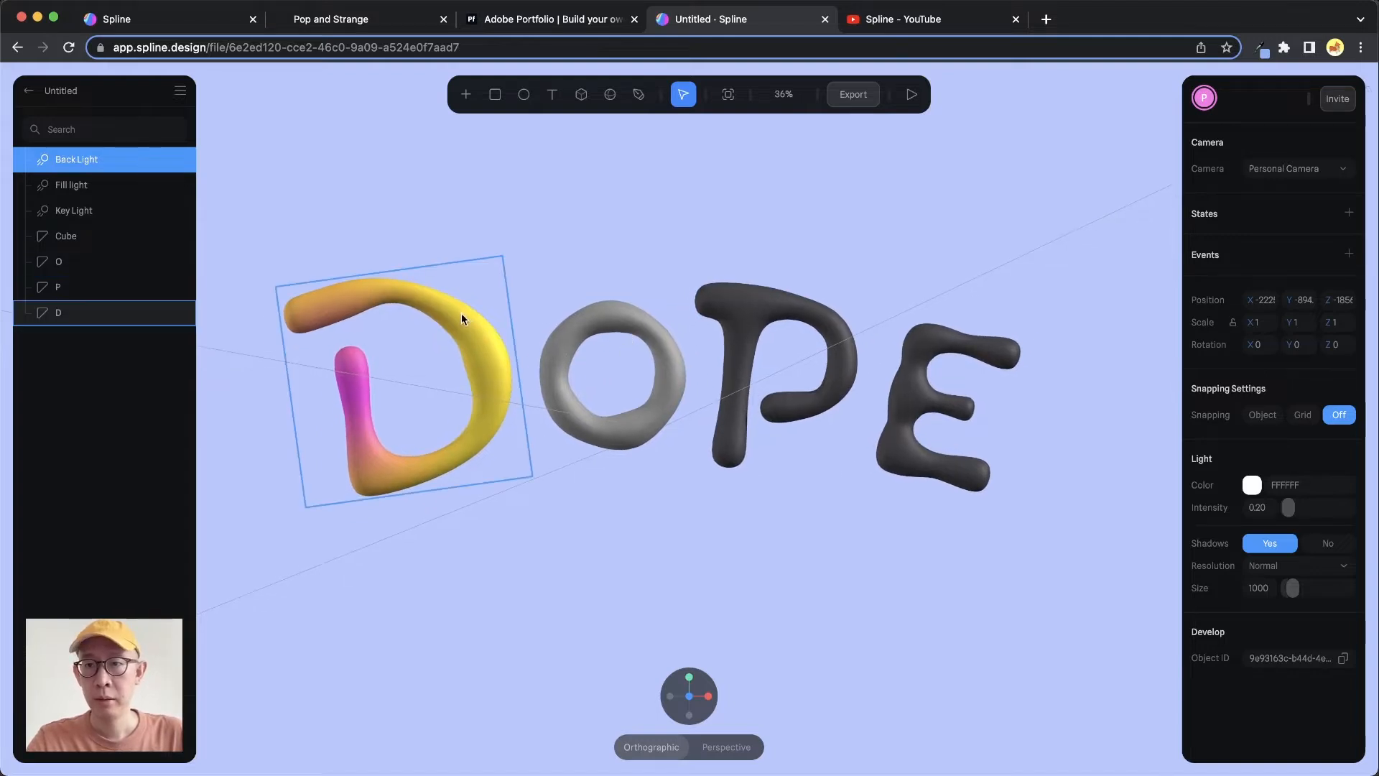
pyautogui.click(98, 316)
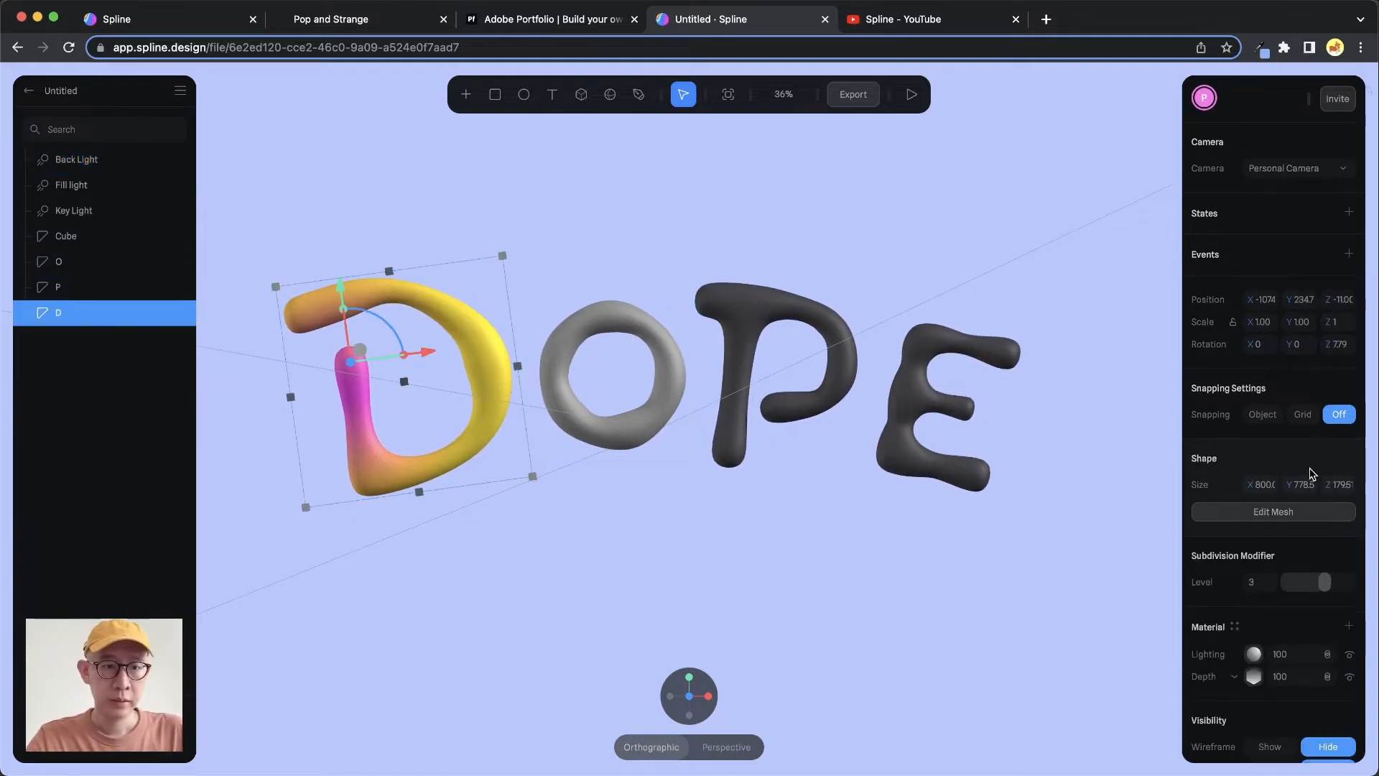
pyautogui.scroll(-5, 1250, 561)
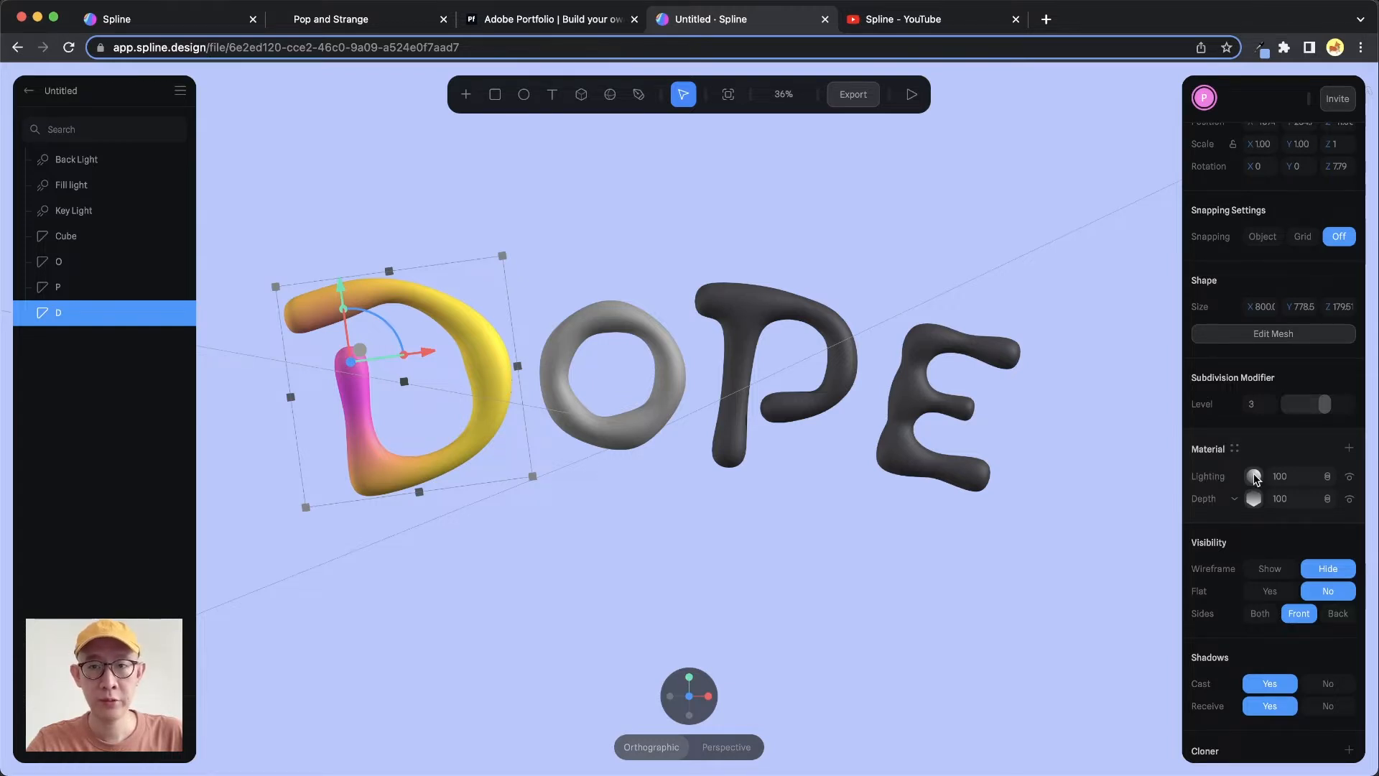
pyautogui.click(1254, 477)
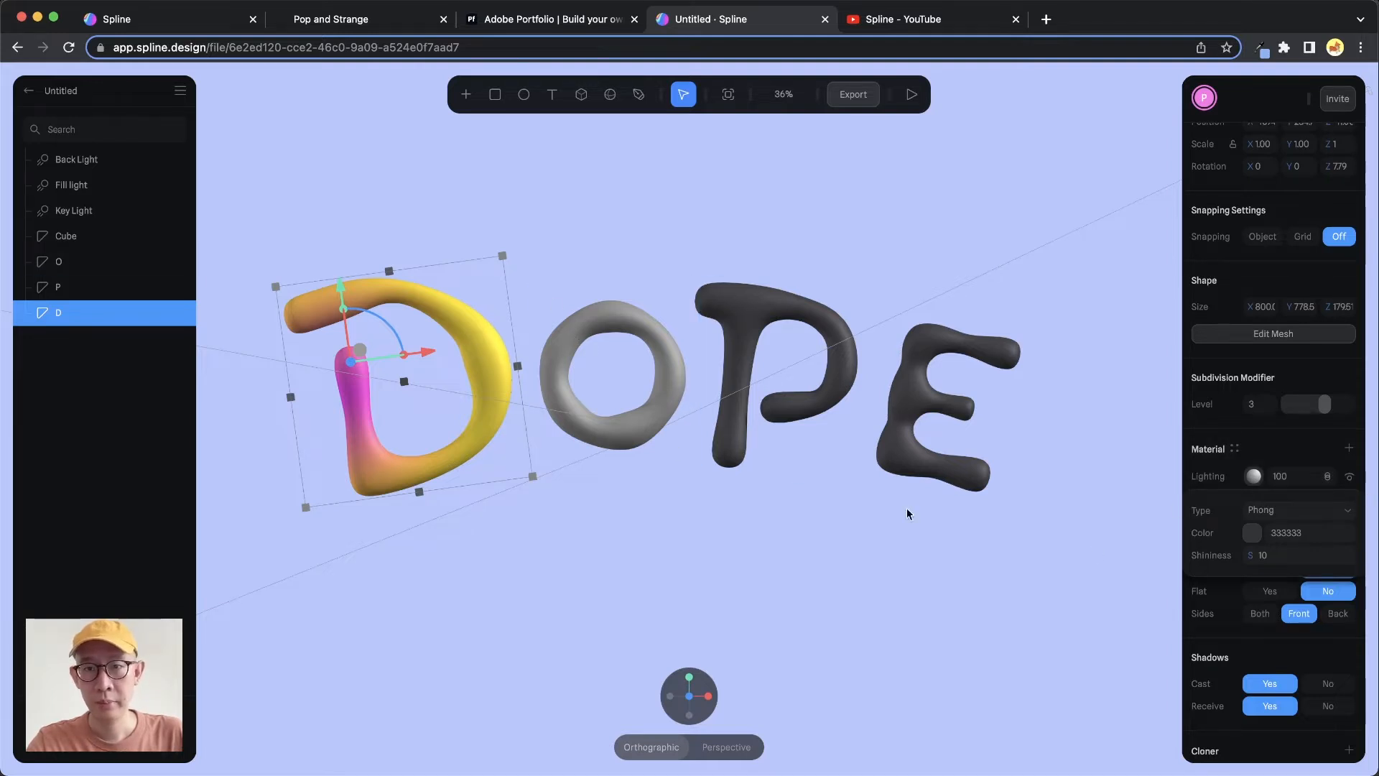
pyautogui.click(1282, 511)
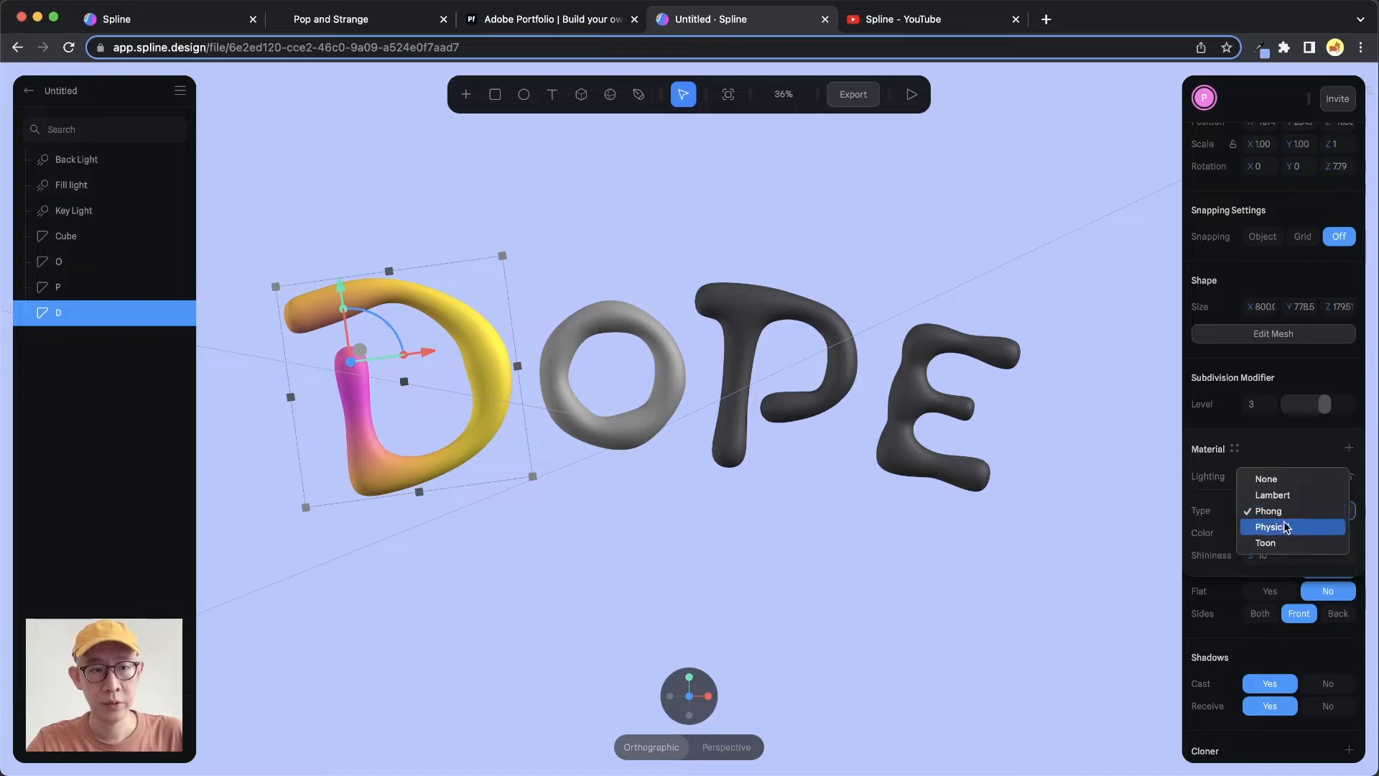
pyautogui.click(1285, 527)
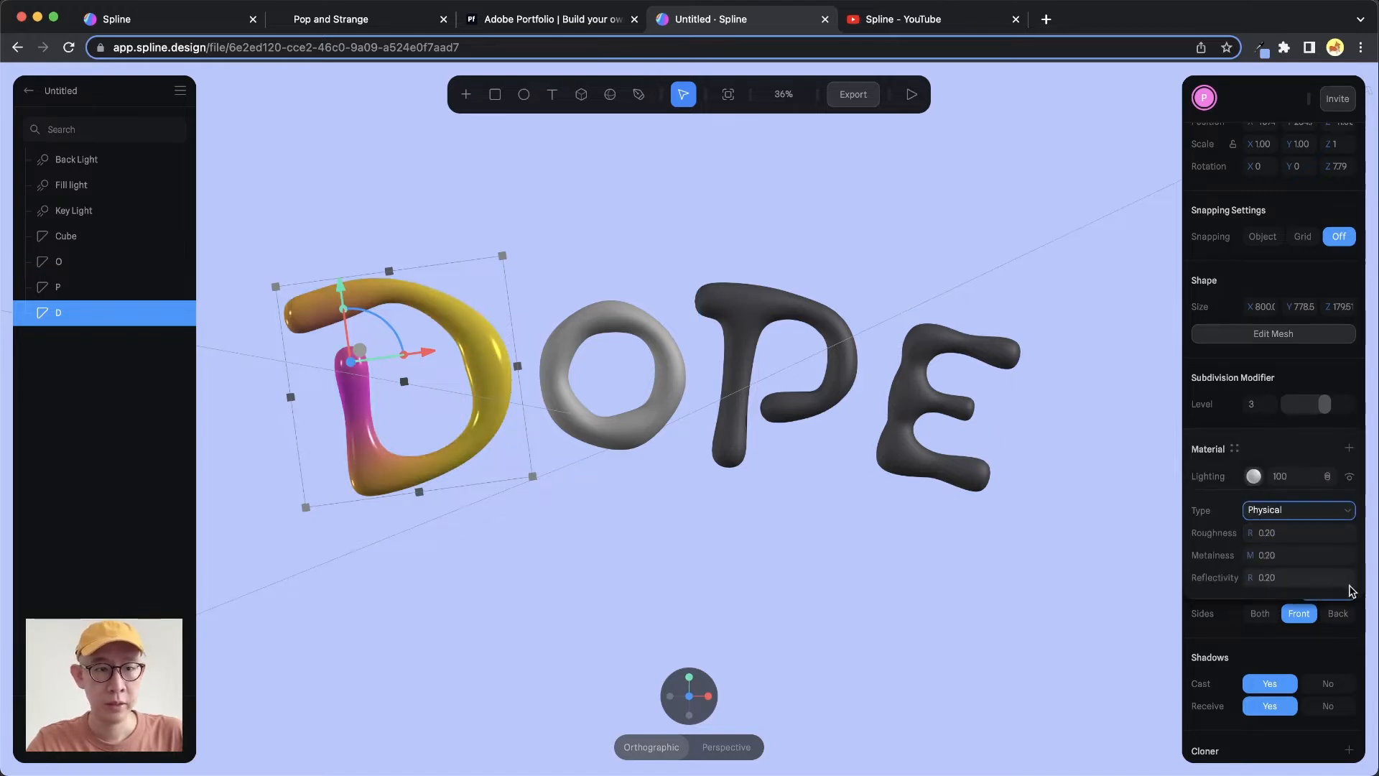
# Set the D's Physical reflectivity to 0.8 and undo the change
pyautogui.click(1280, 511)
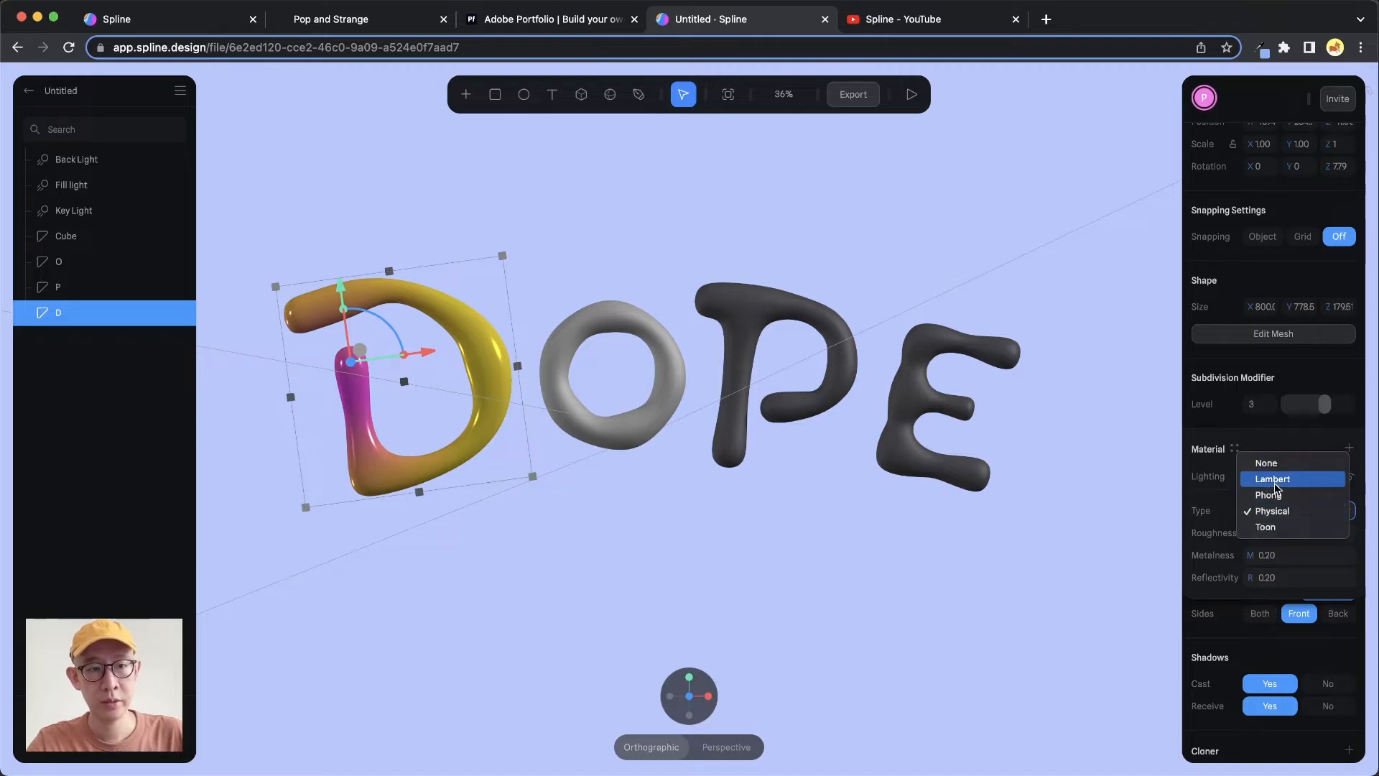
pyautogui.click(1206, 510)
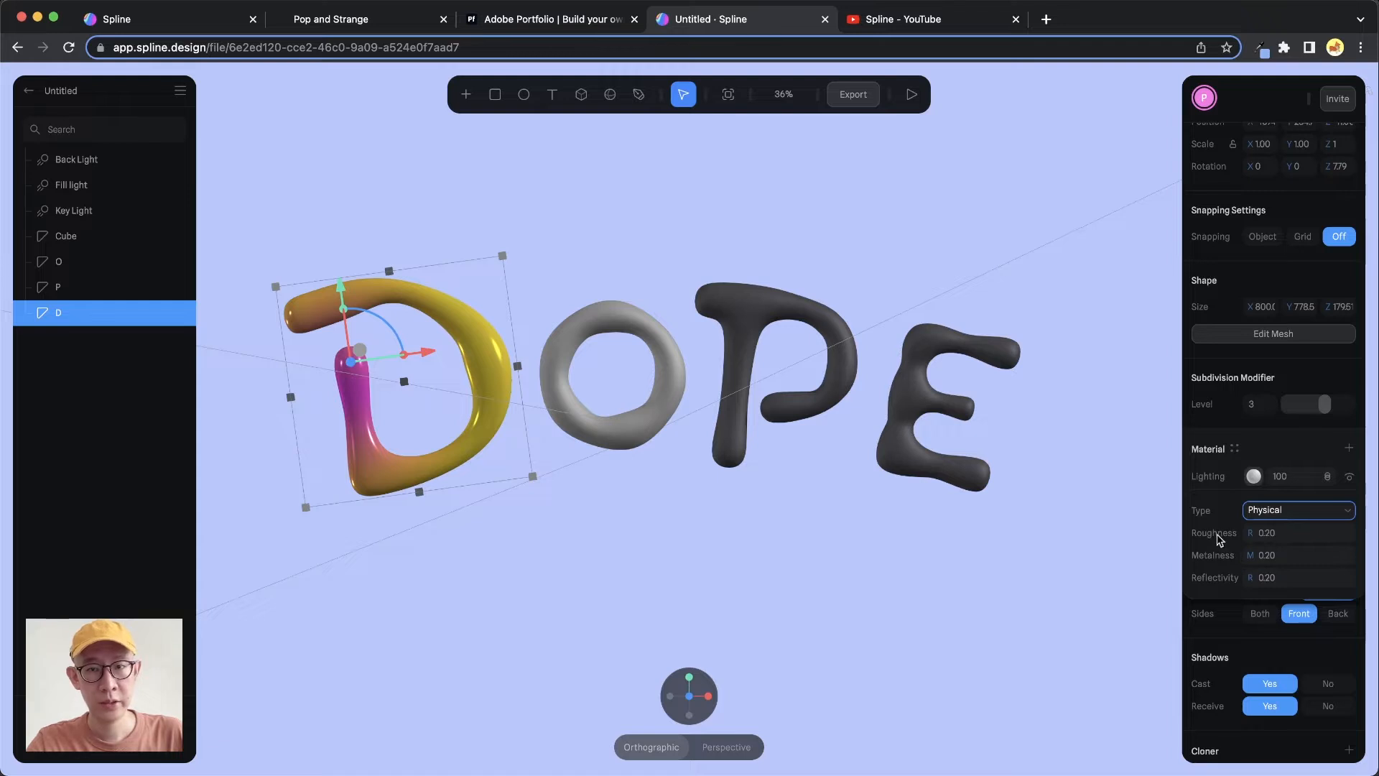
pyautogui.click(1276, 582)
pyautogui.write('0')
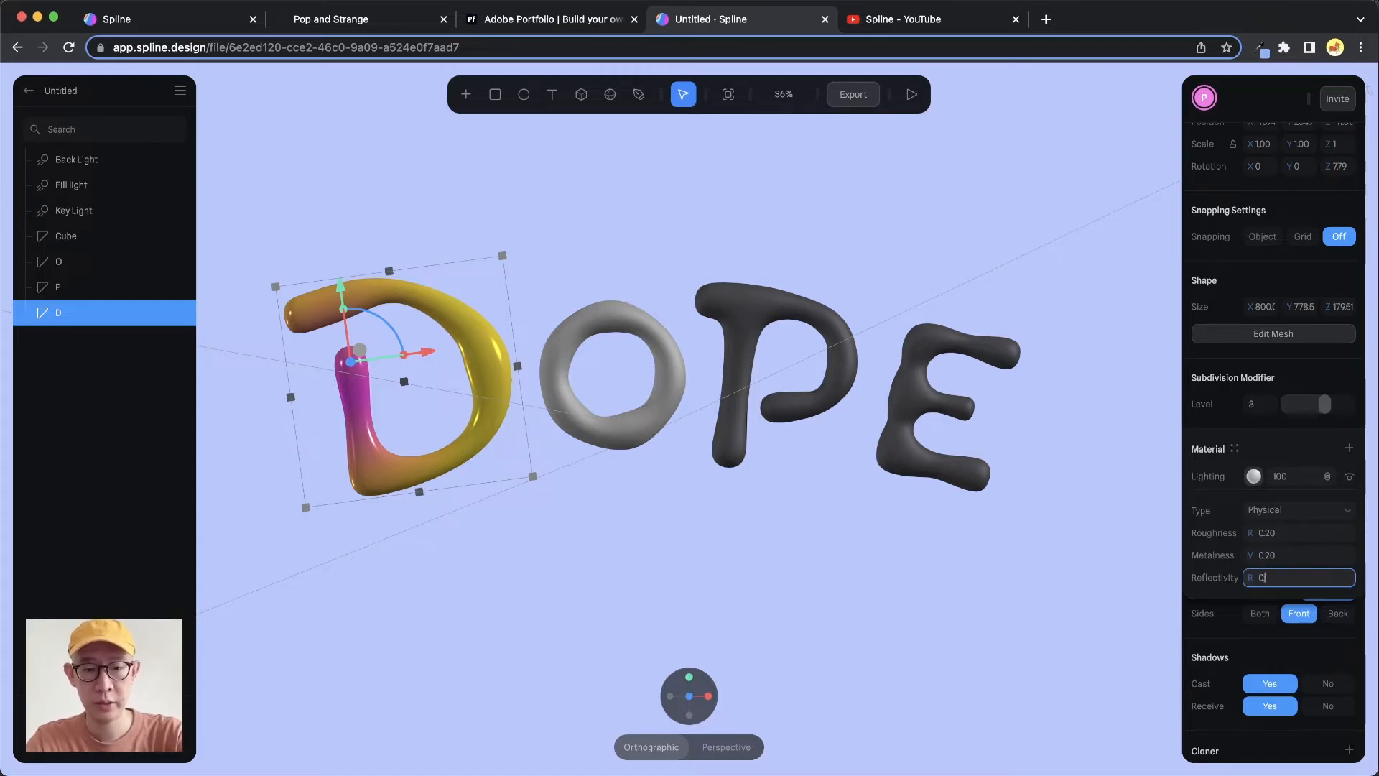
pyautogui.write('.8')
pyautogui.press('Return')
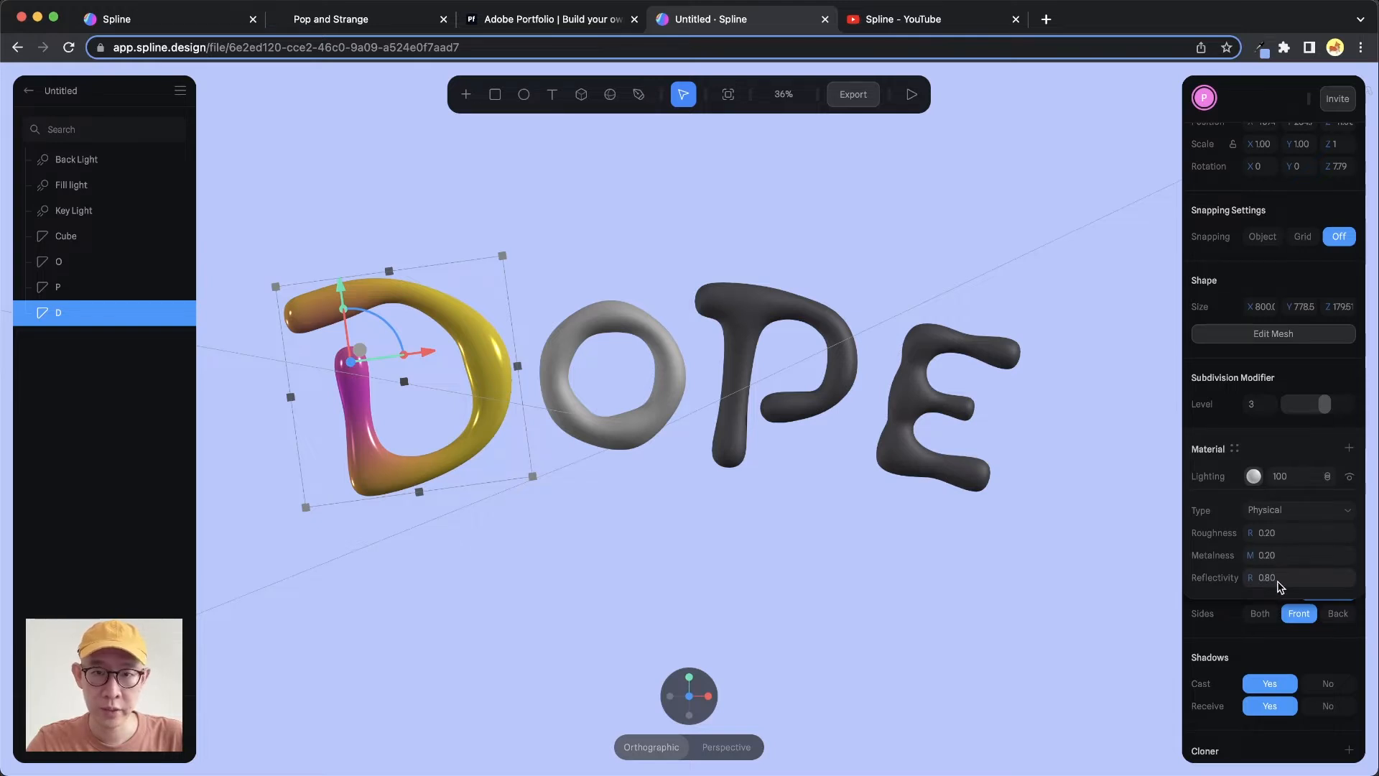
pyautogui.press('super+z')
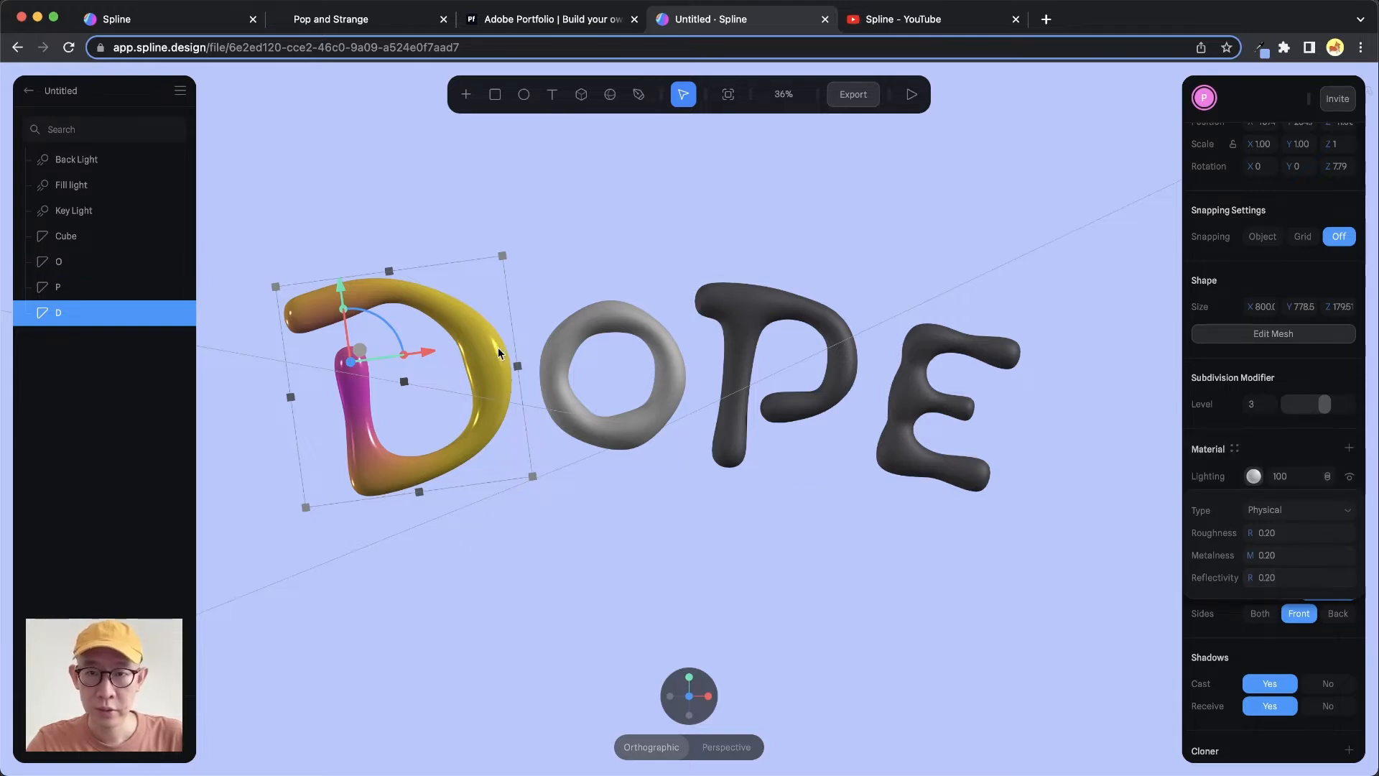
# Set the D's Physical reflectivity to 1 and undo that change as well
pyautogui.click(1275, 579)
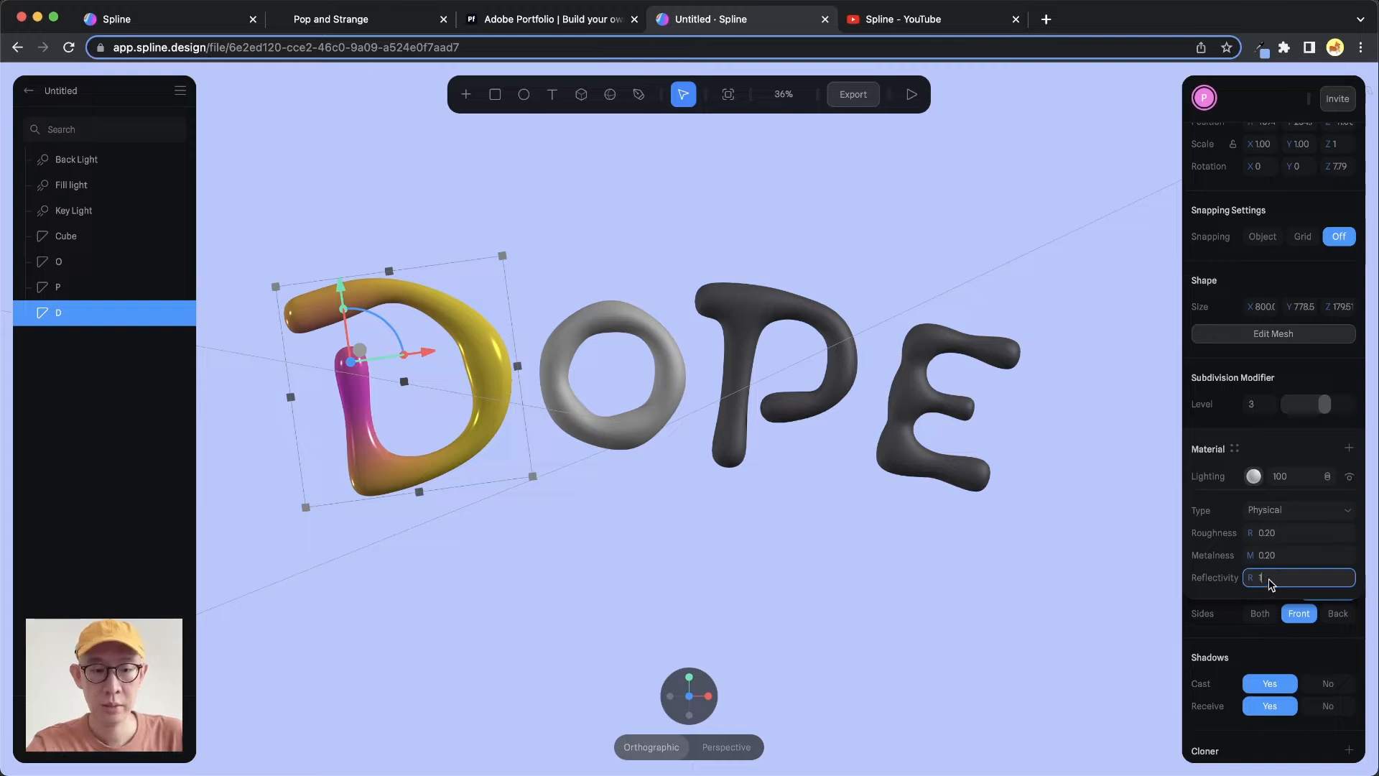
pyautogui.write('1')
pyautogui.press('Return')
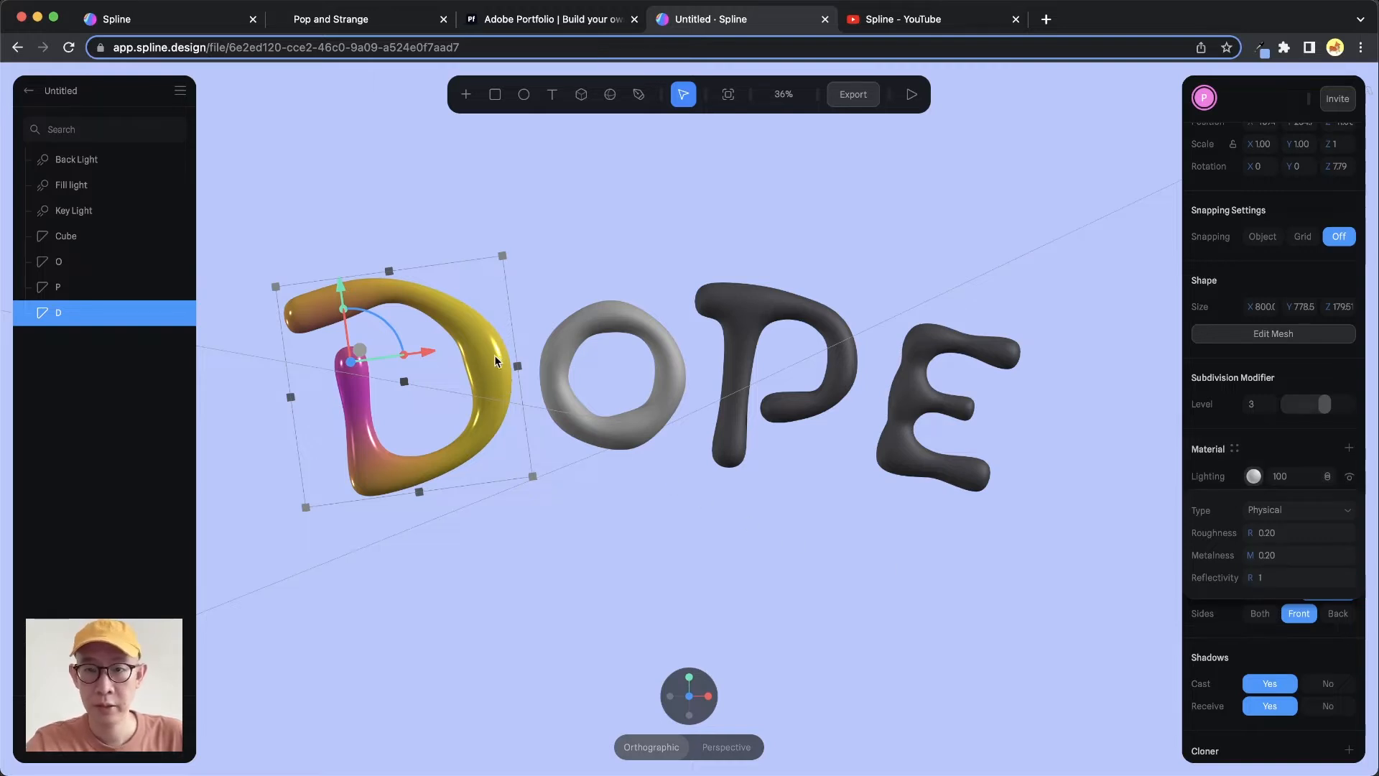
pyautogui.press('super+z')
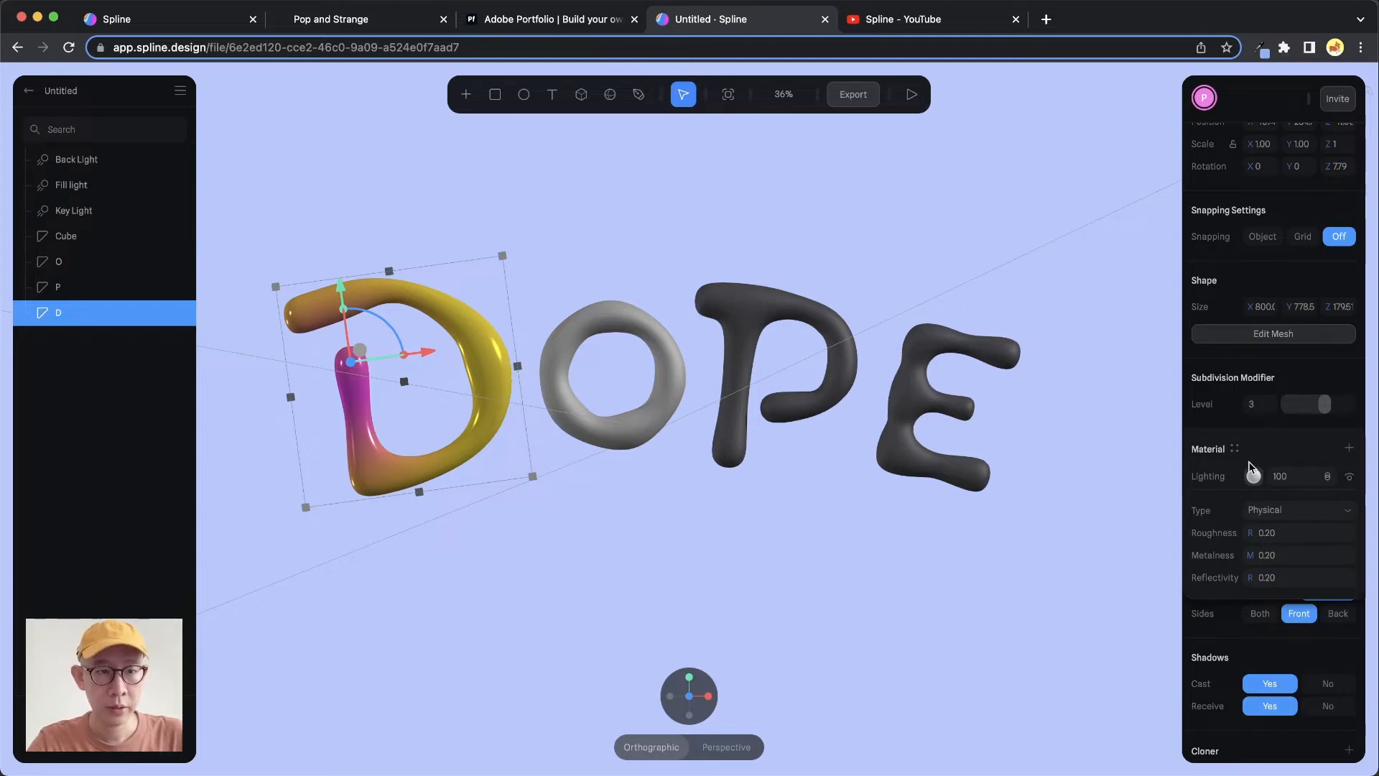
# Try the Lambert and Toon lighting types on the D's material
pyautogui.click(1264, 509)
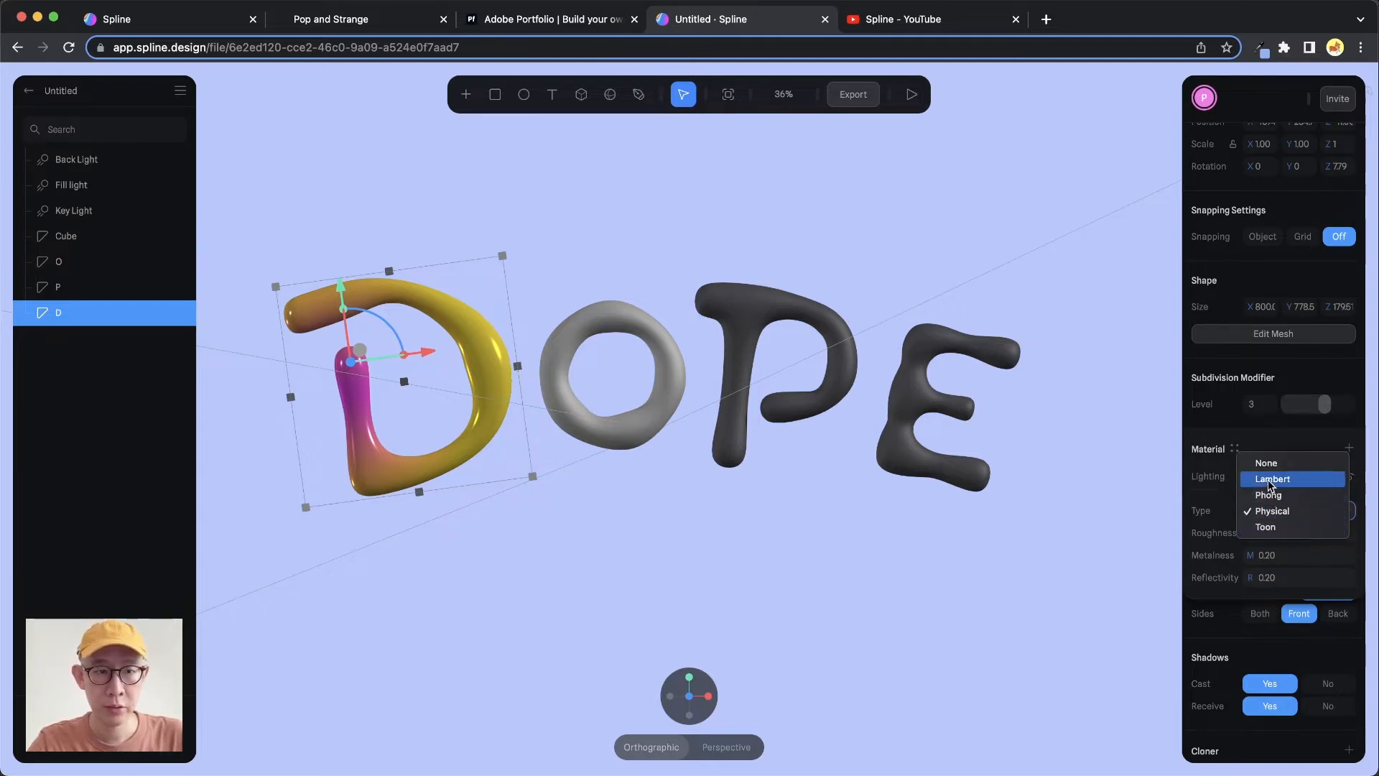
pyautogui.click(1269, 479)
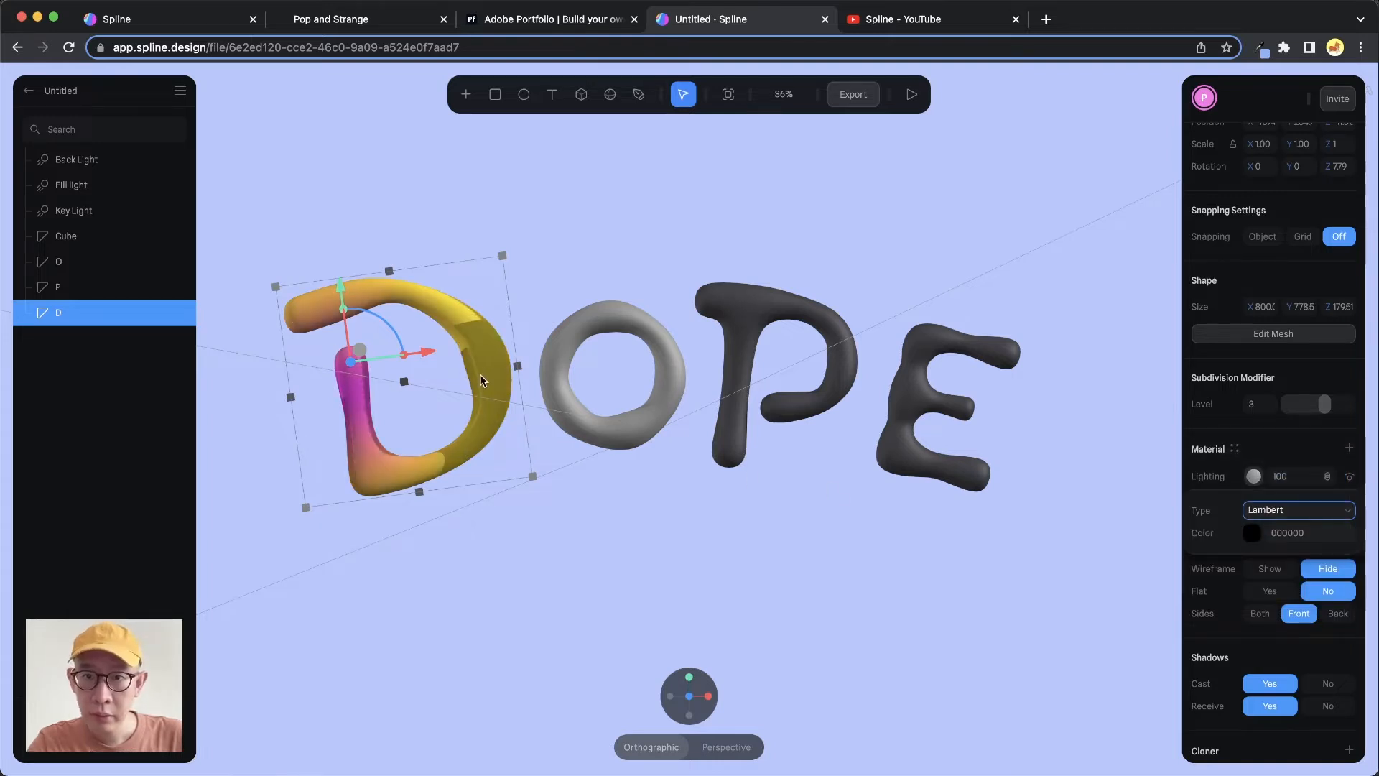
pyautogui.click(1284, 512)
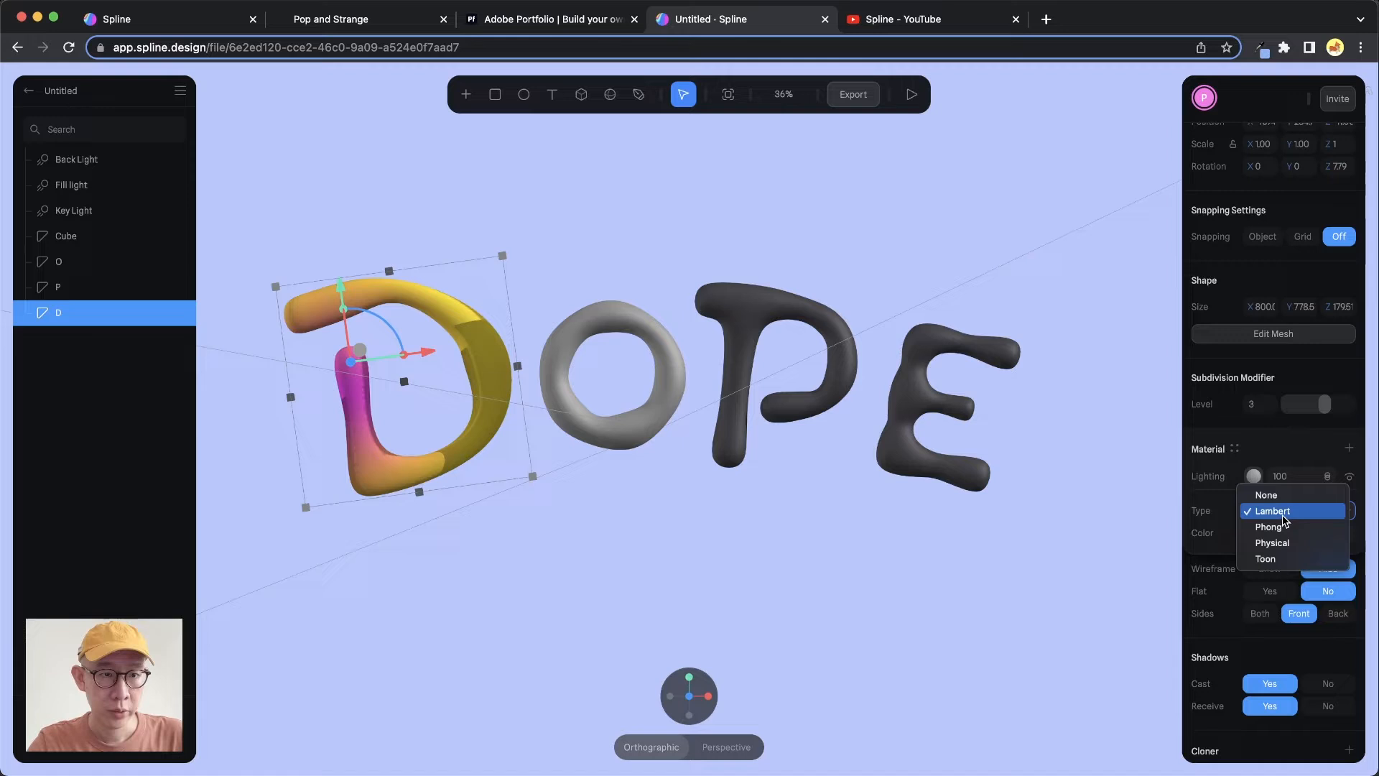
pyautogui.click(1289, 559)
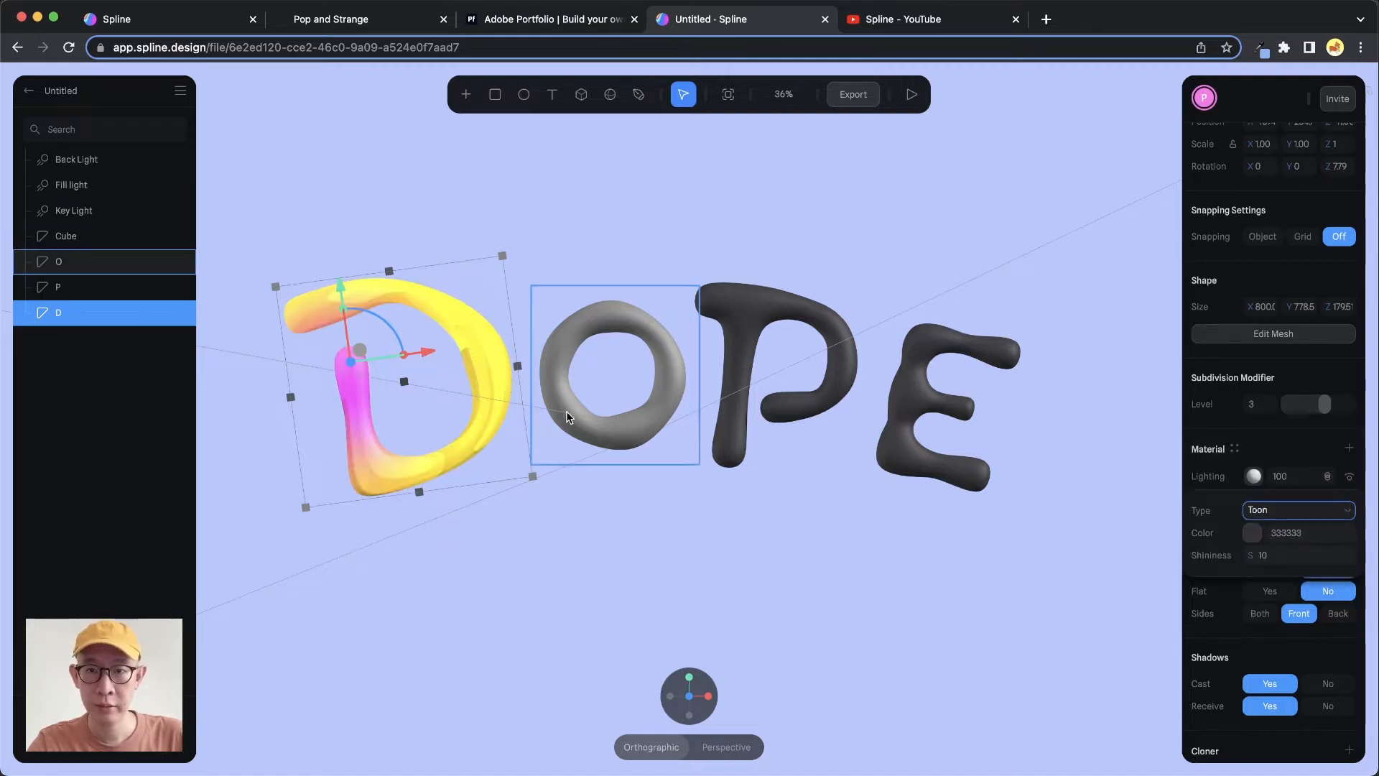
pyautogui.moveTo(529, 385)
pyautogui.keyDown('alt'); pyautogui.mouseDown()
pyautogui.moveTo(478, 388)
pyautogui.moveTo(538, 387)
pyautogui.moveTo(507, 376)
pyautogui.moveTo(518, 384)
pyautogui.mouseUp(); pyautogui.keyUp('alt')
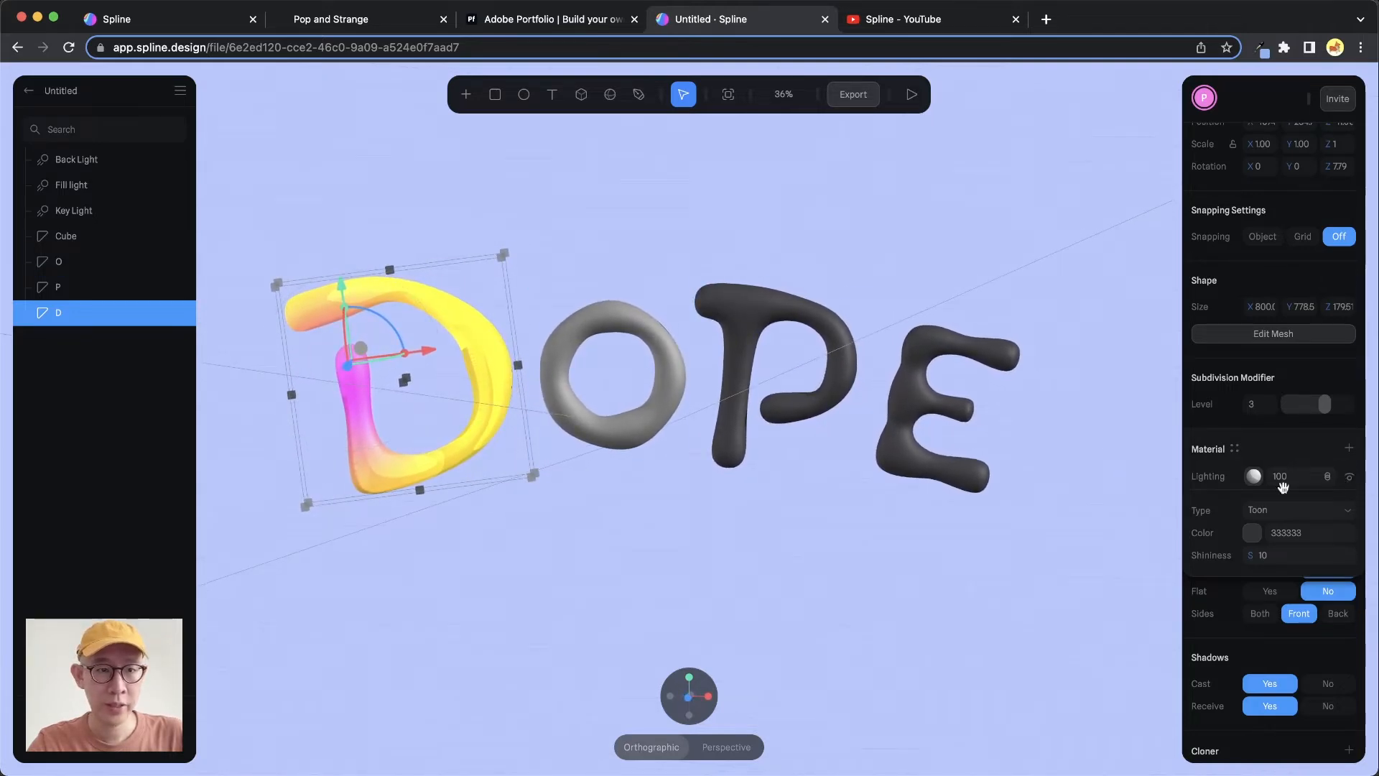
# Add an Outline material layer to the D and remove it again
pyautogui.click(1351, 449)
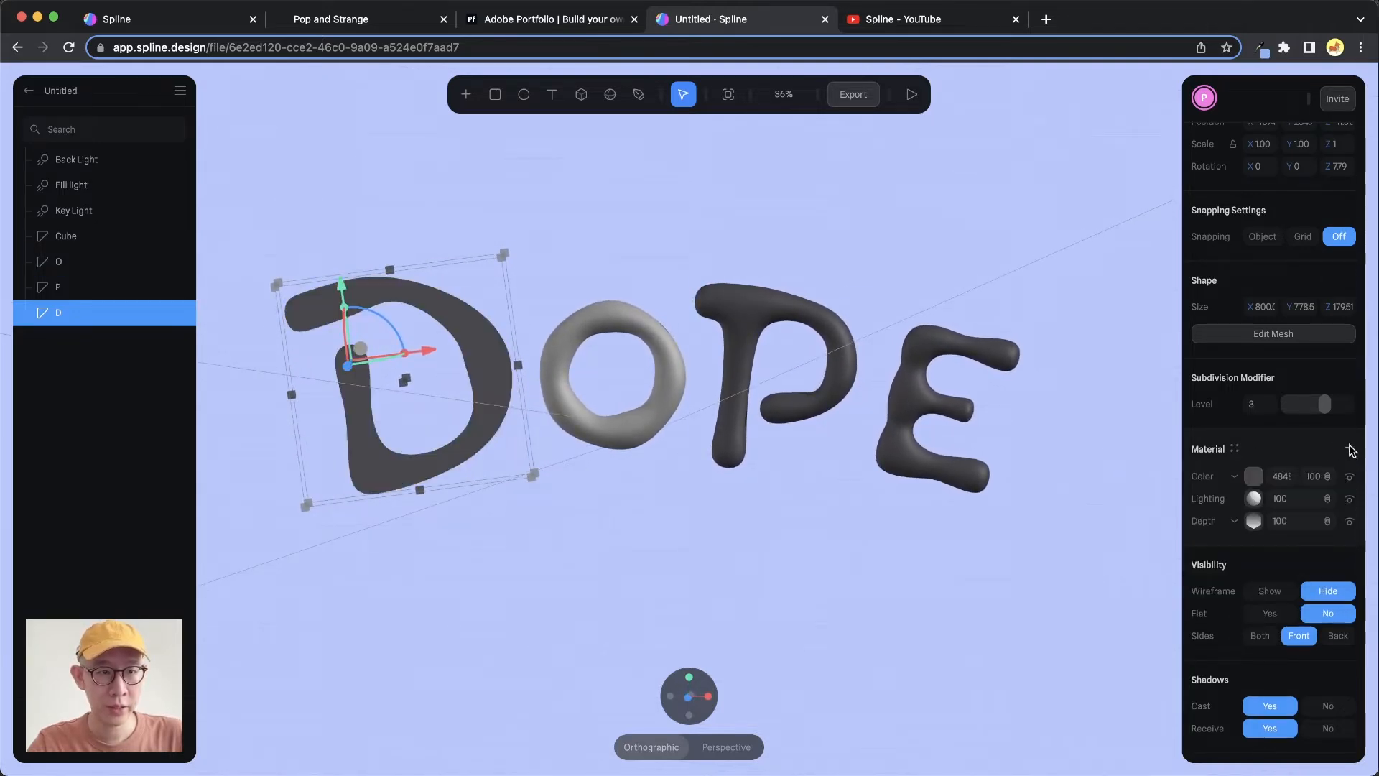
pyautogui.click(1251, 479)
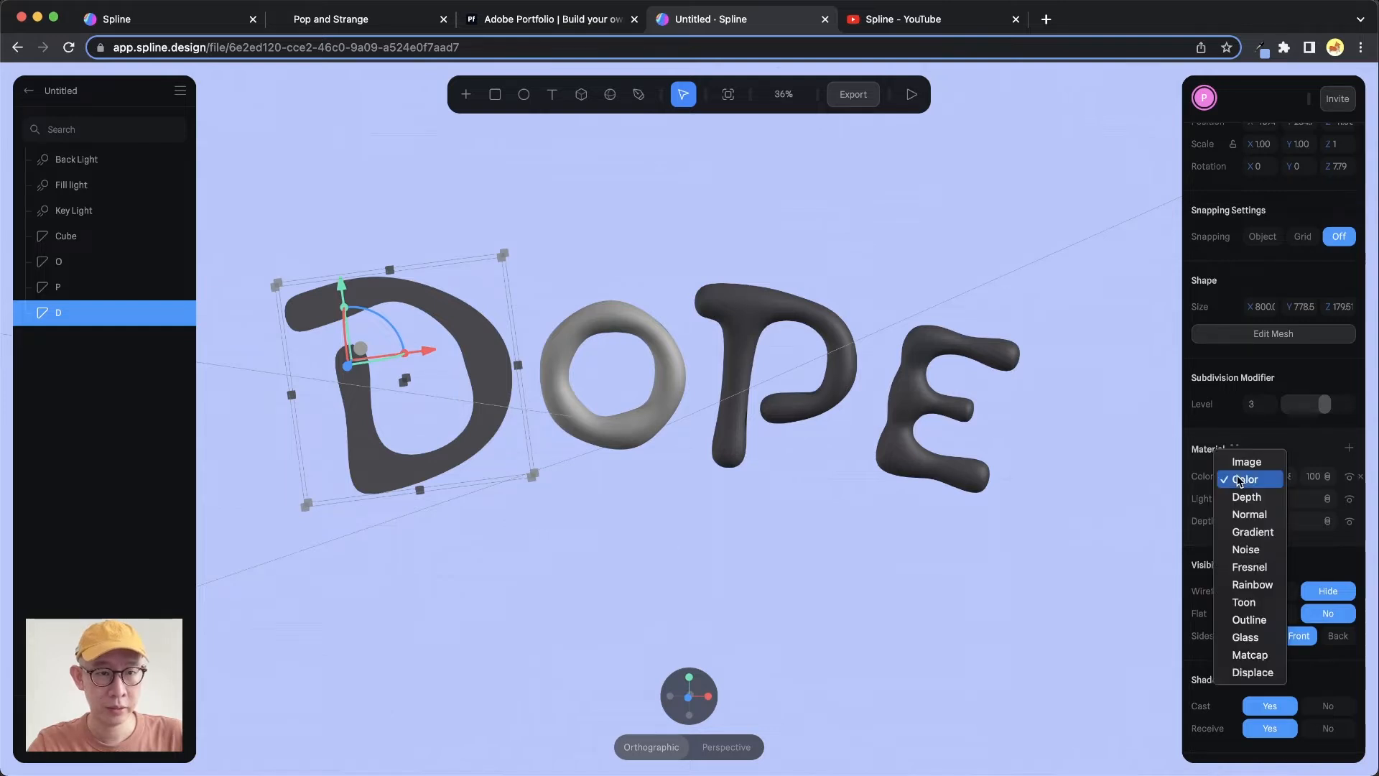
pyautogui.click(1258, 619)
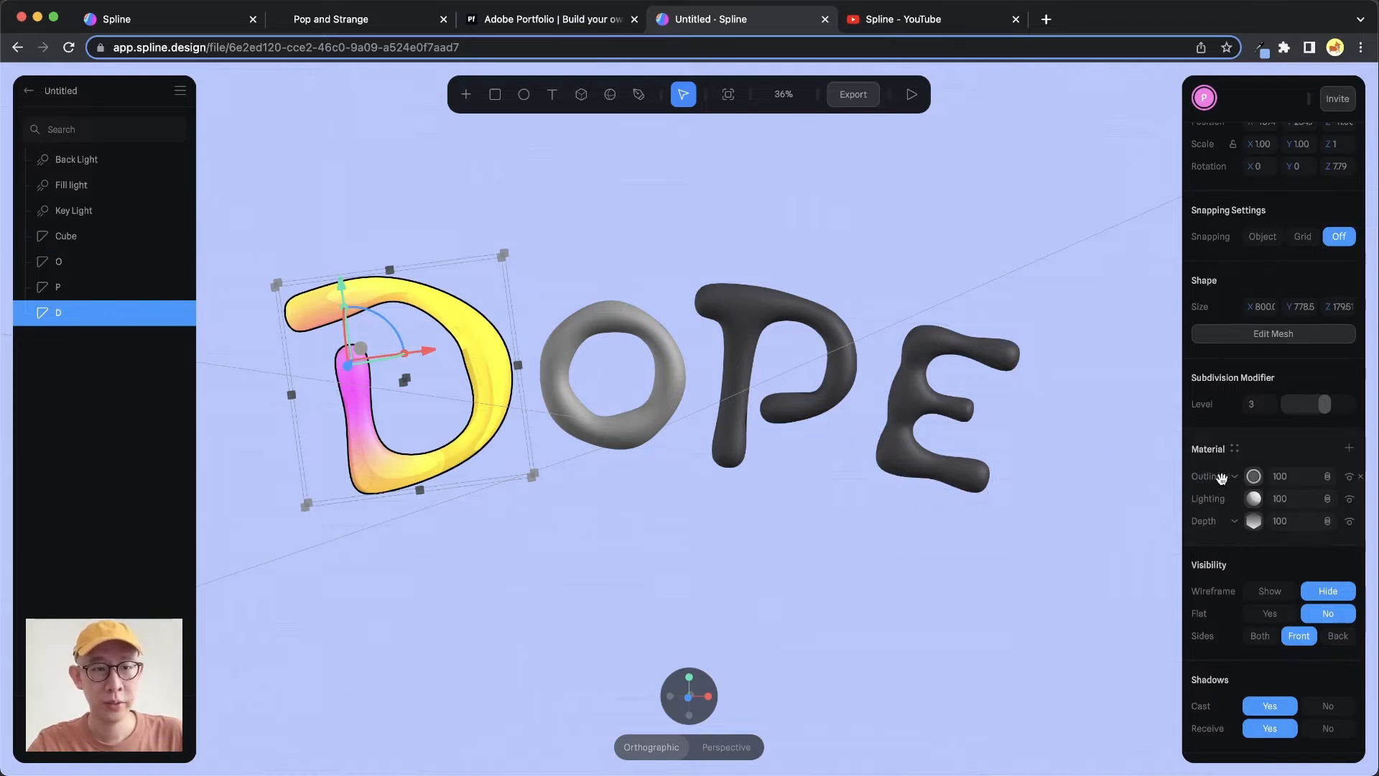
pyautogui.click(1360, 476)
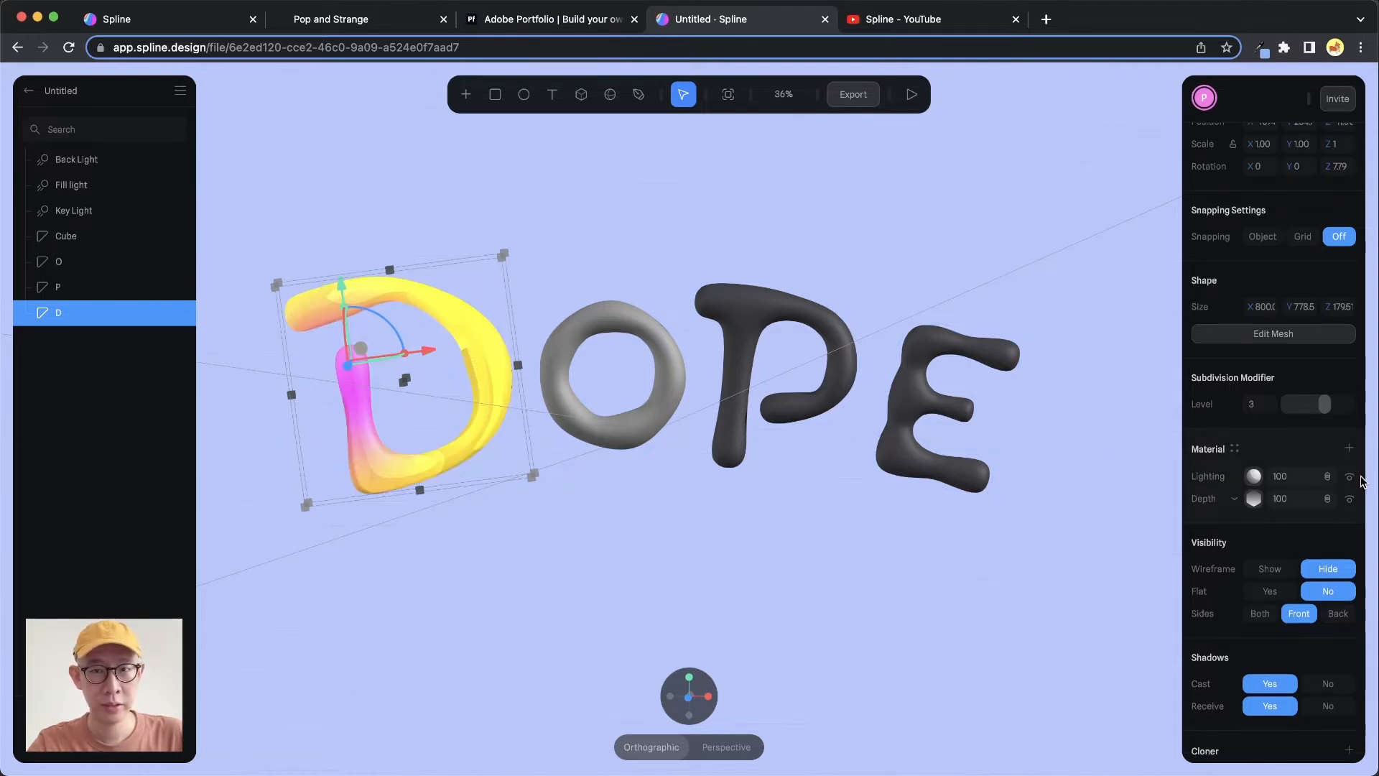
# Set the D's lighting layer type back to Physical
pyautogui.click(1253, 478)
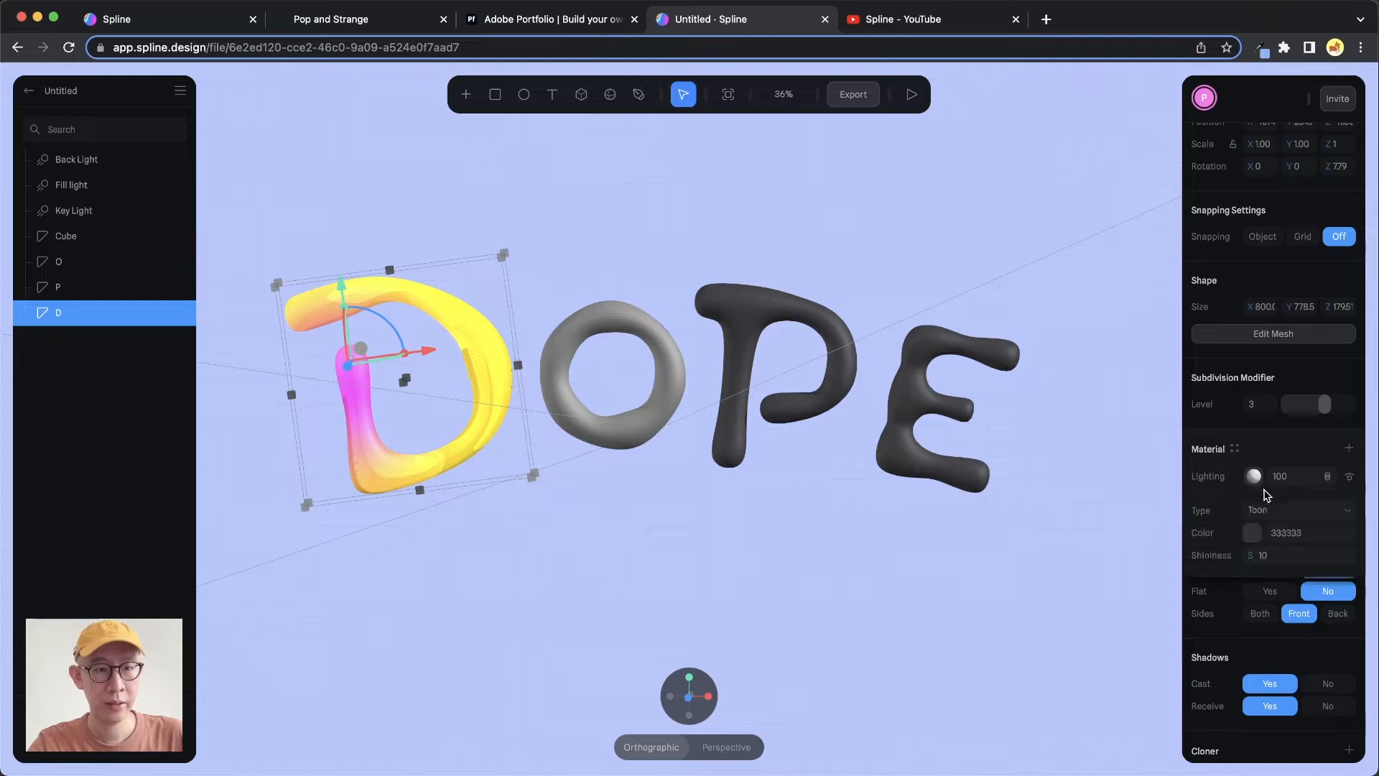
pyautogui.click(1270, 510)
pyautogui.click(1272, 495)
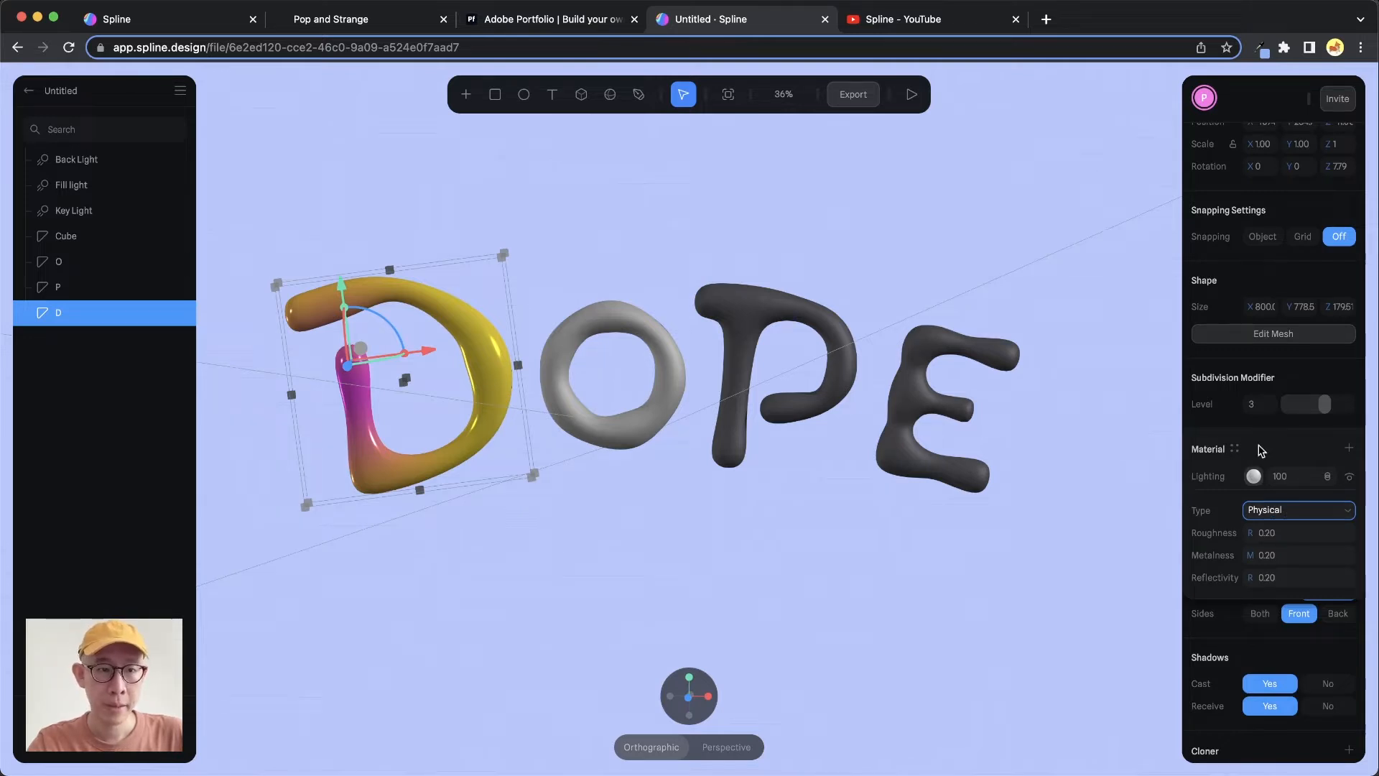
# Try the Overlay, Screen and Multiply blend modes on the D's lighting layer, ending on Normal
pyautogui.click(1325, 477)
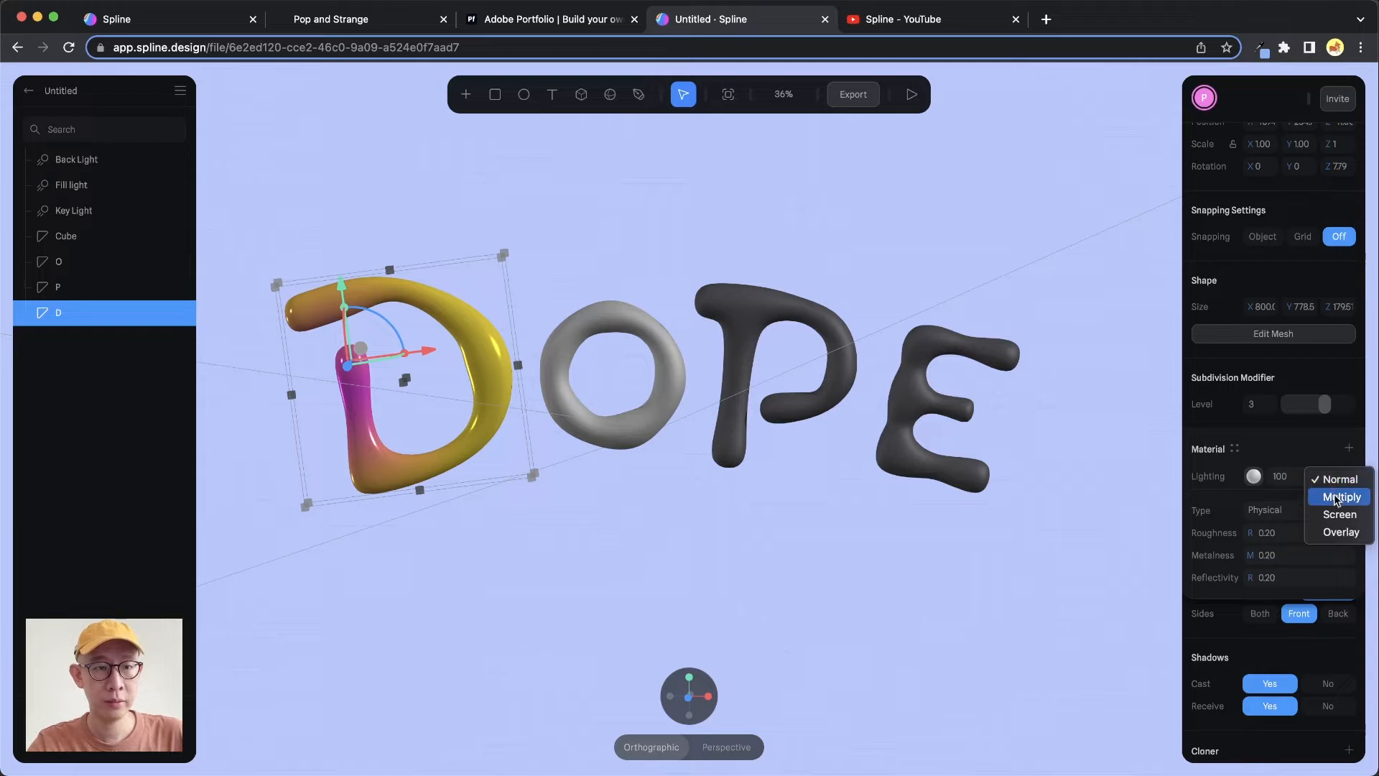
pyautogui.click(1340, 532)
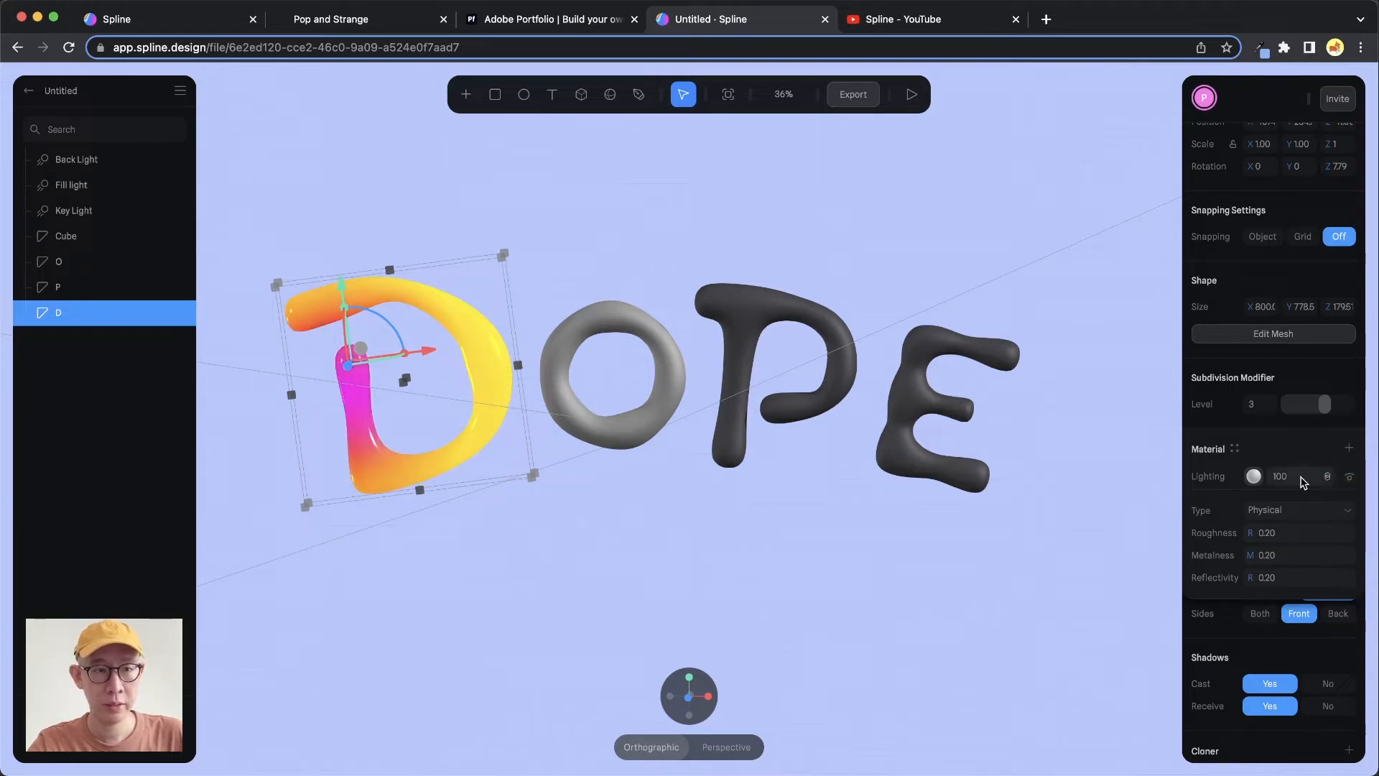
pyautogui.click(1325, 479)
pyautogui.click(1327, 461)
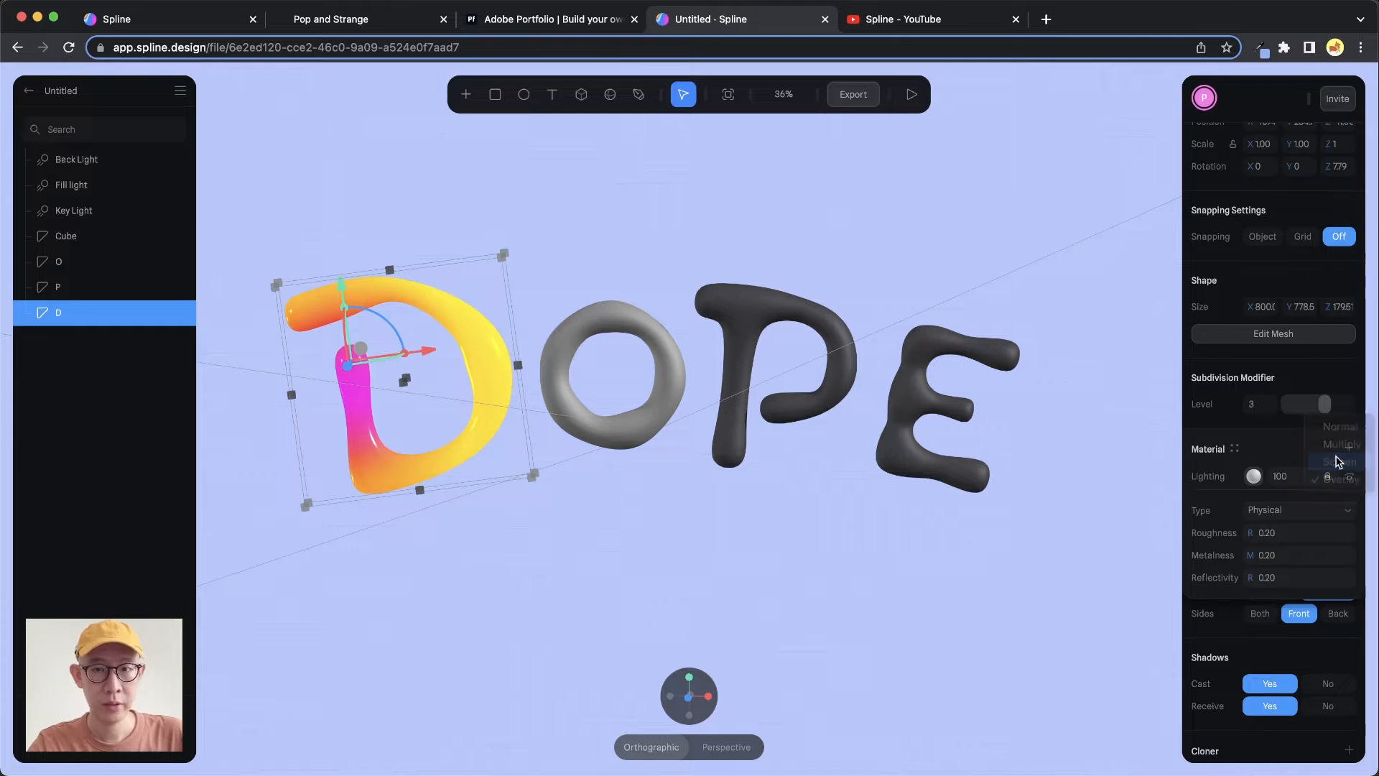
pyautogui.click(1326, 477)
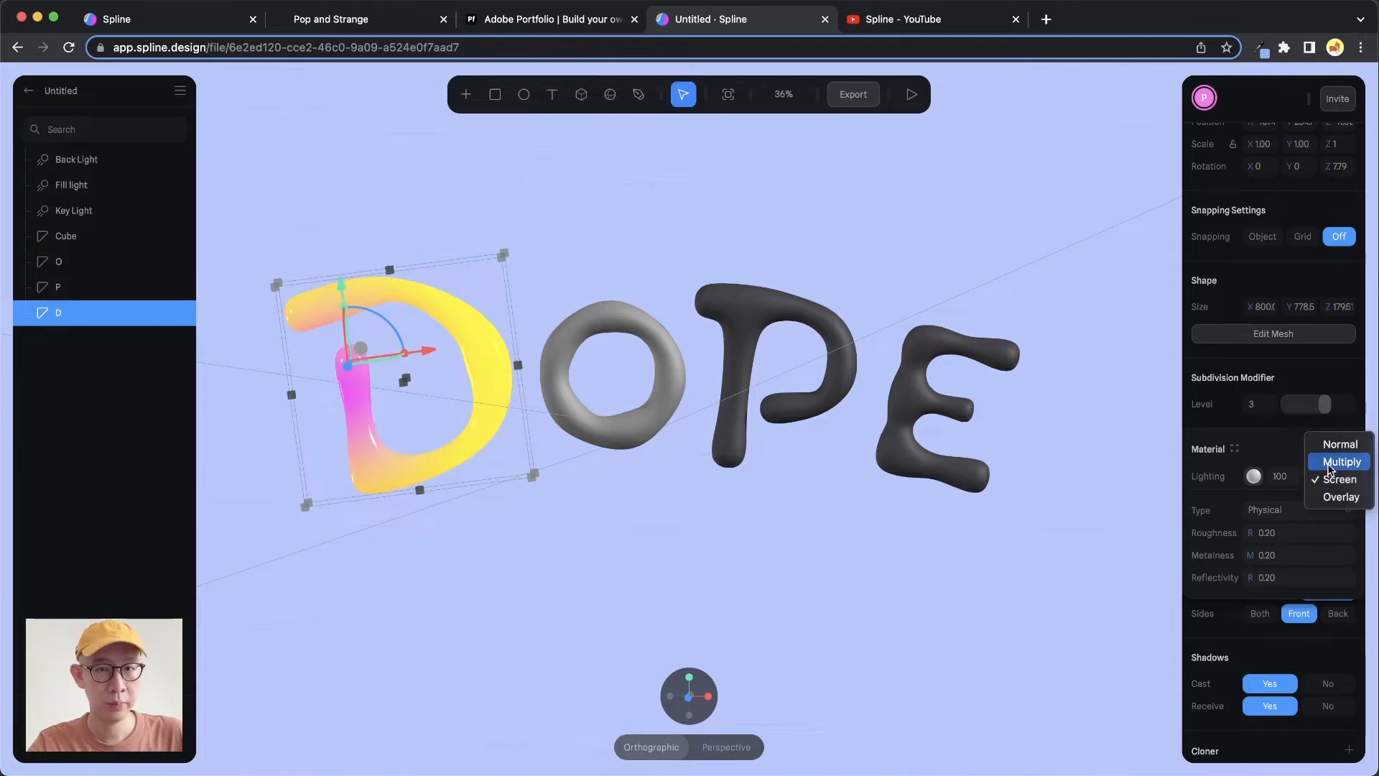
pyautogui.click(1330, 467)
pyautogui.click(1327, 476)
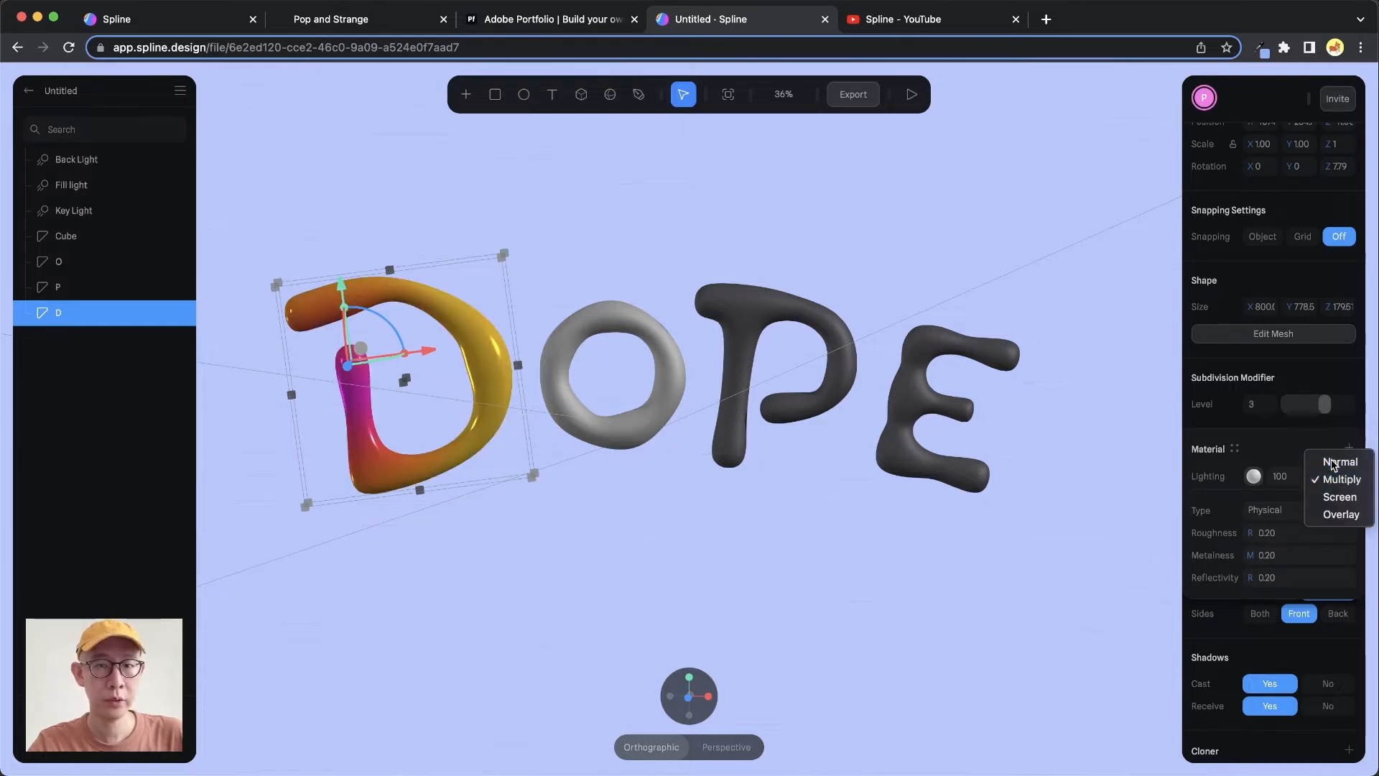
pyautogui.click(1329, 463)
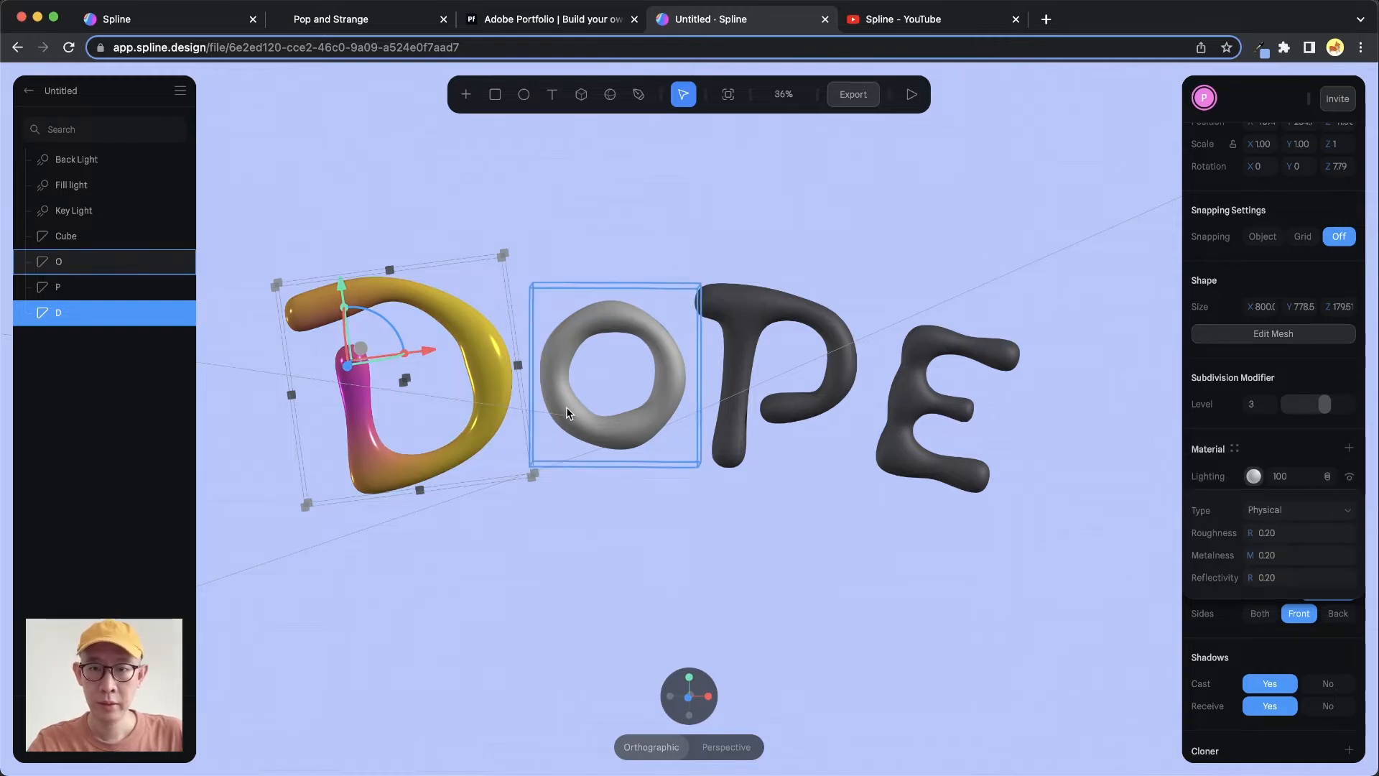
# Add a Fresnel layer to the D's material
pyautogui.moveTo(566, 406)
pyautogui.mouseDown(button='middle')
pyautogui.moveTo(579, 402)
pyautogui.moveTo(554, 397)
pyautogui.moveTo(564, 403)
pyautogui.mouseUp(button='middle')
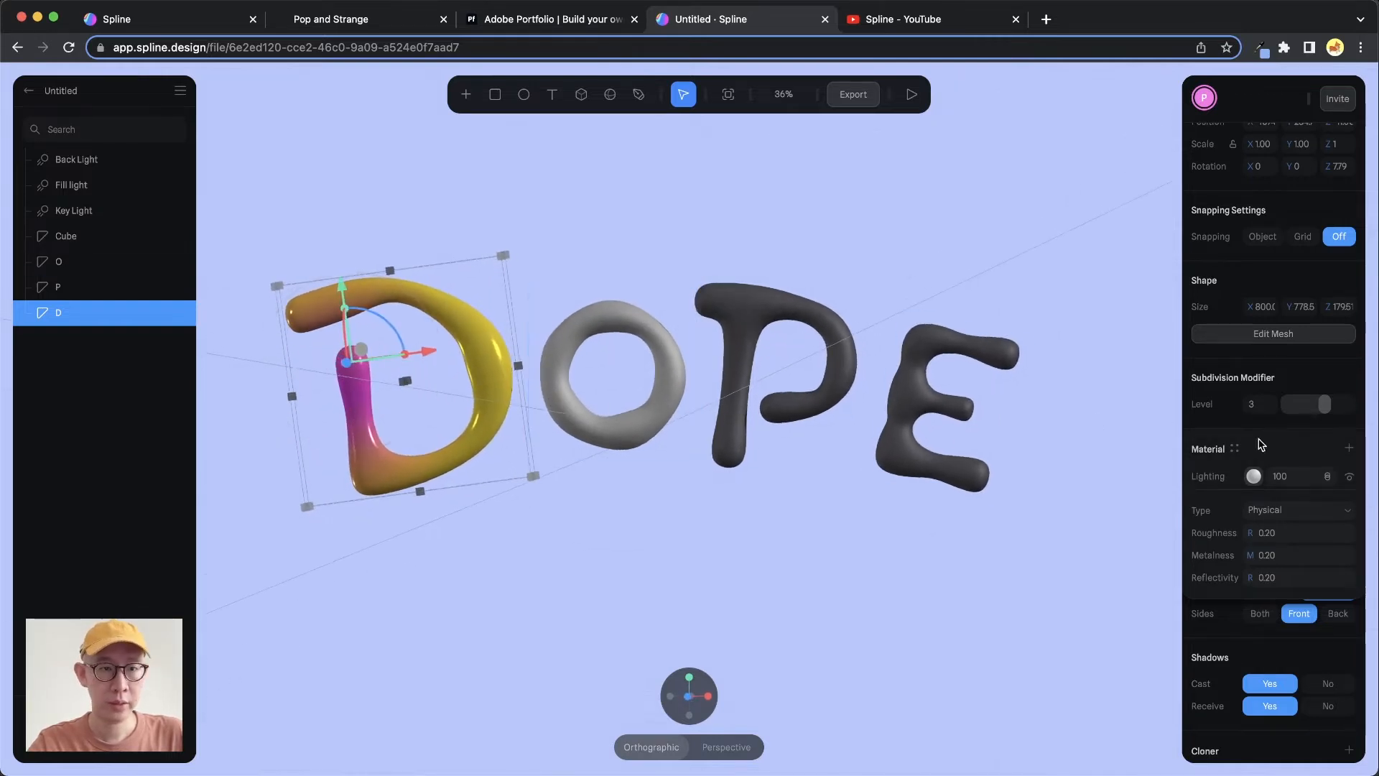
pyautogui.click(1350, 449)
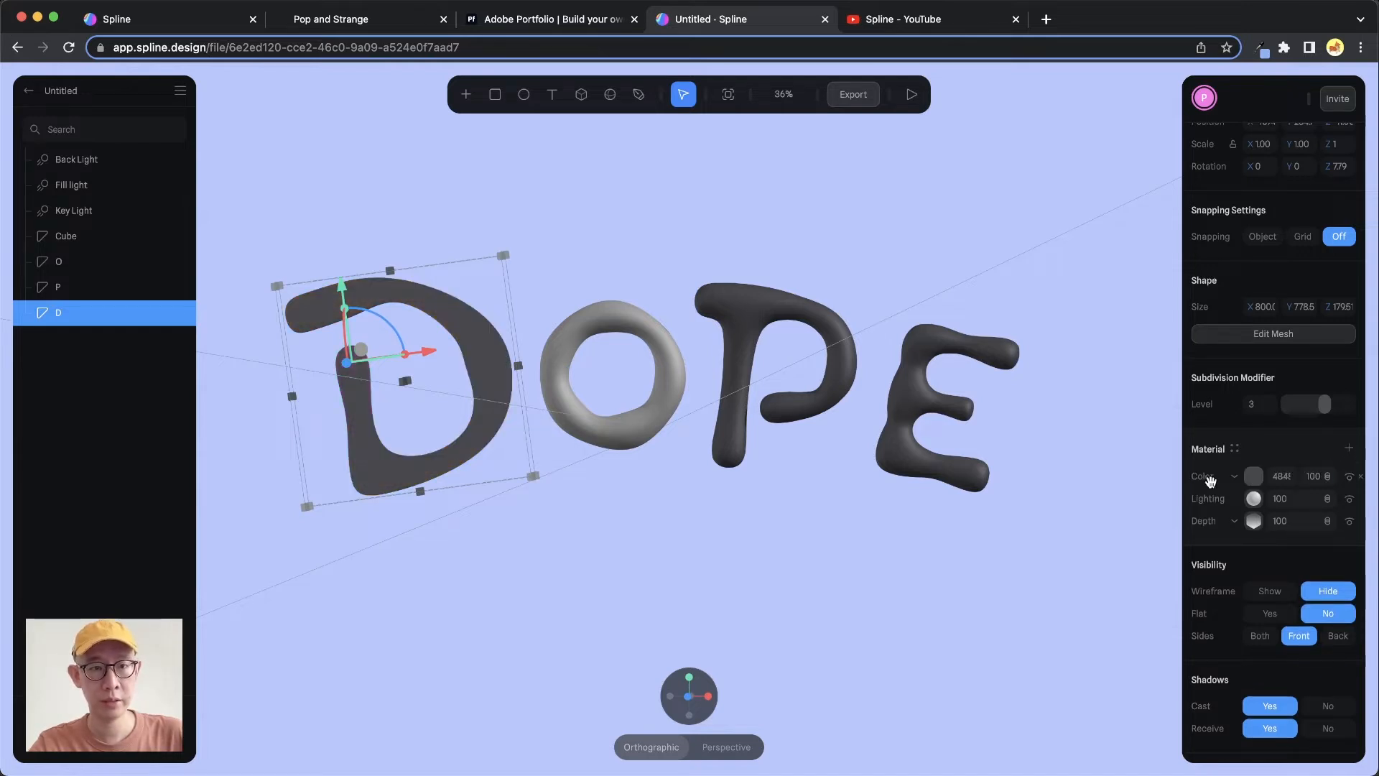
pyautogui.click(1233, 477)
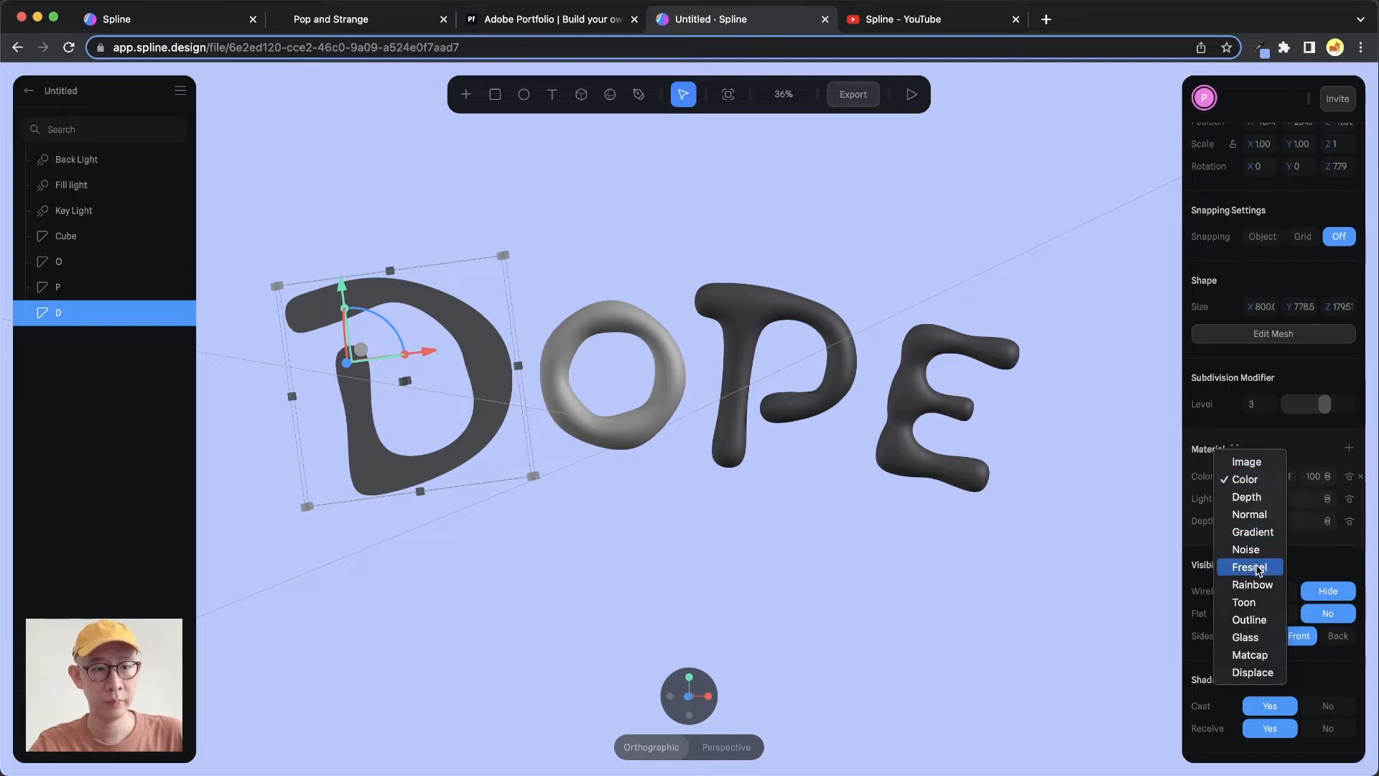
pyautogui.press('Escape')
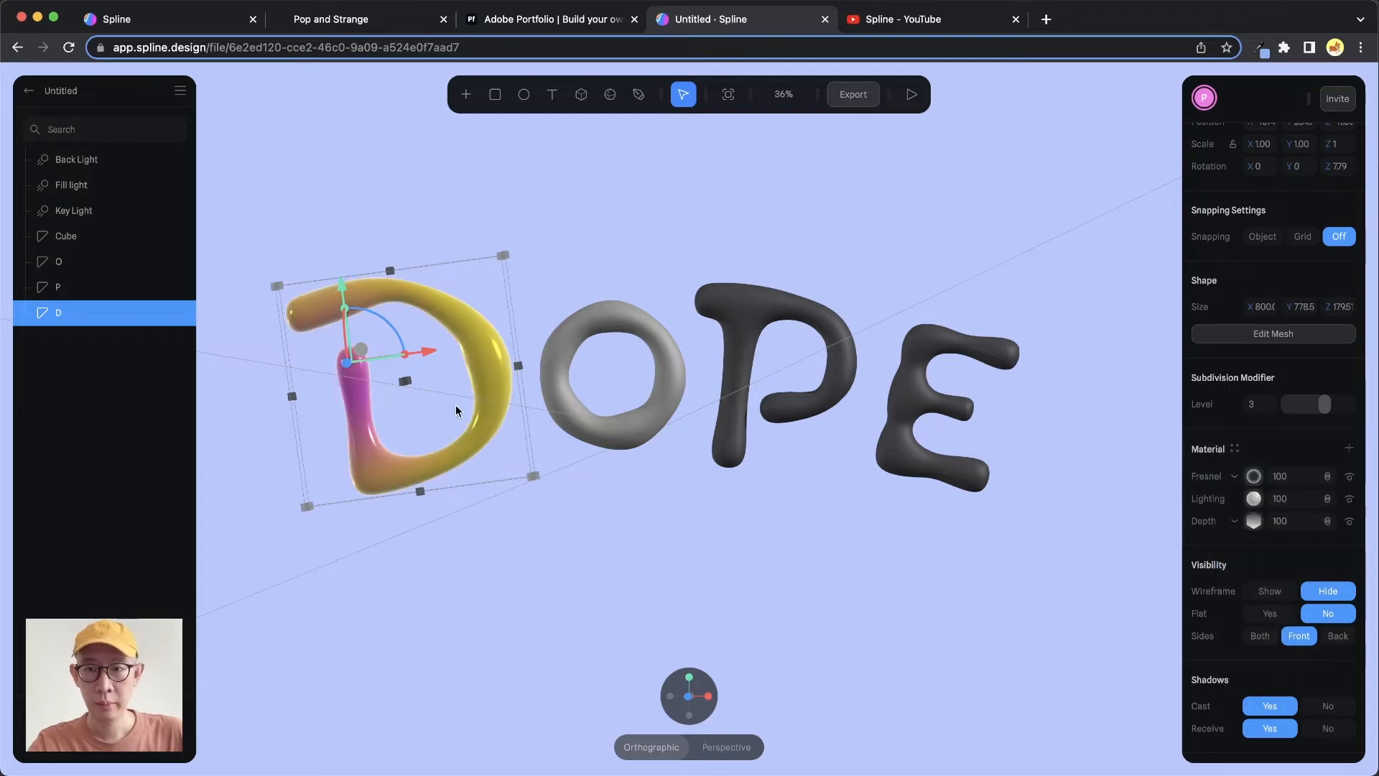
# Temporarily hide the D's lighting and depth layers to preview the Fresnel layer, then show them again
pyautogui.keyDown('alt'); pyautogui.moveTo(455, 405); pyautogui.dragTo(456, 396); pyautogui.keyUp('alt')
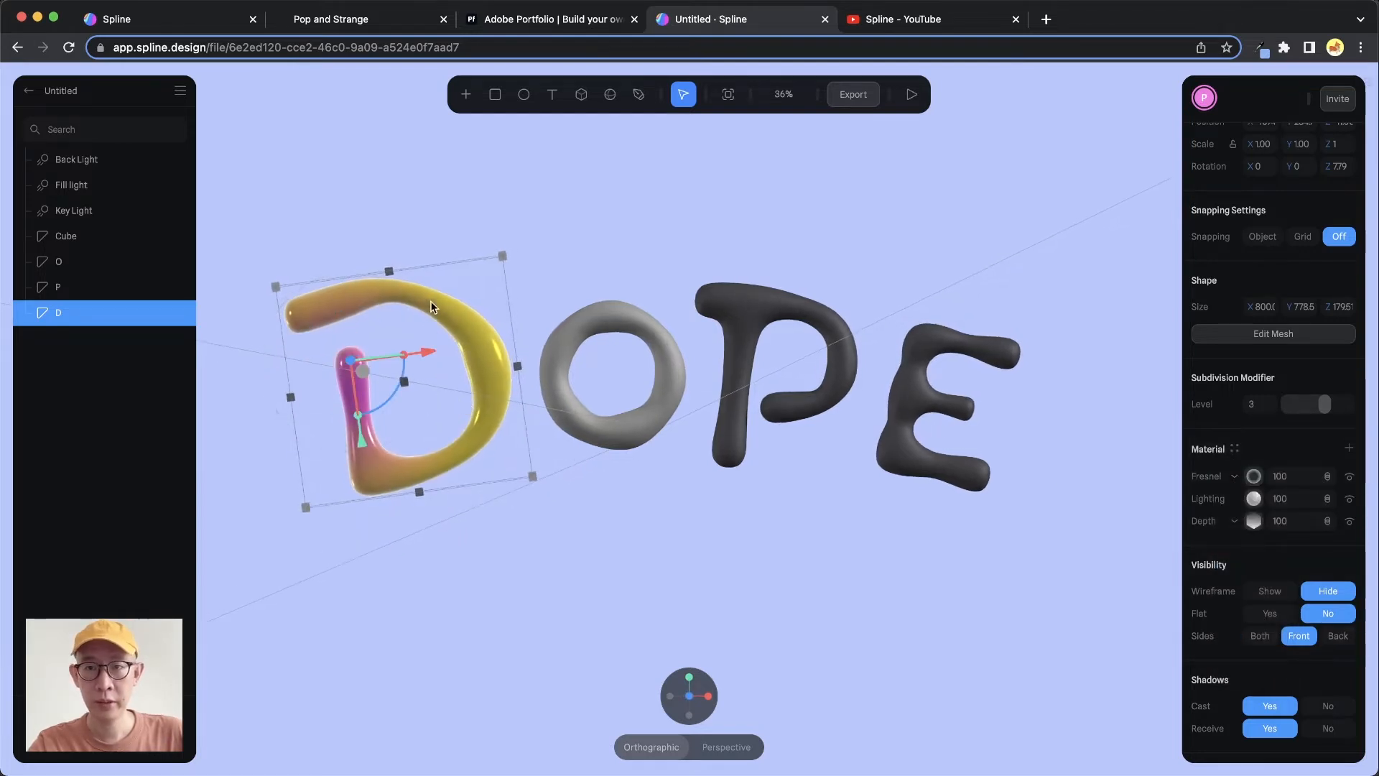
pyautogui.click(1349, 498)
pyautogui.click(1349, 521)
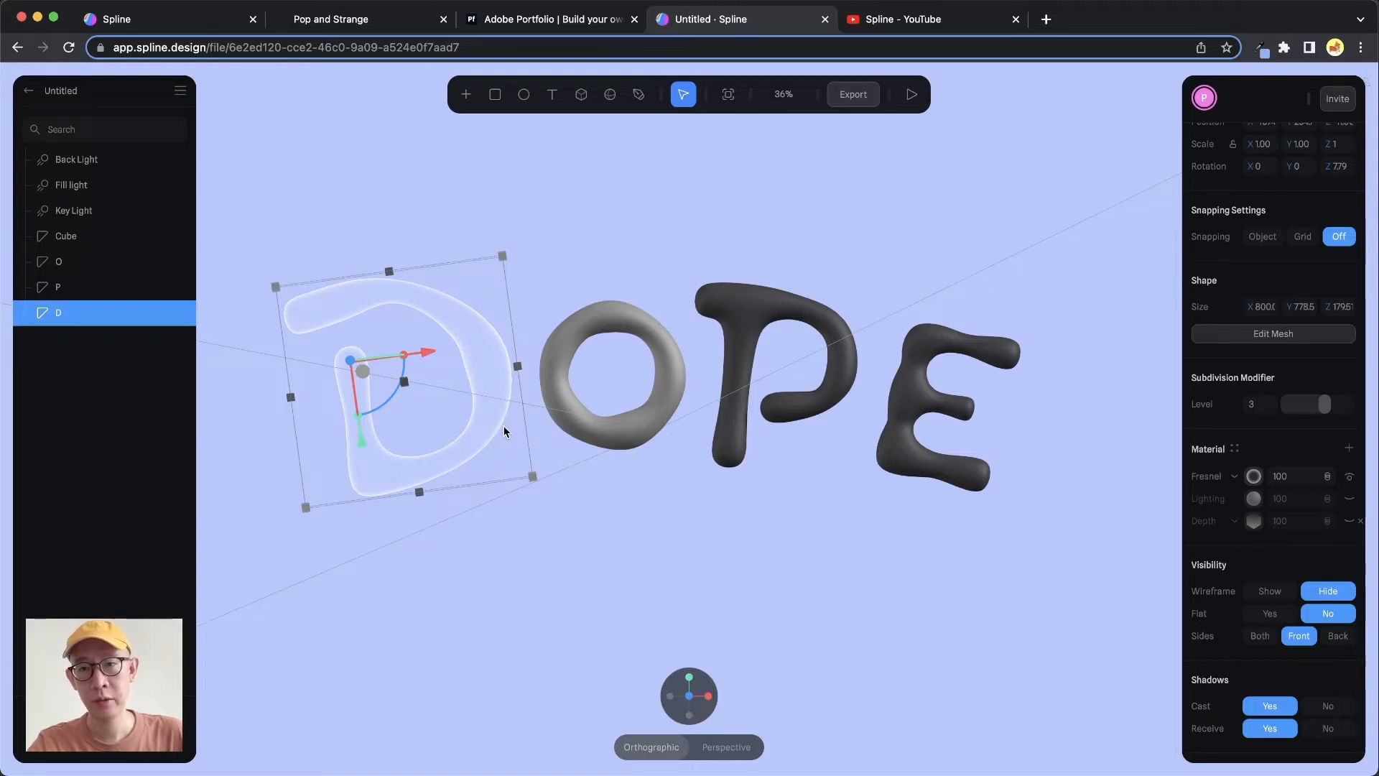
pyautogui.click(1350, 521)
pyautogui.click(1350, 499)
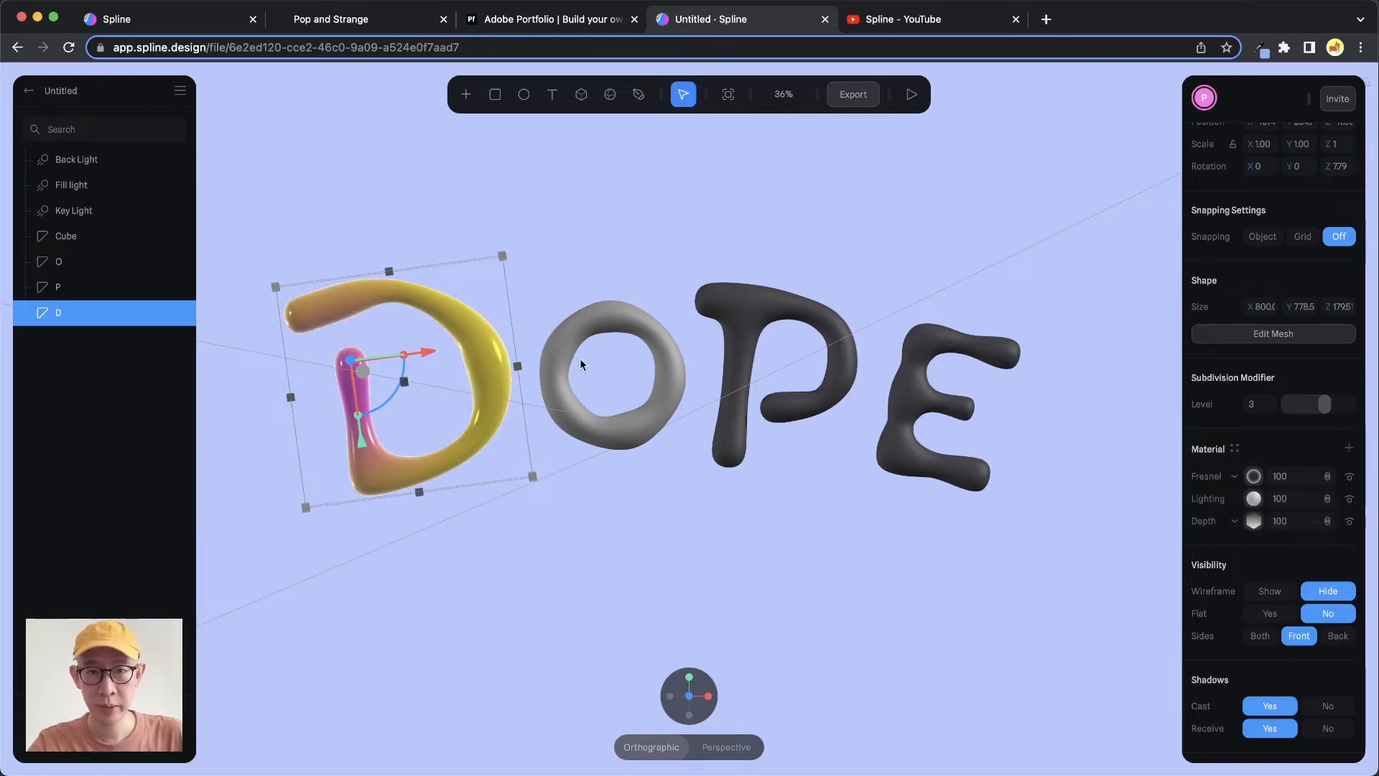
# Set the Fresnel layer's blend mode to Overlay
pyautogui.click(1323, 478)
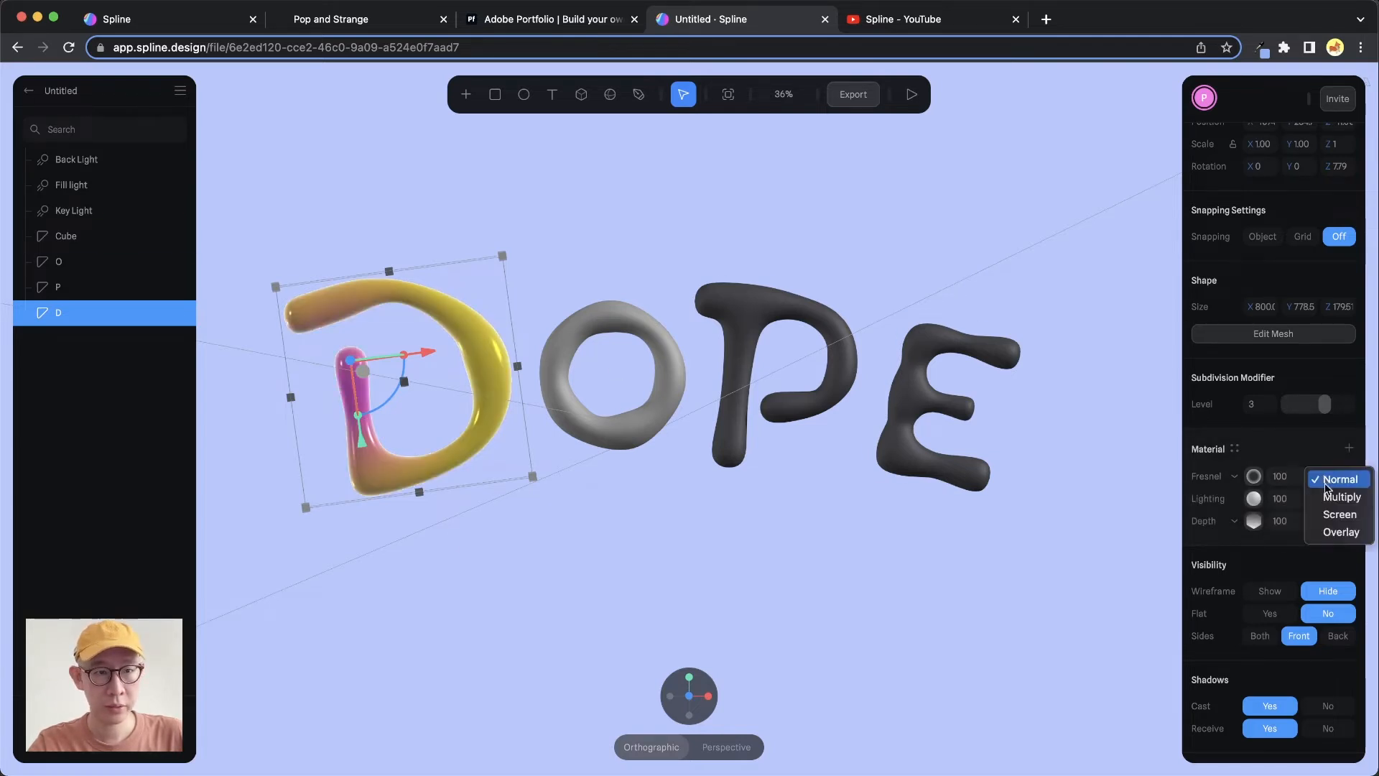
pyautogui.click(1331, 531)
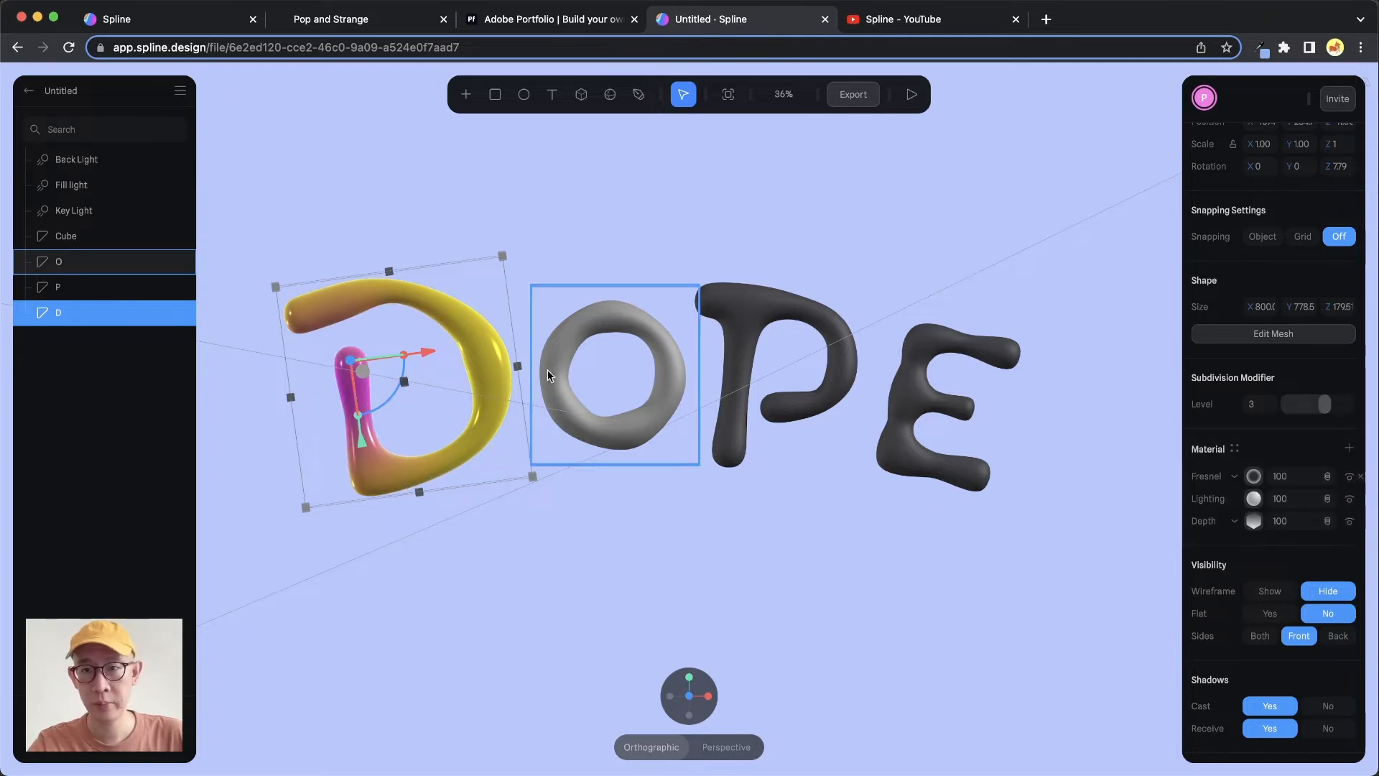
pyautogui.moveTo(519, 356)
pyautogui.keyDown('alt'); pyautogui.mouseDown()
pyautogui.moveTo(552, 366)
pyautogui.moveTo(506, 354)
pyautogui.moveTo(521, 364)
pyautogui.mouseUp(); pyautogui.keyUp('alt')
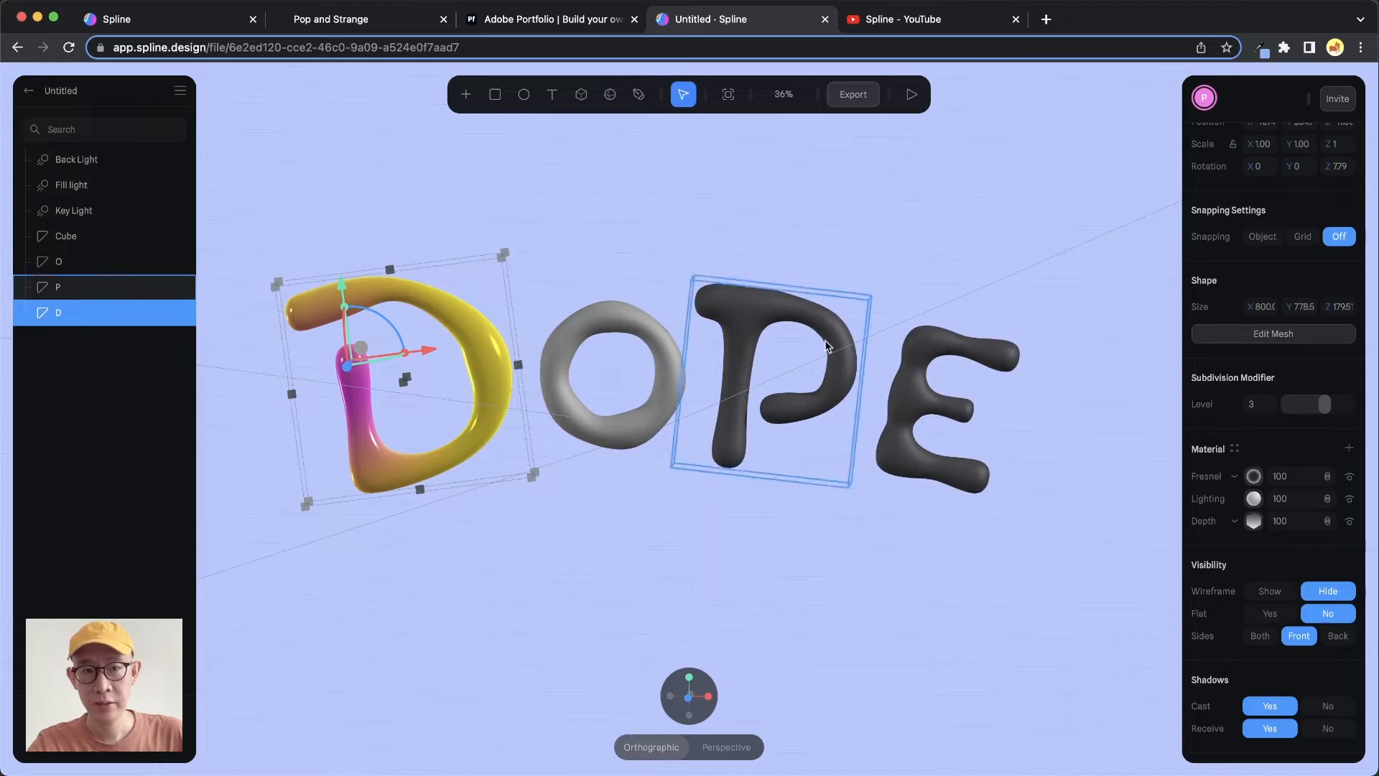
# Set the Fresnel layer's bias to 0.5
pyautogui.click(1253, 477)
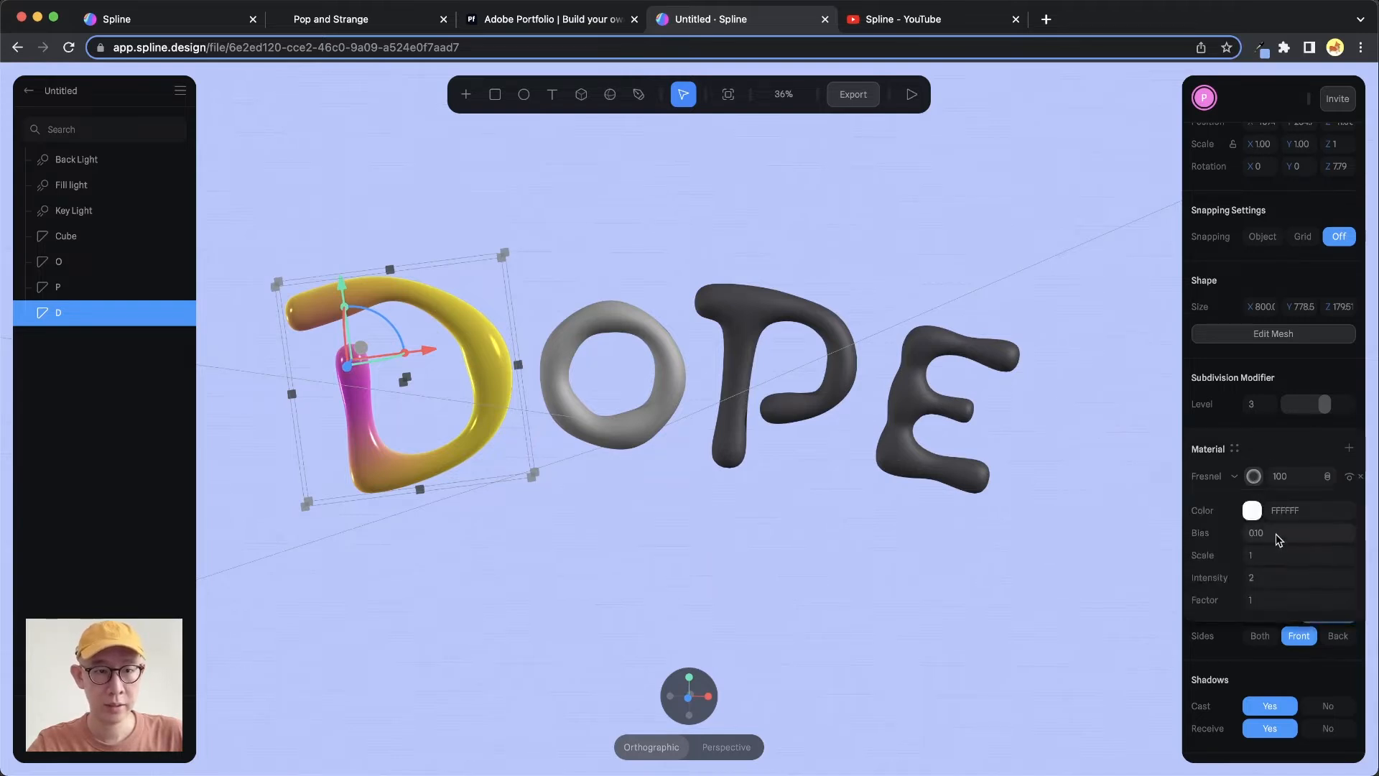
pyautogui.click(1277, 535)
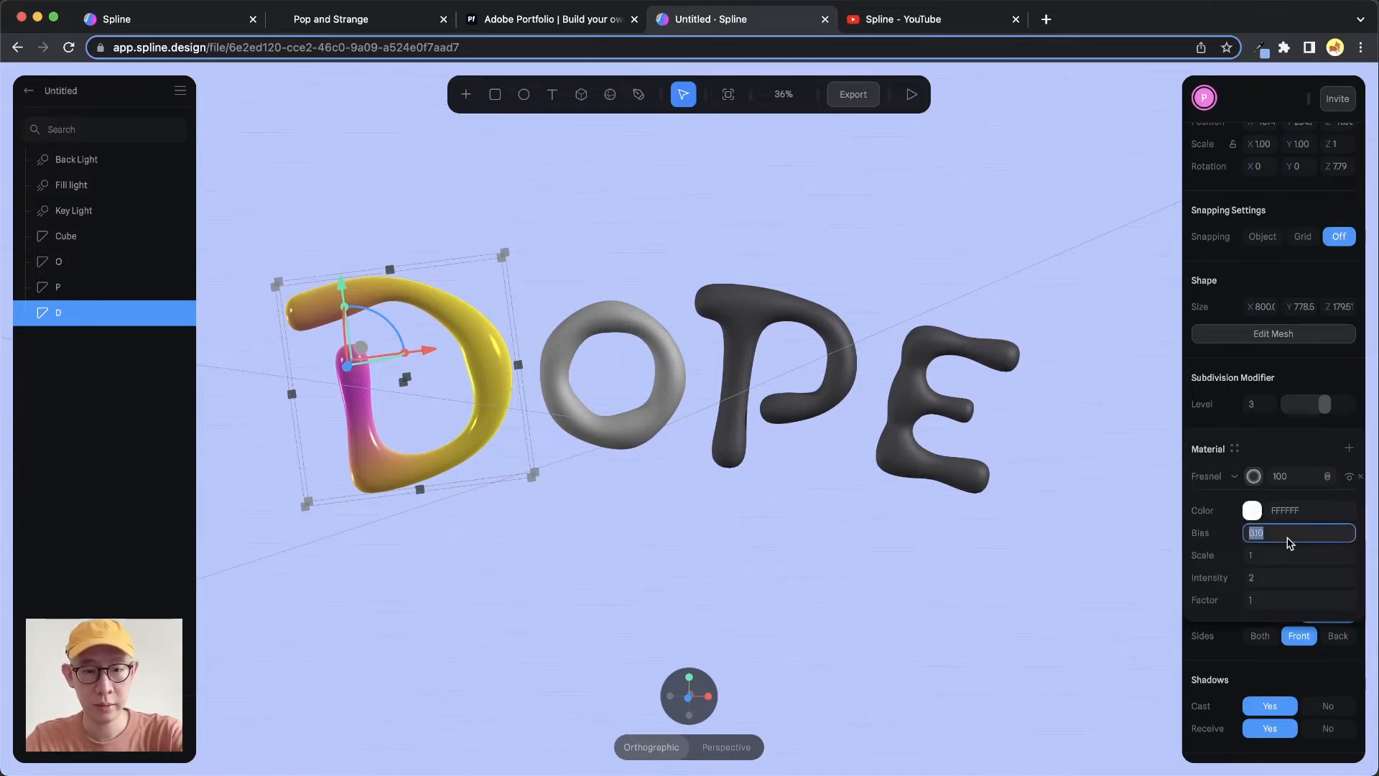
pyautogui.write('0')
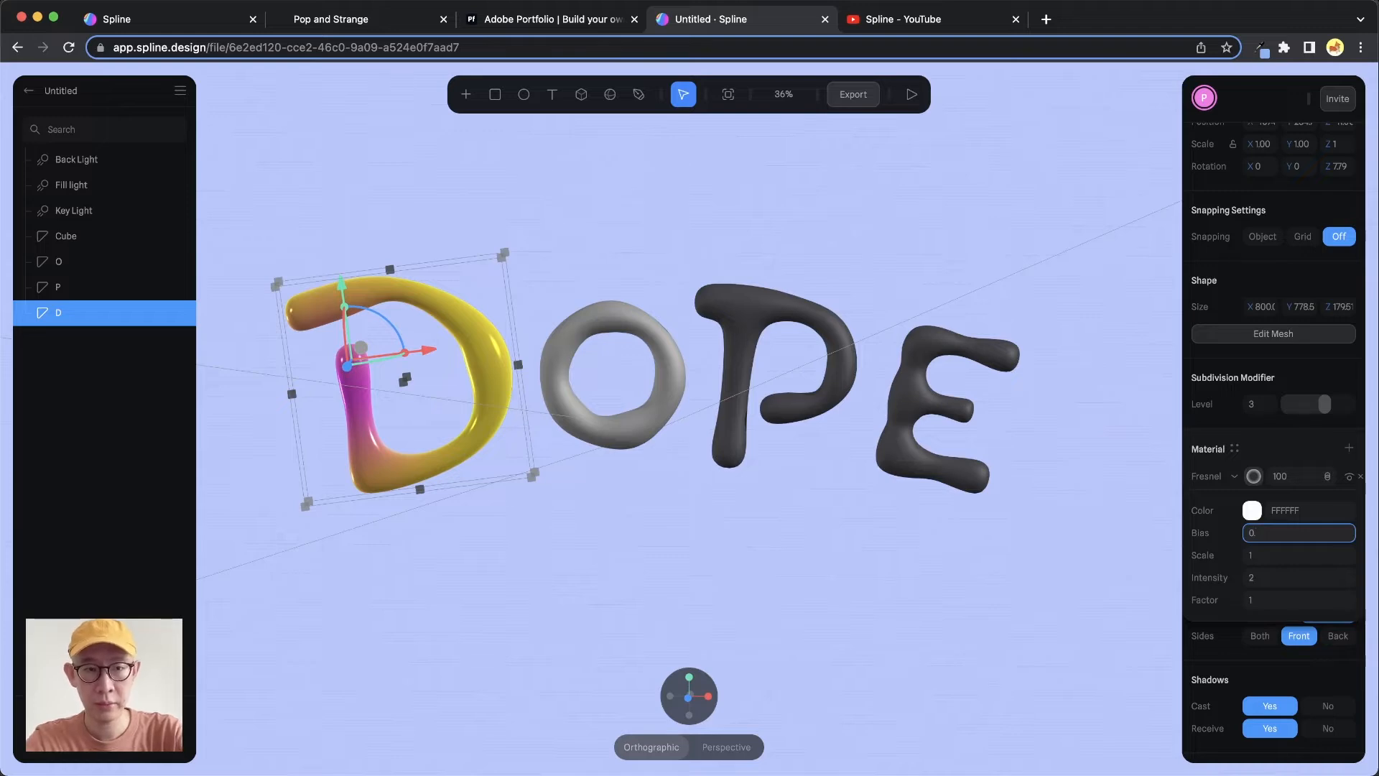
pyautogui.write('.5')
pyautogui.press('Return')
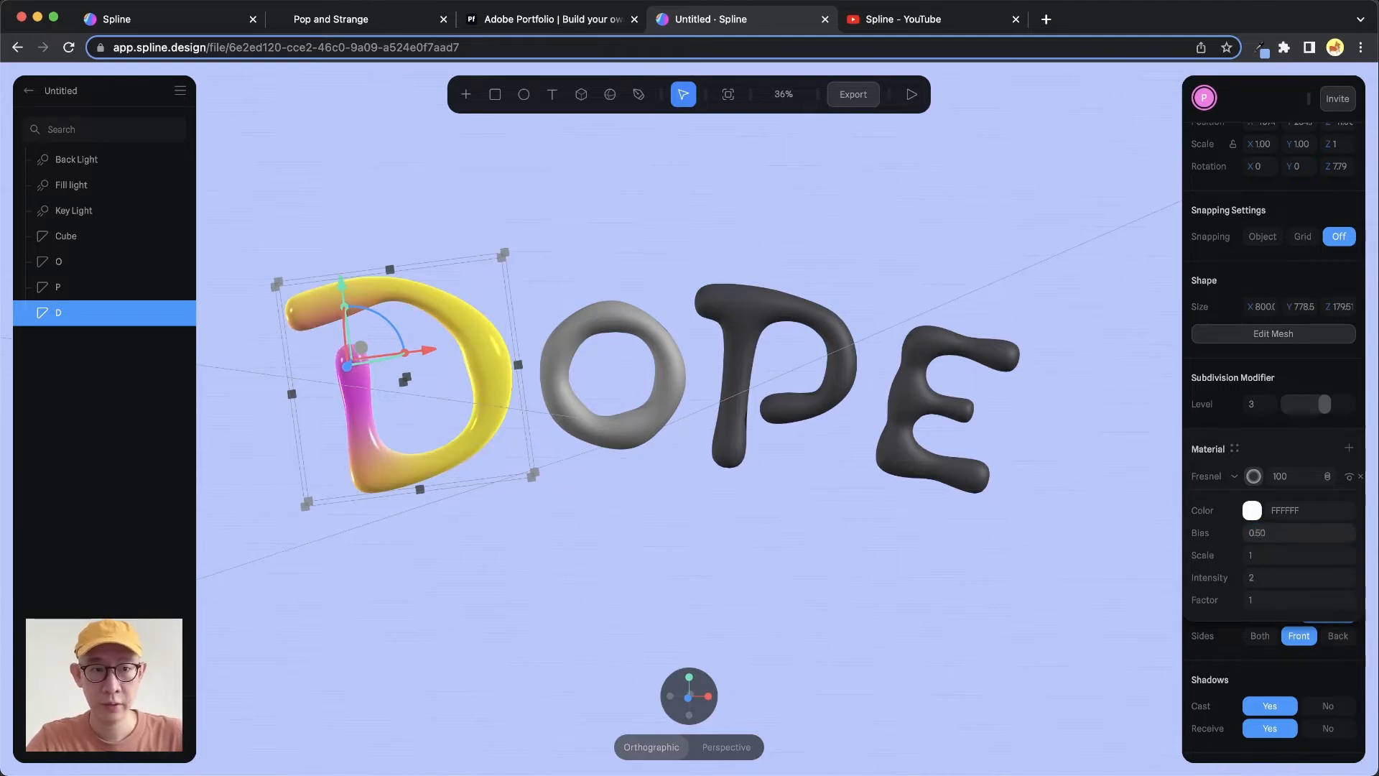
# Hide the lighting layer and set the Fresnel layer's bias to 0.3 and scale to 2
pyautogui.click(1278, 439)
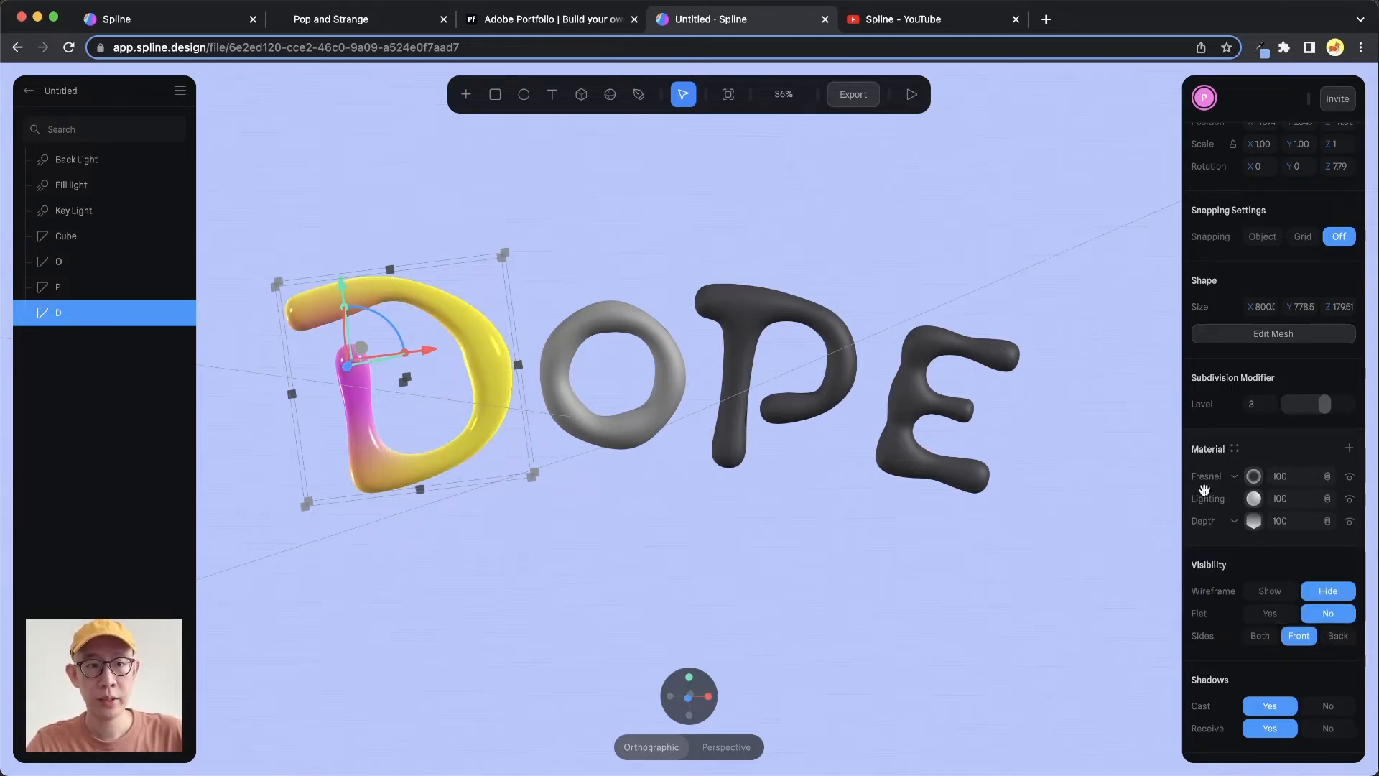
pyautogui.click(1349, 498)
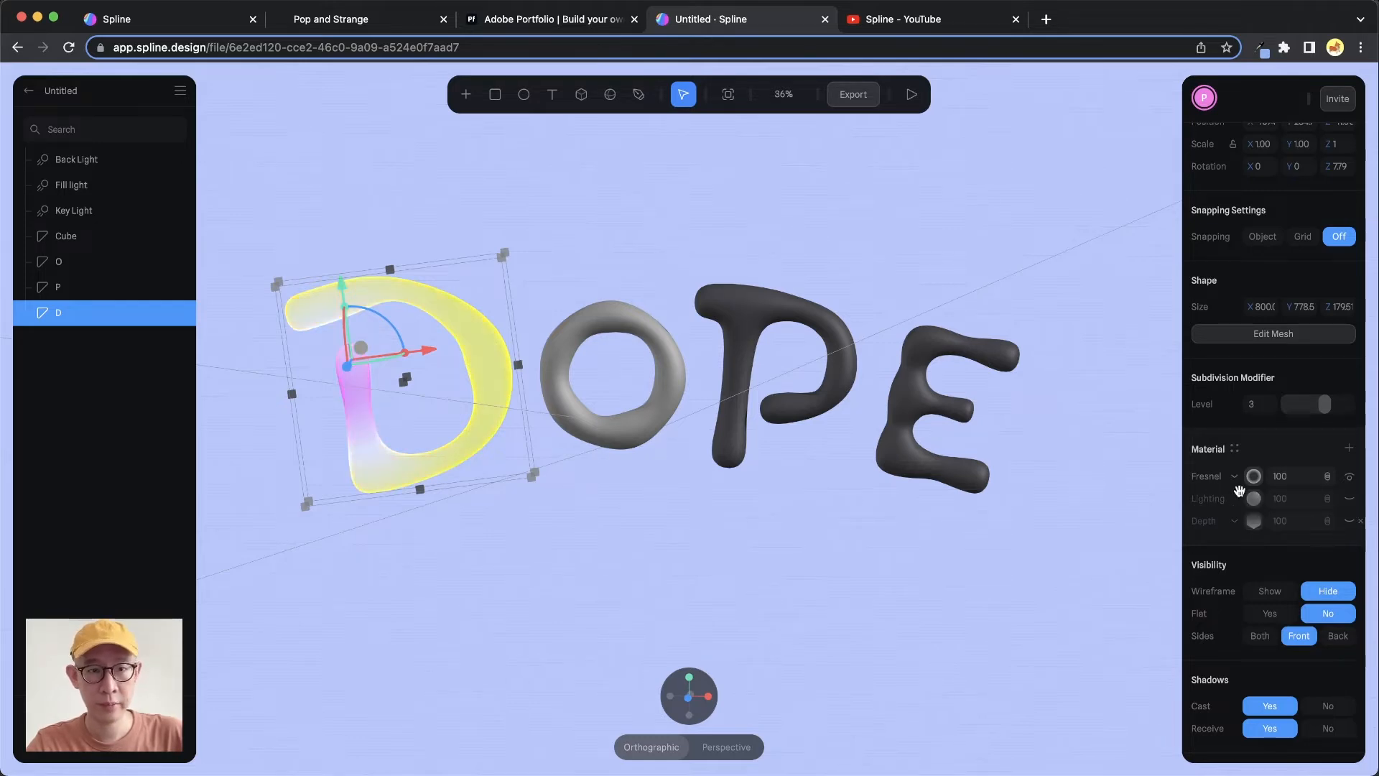
pyautogui.click(1253, 476)
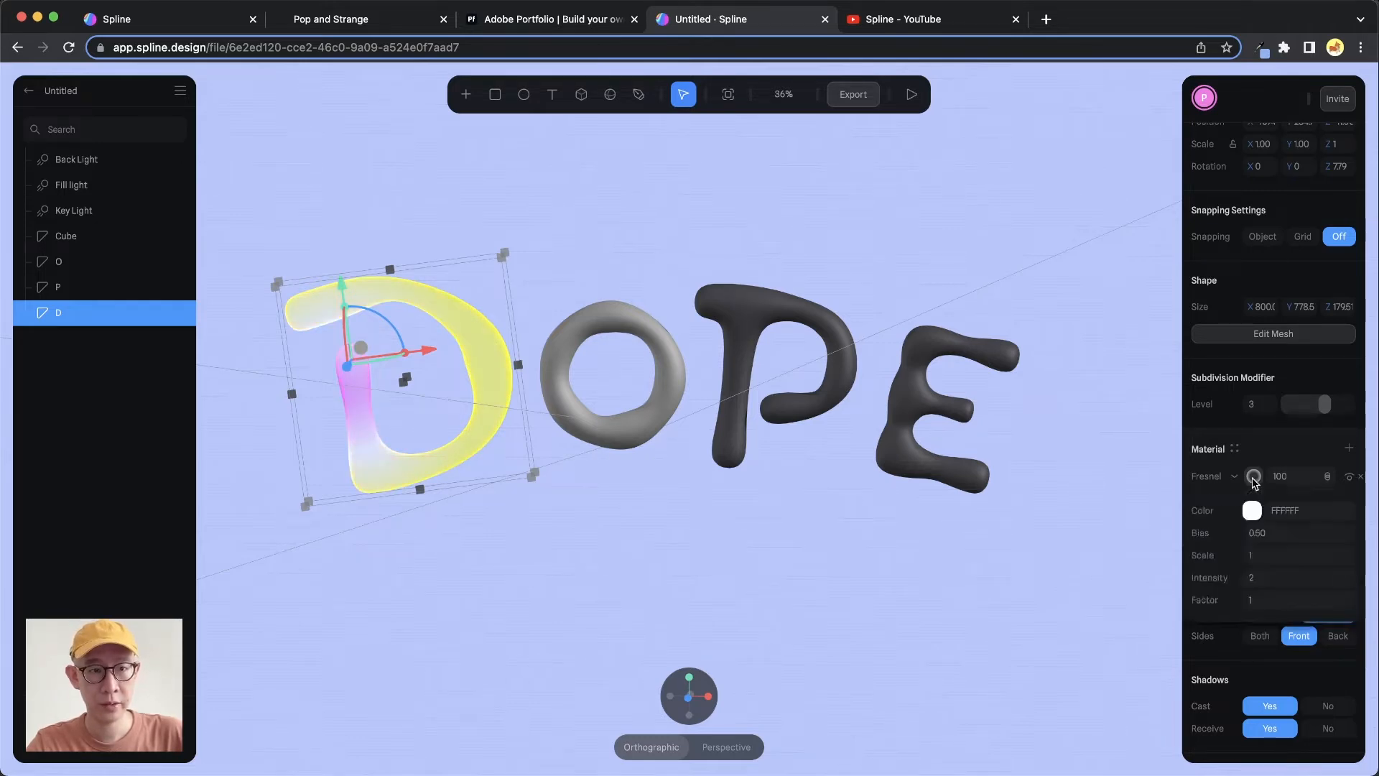
pyautogui.click(1271, 535)
pyautogui.press('Down')
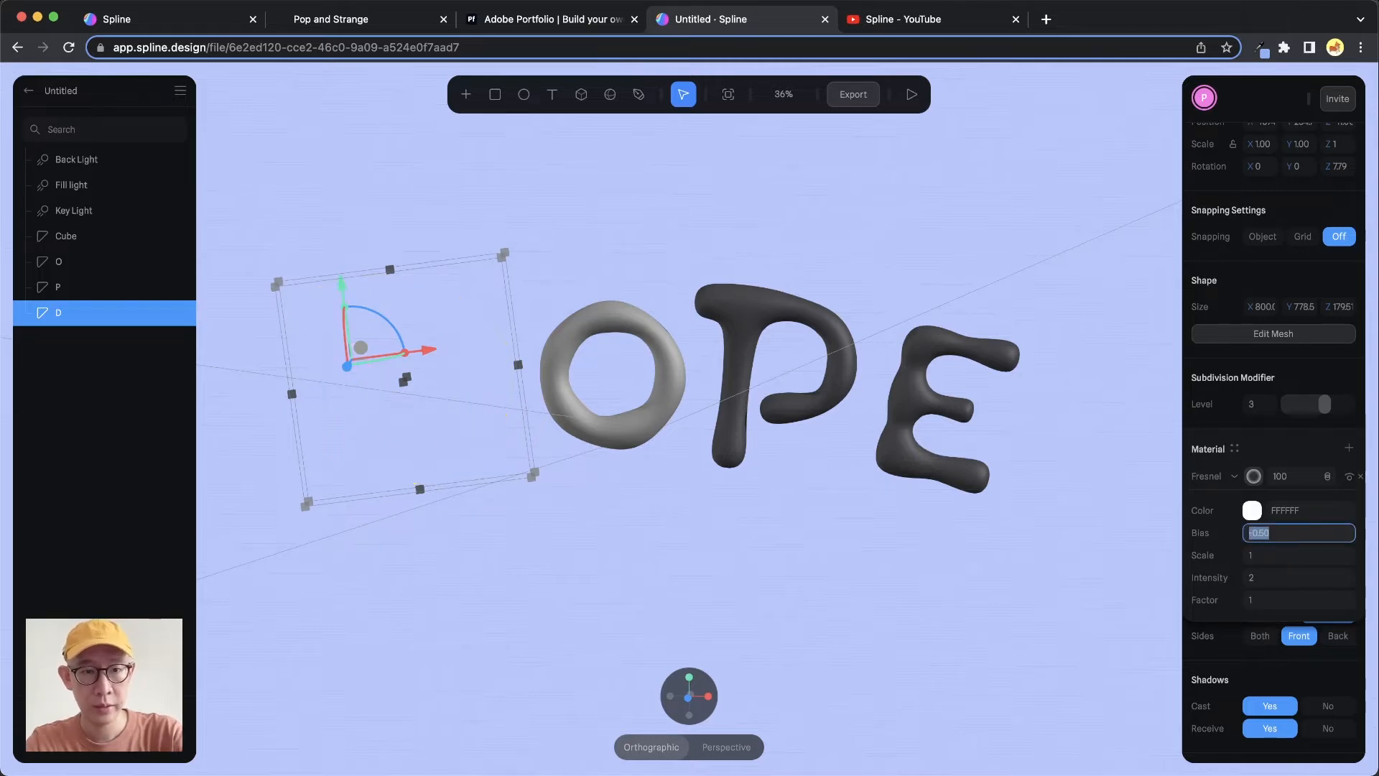
pyautogui.write('0.3')
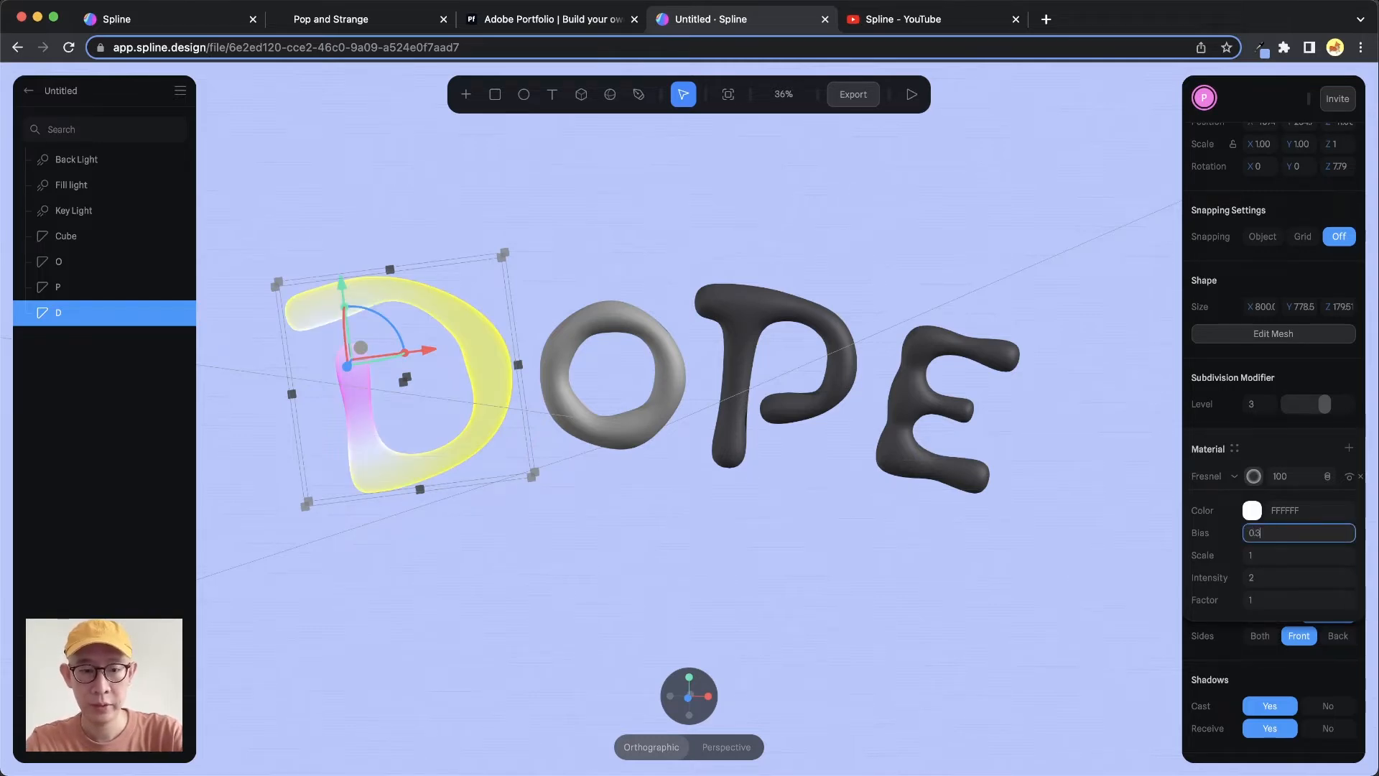
pyautogui.press('Return')
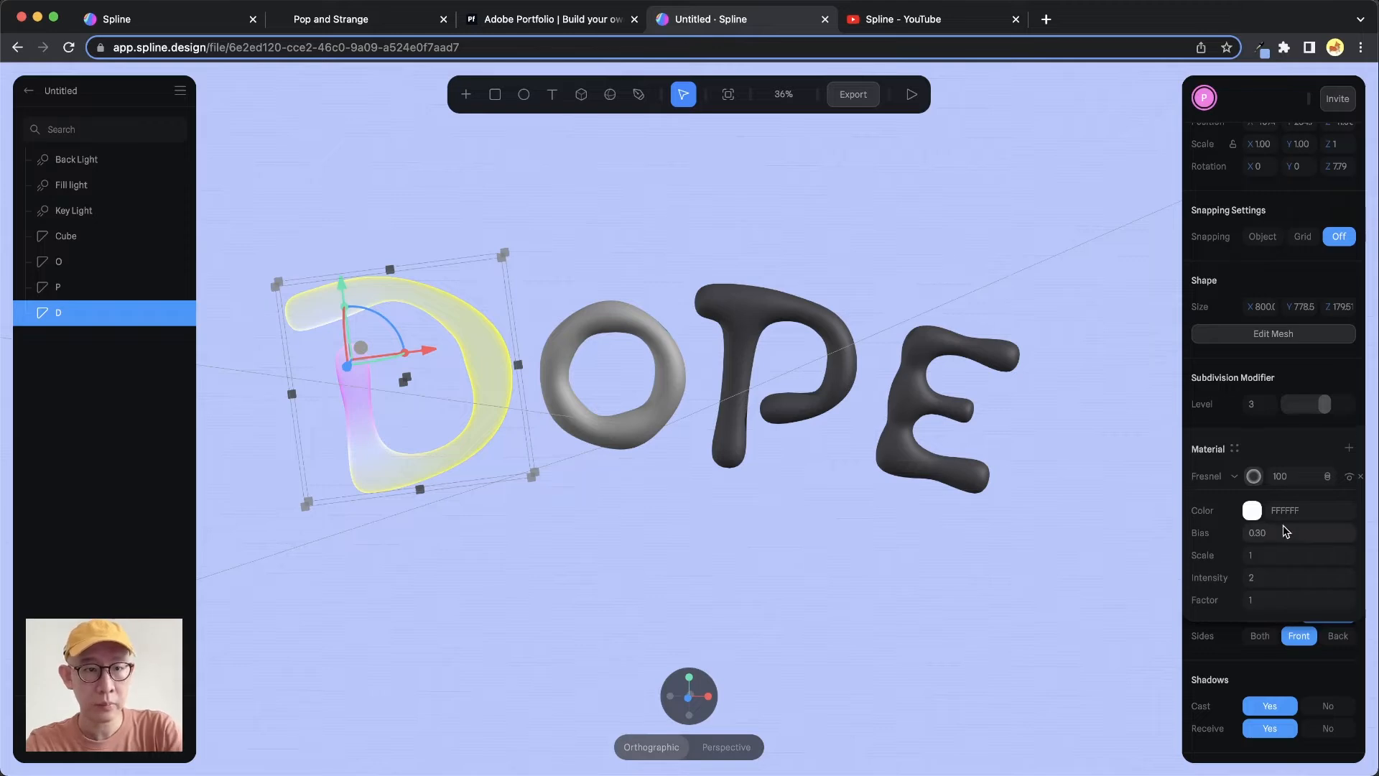
pyautogui.click(1265, 557)
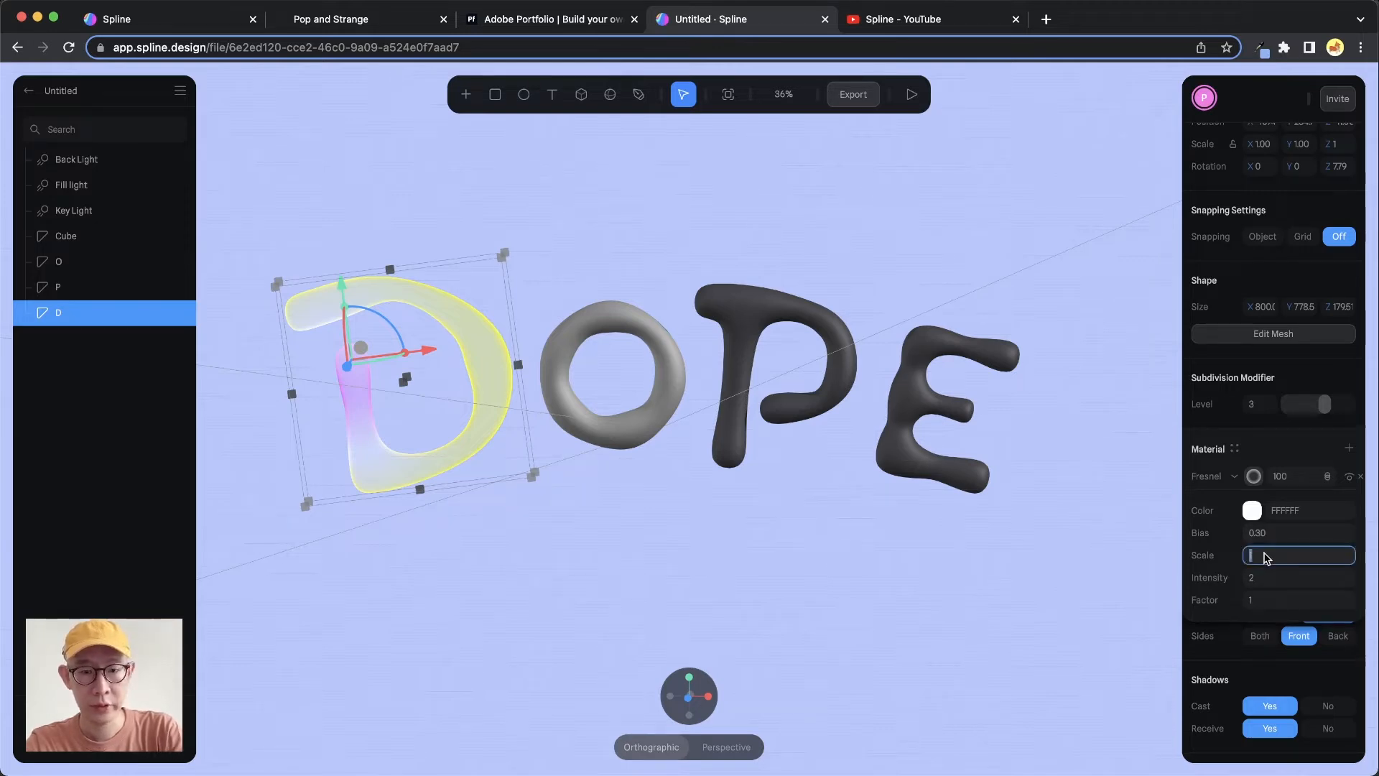
pyautogui.write('2')
pyautogui.press('Return')
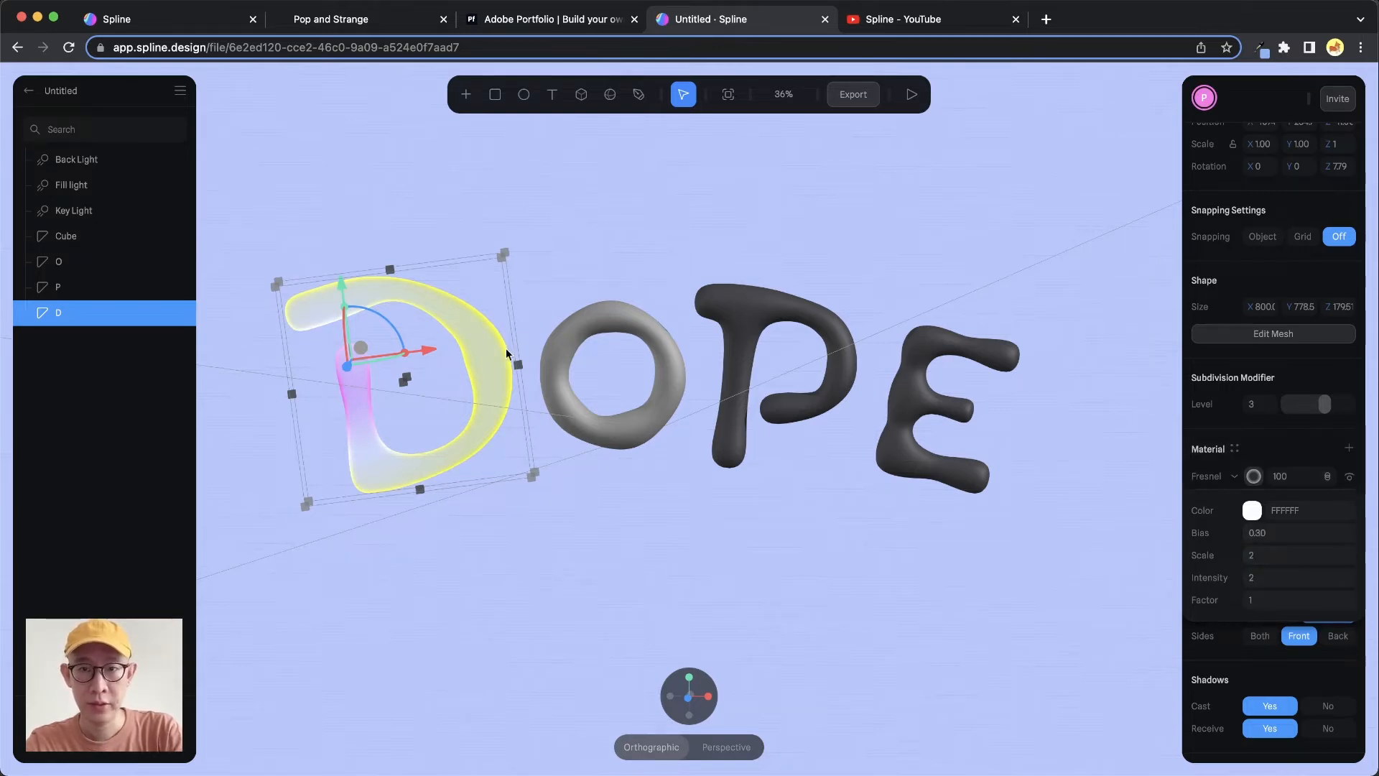
# Re-enable the lighting and depth layers on the D's material
pyautogui.click(1273, 449)
pyautogui.click(1349, 502)
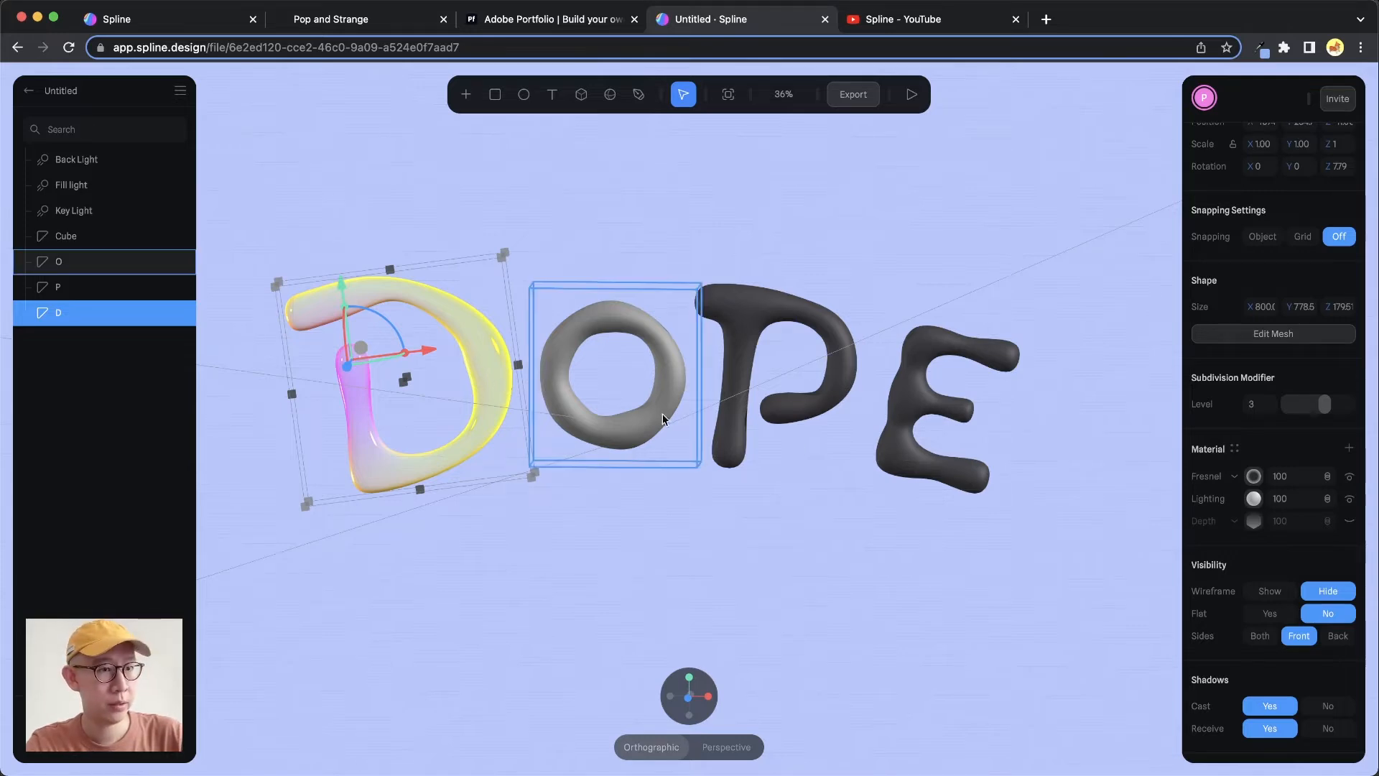
pyautogui.click(1351, 522)
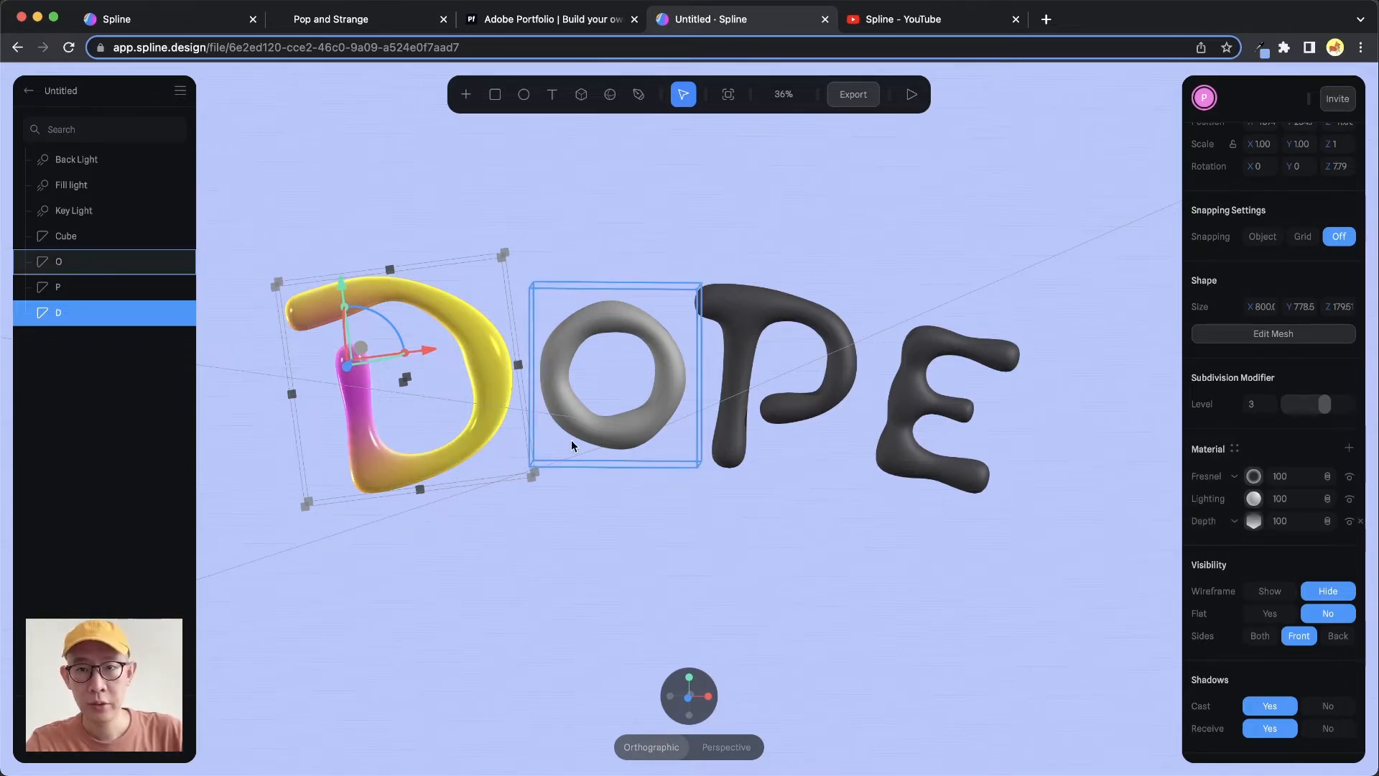
# Review the Pop and Strange reference site and return to the Spline scene
pyautogui.keyDown('alt'); pyautogui.moveTo(565, 389); pyautogui.dragTo(606, 372); pyautogui.keyUp('alt')
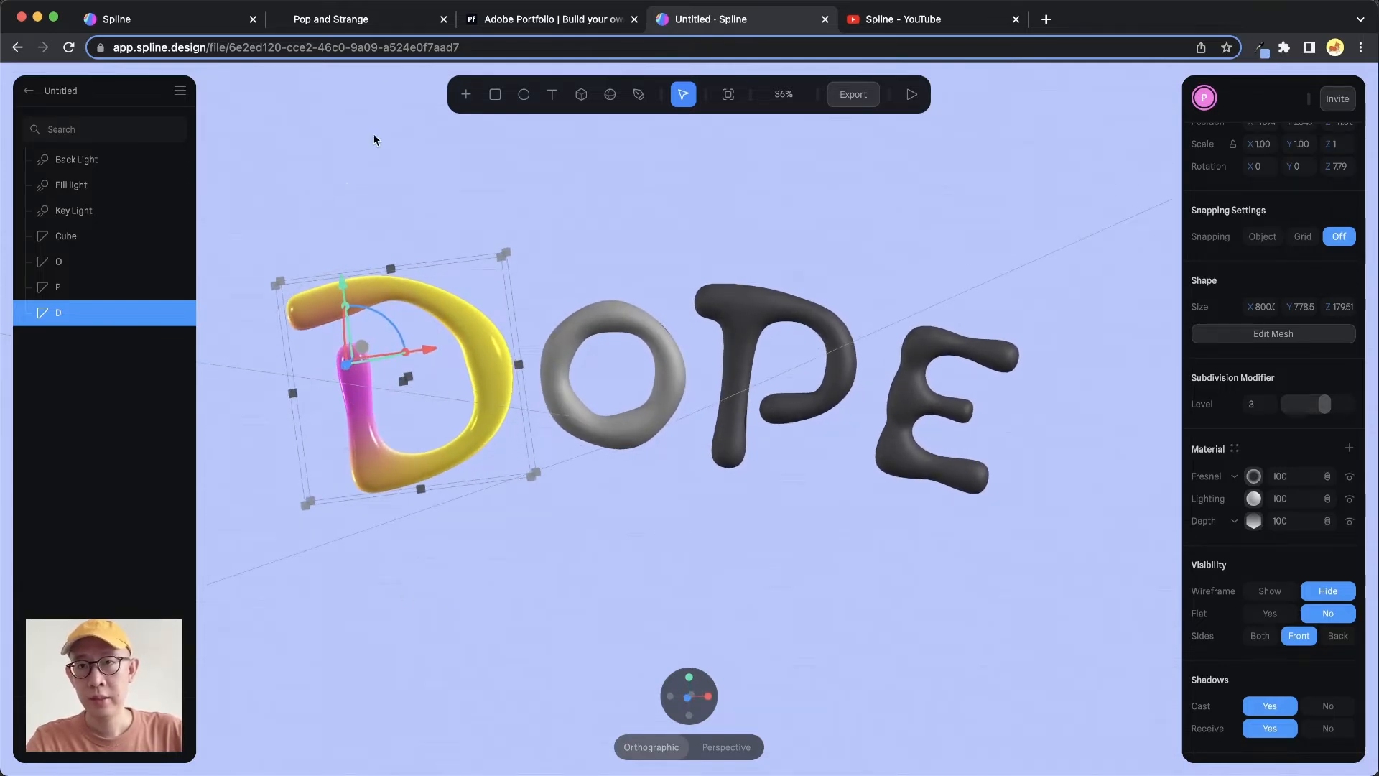
pyautogui.click(387, 20)
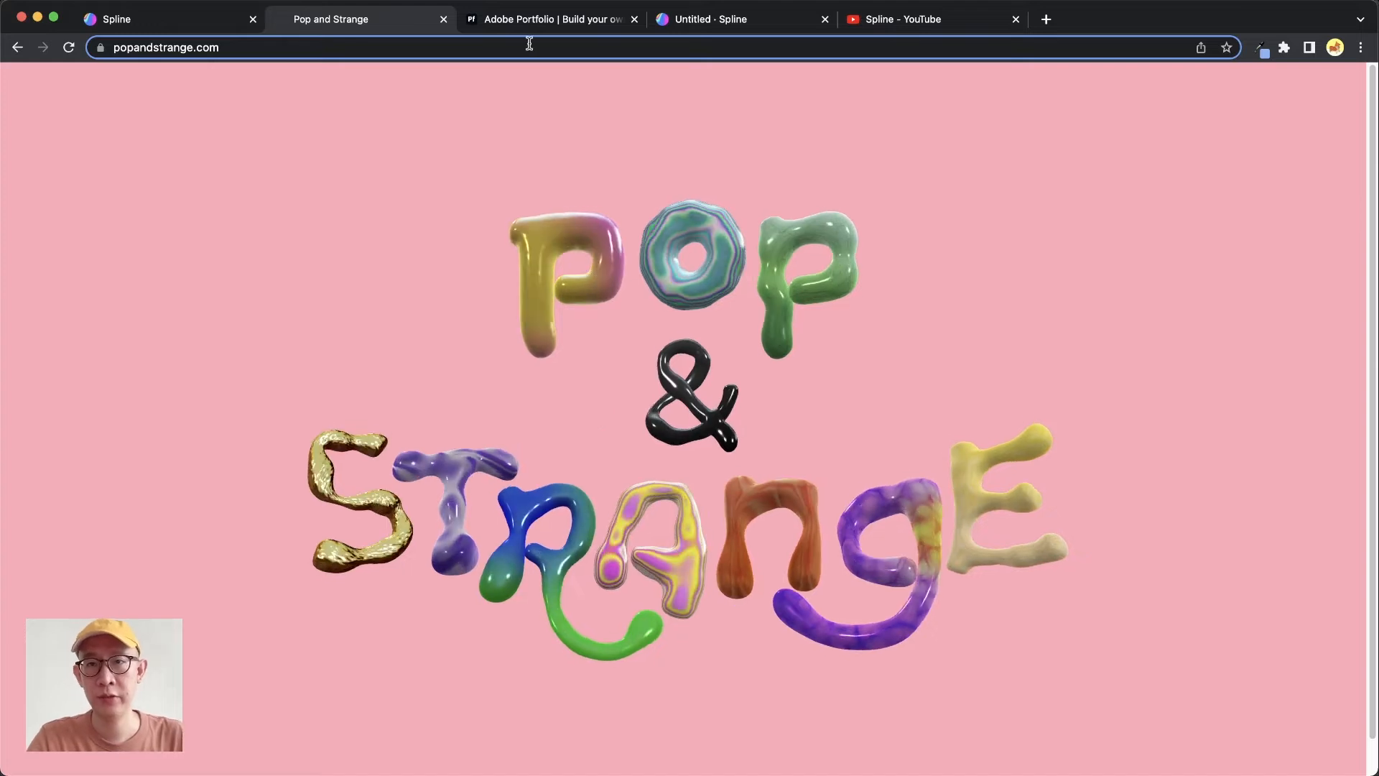
pyautogui.click(774, 18)
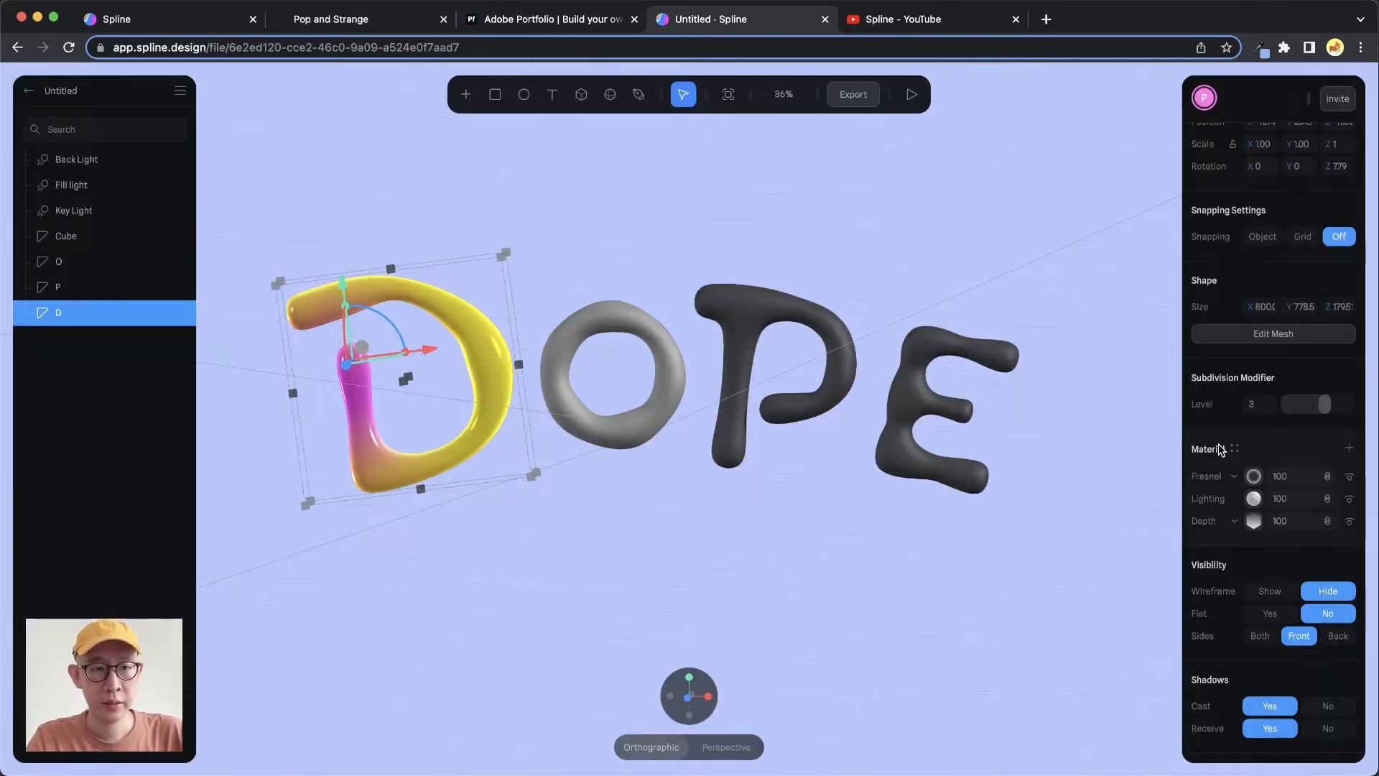
# Add a Displace layer to the D's material and set its amount to 6
pyautogui.click(1349, 448)
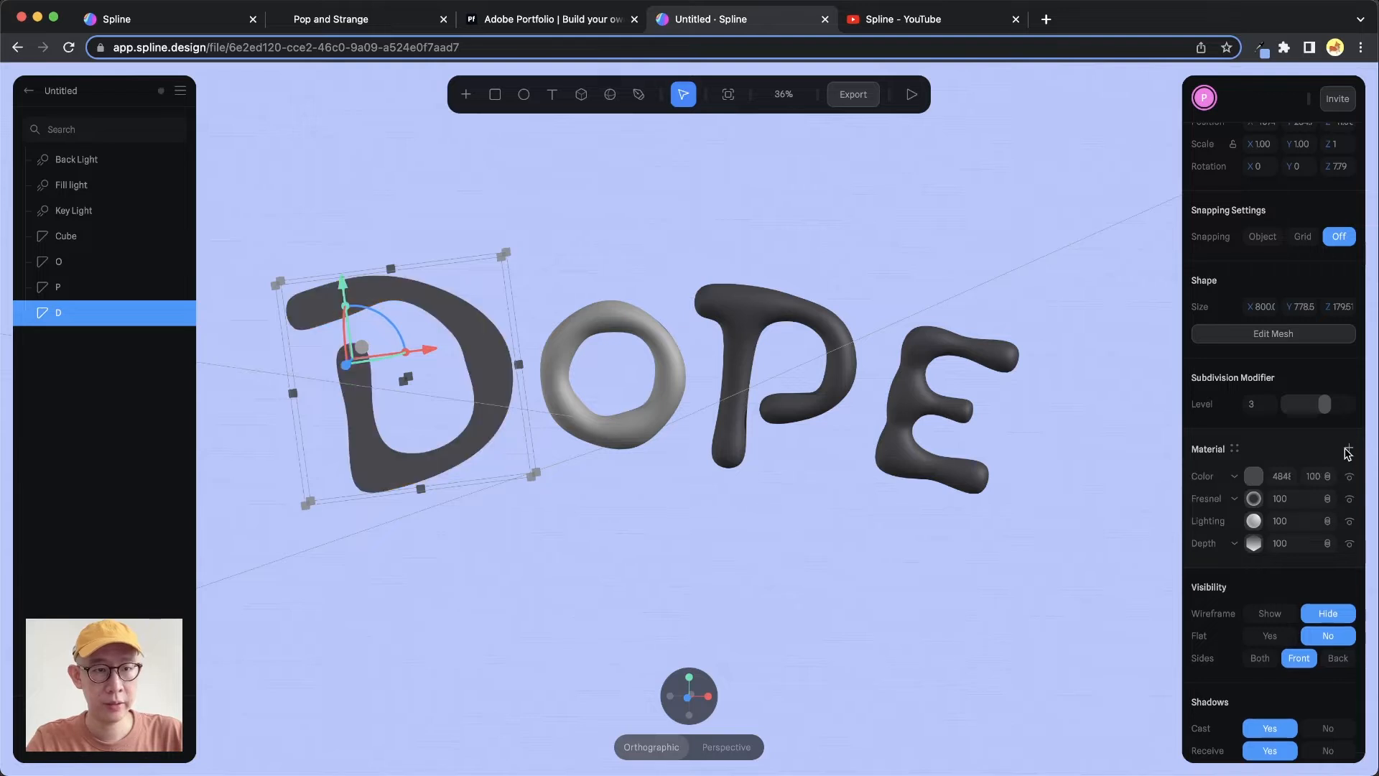
pyautogui.click(1235, 477)
pyautogui.click(1256, 672)
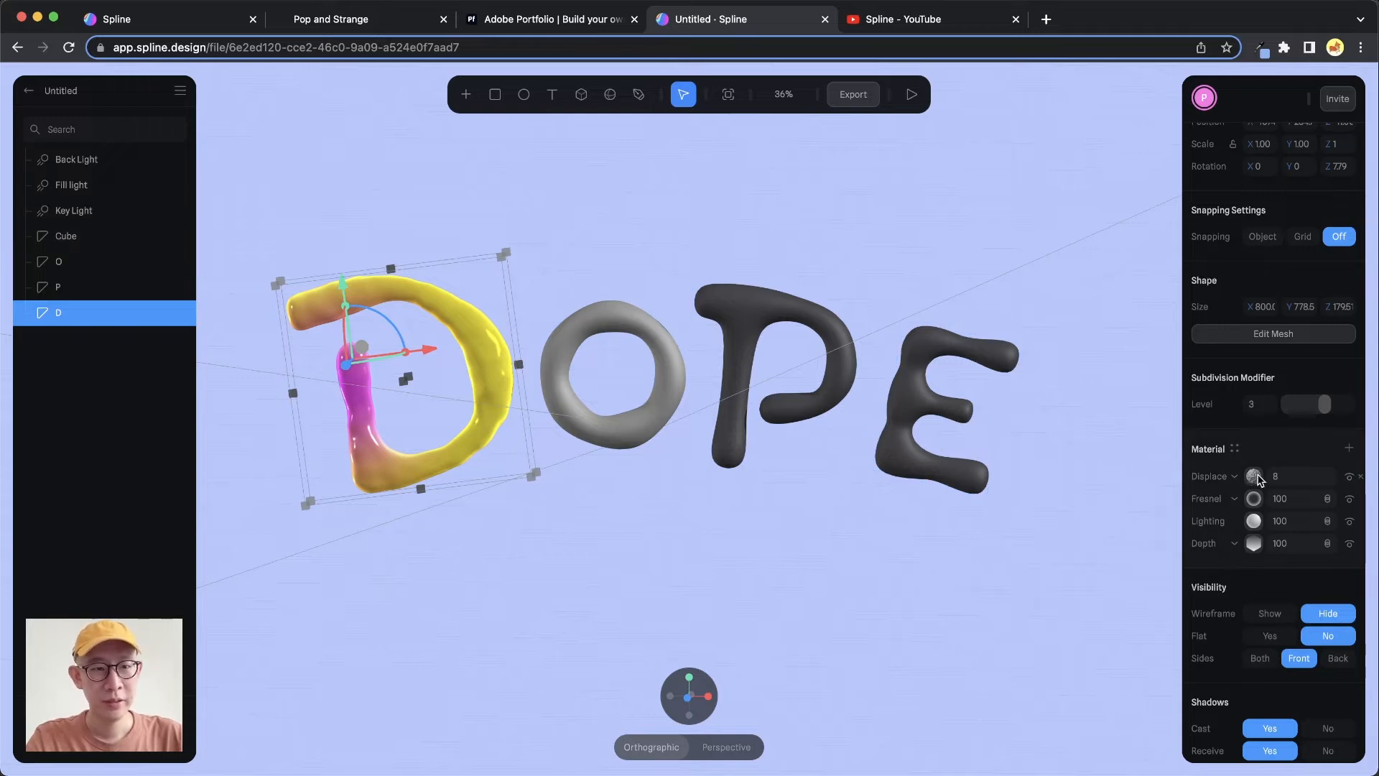
pyautogui.click(1297, 476)
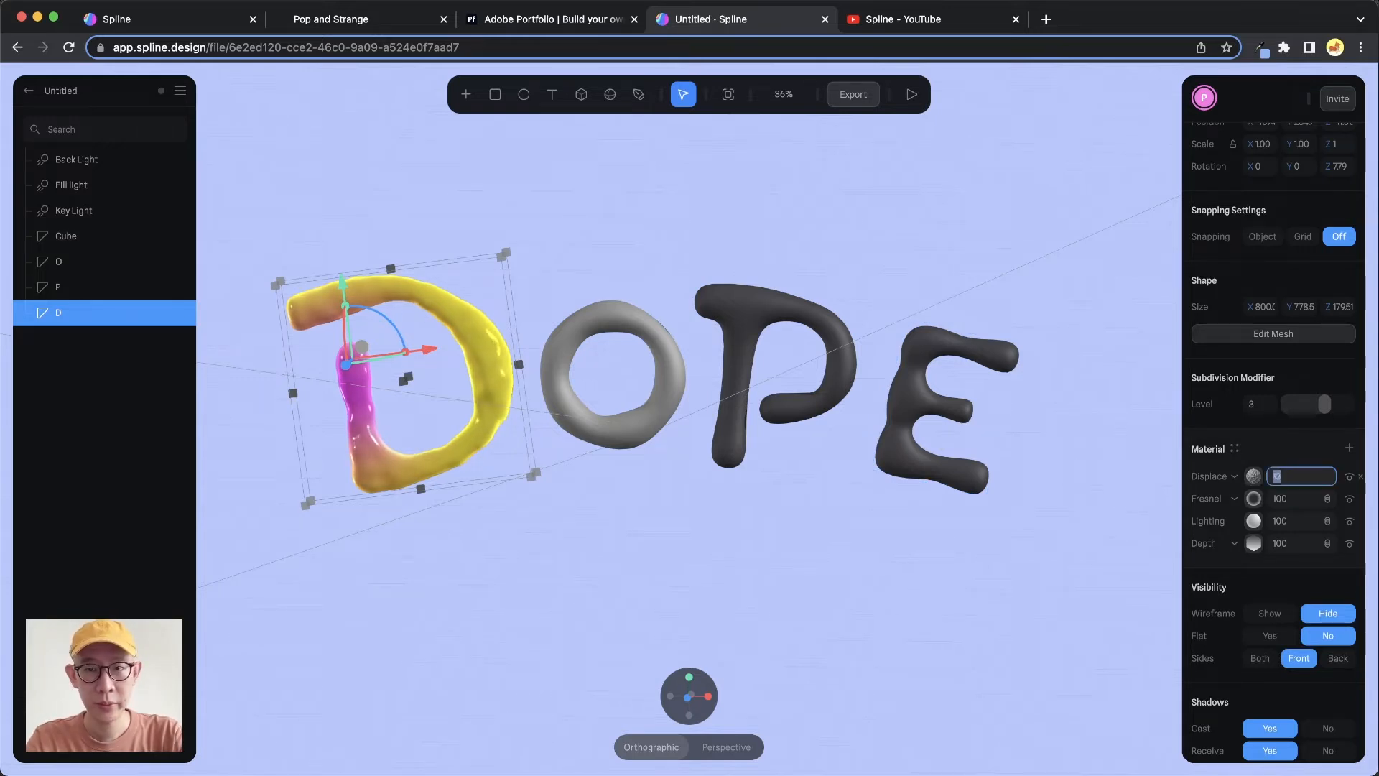
pyautogui.press('Up')
pyautogui.press('Up')
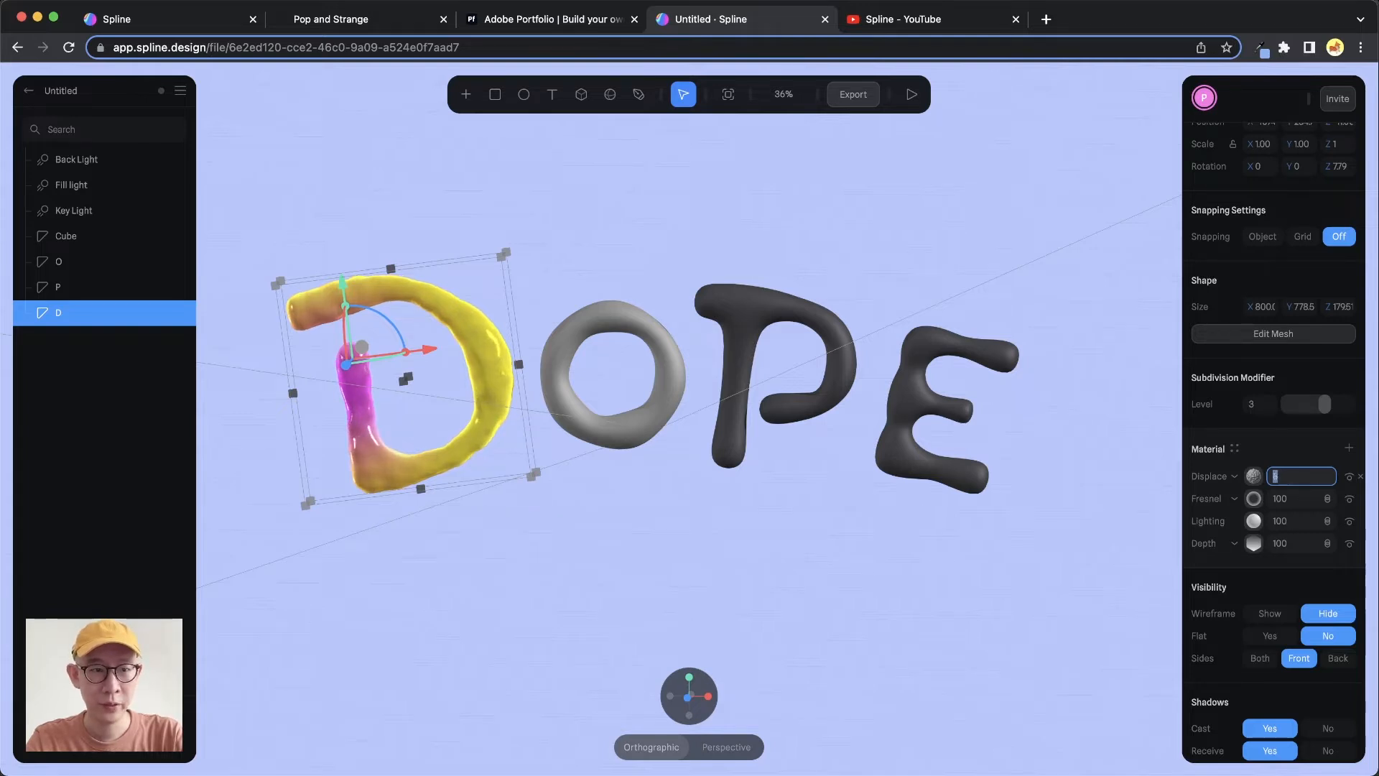
pyautogui.press('Return')
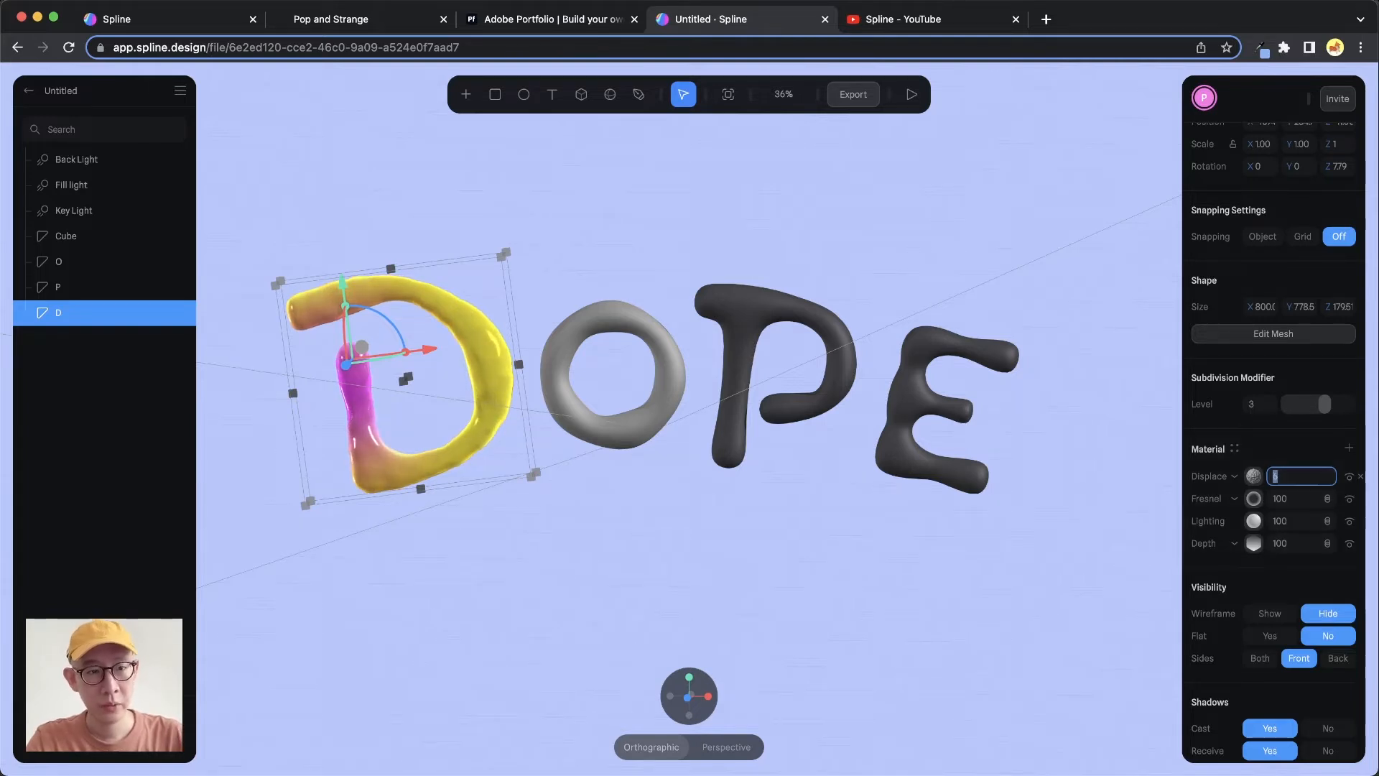
# Expand the D's Displace layer and try different noise types, ending on Perlin
pyautogui.click(1254, 476)
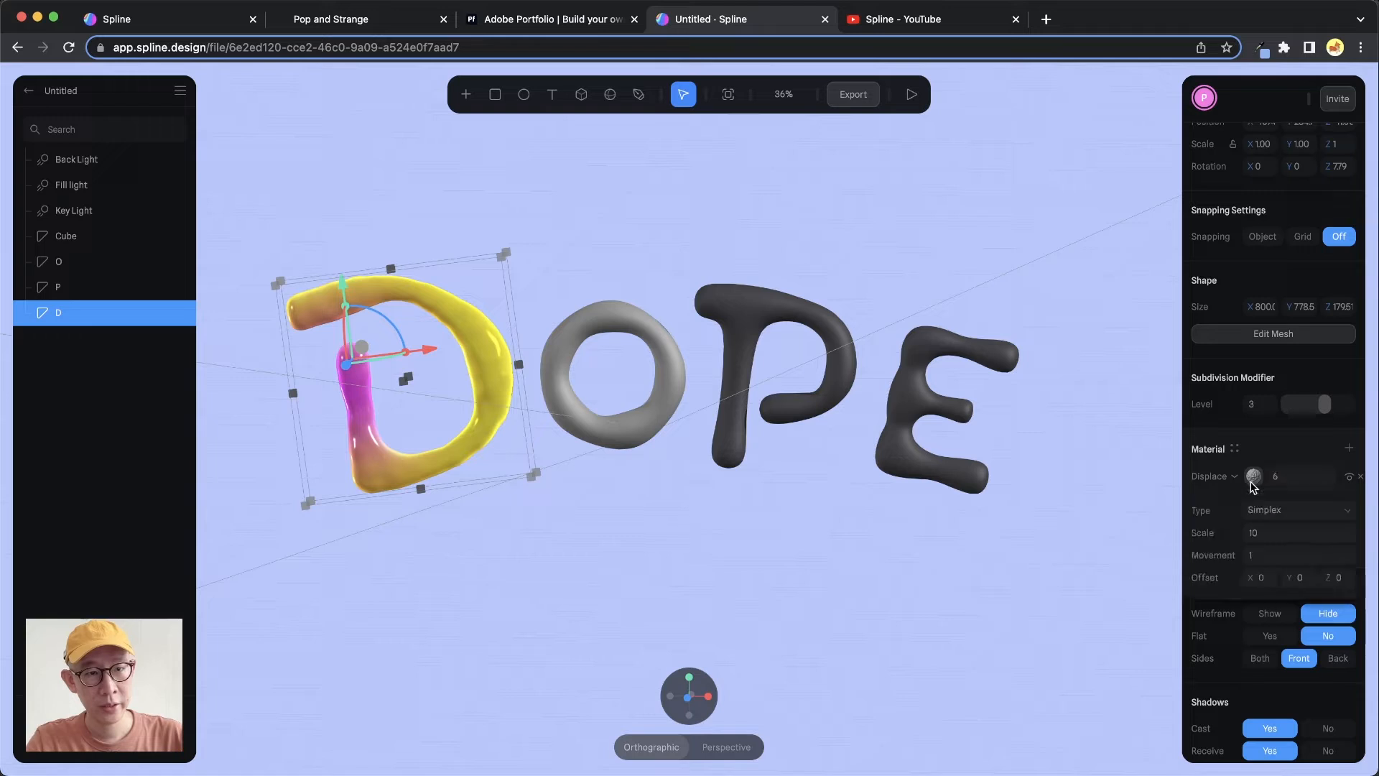
pyautogui.click(1306, 512)
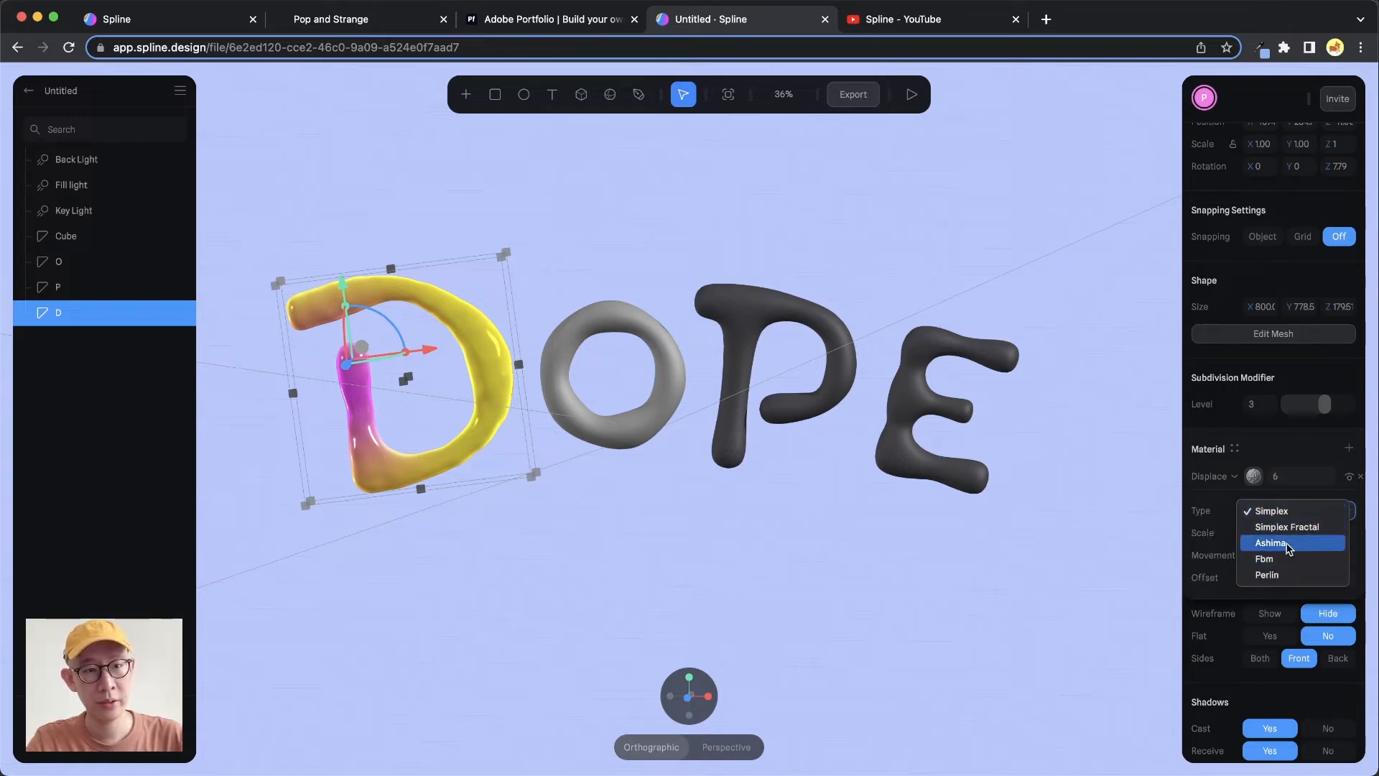
pyautogui.click(1292, 544)
pyautogui.click(1296, 510)
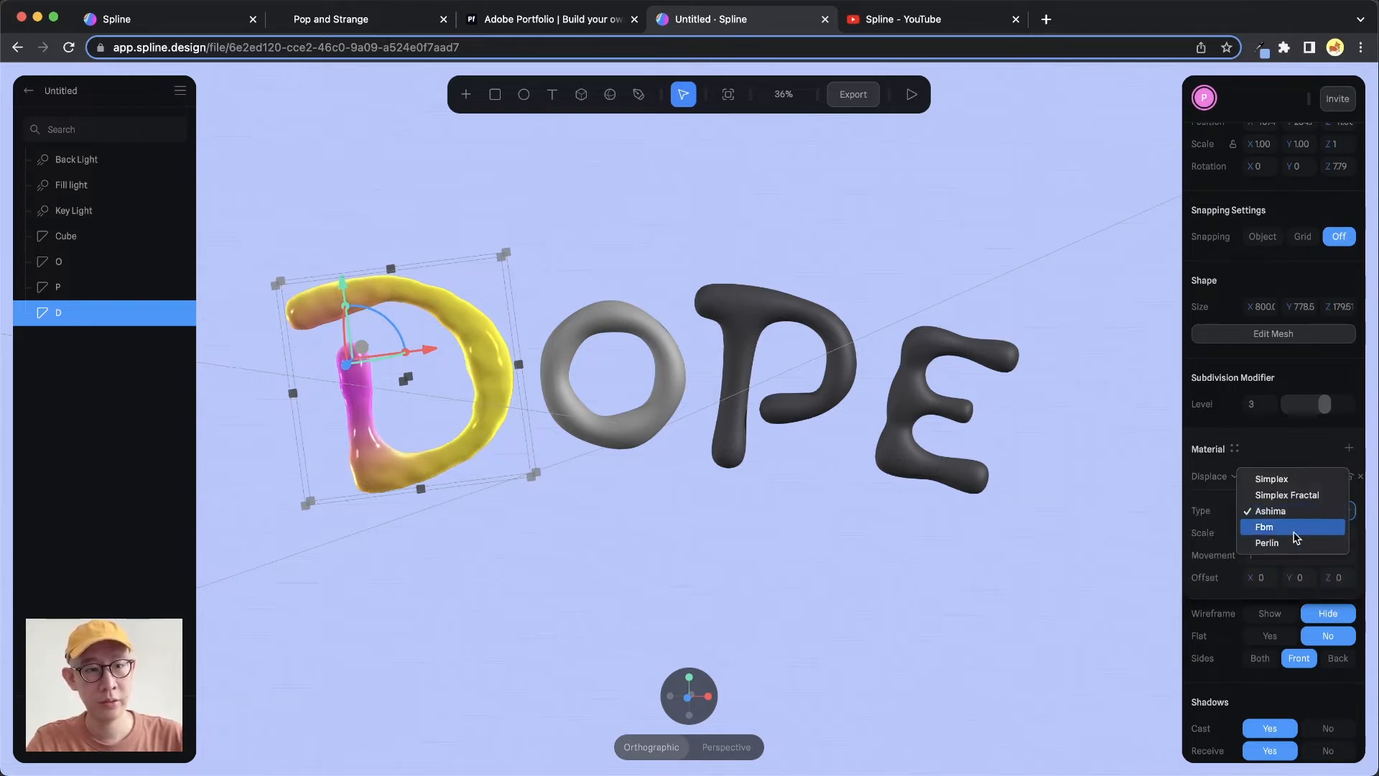
pyautogui.click(1293, 545)
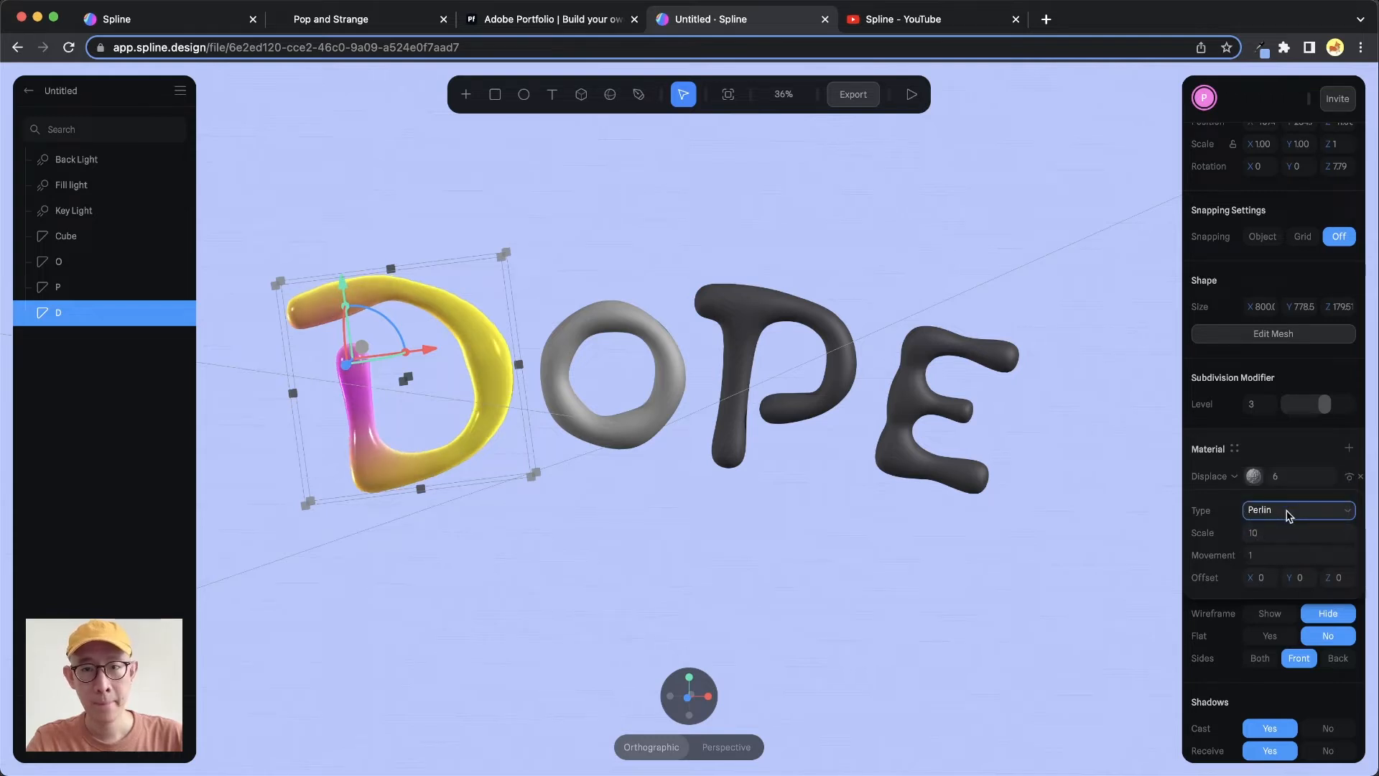
pyautogui.click(1289, 512)
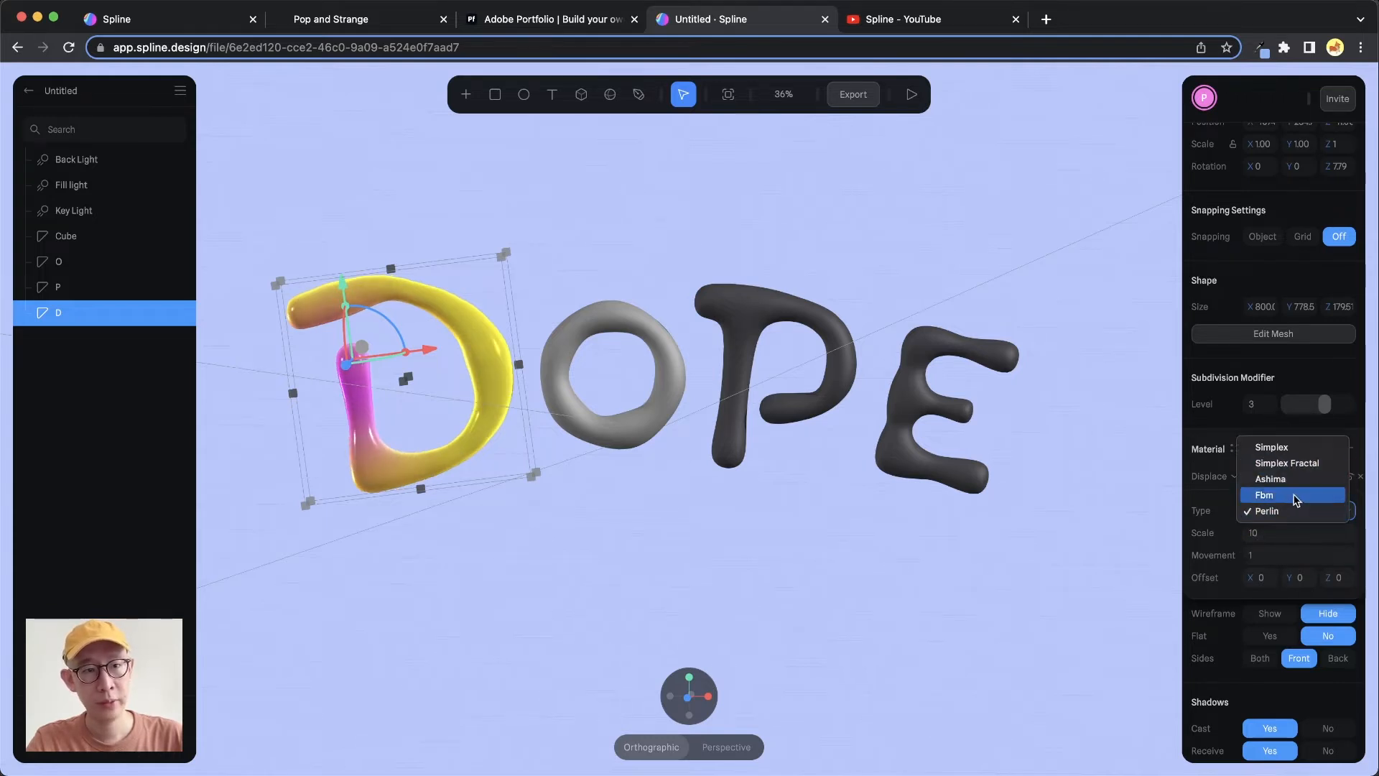
pyautogui.click(1289, 465)
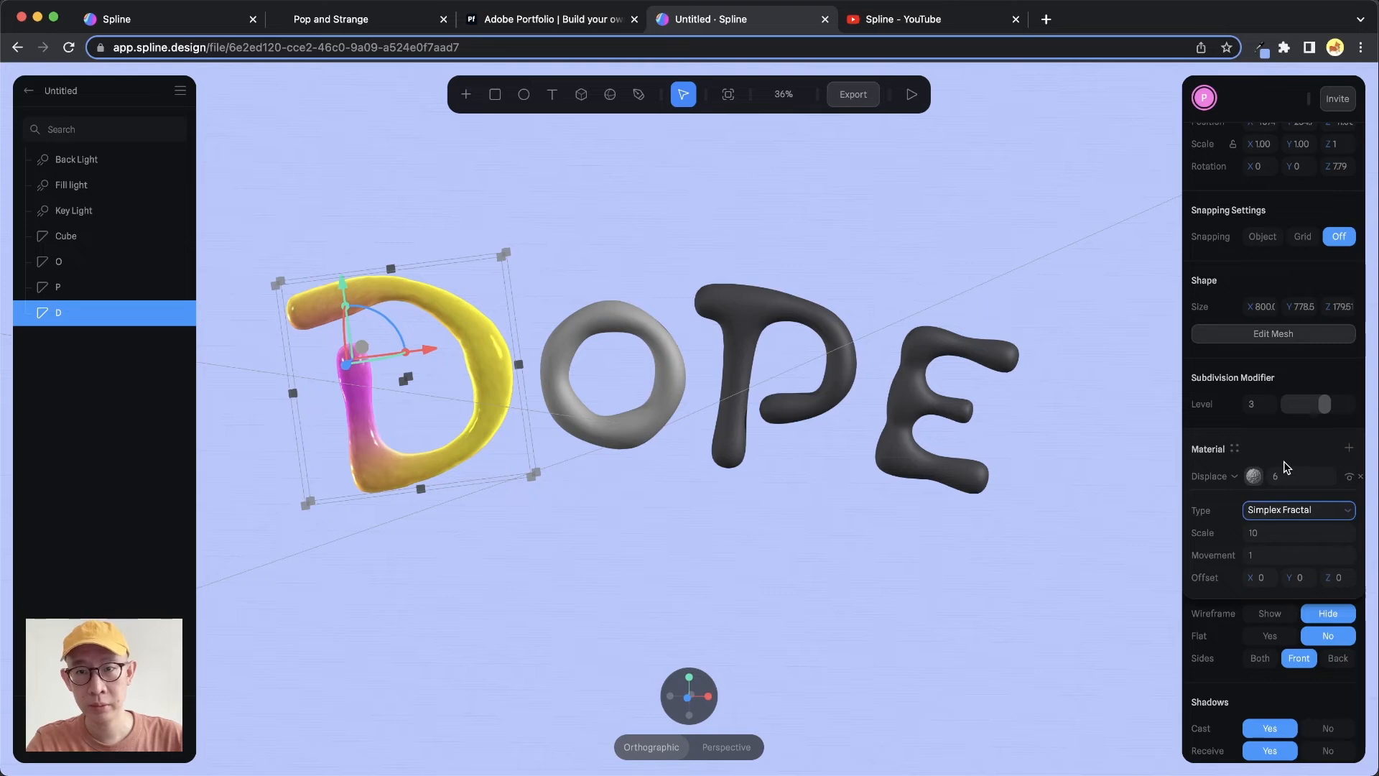
pyautogui.click(1293, 510)
pyautogui.click(1277, 548)
# Nudge the Displace layer's scale value up and down to preview the effect
pyautogui.click(1272, 534)
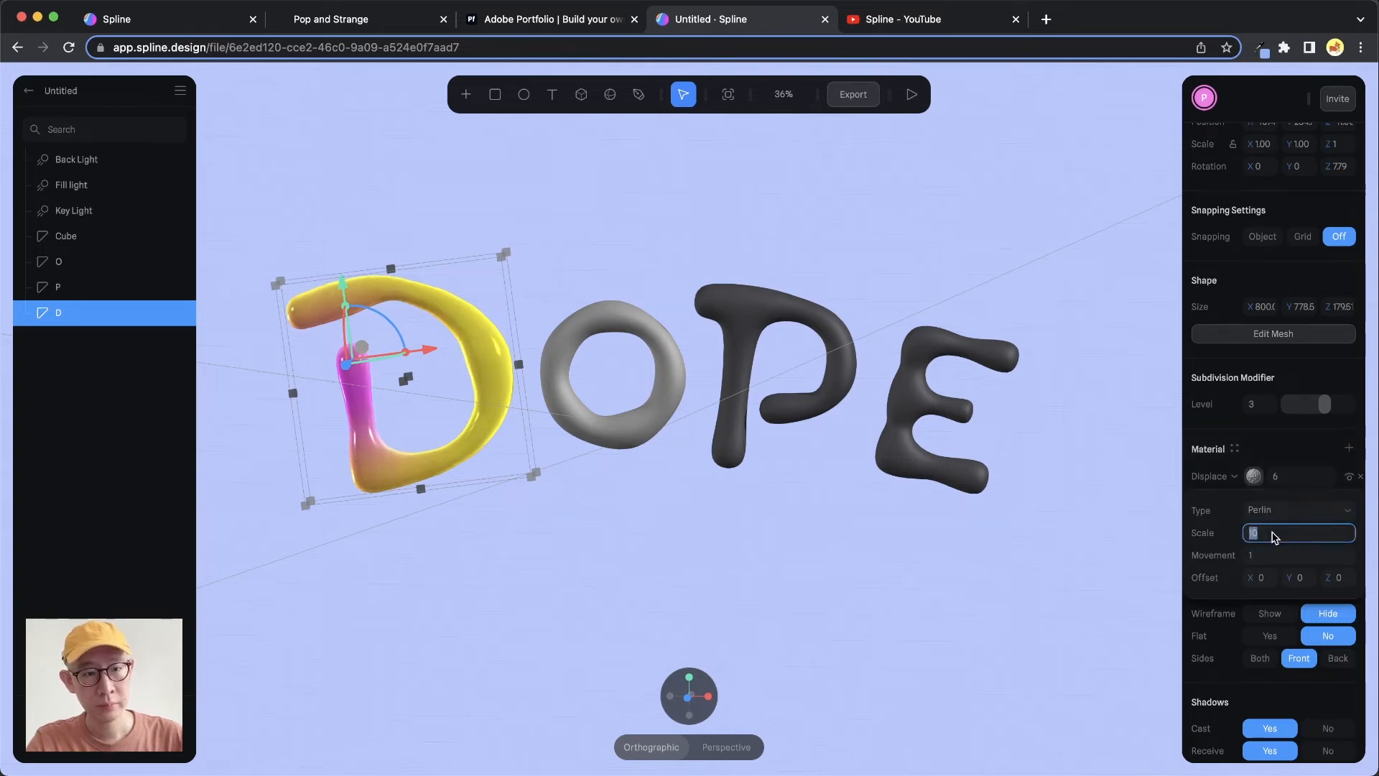
pyautogui.press('Down')
pyautogui.press('Down')
pyautogui.press('Down')
pyautogui.press('Up')
pyautogui.press('Up')
pyautogui.press('Up')
pyautogui.press('Up')
pyautogui.press('Up')
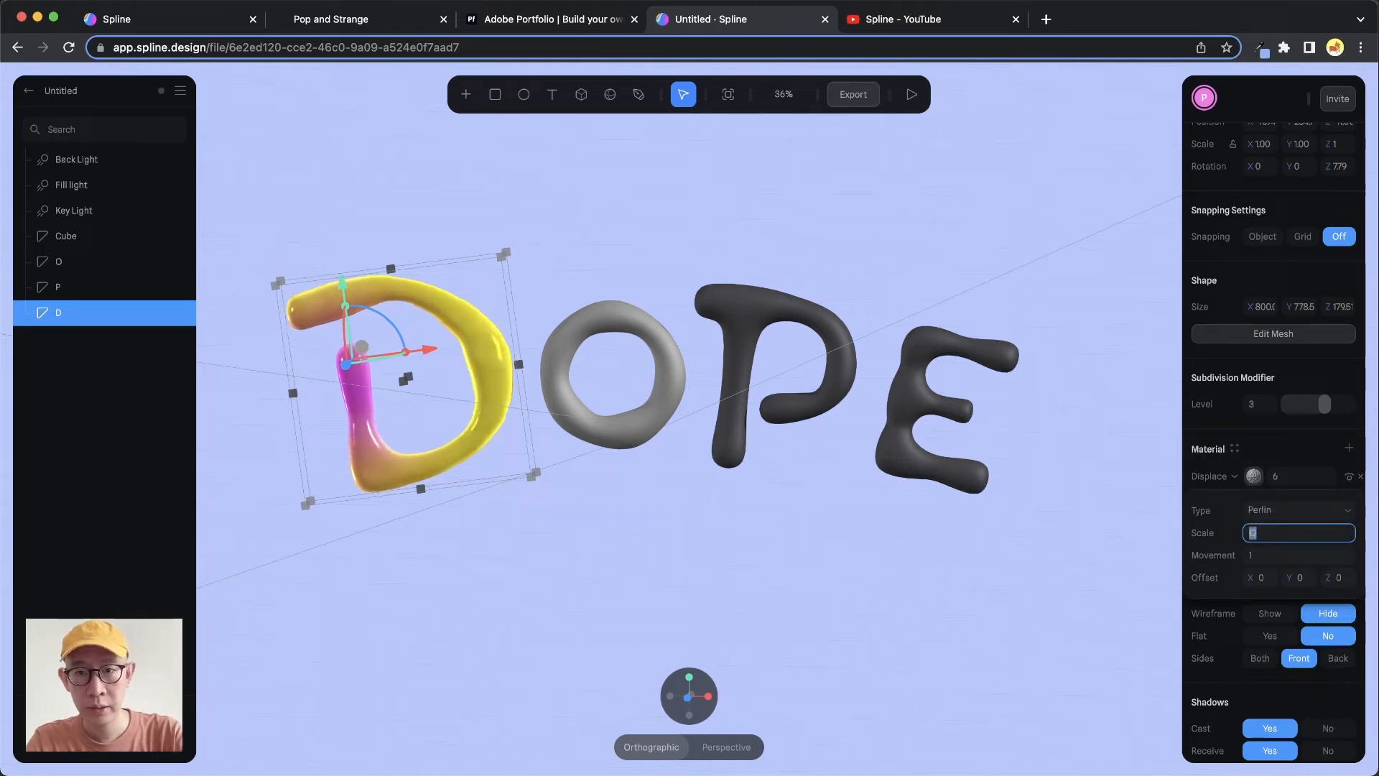
pyautogui.press('Up')
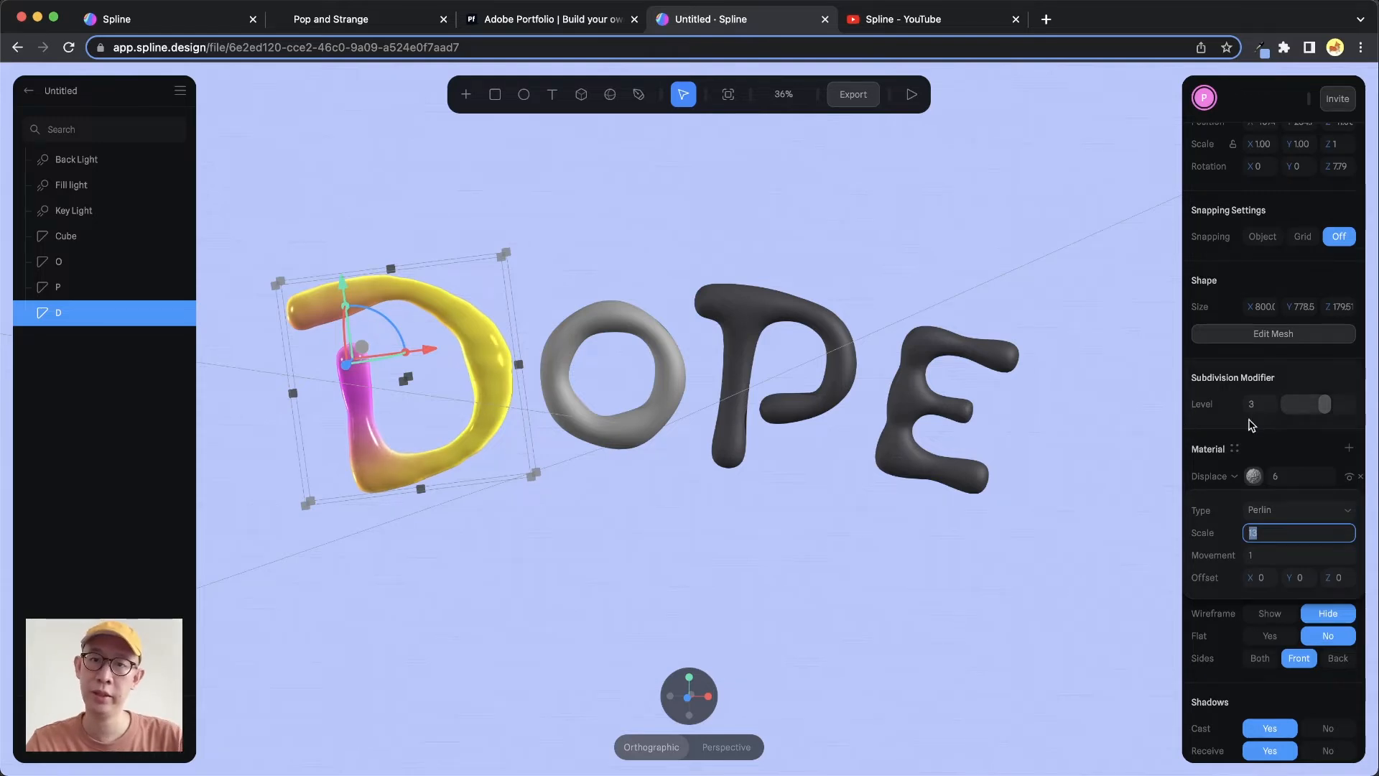
# Deselect the D and compare with the Pop and Strange reference site before returning to the scene
pyautogui.click(537, 384)
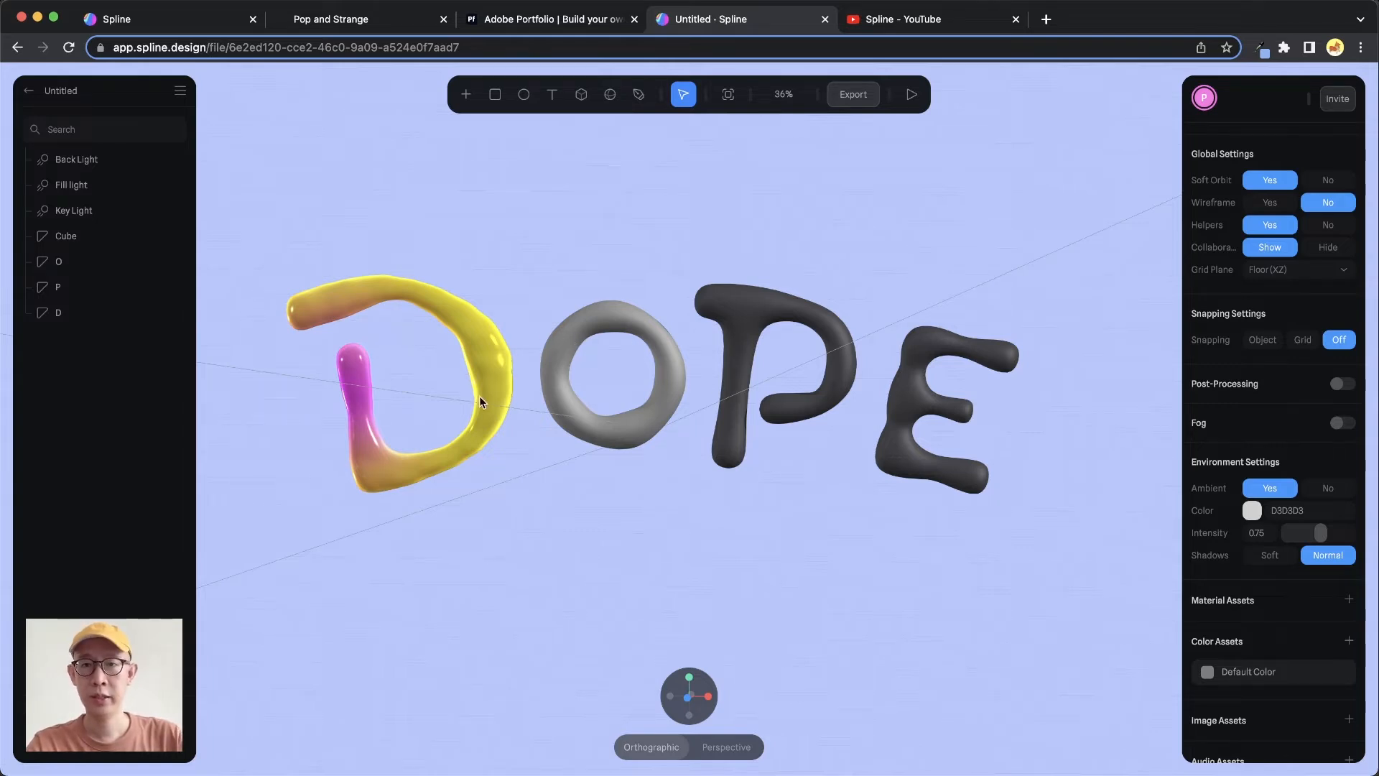
pyautogui.click(388, 20)
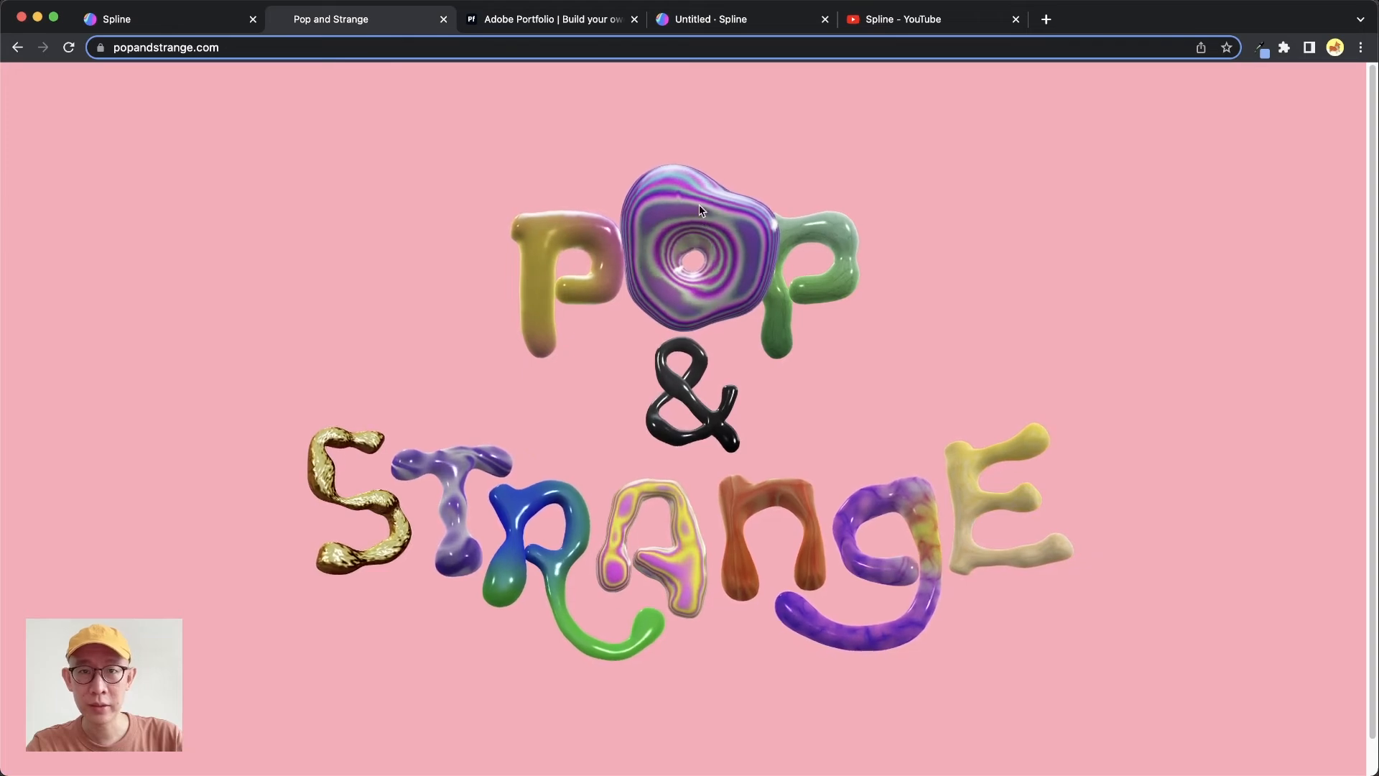
pyautogui.click(782, 23)
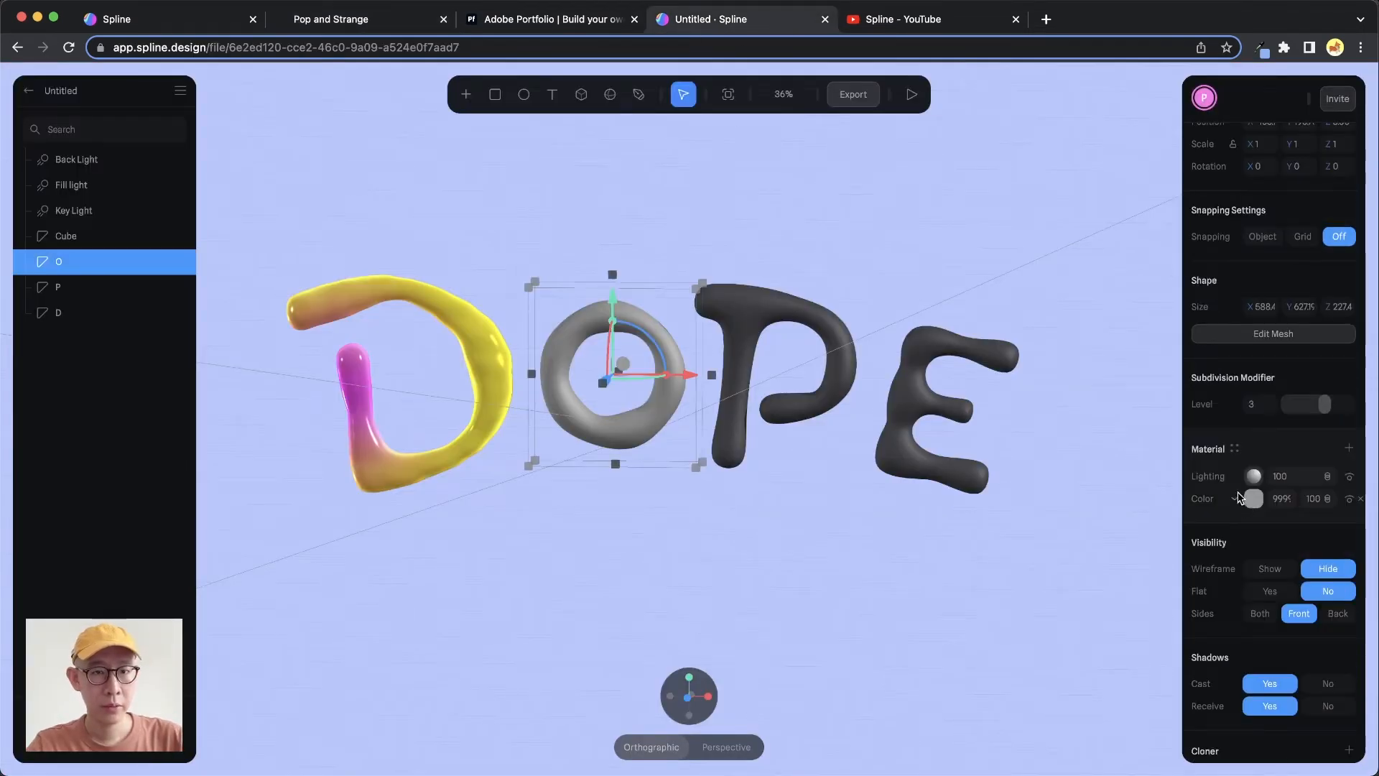
# Change the O's Color layer into a Rainbow layer
pyautogui.click(1236, 498)
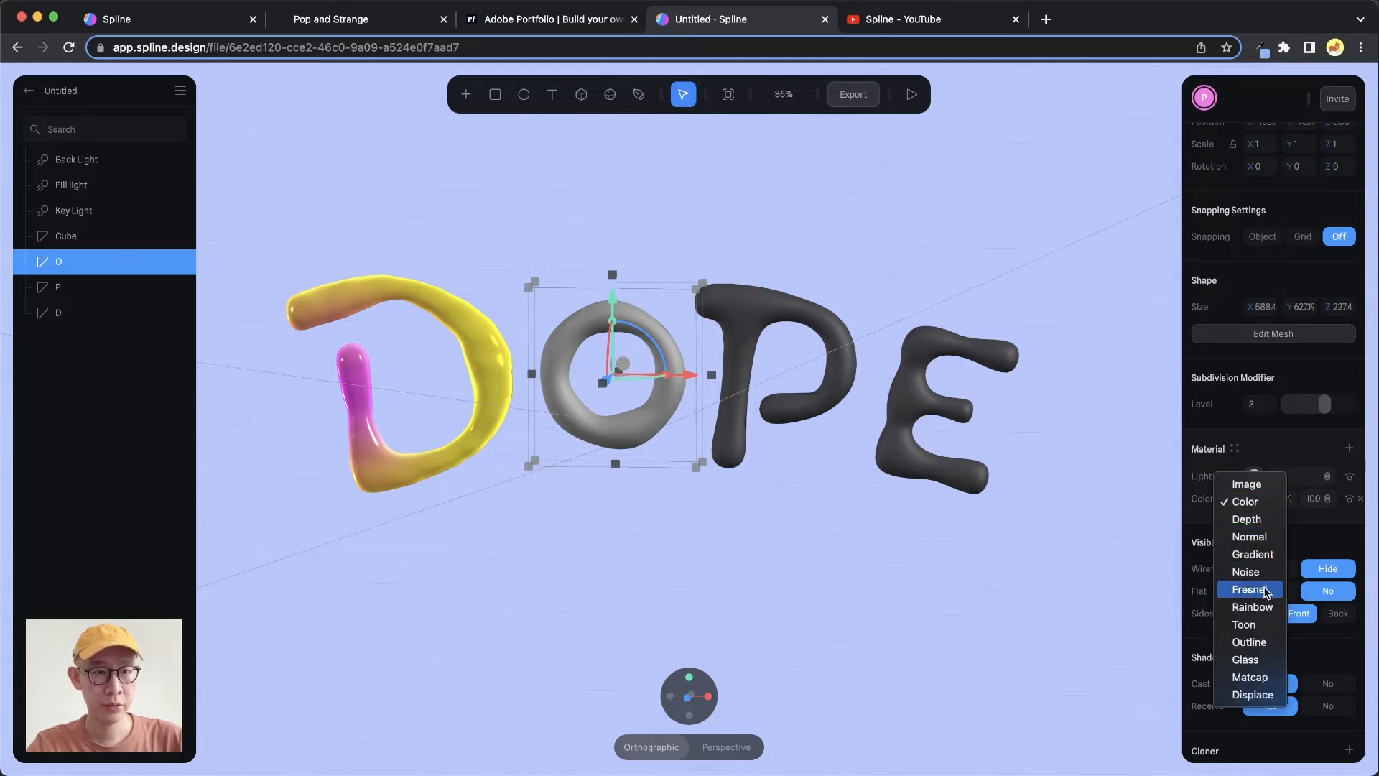
pyautogui.click(1252, 608)
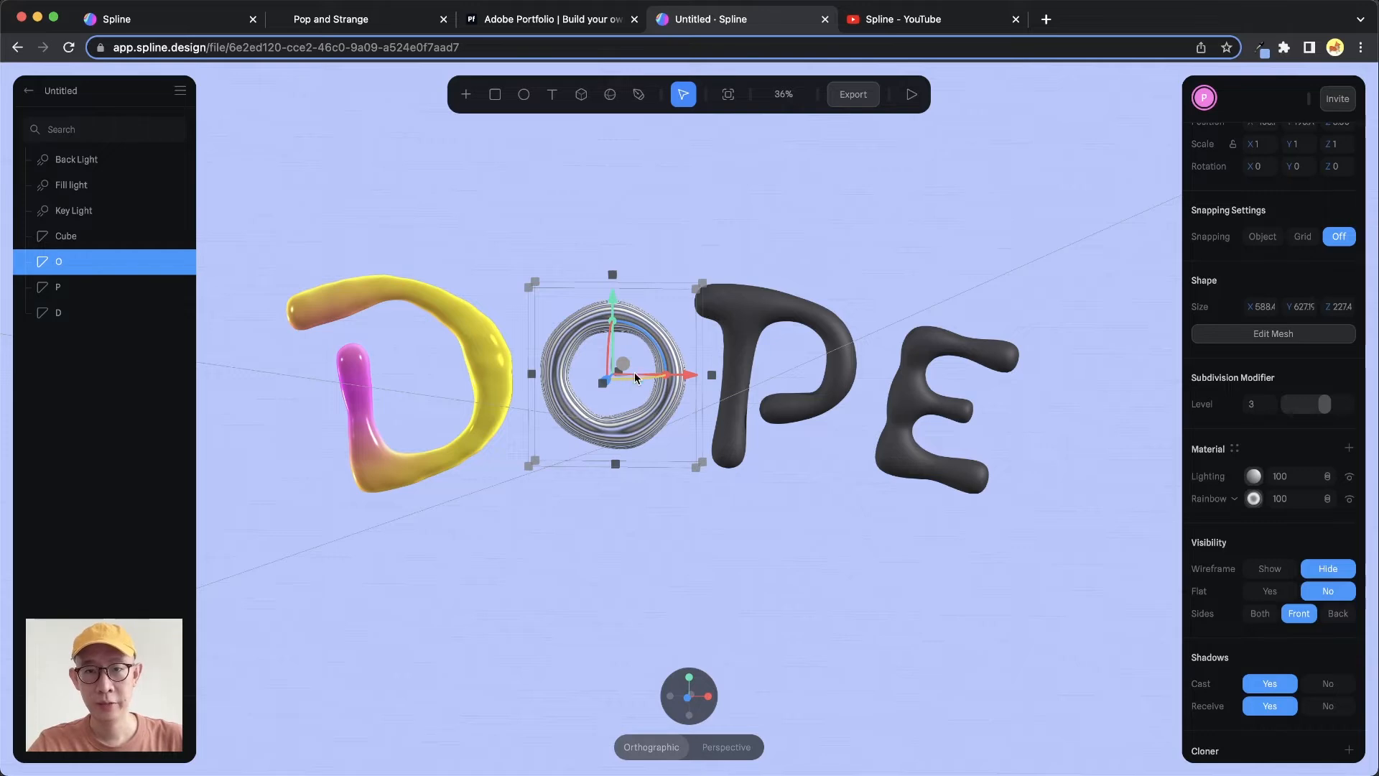
# Expand the O's Rainbow layer and set its color R value to 2 and G value to -2
pyautogui.scroll(5, 622, 373)
pyautogui.press('space')
pyautogui.moveTo(613, 274); pyautogui.dragTo(688, 292)
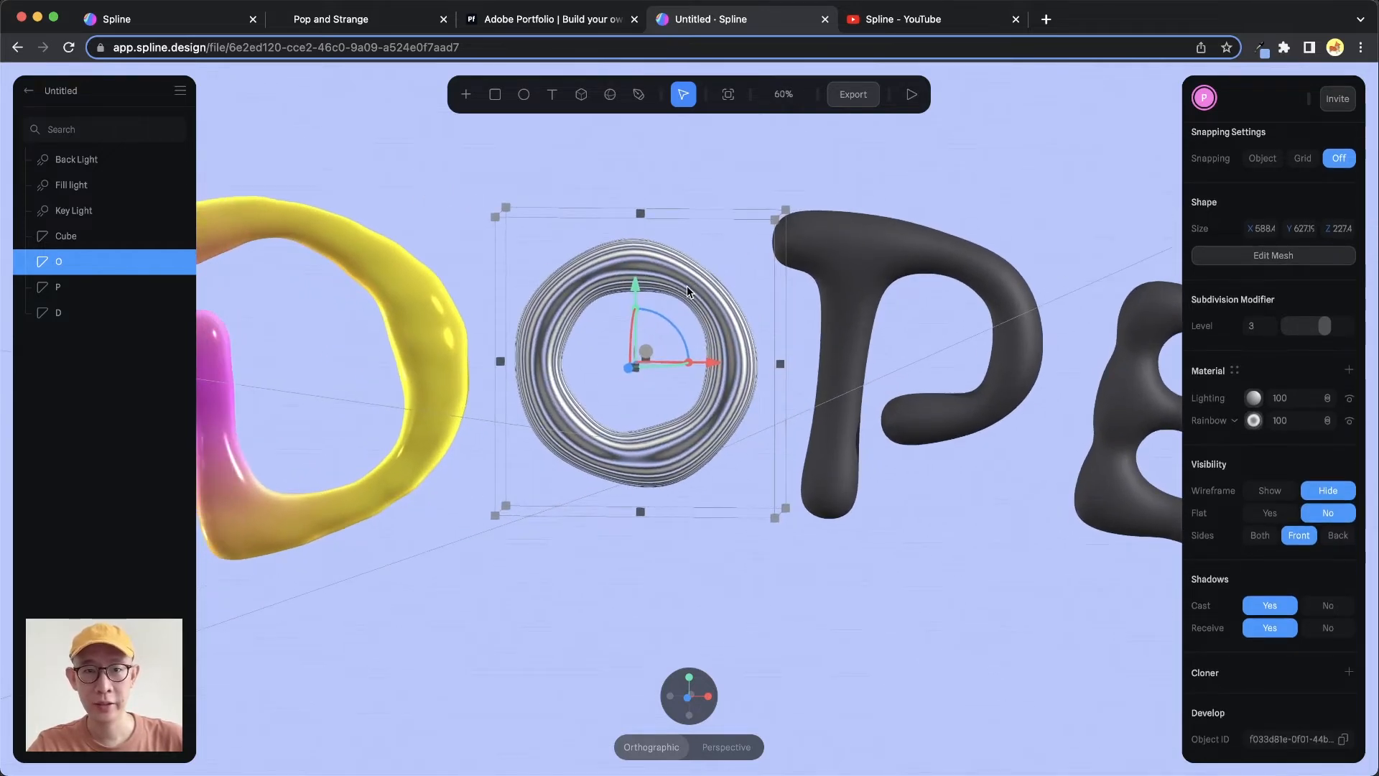
pyautogui.click(1254, 422)
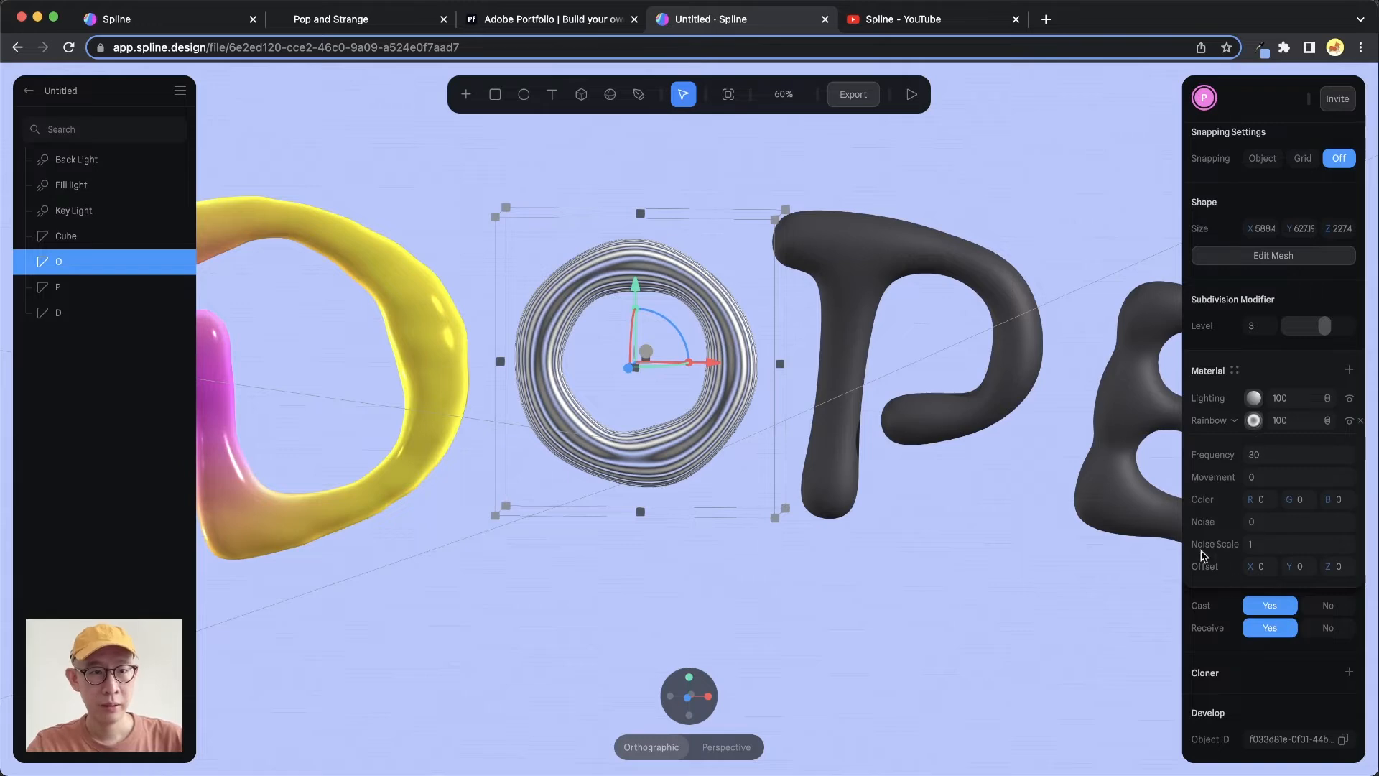
pyautogui.click(1262, 500)
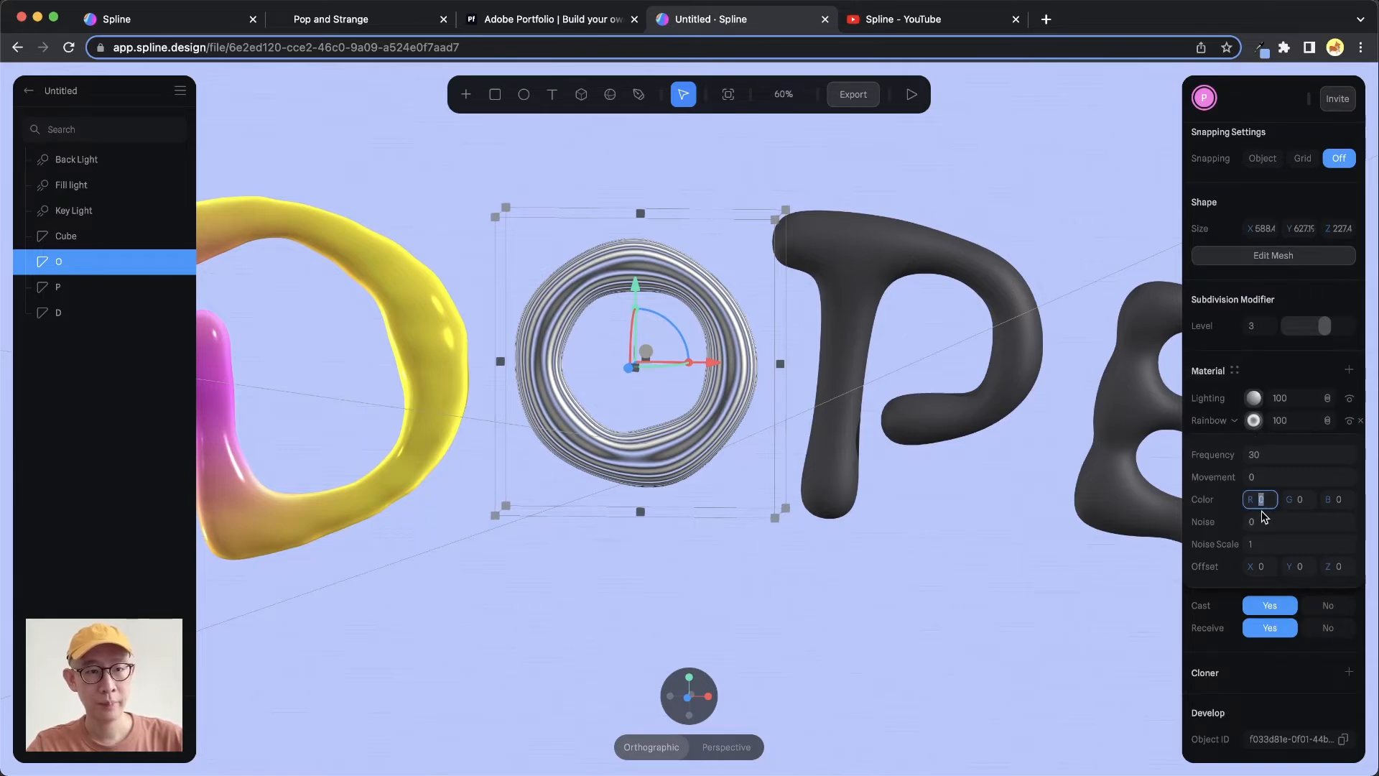
pyautogui.write('2')
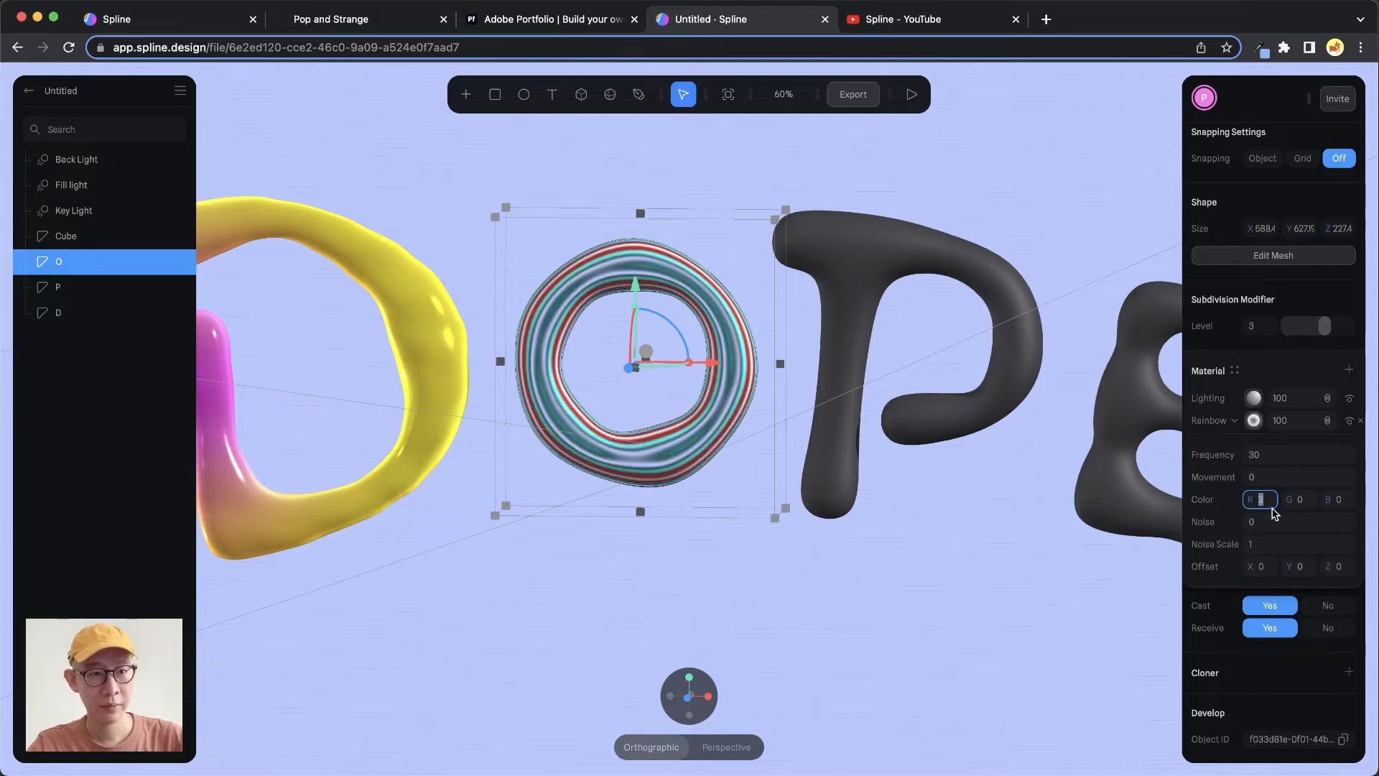
pyautogui.press('Tab')
pyautogui.write('2')
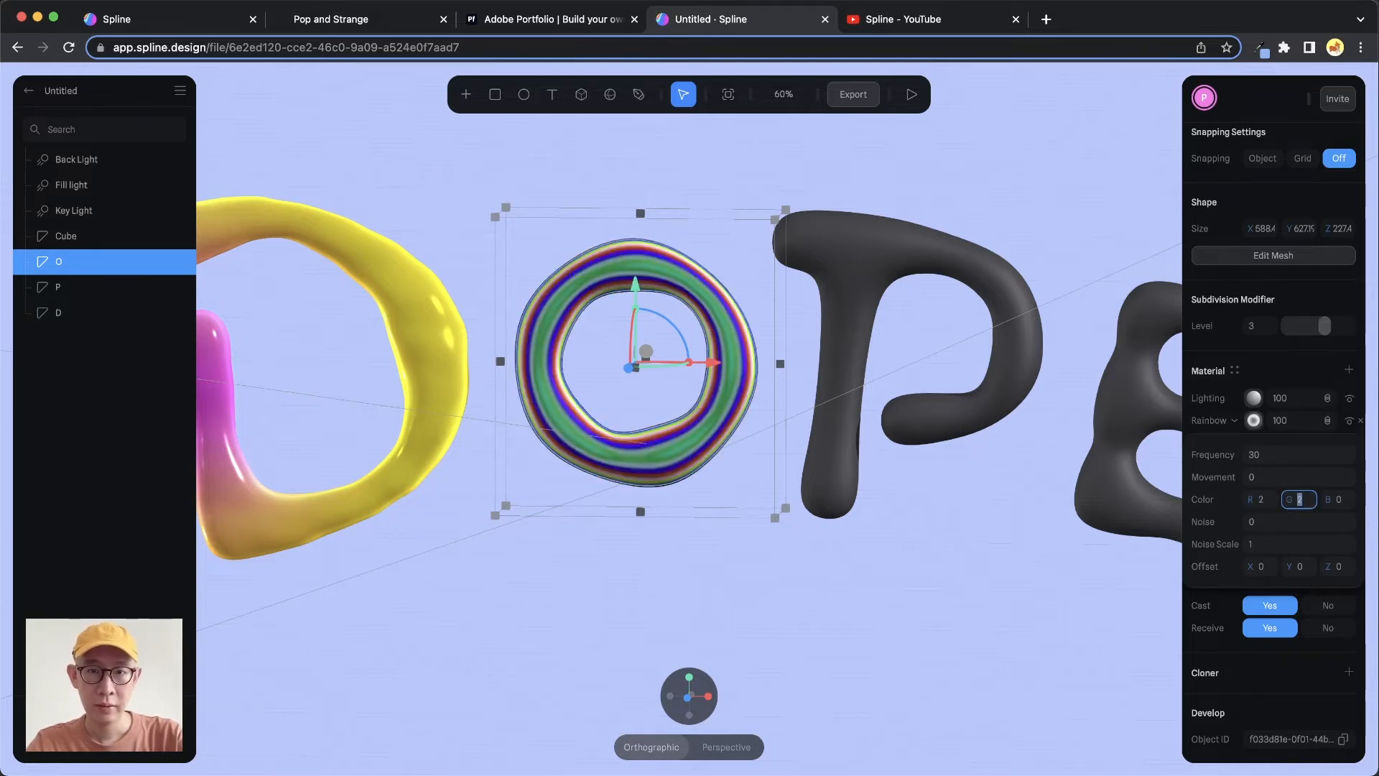
pyautogui.write('-2')
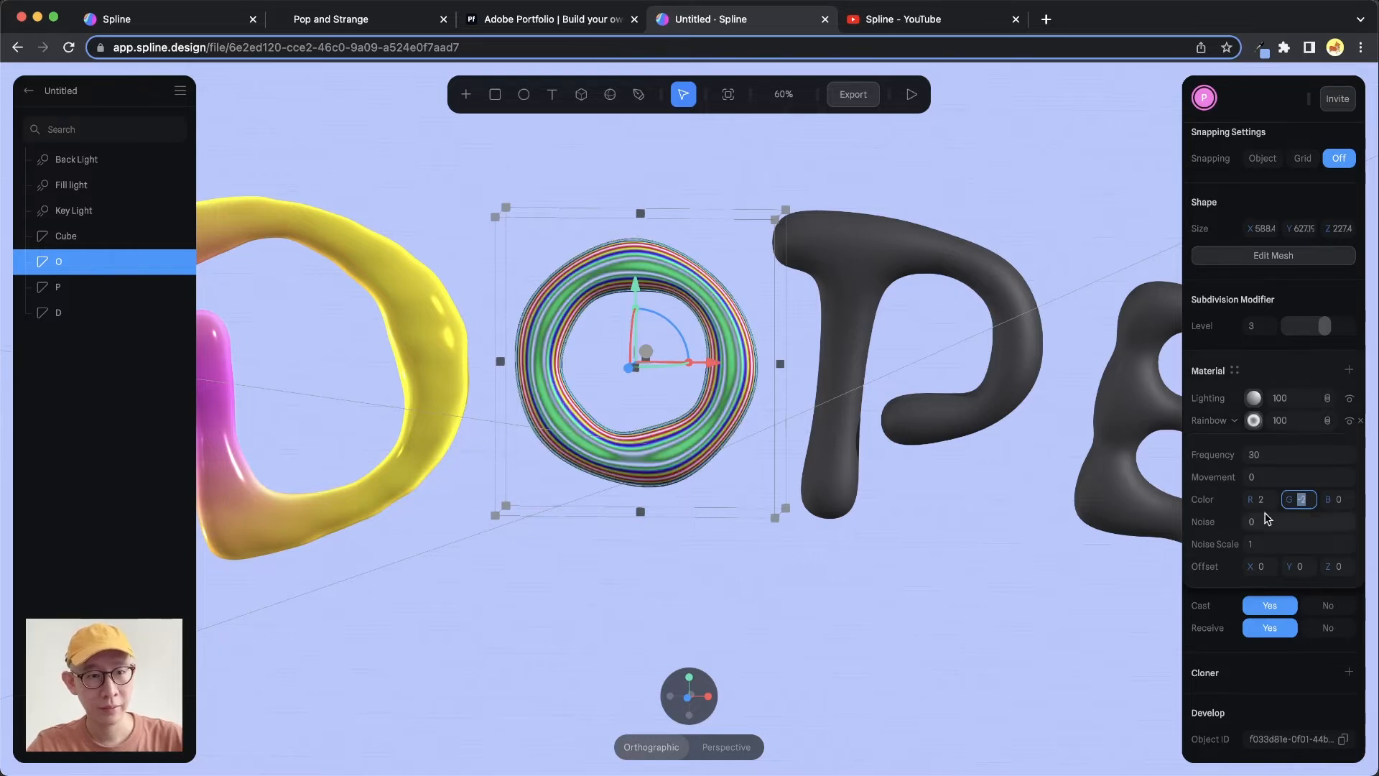
# Set the Rainbow layer's color B value to -6
pyautogui.click(1337, 499)
pyautogui.press('Up')
pyautogui.press('Up')
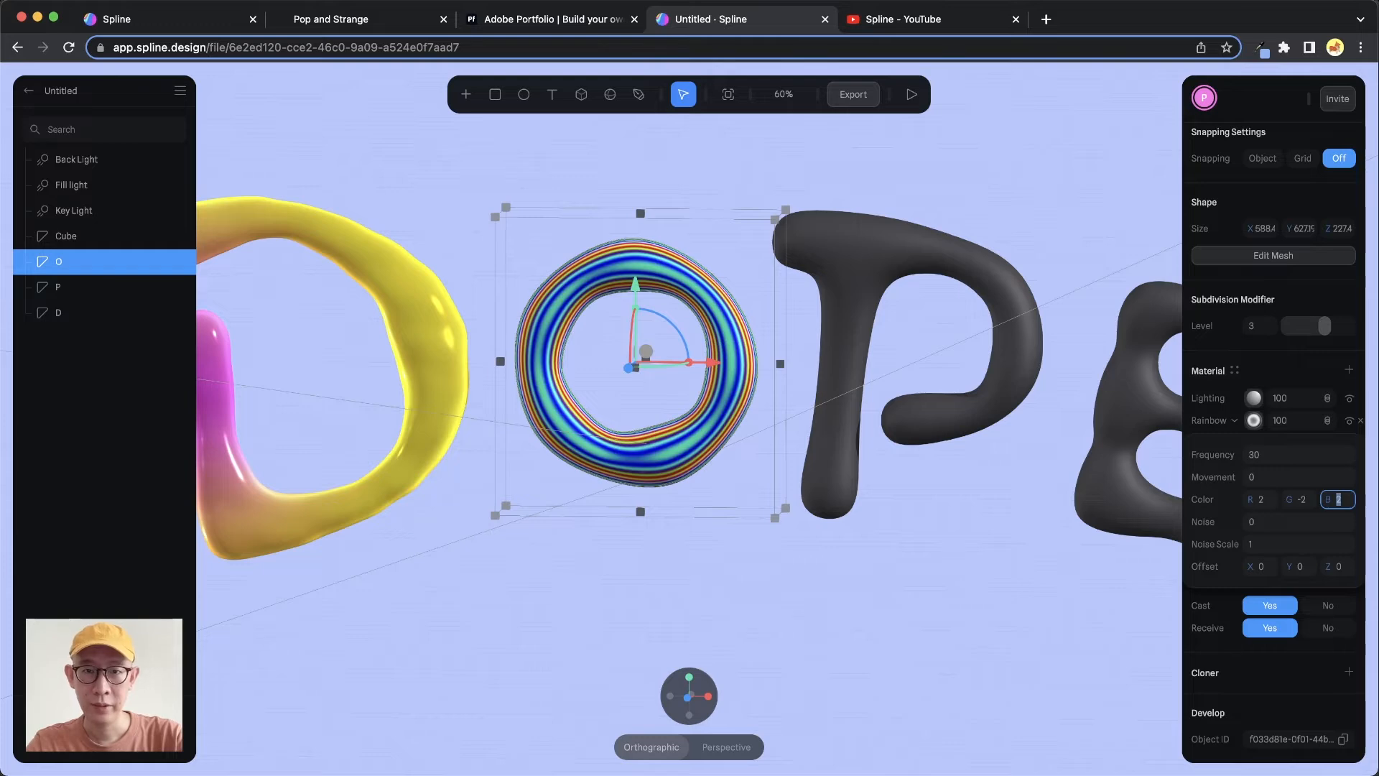
pyautogui.press('Down')
pyautogui.press('Down')
pyautogui.press('Down')
pyautogui.press('Down')
pyautogui.press('Down')
pyautogui.press('Down')
pyautogui.press('Down')
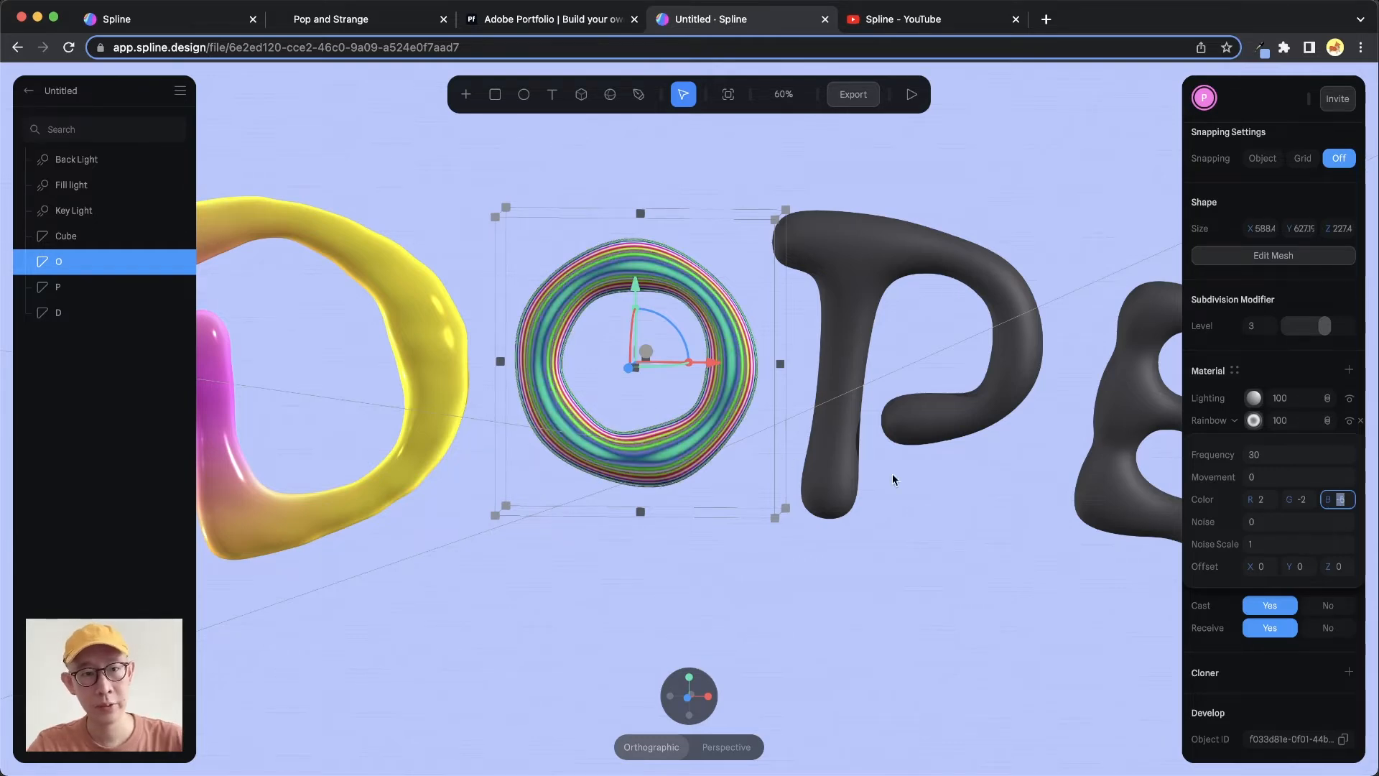
# Set the Rainbow layer's noise to 0.5
pyautogui.click(1292, 522)
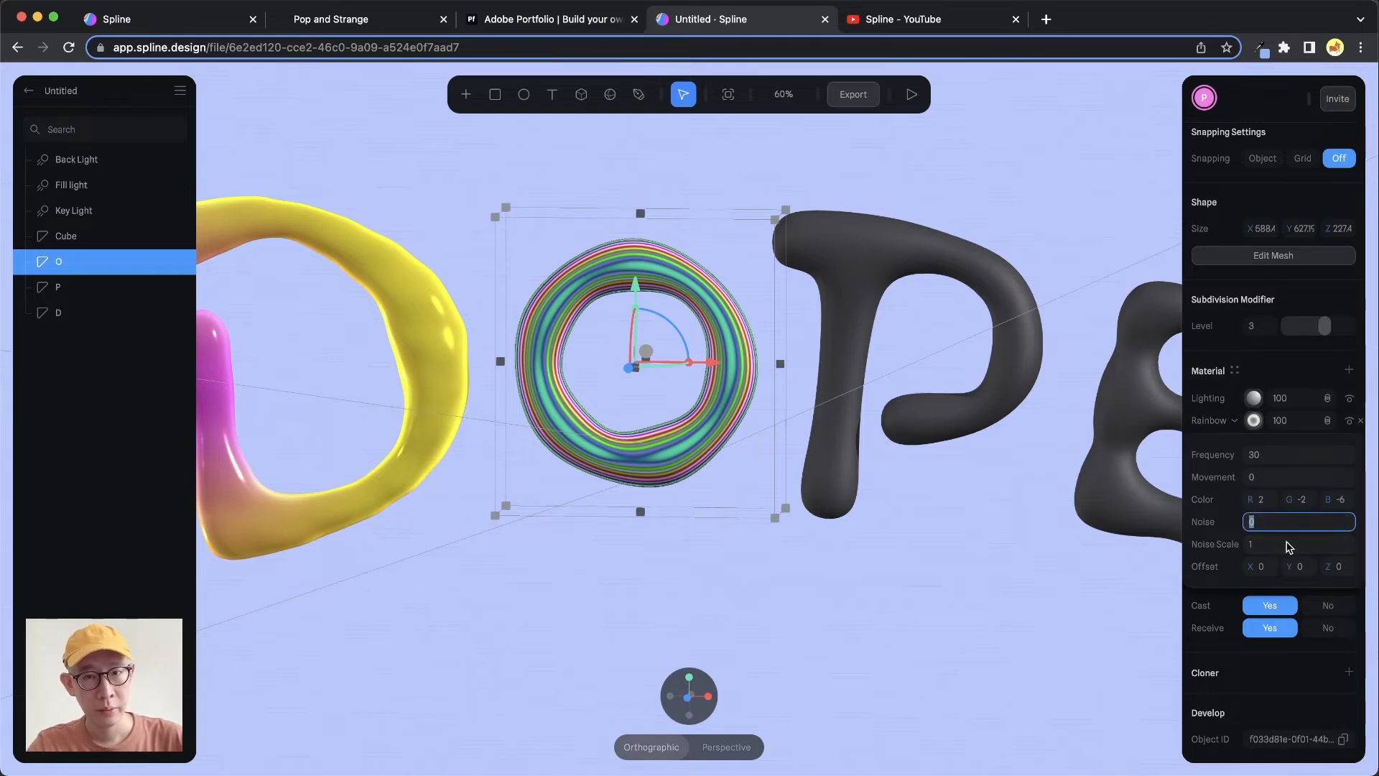
pyautogui.press('Up')
pyautogui.press('Up')
pyautogui.press('Up')
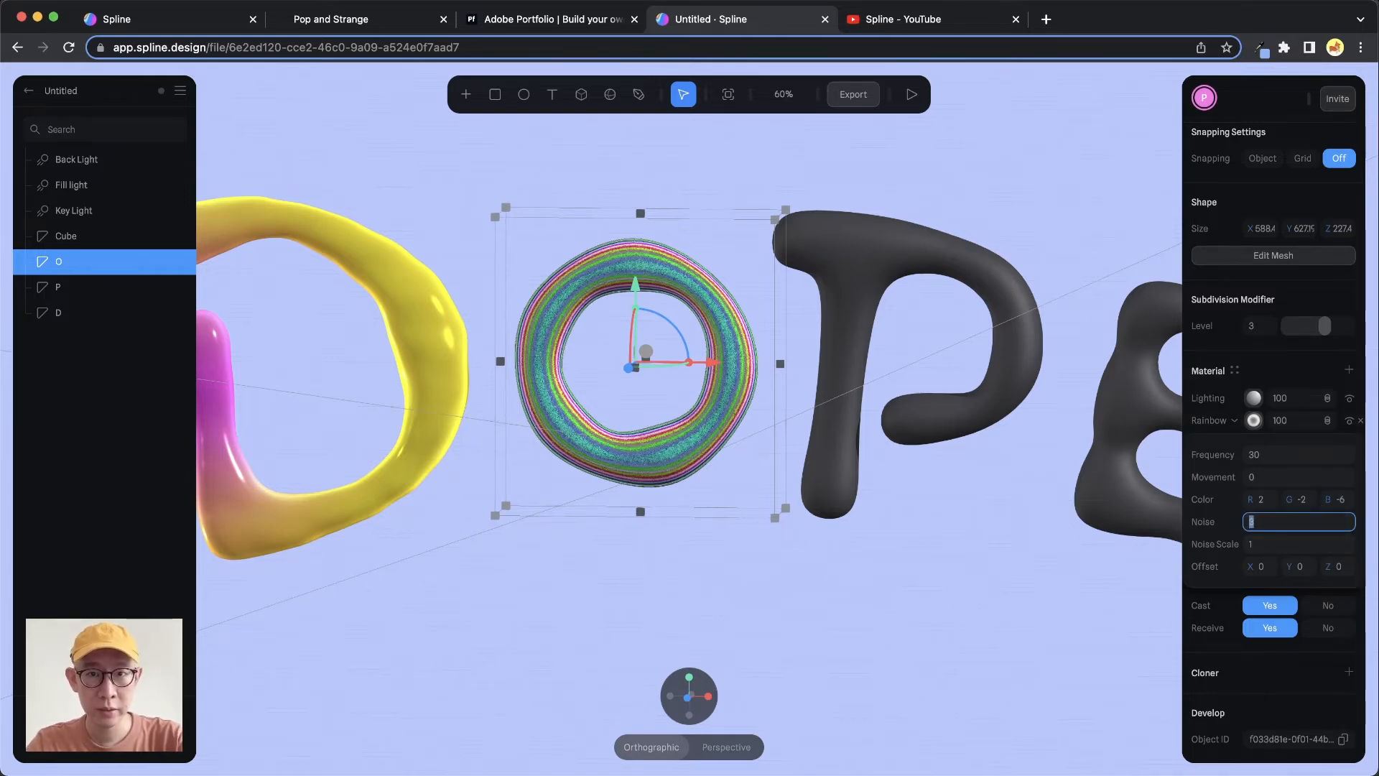
pyautogui.press('Up')
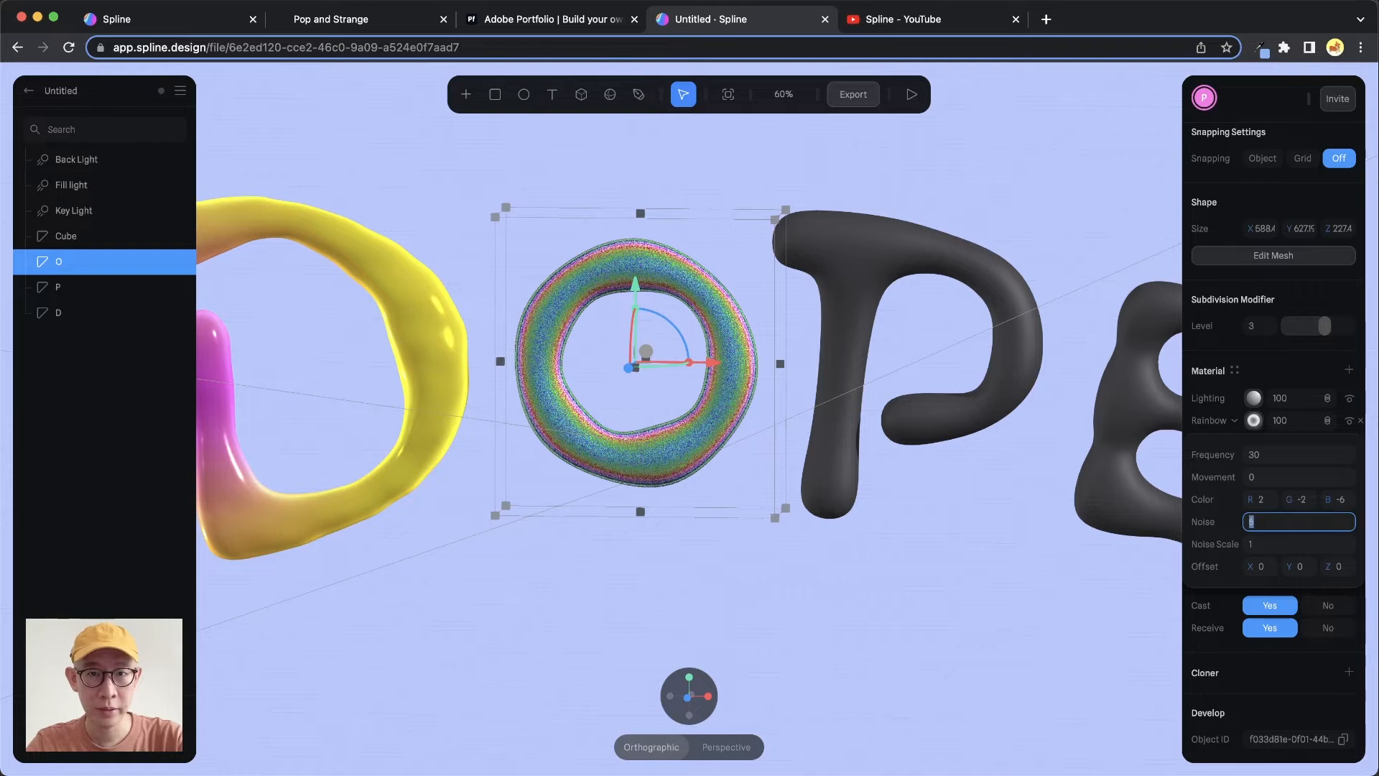
pyautogui.press('BackSpace')
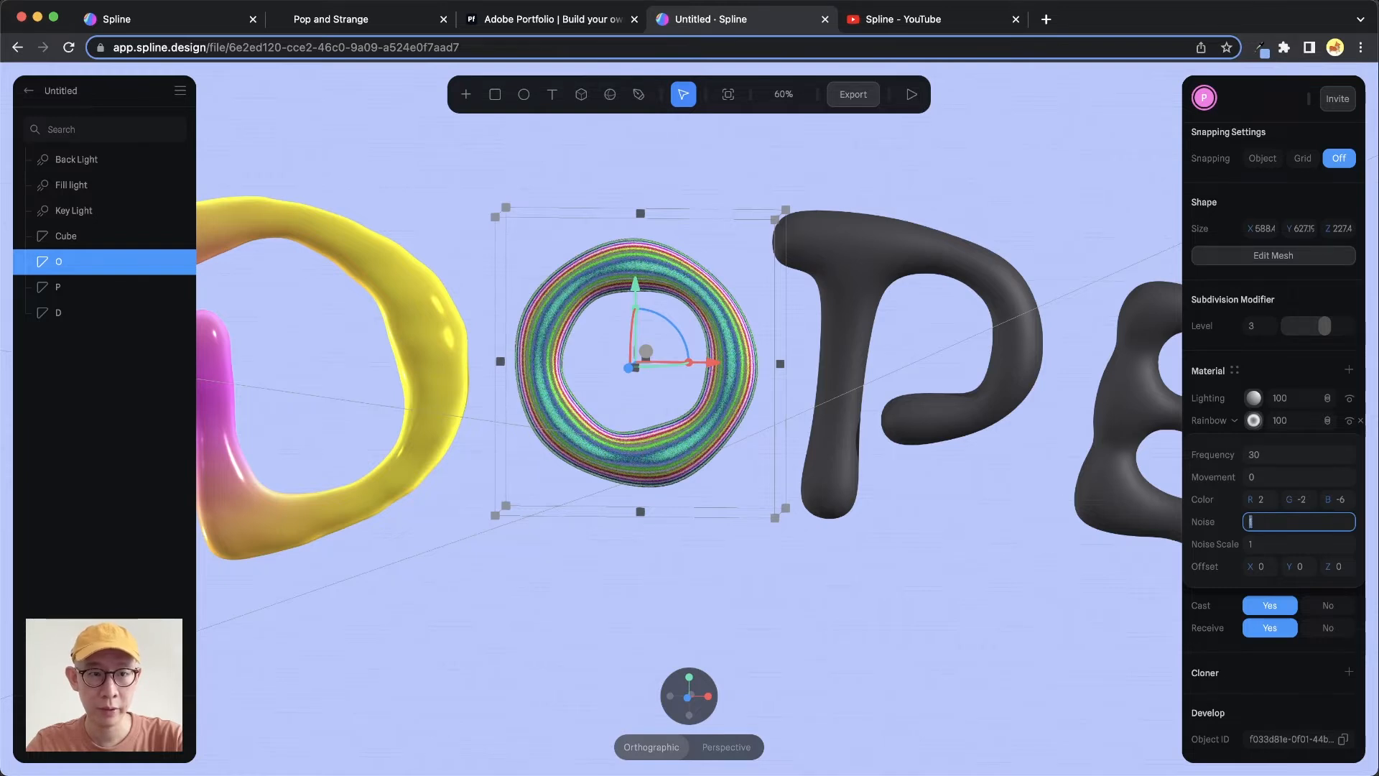
pyautogui.write('0.5')
pyautogui.press('Return')
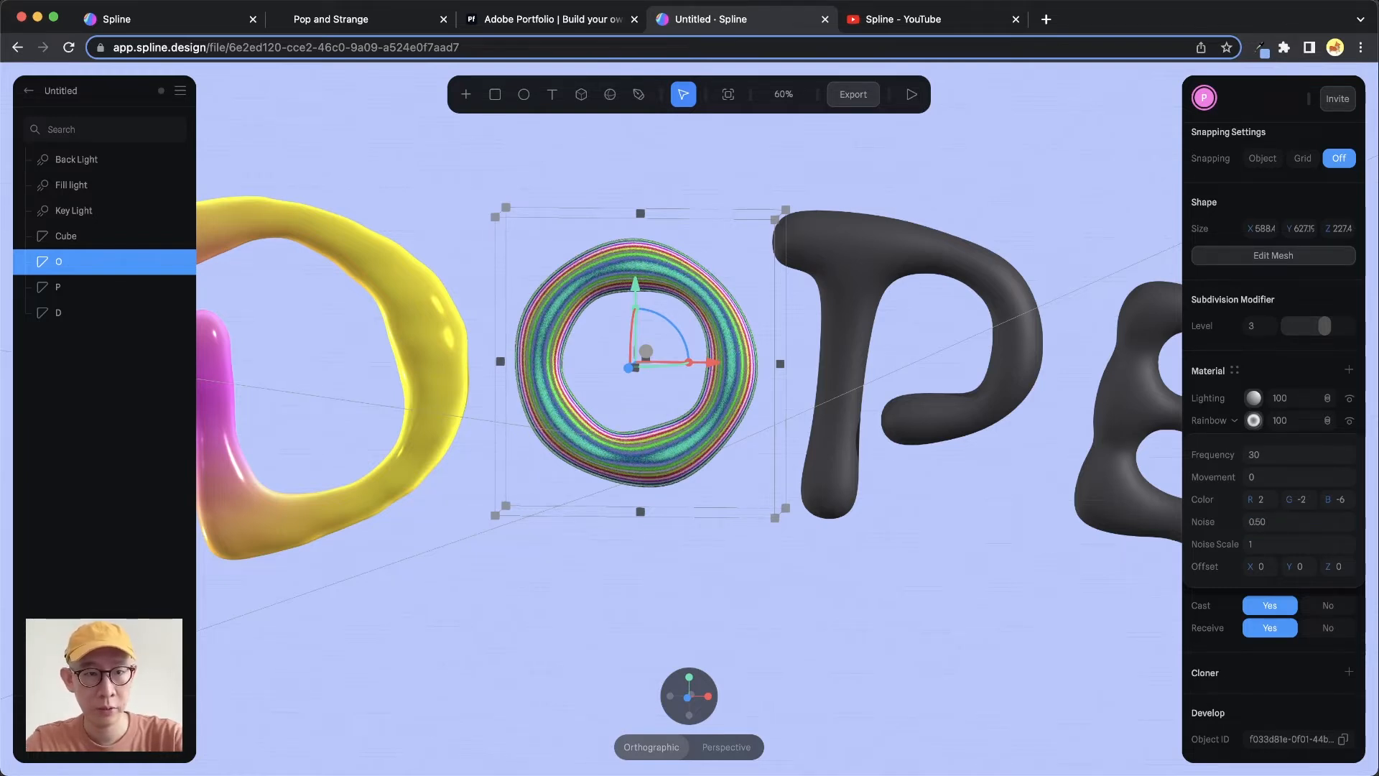
# Set the Rainbow layer's noise scale to 0.3
pyautogui.click(1274, 547)
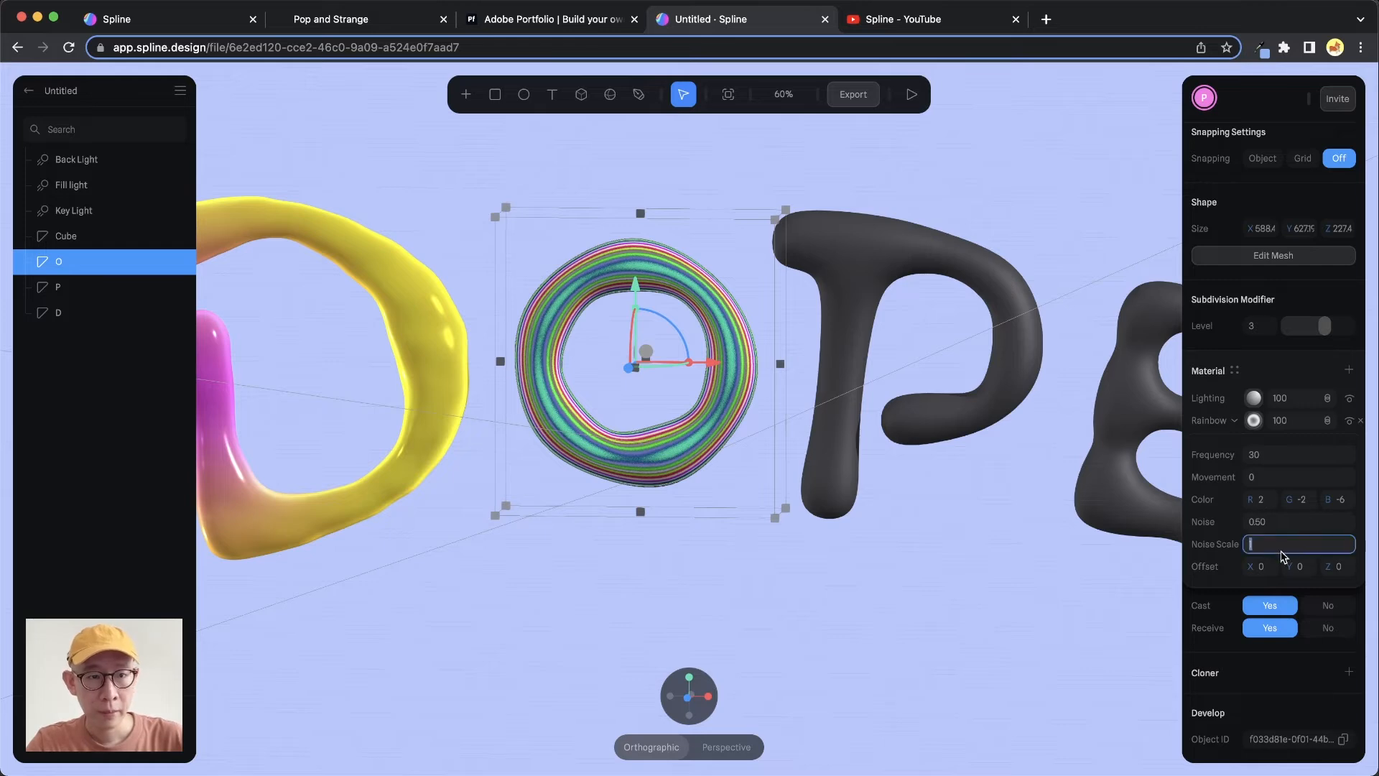
pyautogui.press('BackSpace')
pyautogui.press('Down')
pyautogui.press('Up')
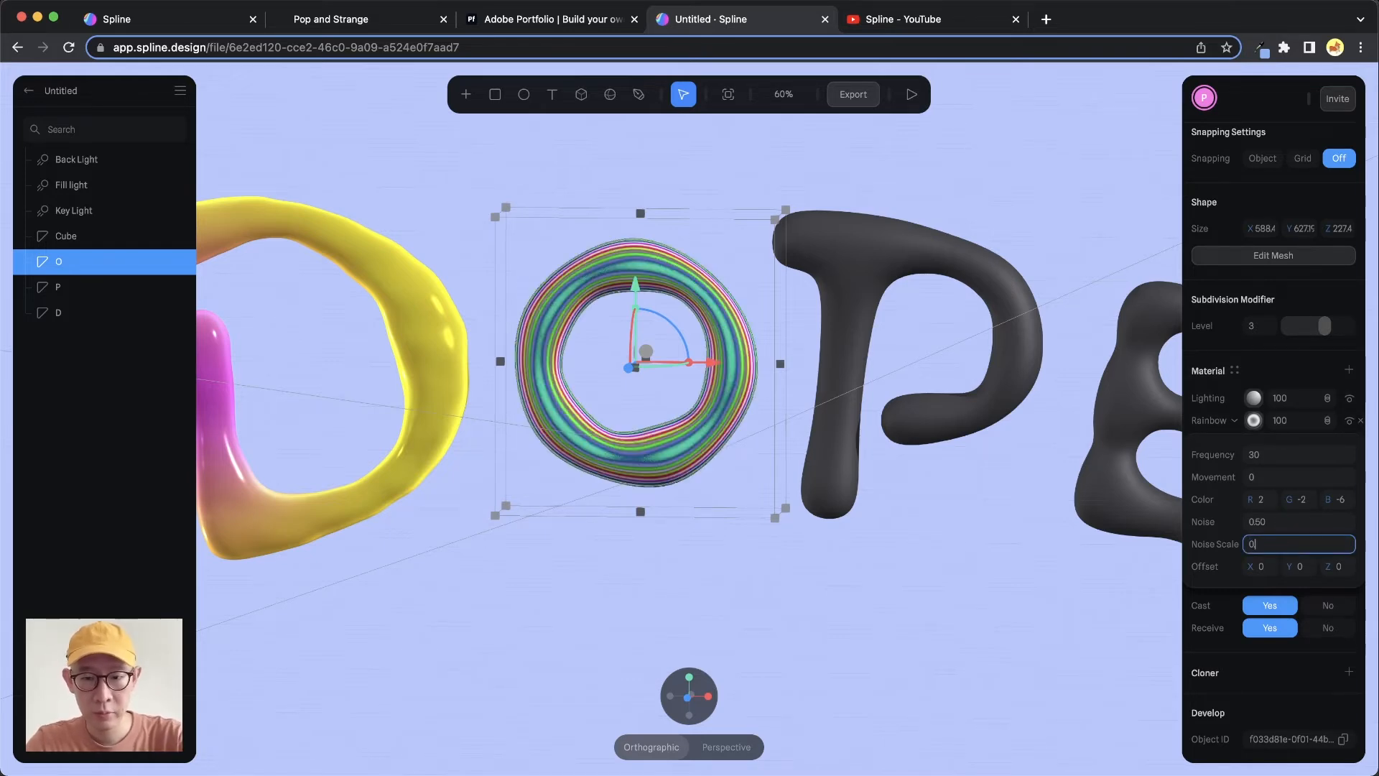
pyautogui.write('0.3')
pyautogui.press('Return')
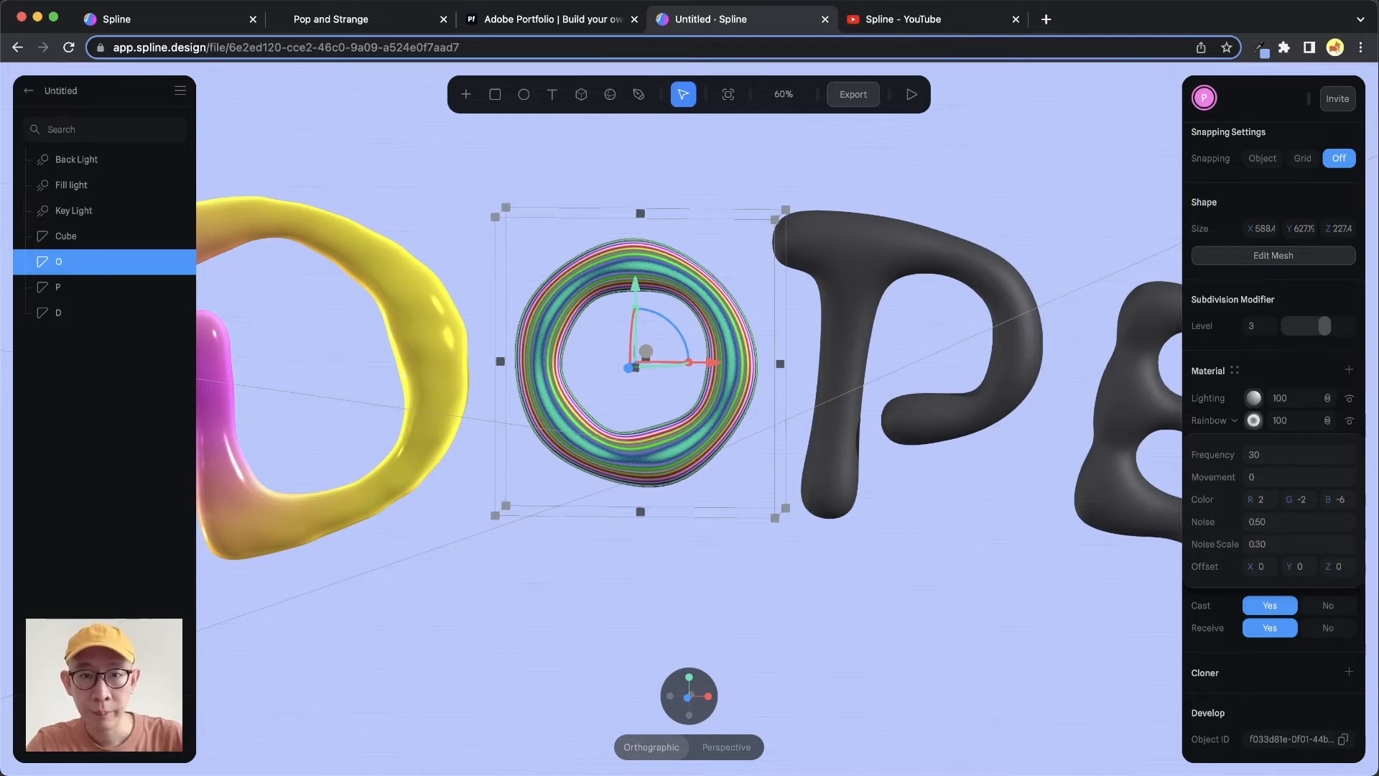
# Change the Rainbow layer's noise scale to 0.1
pyautogui.click(1277, 522)
pyautogui.press('Up')
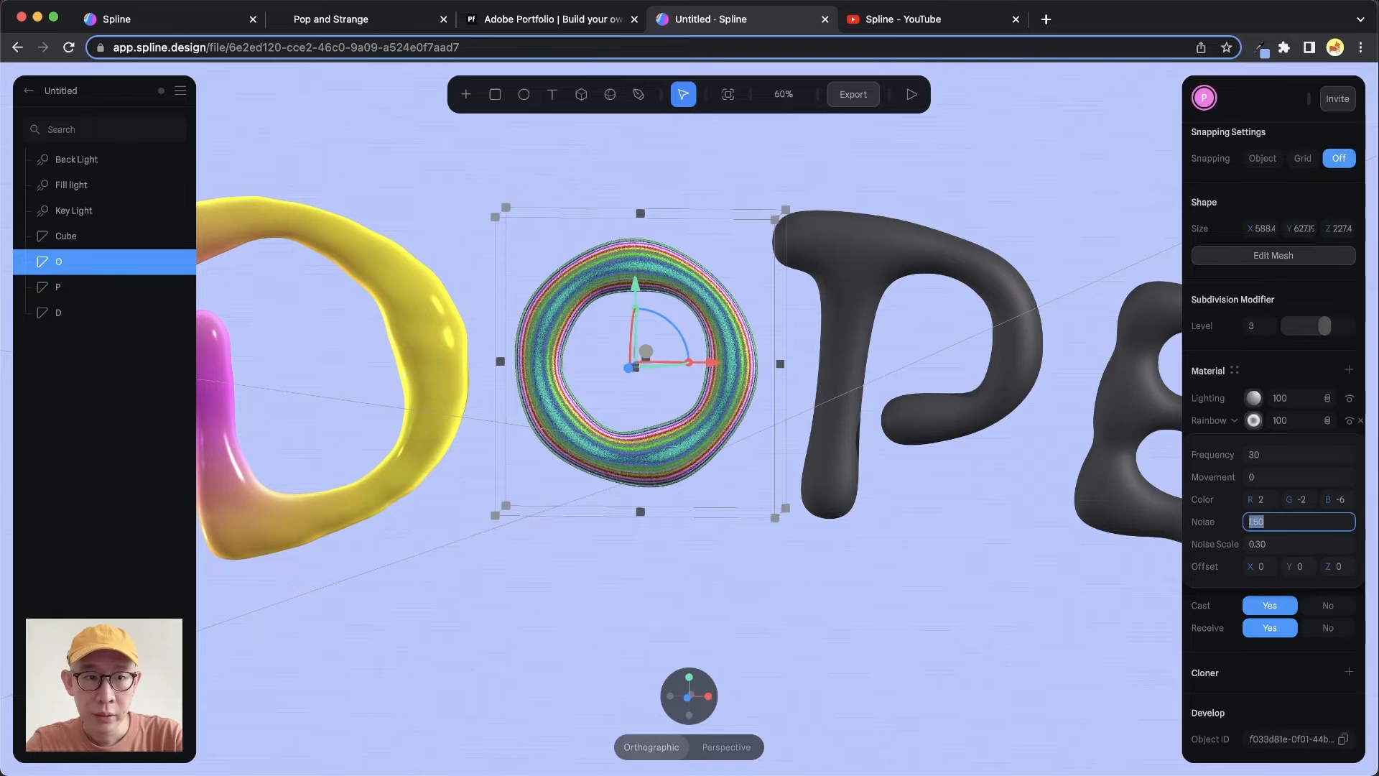
pyautogui.press('Down')
pyautogui.click(1300, 544)
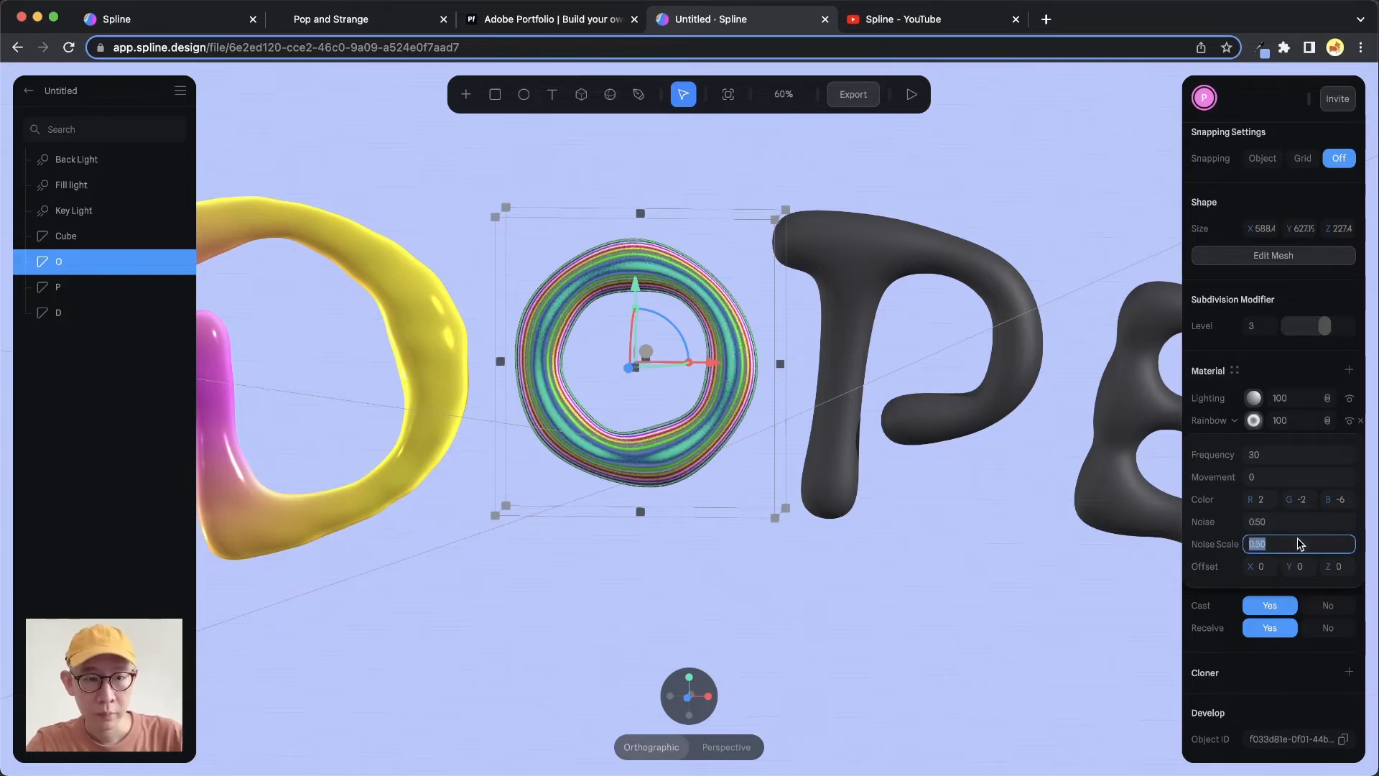
pyautogui.write('0.1')
pyautogui.press('Return')
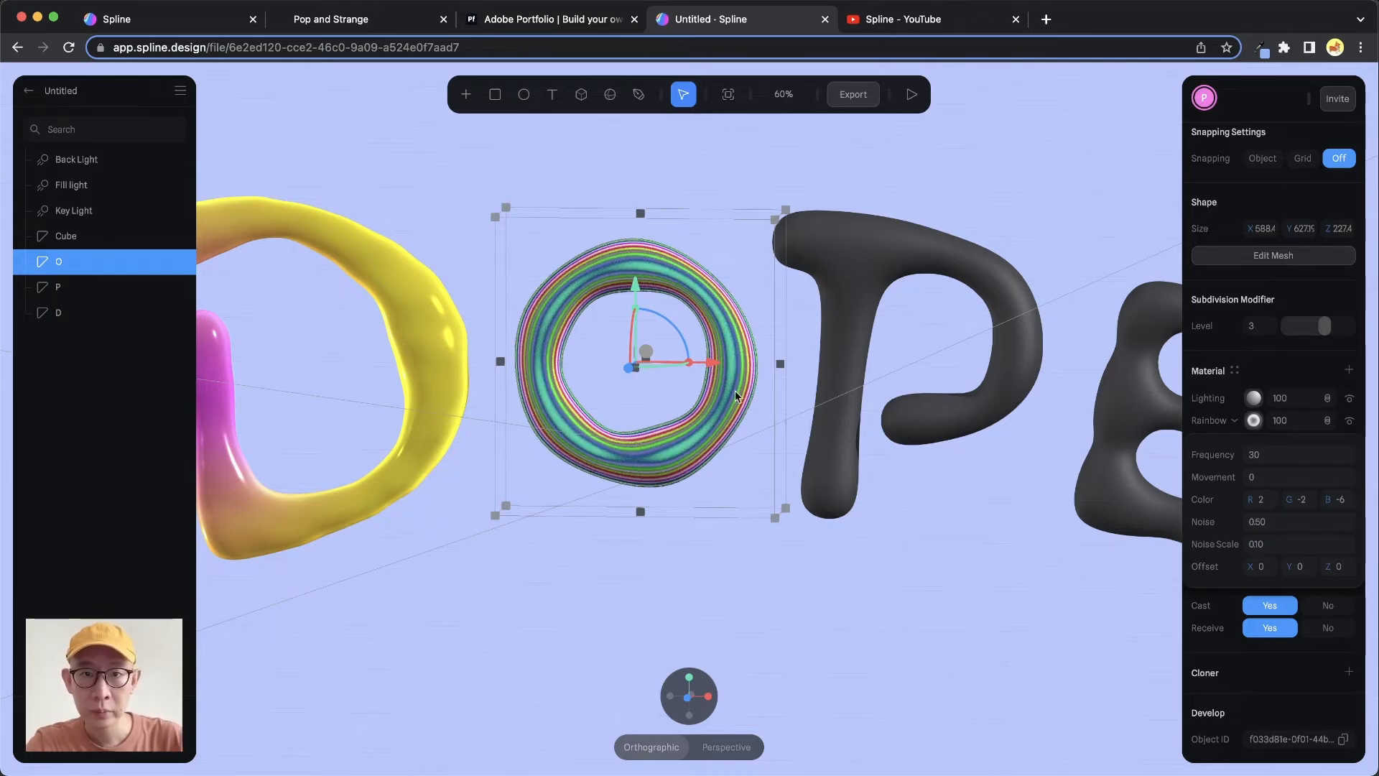
# Nudge the Rainbow layer's frequency up and down to preview the stripe density
pyautogui.click(1264, 463)
pyautogui.press('Up')
pyautogui.press('Up')
pyautogui.press('Up')
pyautogui.press('Up')
pyautogui.press('Up')
pyautogui.press('Up')
pyautogui.press('Up')
pyautogui.press('Up')
pyautogui.press('Up')
pyautogui.press('Up')
pyautogui.press('Up')
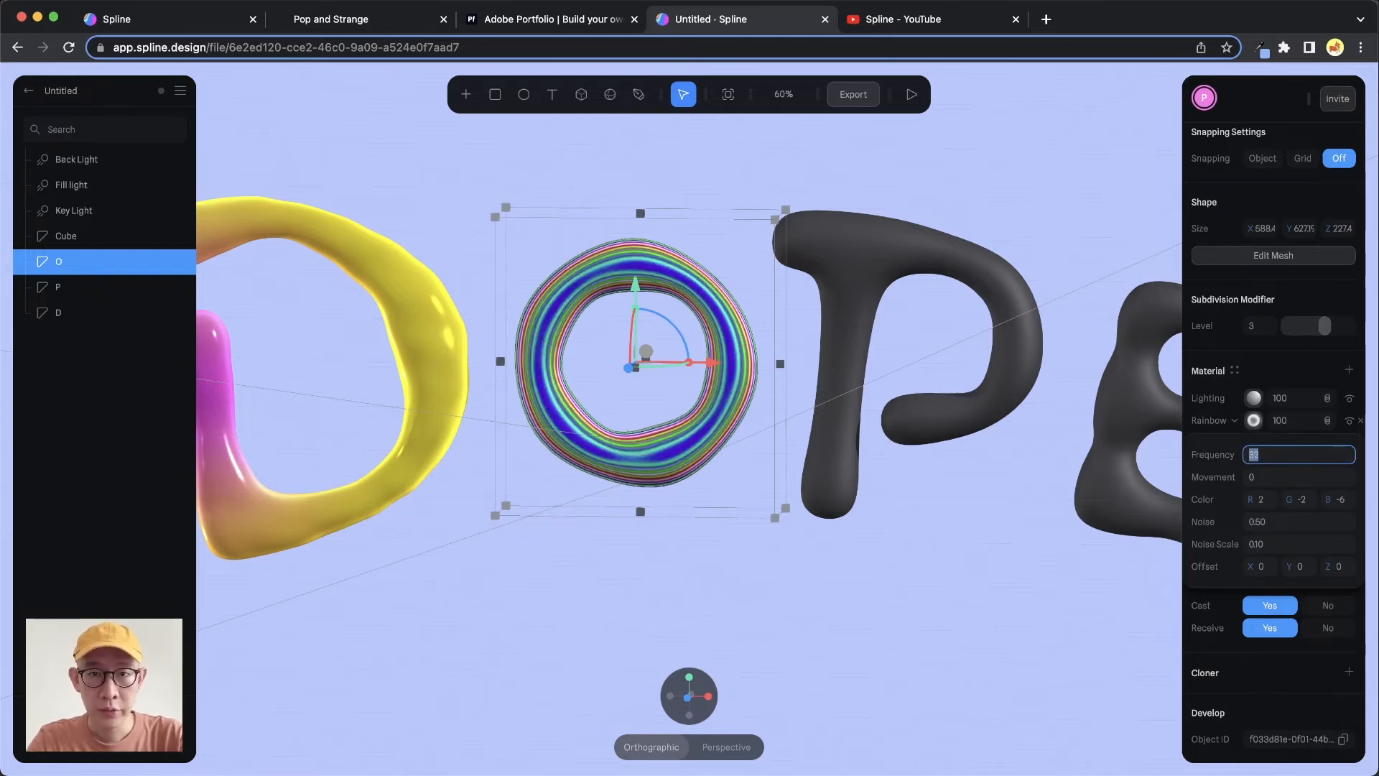
pyautogui.press('Down')
pyautogui.press('Down')
pyautogui.press('Down')
pyautogui.press('Down')
pyautogui.press('Down')
pyautogui.press('Down')
pyautogui.press('Down')
pyautogui.press('Down')
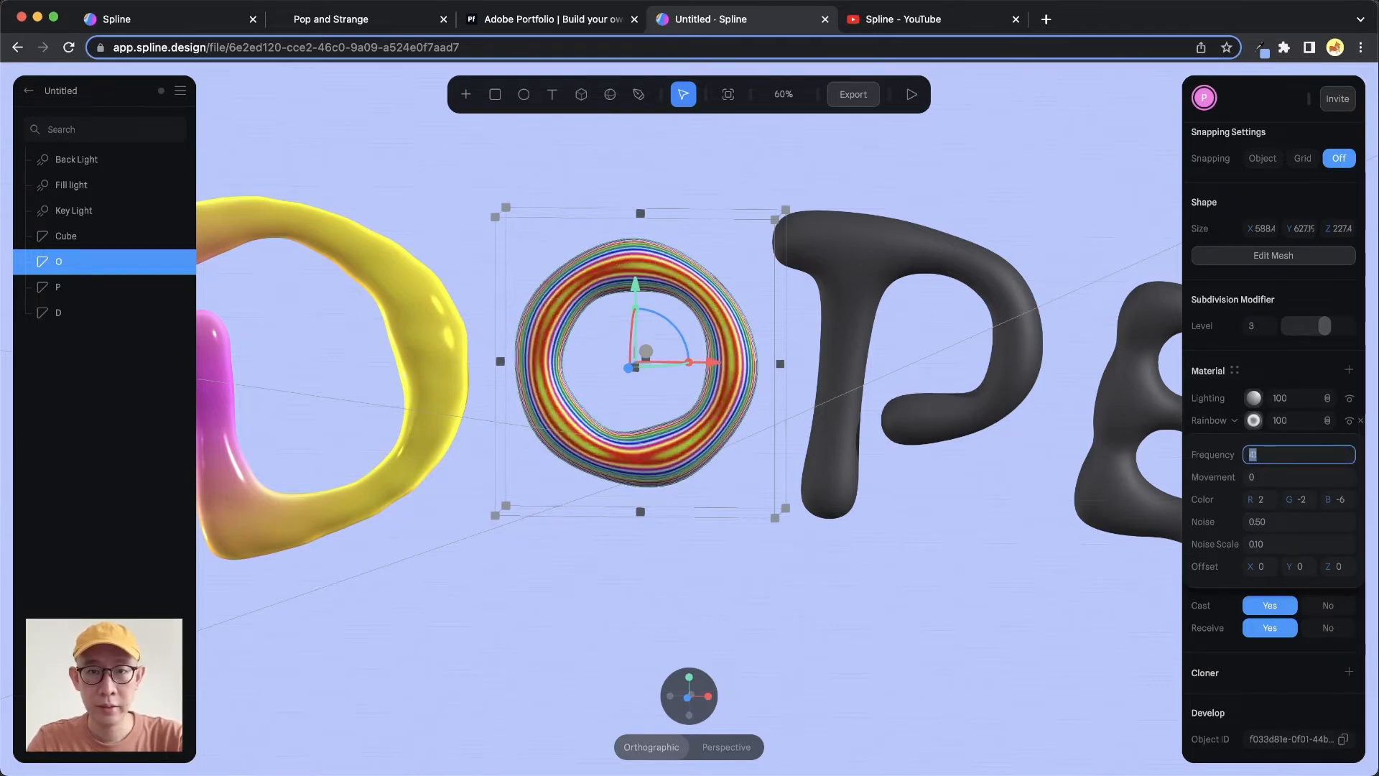
# Step the Rainbow layer's frequency up once and back down again
pyautogui.press('Up')
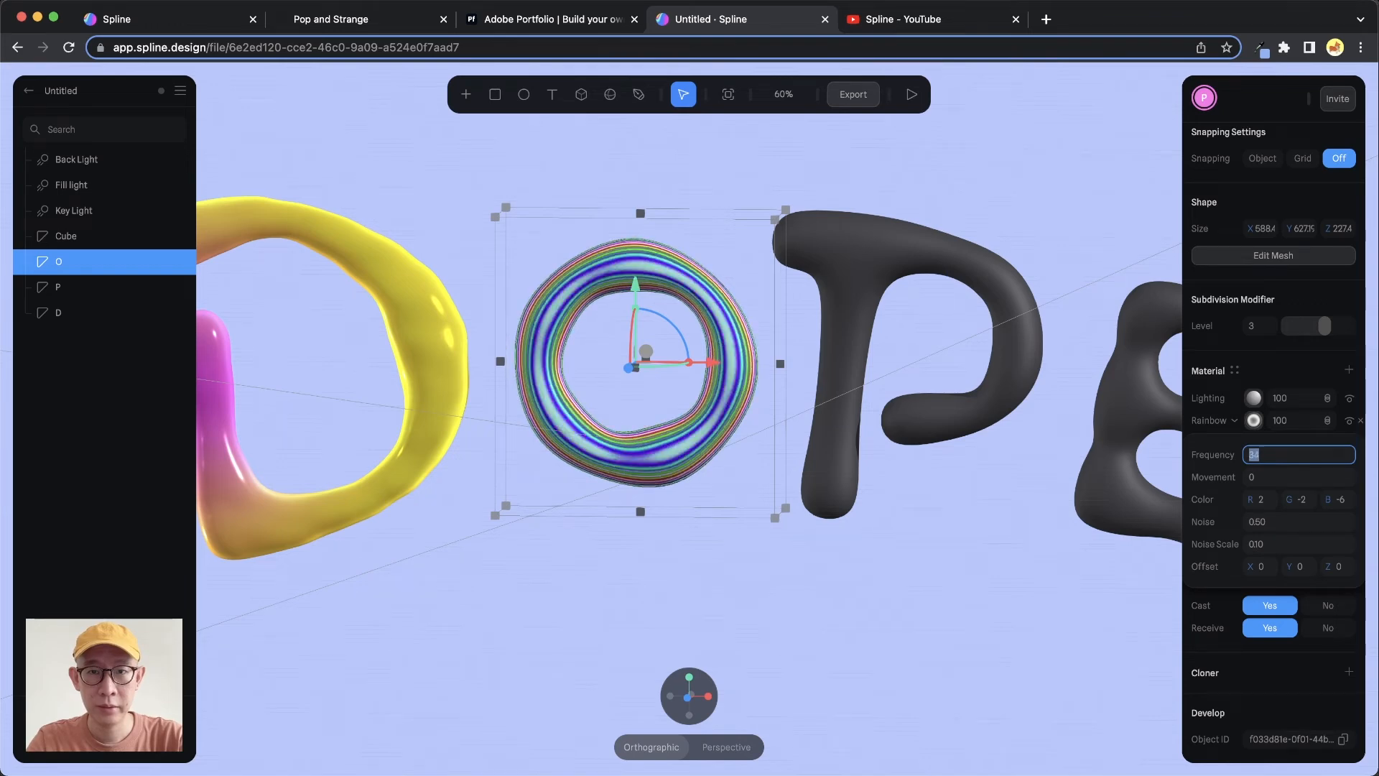
pyautogui.press('Down')
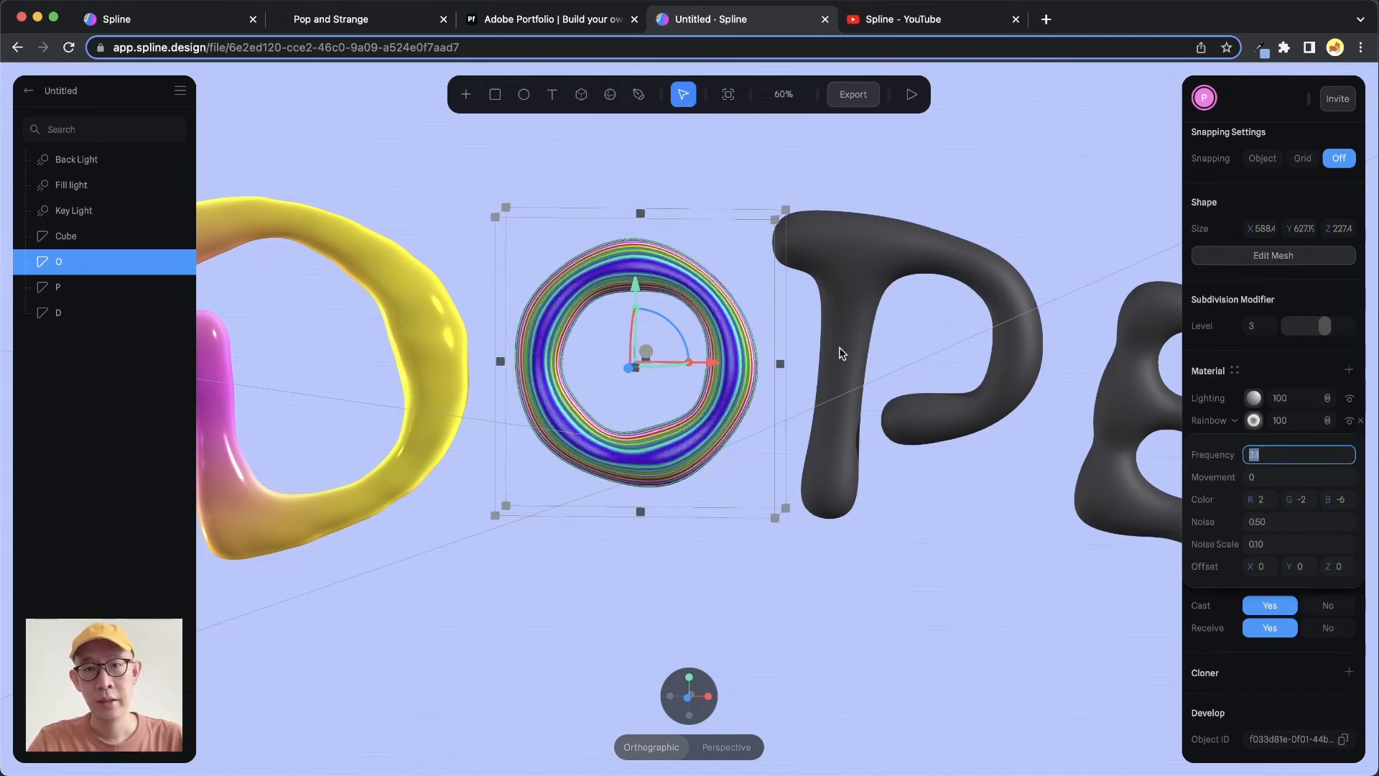
pyautogui.moveTo(836, 318)
pyautogui.mouseDown()
pyautogui.moveTo(770, 347)
pyautogui.moveTo(764, 369)
pyautogui.moveTo(831, 347)
pyautogui.moveTo(884, 289)
pyautogui.moveTo(865, 317)
pyautogui.moveTo(787, 344)
pyautogui.moveTo(776, 290)
pyautogui.moveTo(800, 320)
pyautogui.moveTo(862, 321)
pyautogui.moveTo(816, 317)
pyautogui.moveTo(840, 308)
pyautogui.moveTo(814, 318)
pyautogui.mouseUp()
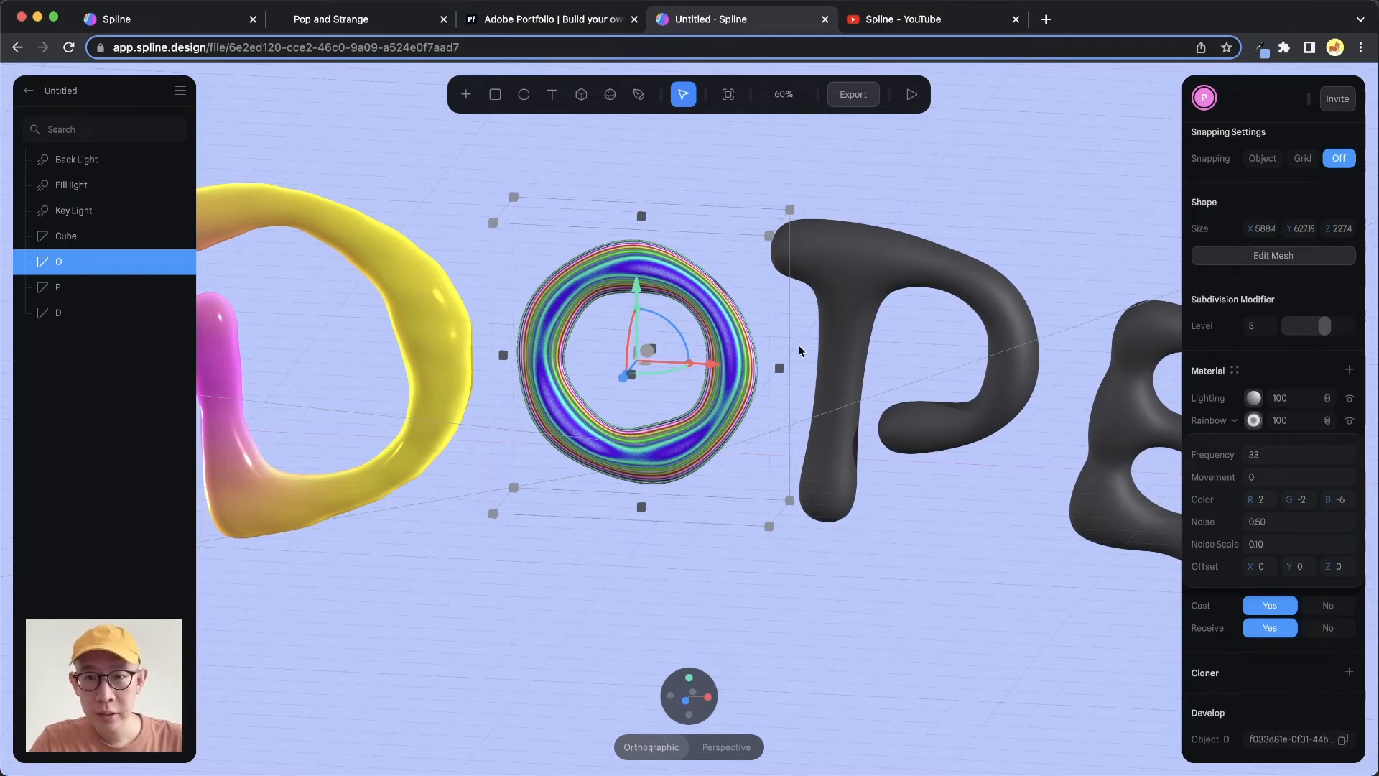
# Deselect the letters and turn off scene helpers in the global settings
pyautogui.click(1049, 190)
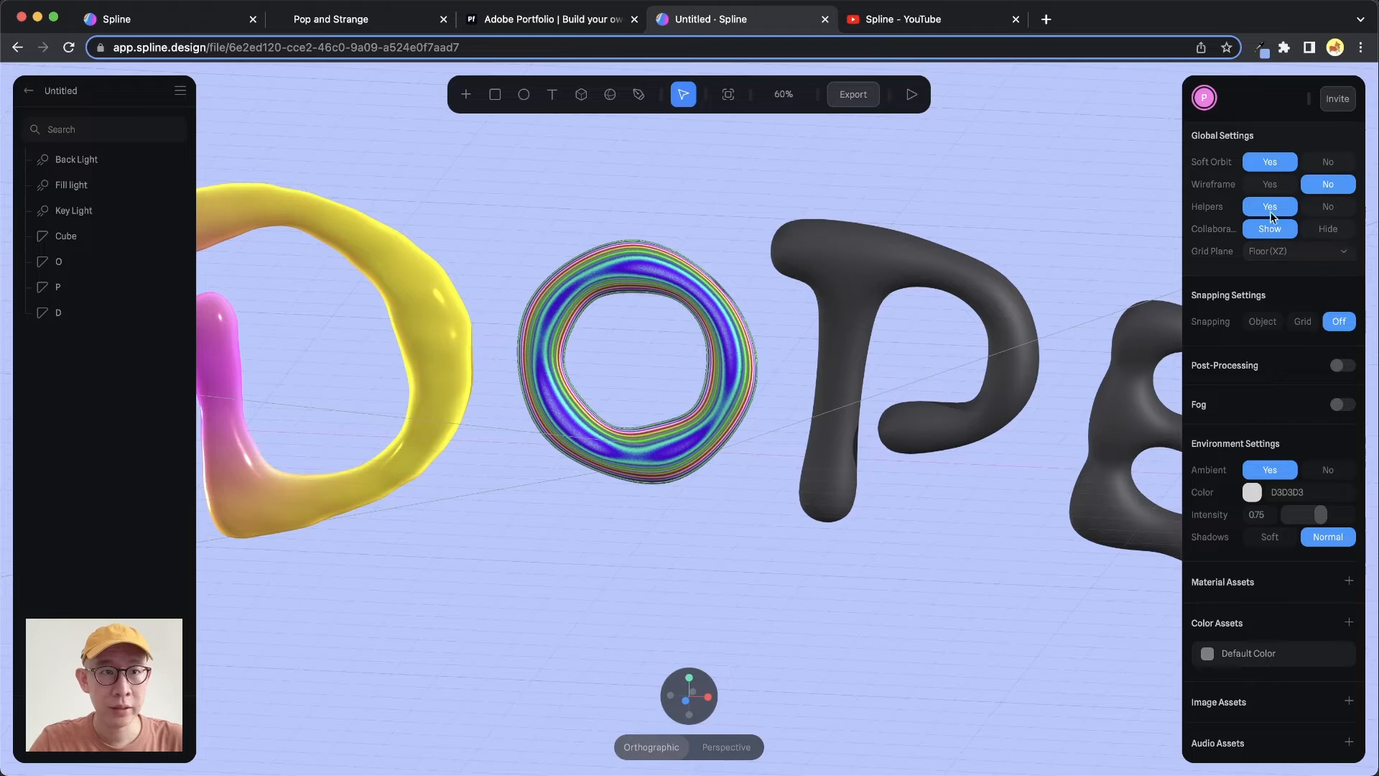
pyautogui.click(1325, 208)
pyautogui.scroll(-10, 805, 374)
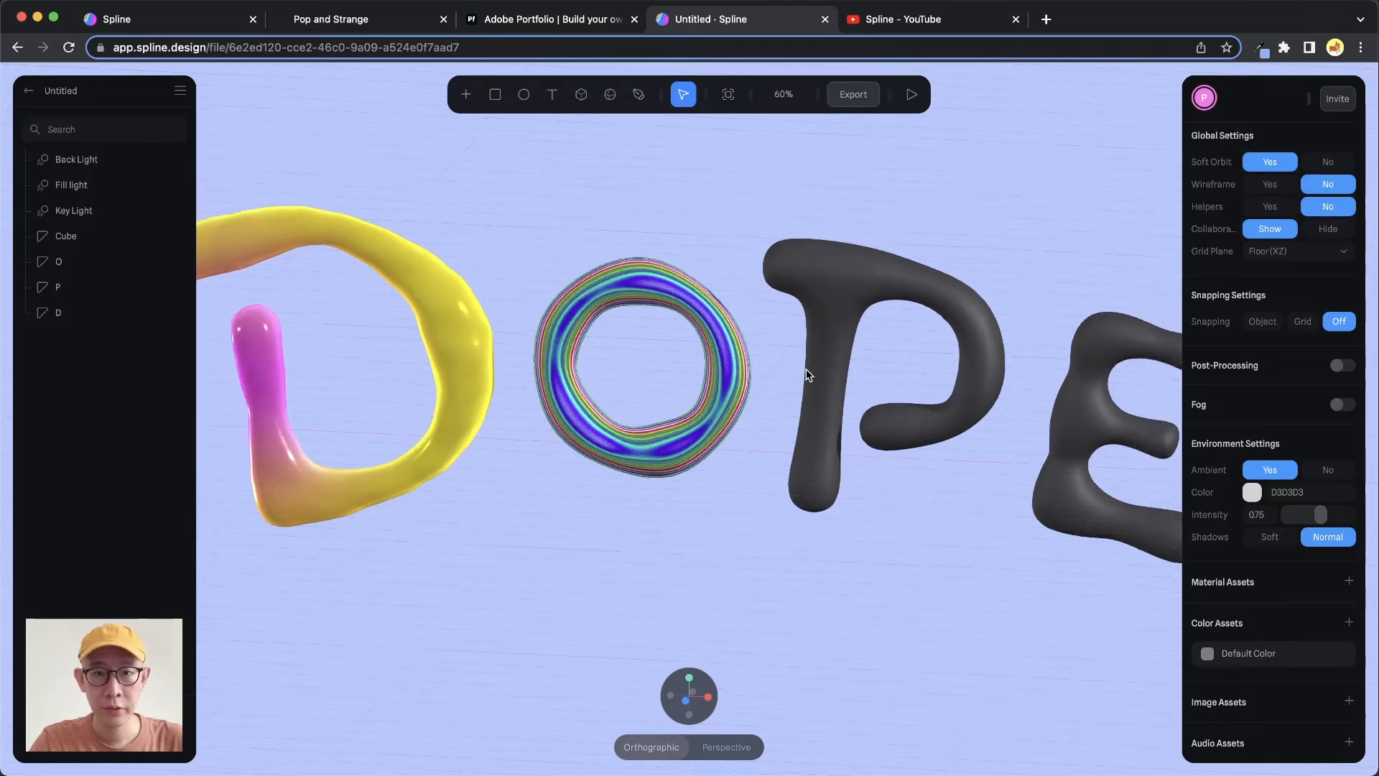
pyautogui.click(1286, 207)
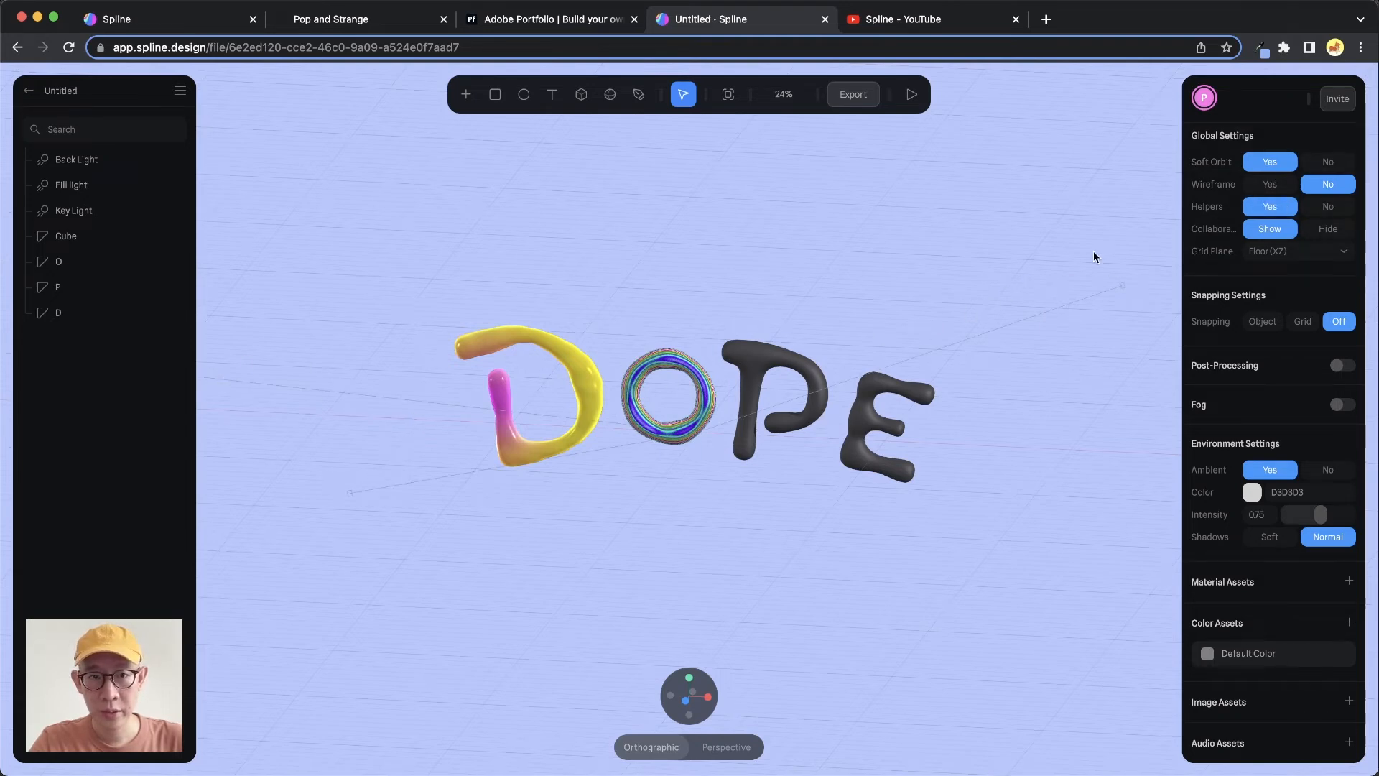
pyautogui.click(1330, 208)
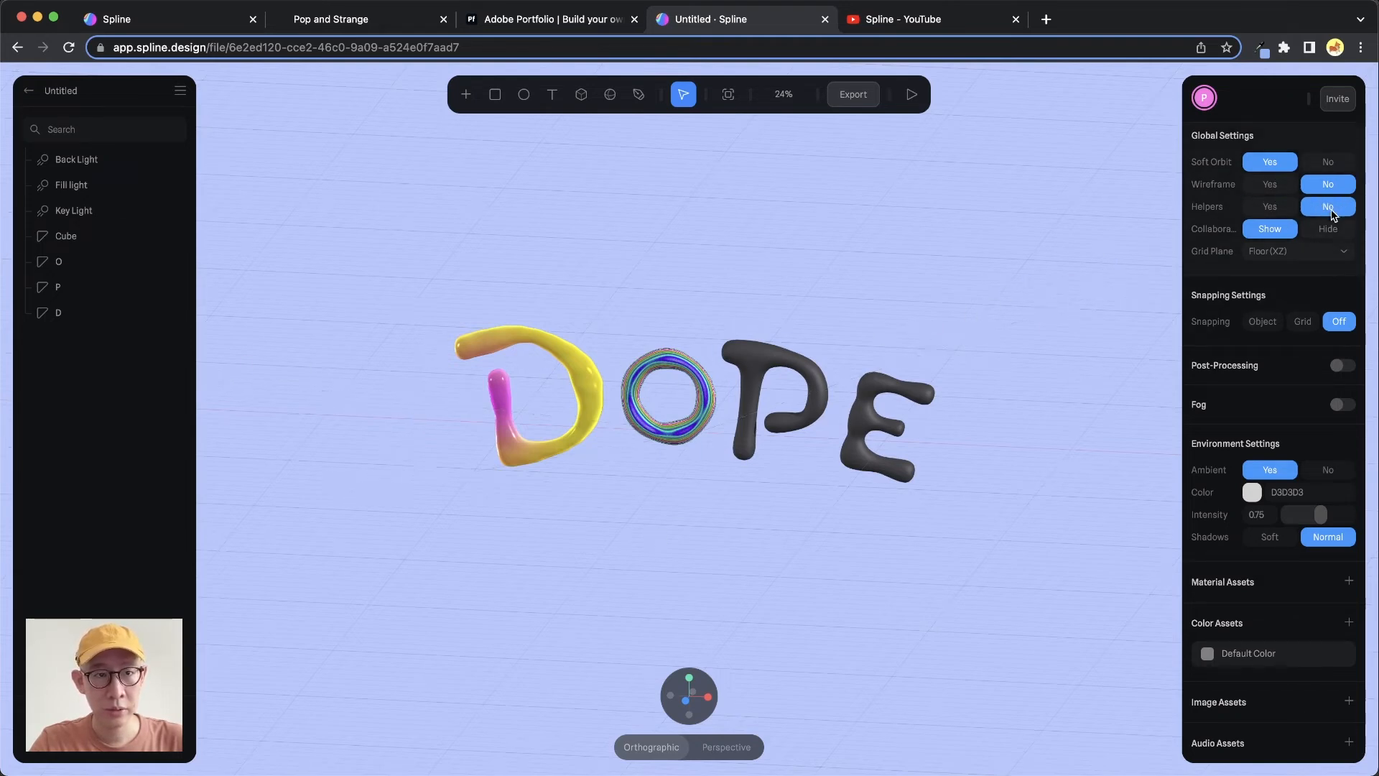
# Set the global grid plane to Off
pyautogui.click(1304, 252)
pyautogui.click(1297, 234)
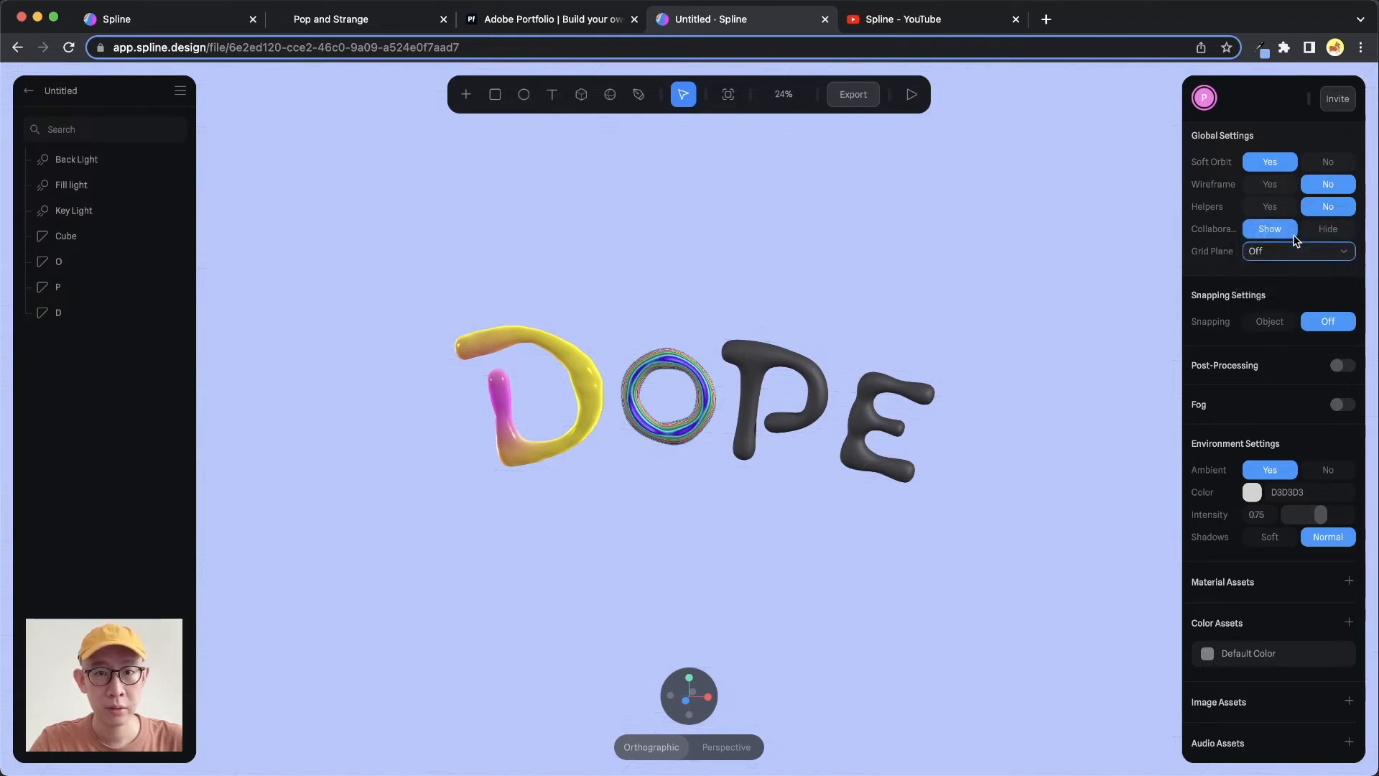
pyautogui.scroll(5, 787, 411)
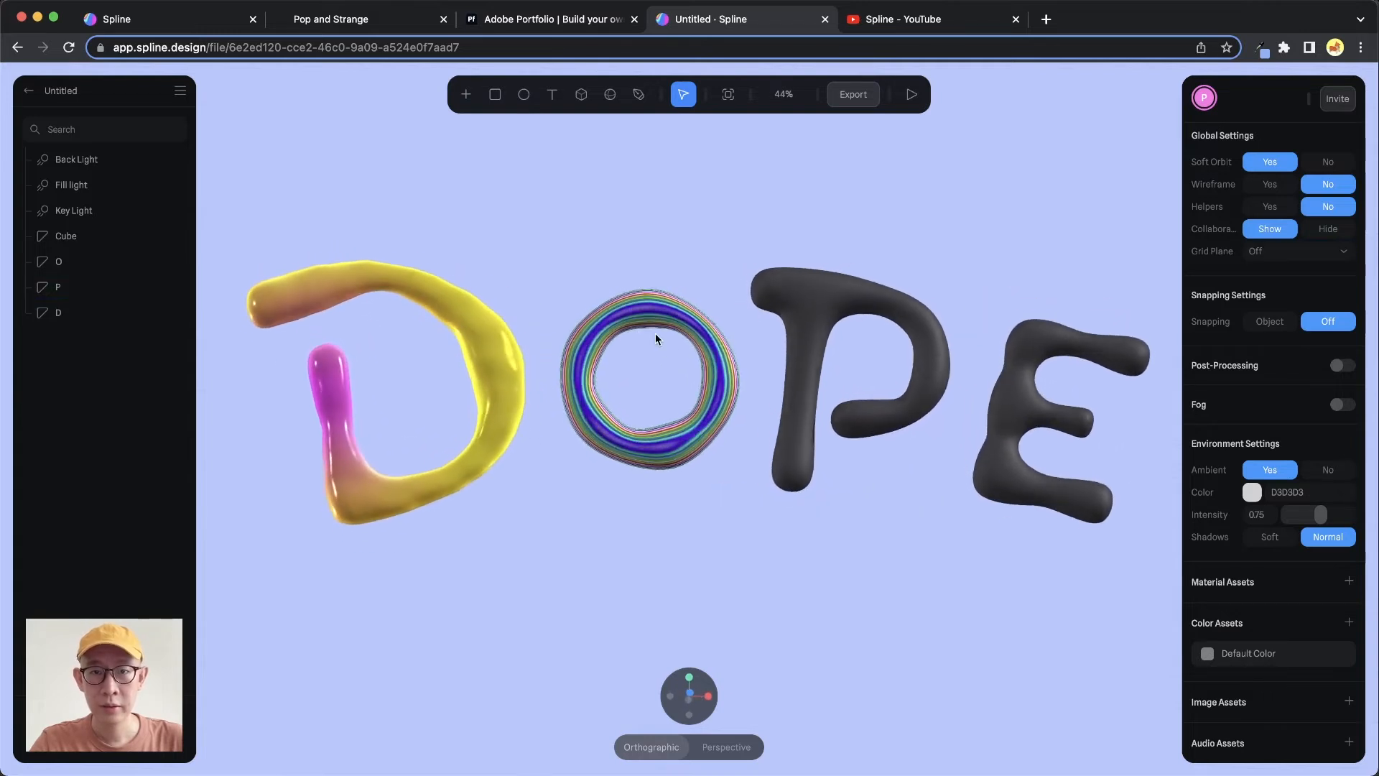
# Select the O letter and change its Lighting layer type to Physical
pyautogui.click(645, 352)
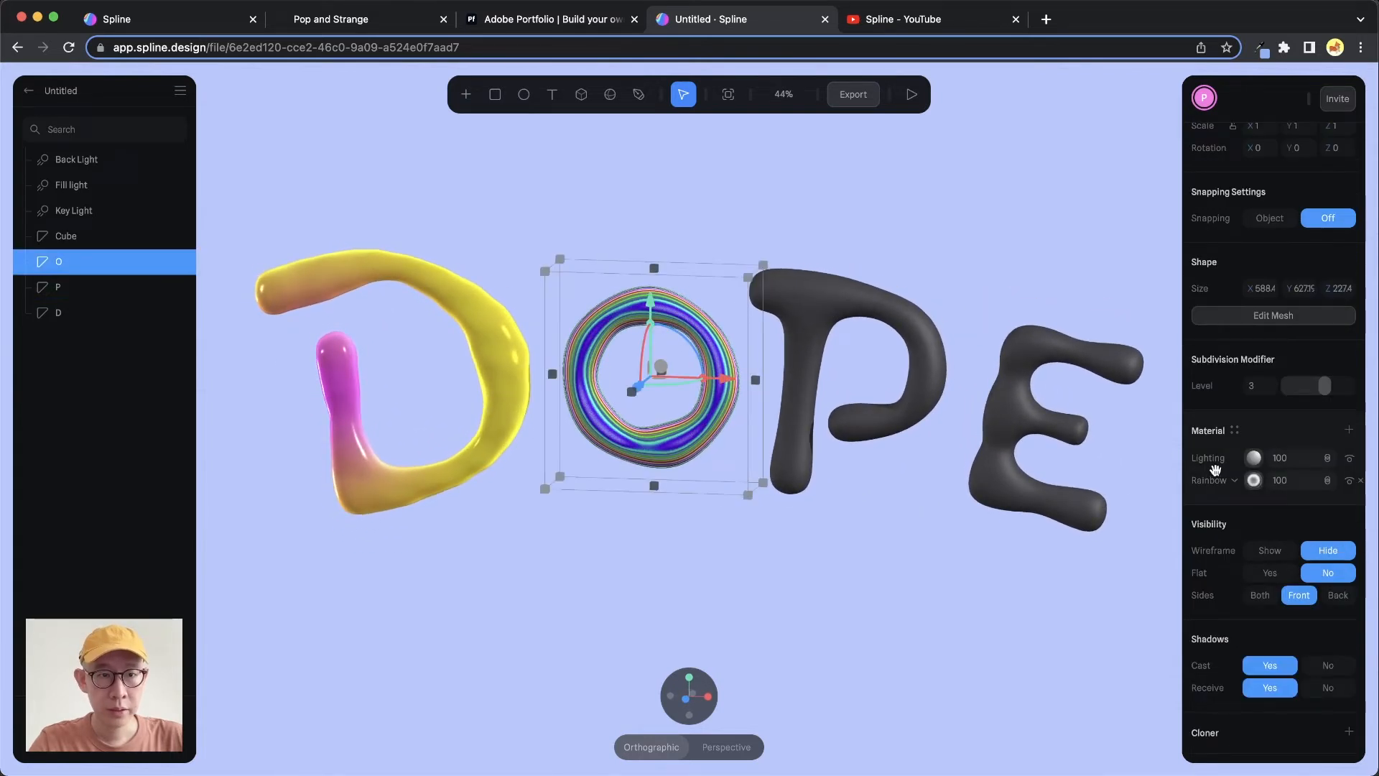
pyautogui.click(1253, 464)
pyautogui.click(1266, 492)
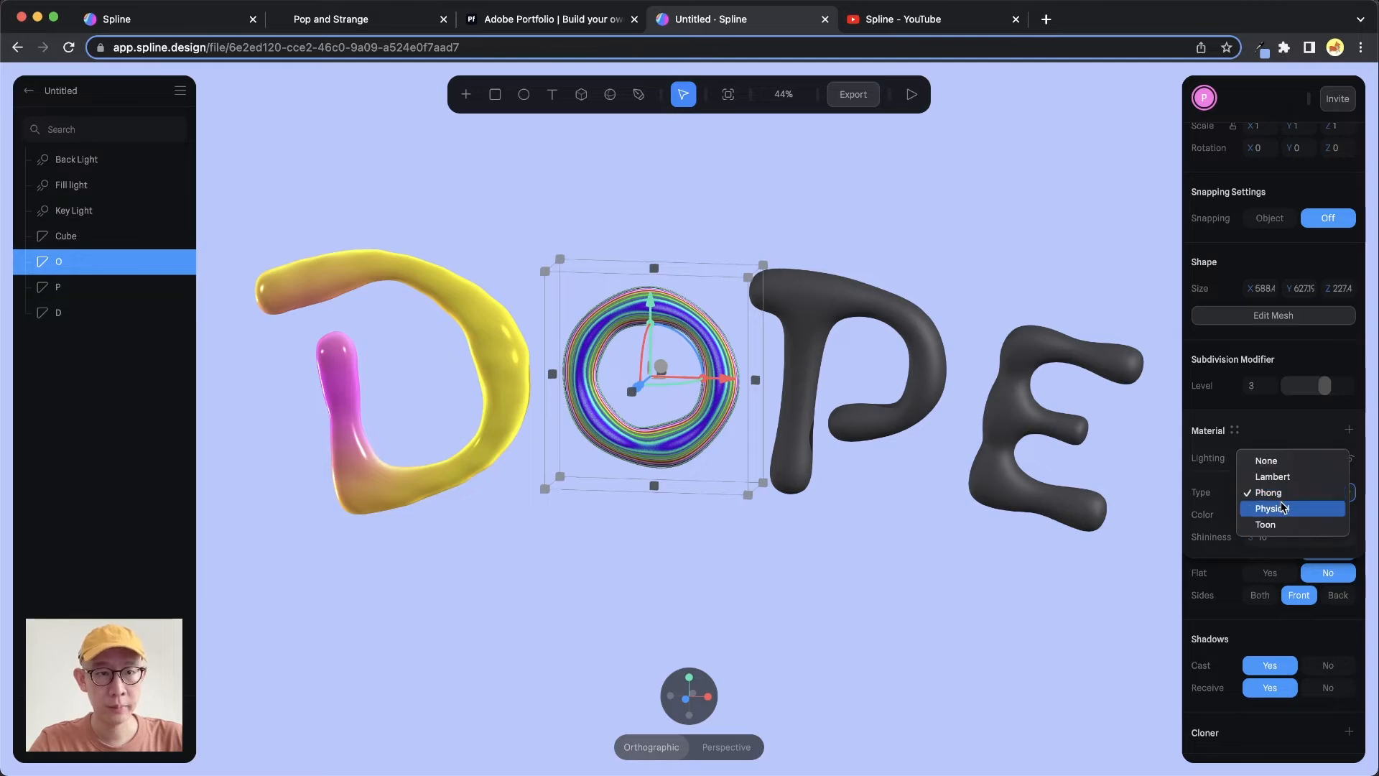
pyautogui.click(1267, 508)
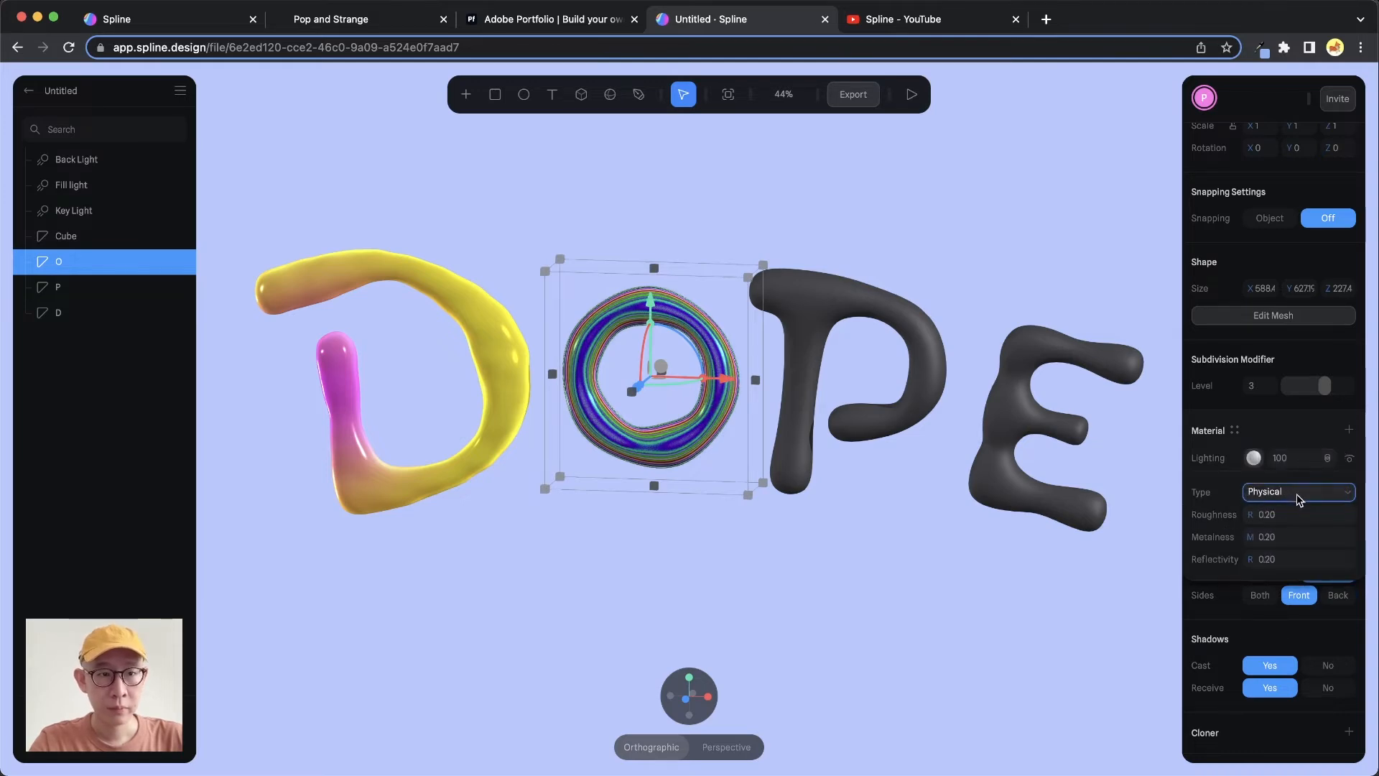
# Add a new material layer to the O and change it to a Fresnel layer
pyautogui.moveTo(799, 392)
pyautogui.keyDown('alt'); pyautogui.mouseDown()
pyautogui.moveTo(828, 369)
pyautogui.moveTo(809, 393)
pyautogui.moveTo(786, 374)
pyautogui.moveTo(815, 363)
pyautogui.moveTo(856, 409)
pyautogui.moveTo(797, 385)
pyautogui.moveTo(799, 370)
pyautogui.mouseUp(); pyautogui.keyUp('alt')
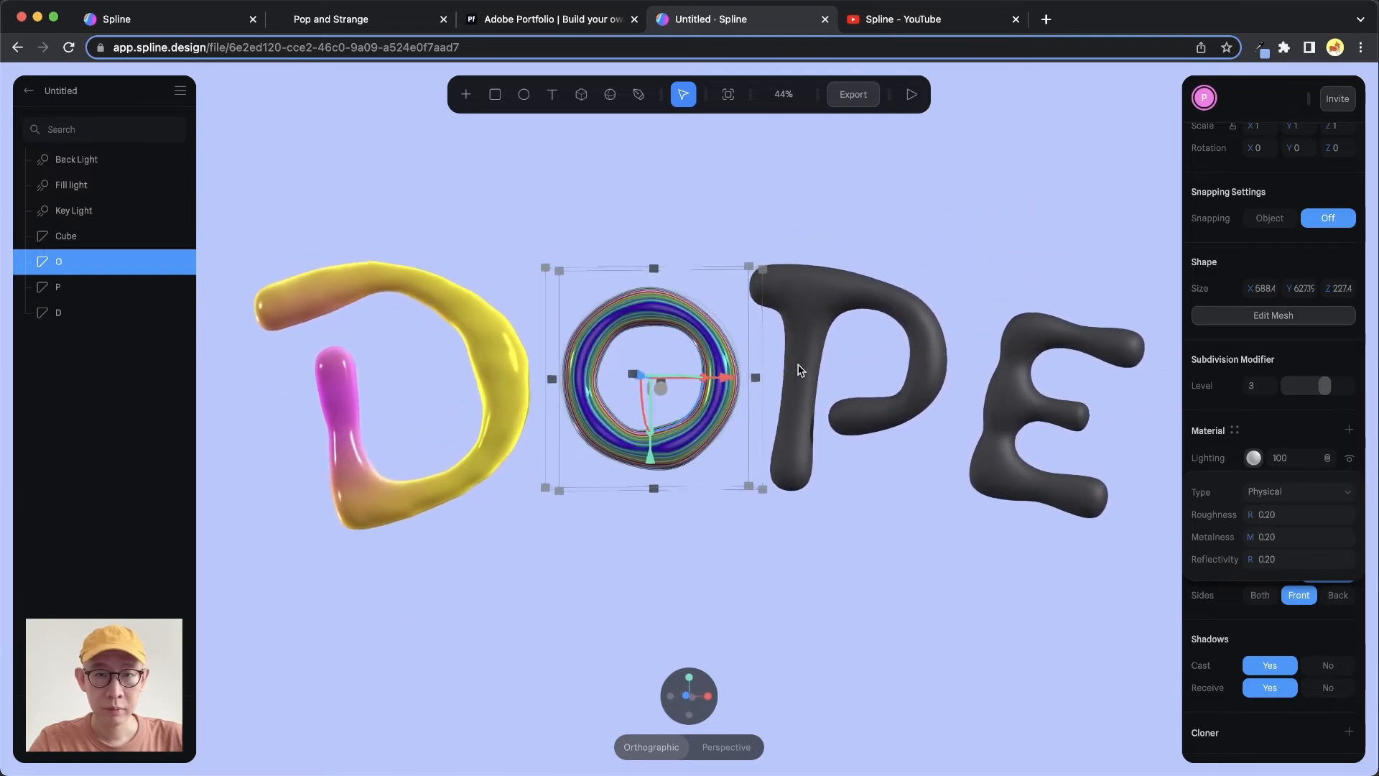
pyautogui.click(1346, 430)
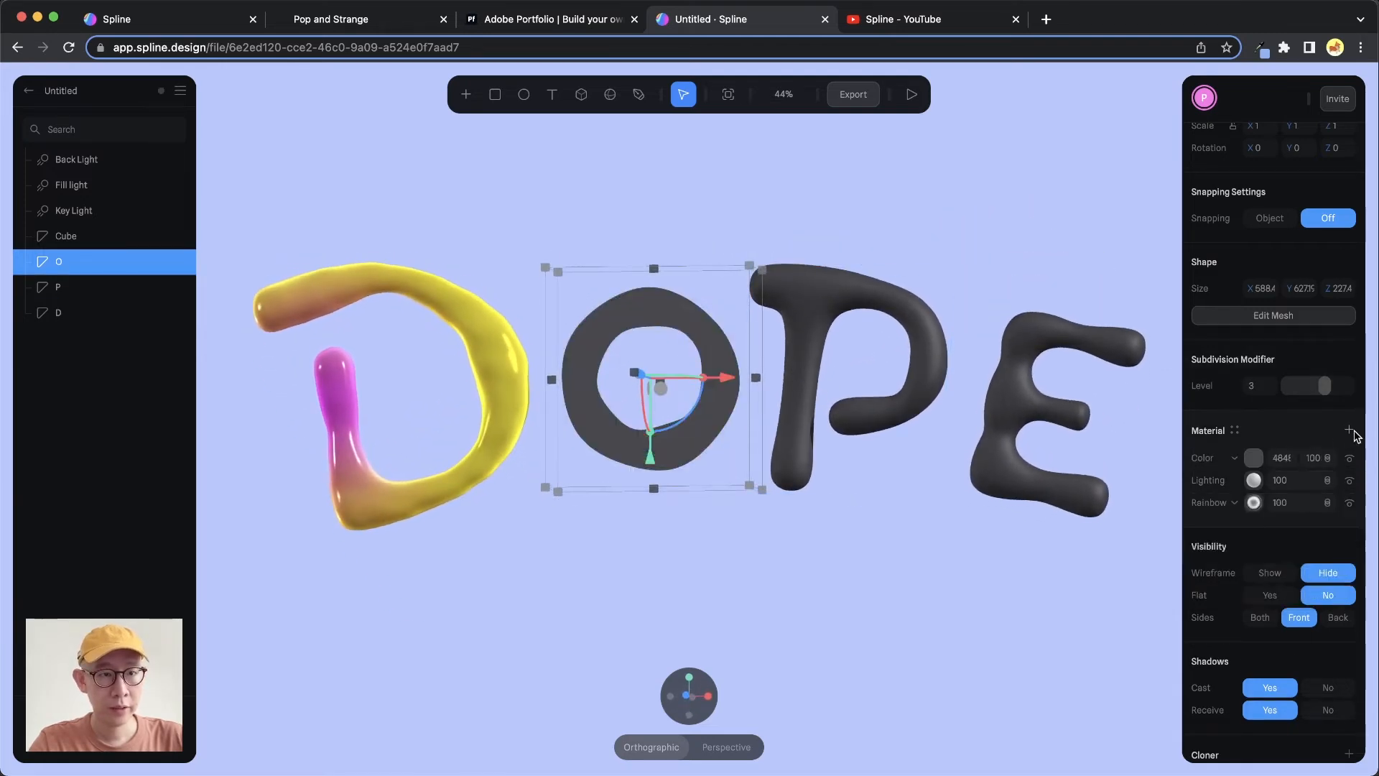
pyautogui.click(1235, 458)
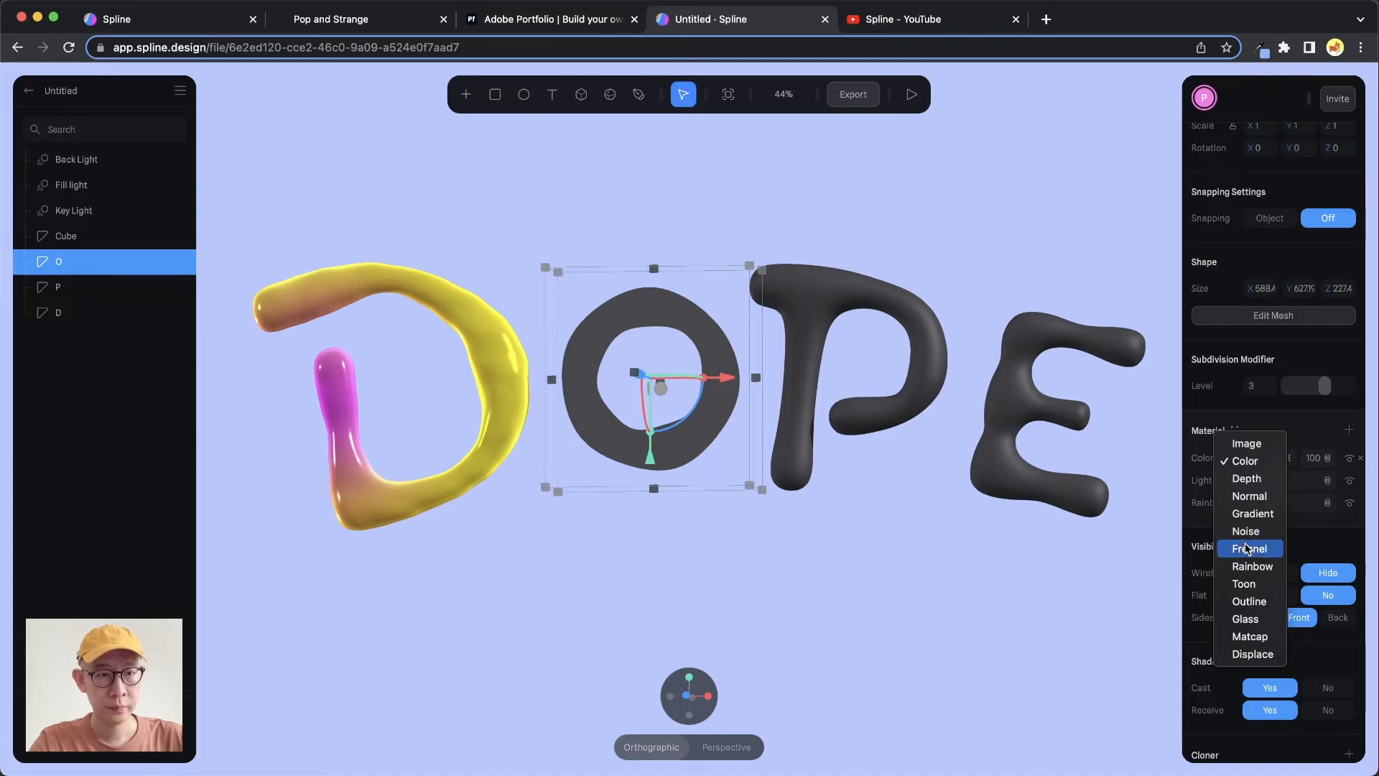
pyautogui.click(1245, 550)
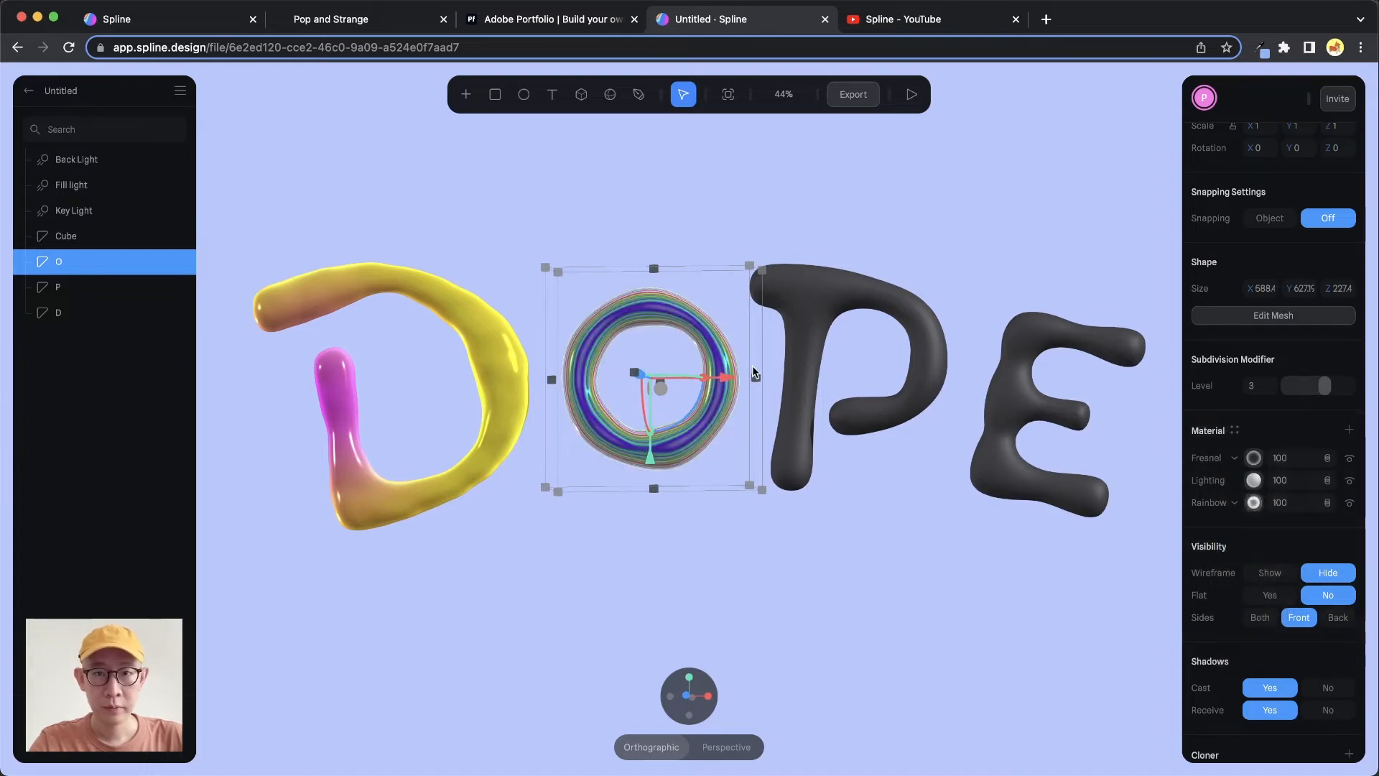
# Set the Fresnel layer's blend mode to Screen
pyautogui.scroll(5, 710, 368)
pyautogui.keyDown('alt'); pyautogui.moveTo(725, 309); pyautogui.dragTo(754, 320); pyautogui.keyUp('alt')
pyautogui.click(1327, 458)
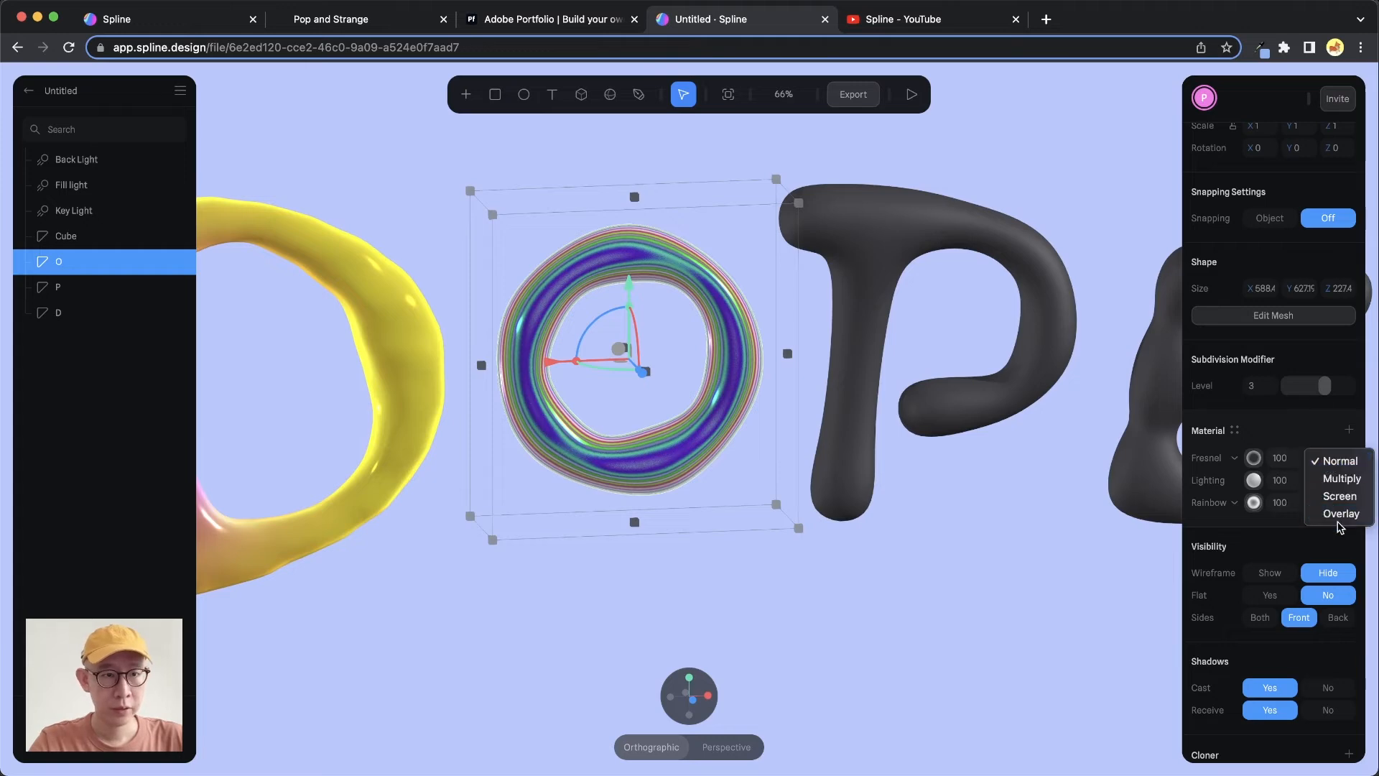
pyautogui.click(1336, 512)
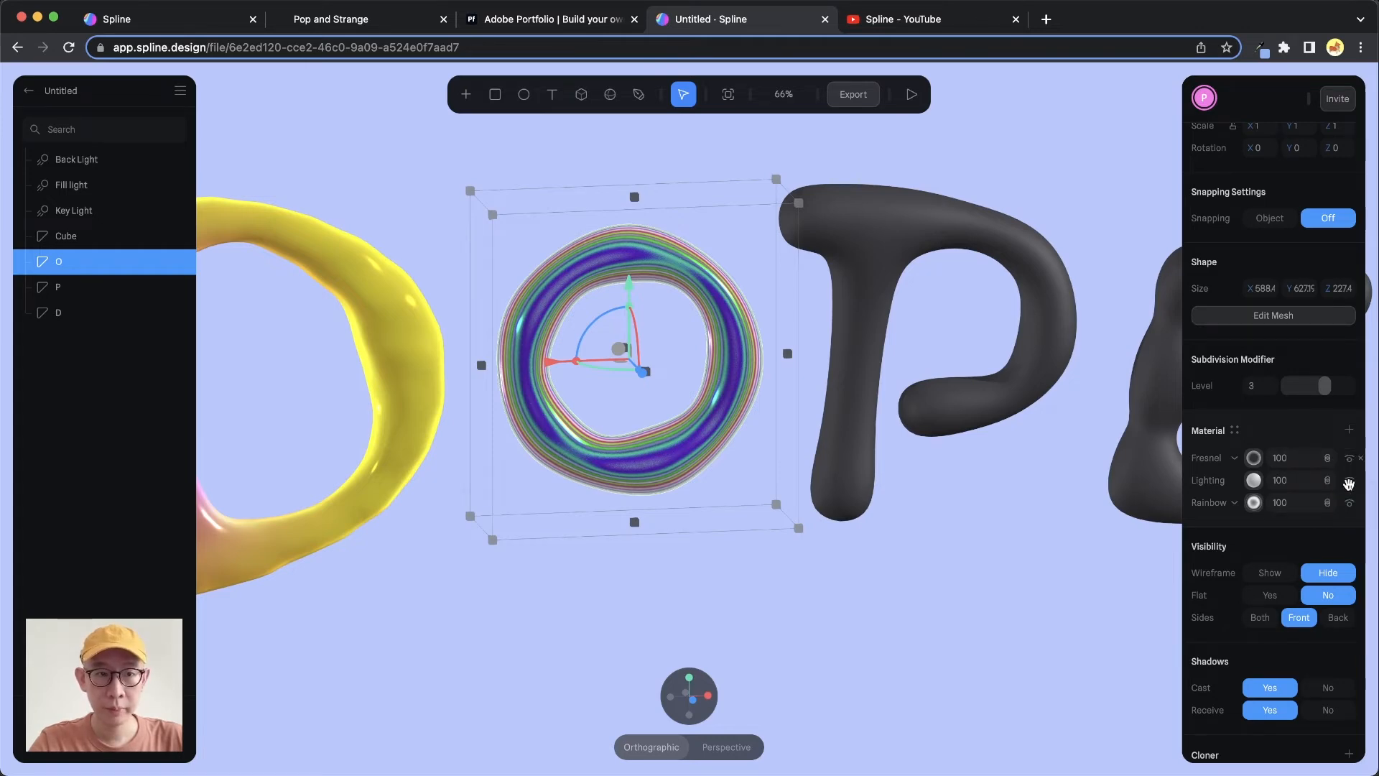
# Switch the Fresnel layer's blend mode back to Normal
pyautogui.moveTo(794, 329)
pyautogui.keyDown('alt'); pyautogui.mouseDown()
pyautogui.moveTo(658, 175)
pyautogui.moveTo(757, 308)
pyautogui.moveTo(785, 326)
pyautogui.moveTo(847, 326)
pyautogui.moveTo(644, 179)
pyautogui.moveTo(778, 321)
pyautogui.moveTo(765, 321)
pyautogui.moveTo(852, 332)
pyautogui.moveTo(769, 339)
pyautogui.moveTo(773, 321)
pyautogui.mouseUp(); pyautogui.keyUp('alt')
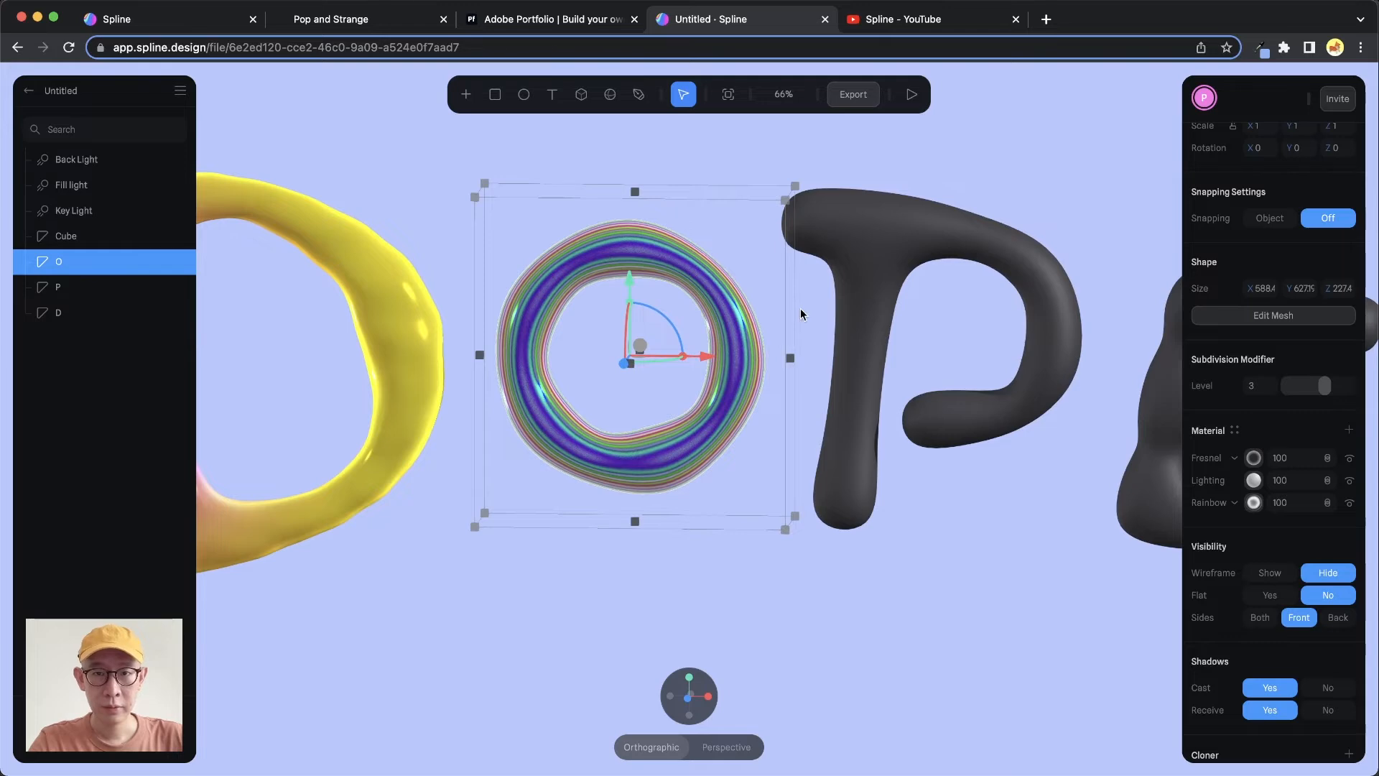
pyautogui.scroll(-5, 801, 308)
pyautogui.scroll(-3, 800, 309)
pyautogui.scroll(6, 800, 311)
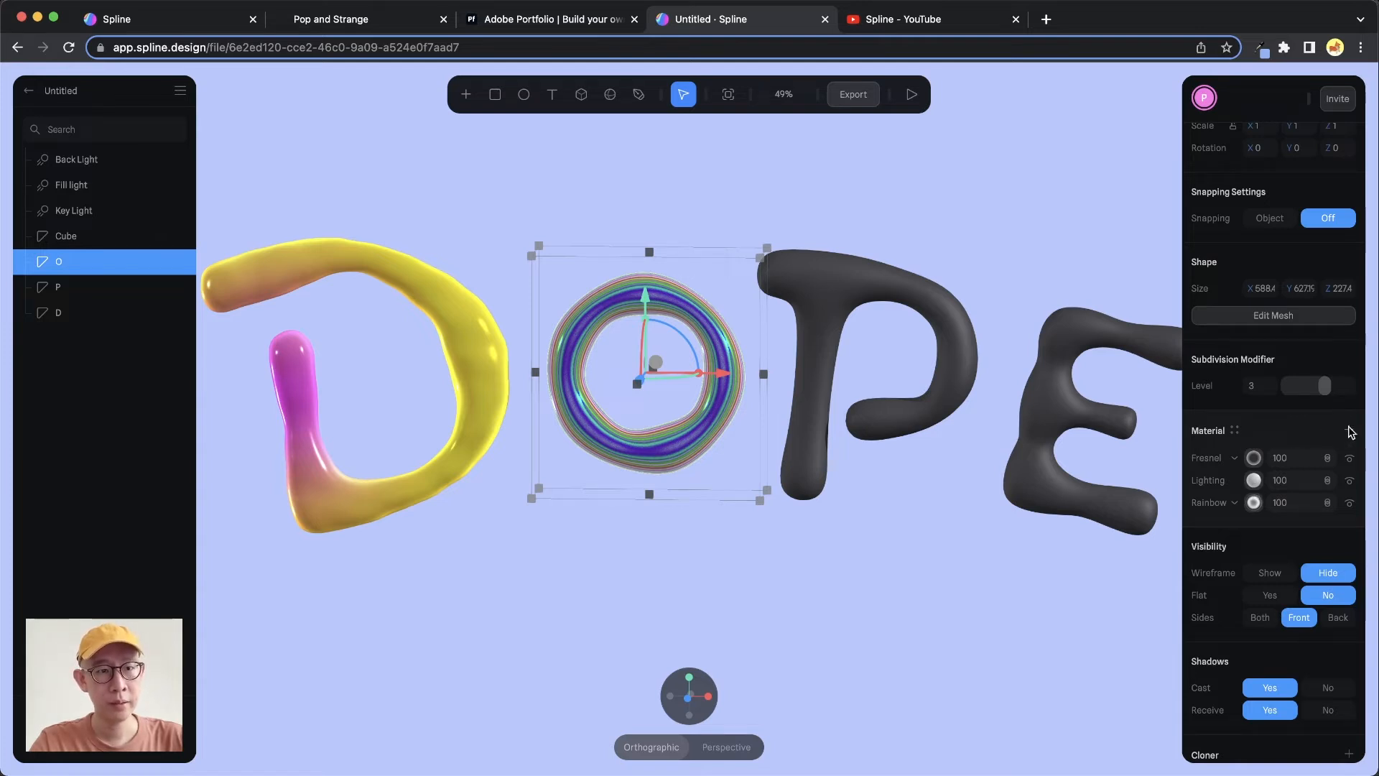
pyautogui.click(1328, 464)
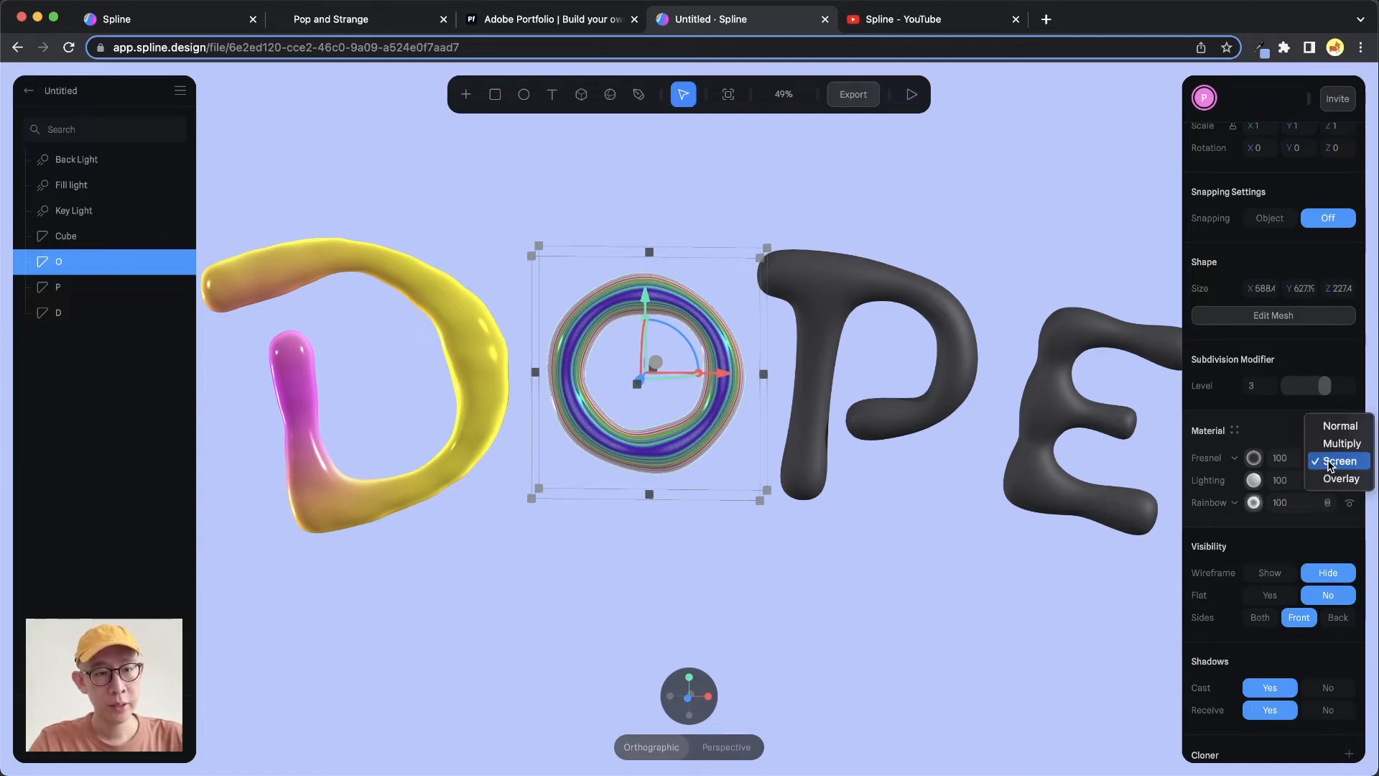
pyautogui.click(1330, 432)
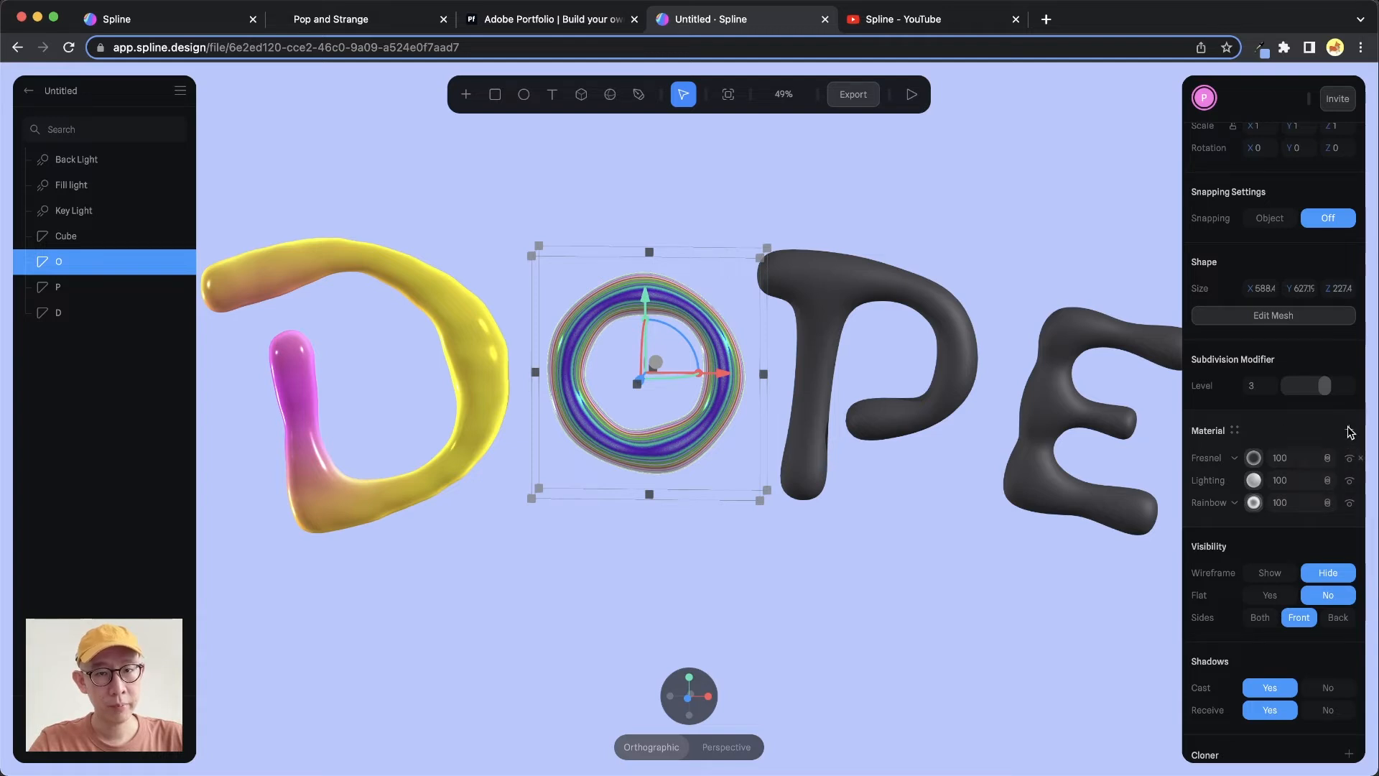
# Add a Color layer to the O and set it to a warm yellow, RGB(255, 215, 103)
pyautogui.click(1350, 431)
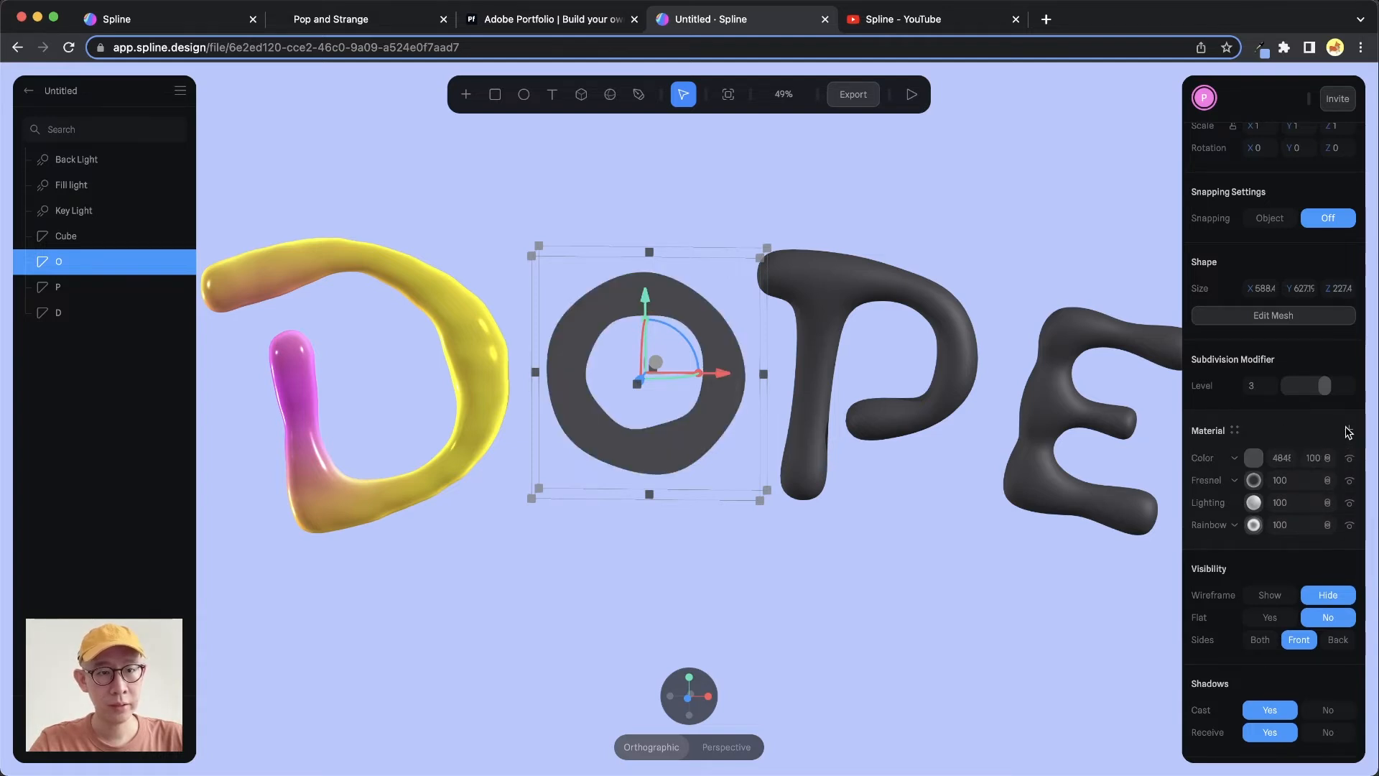
pyautogui.click(1235, 459)
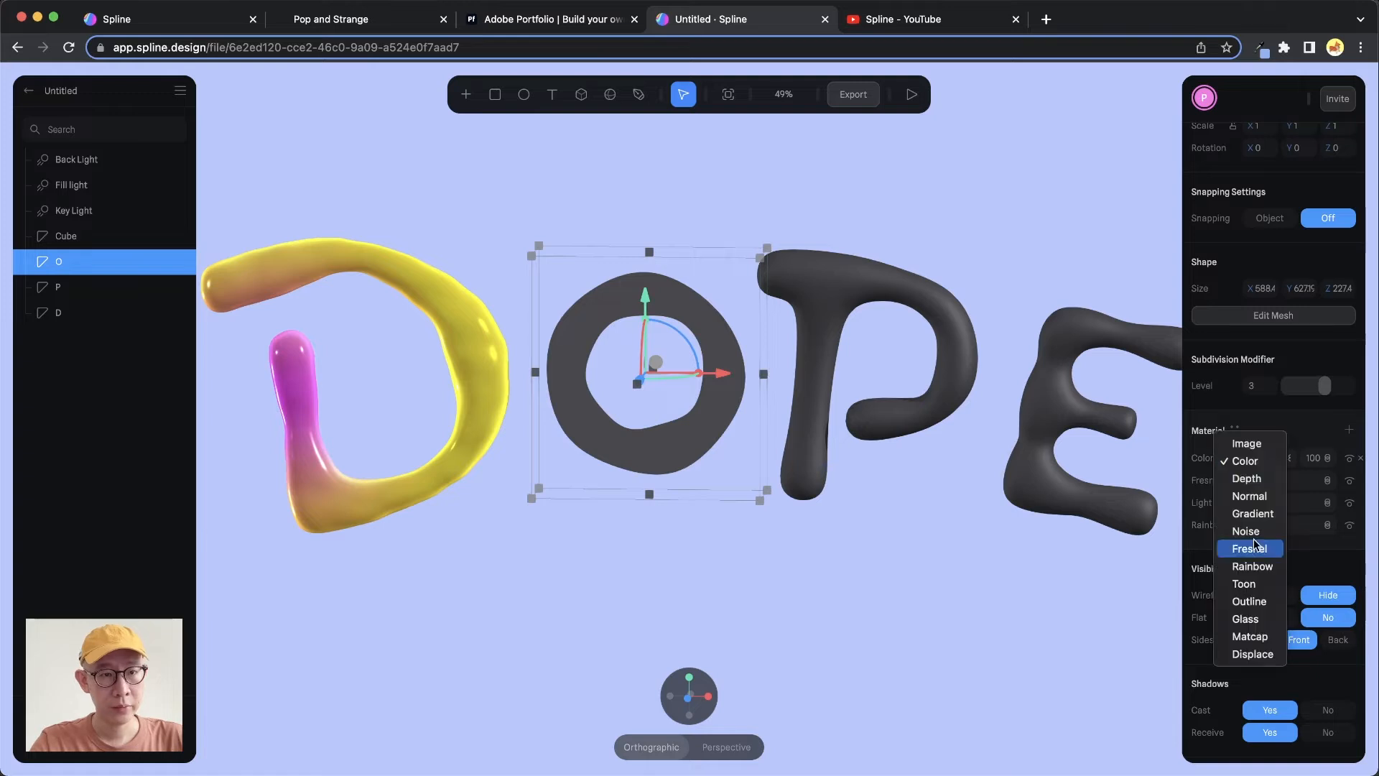
pyautogui.click(1246, 465)
pyautogui.click(1253, 459)
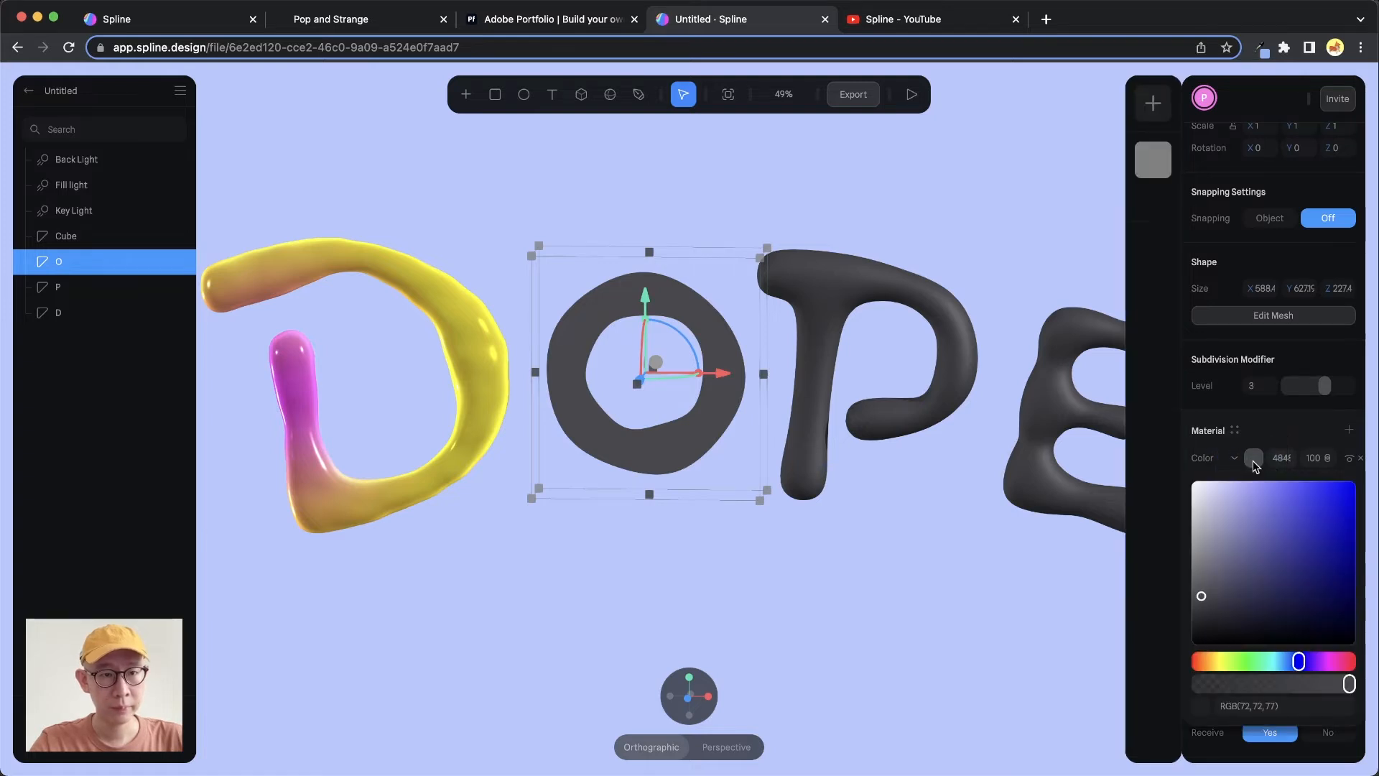
pyautogui.moveTo(1211, 664); pyautogui.dragTo(1216, 662)
pyautogui.moveTo(1259, 528); pyautogui.dragTo(1284, 479)
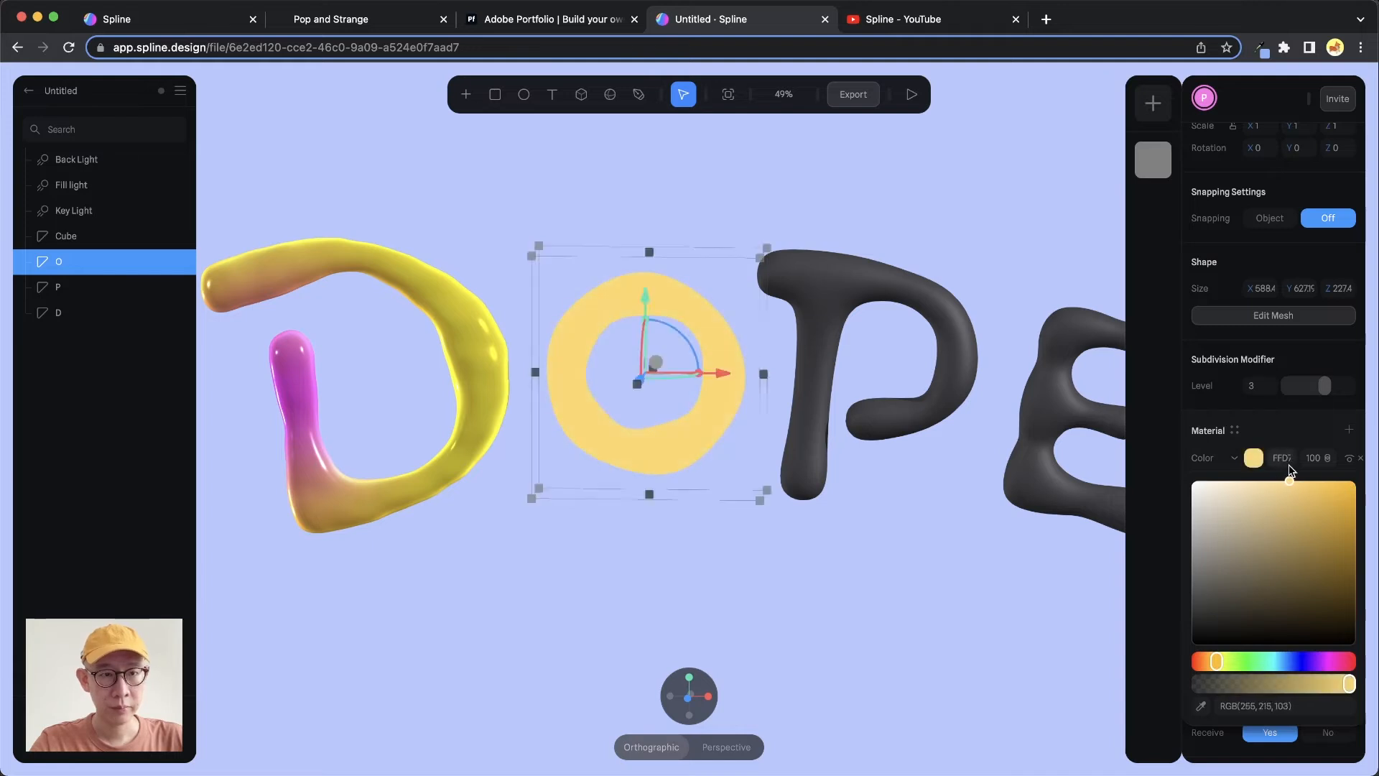
pyautogui.click(1270, 426)
# Move the yellow Color layer below Lighting and set its blend mode to Overlay
pyautogui.moveTo(1203, 457)
pyautogui.mouseDown()
pyautogui.moveTo(1209, 530)
pyautogui.moveTo(1217, 503)
pyautogui.moveTo(1286, 510)
pyautogui.mouseUp()
pyautogui.click(1327, 505)
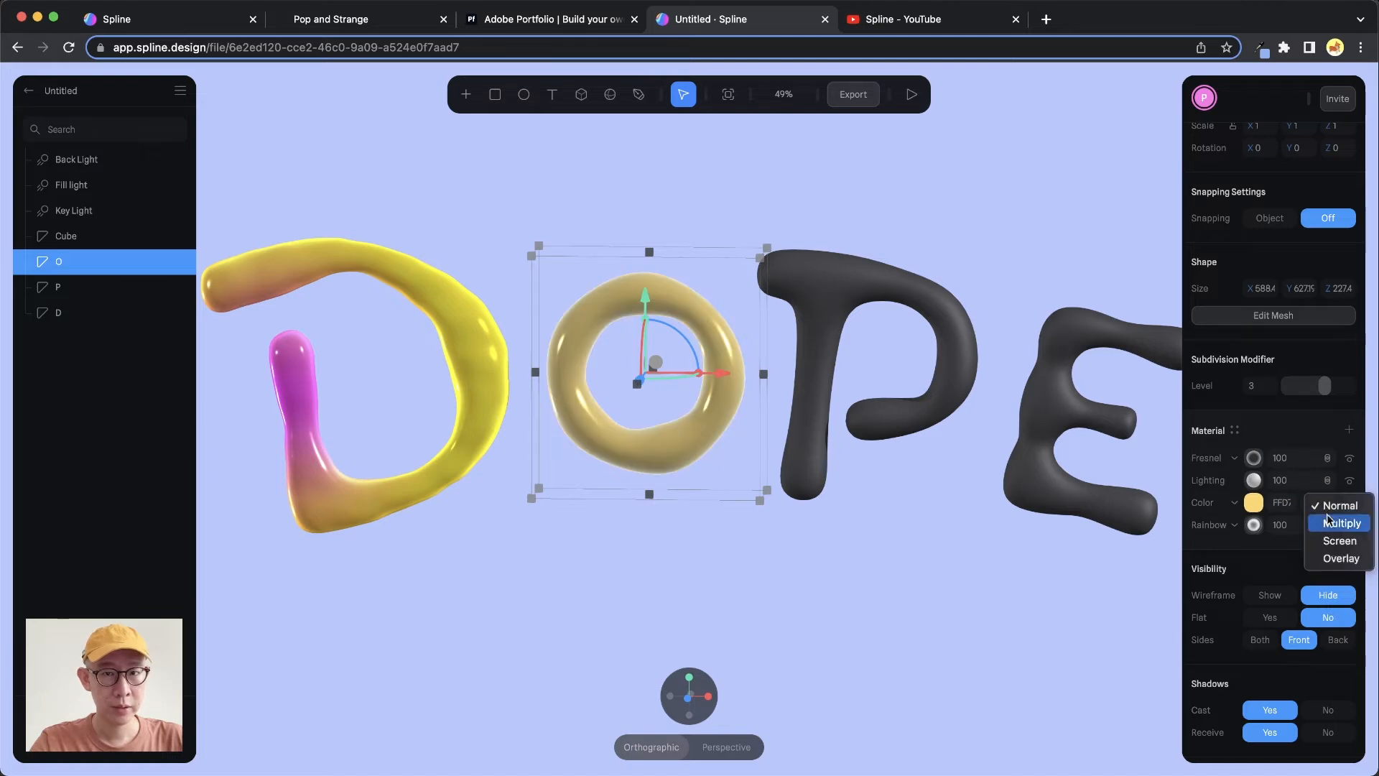
pyautogui.click(1339, 559)
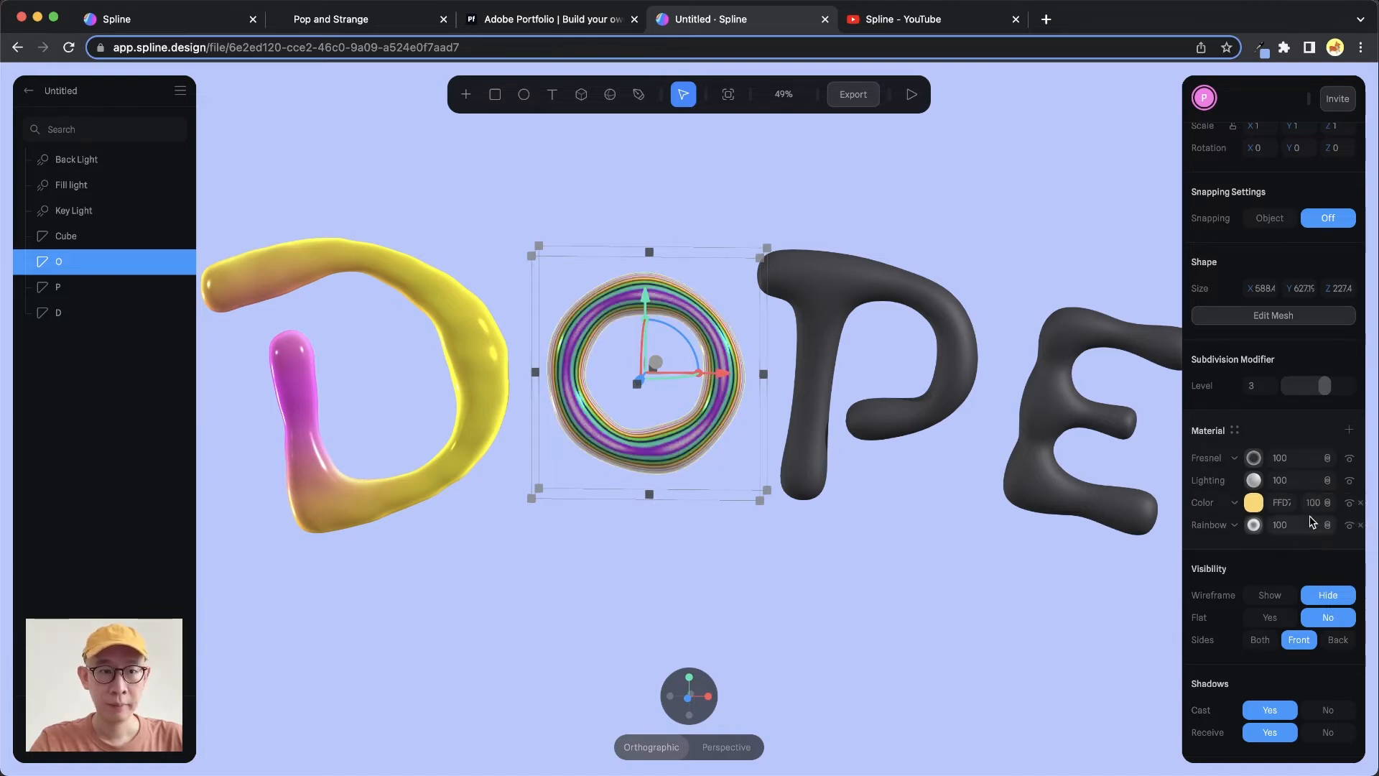
# Toggle the Color layer's visibility to compare the O with and without it
pyautogui.click(1351, 505)
pyautogui.click(1351, 505)
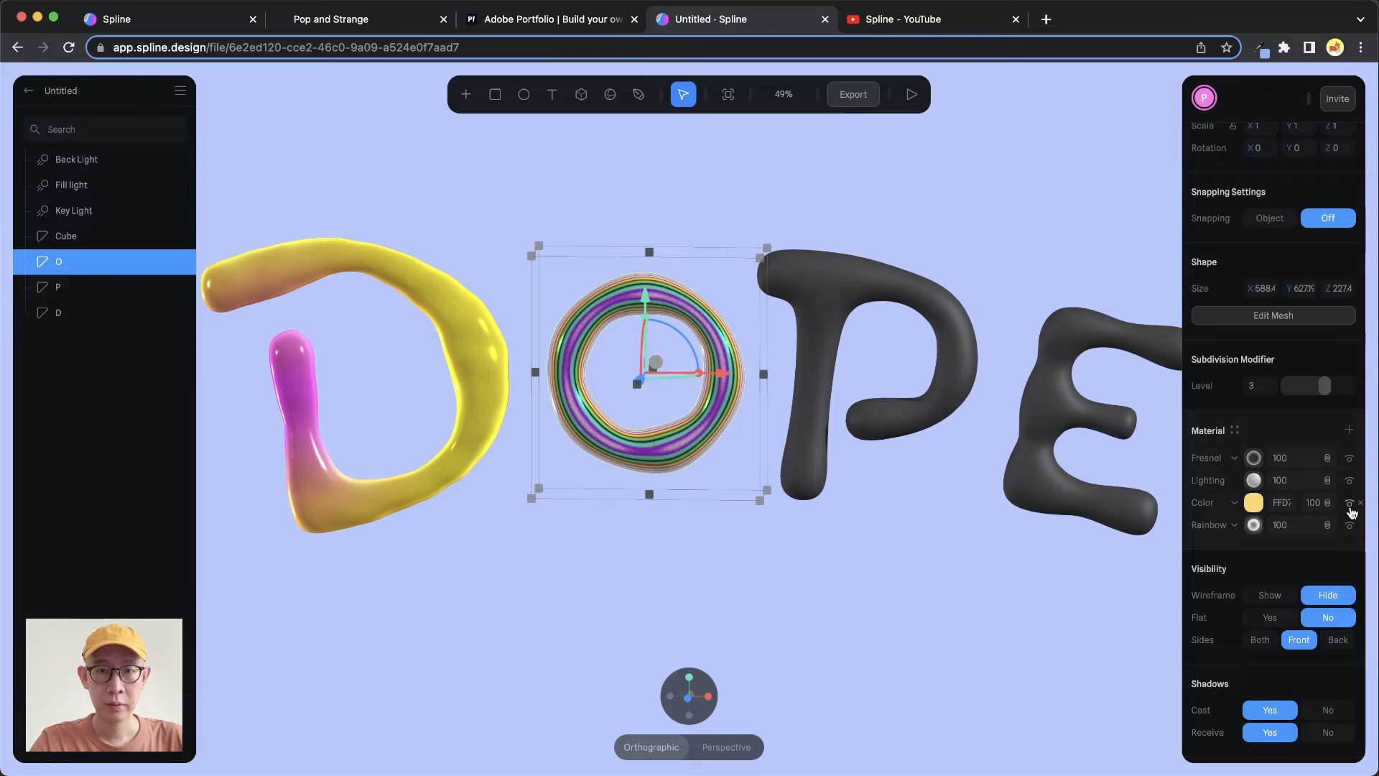
pyautogui.click(1350, 507)
pyautogui.click(1350, 506)
# Select the P letter and compare the scene with the Pop and Strange reference site
pyautogui.moveTo(685, 368); pyautogui.dragTo(740, 309)
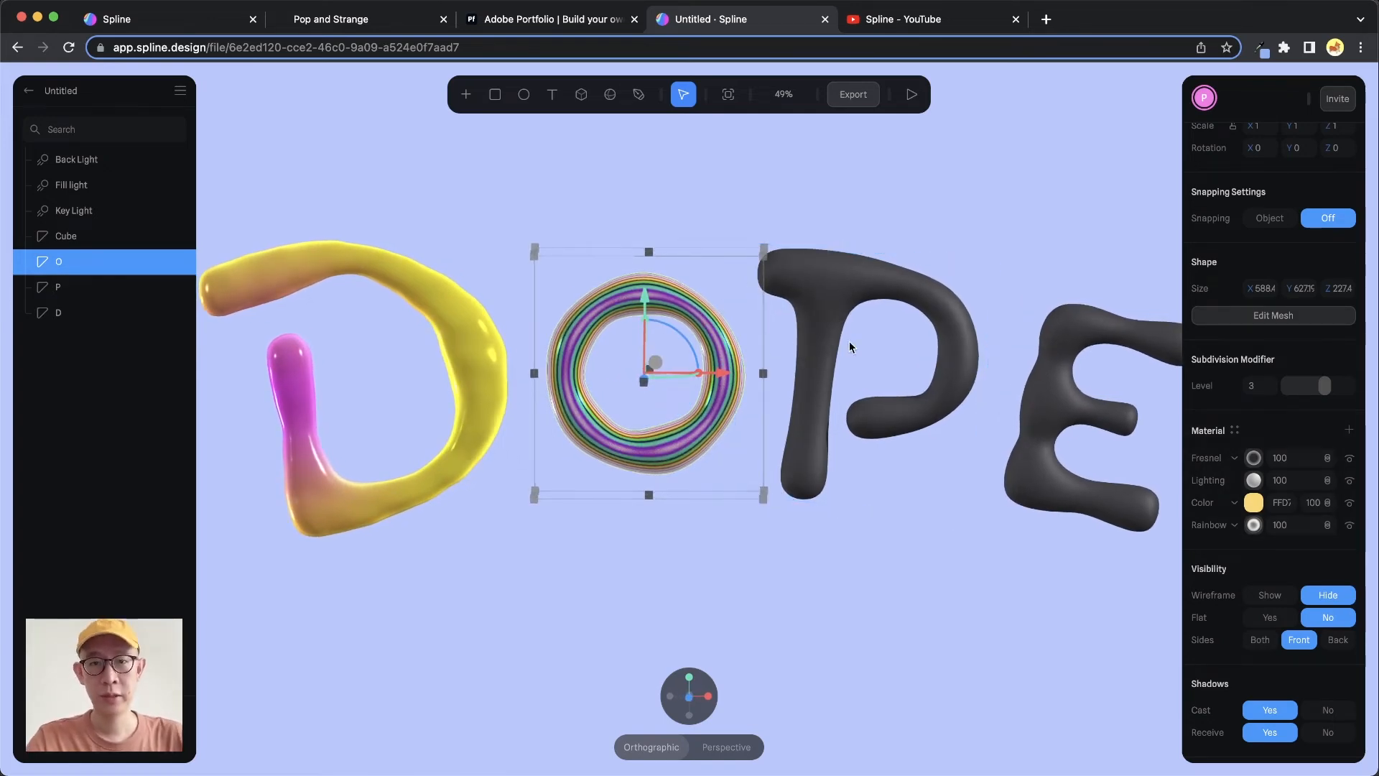
pyautogui.click(821, 277)
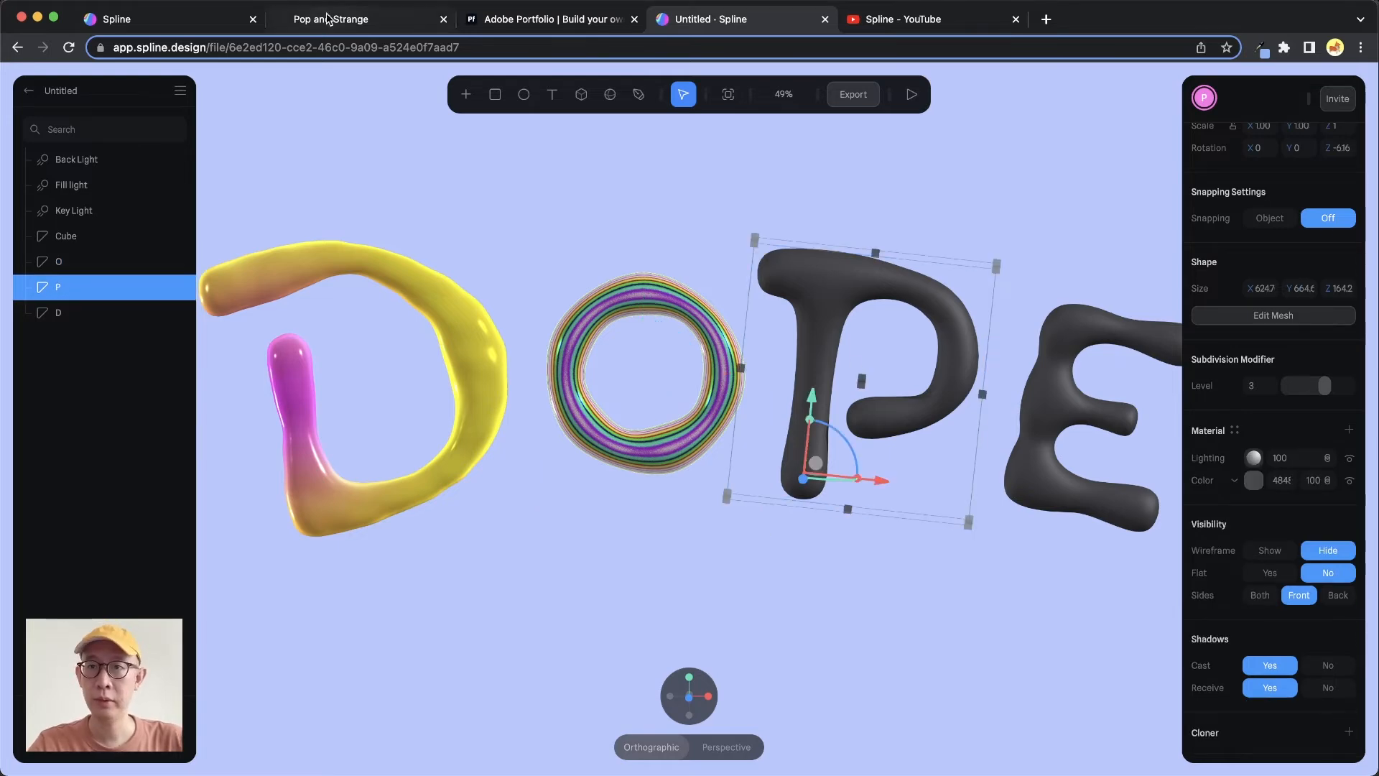
pyautogui.click(327, 18)
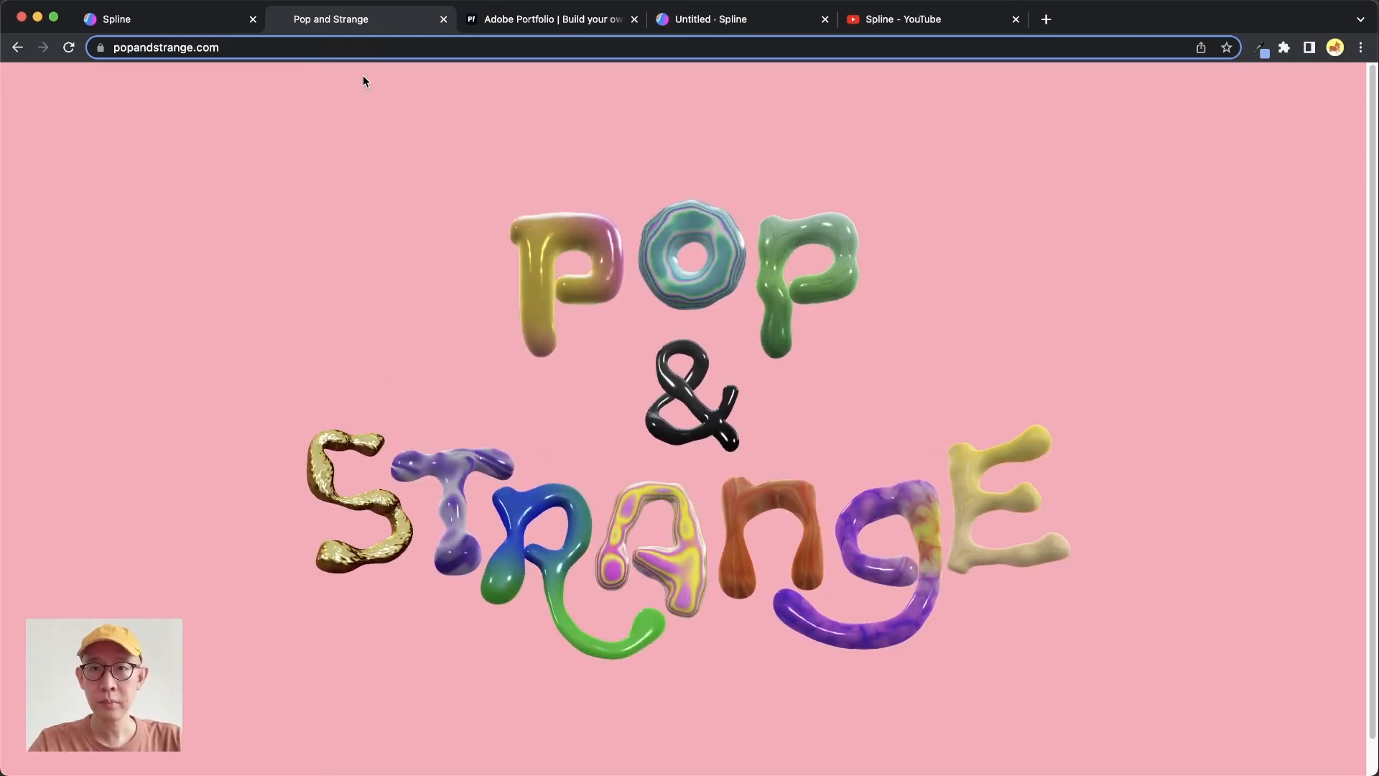
pyautogui.click(809, 26)
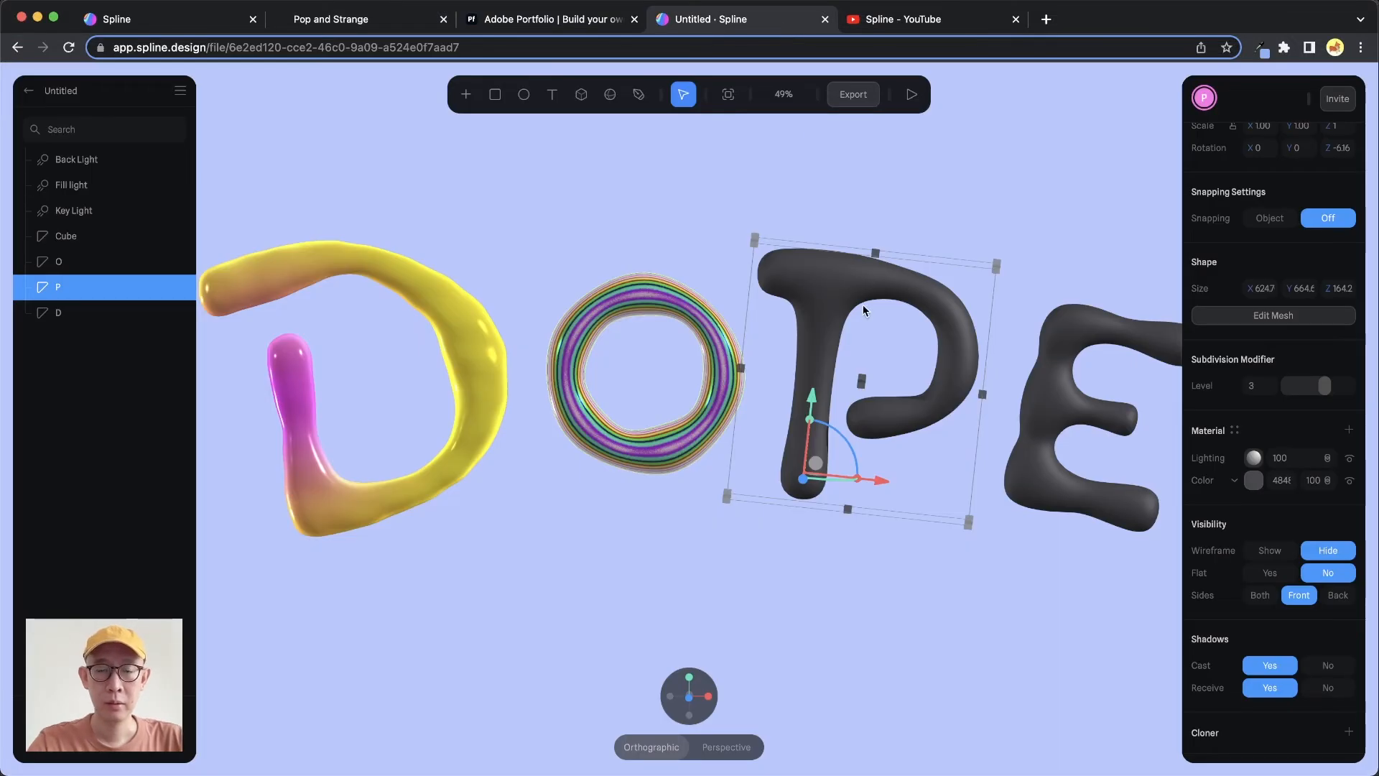
# Change the P's Color layer to a Noise layer and set its first noise color to purple C839FF
pyautogui.moveTo(898, 357); pyautogui.dragTo(849, 359, button='middle')
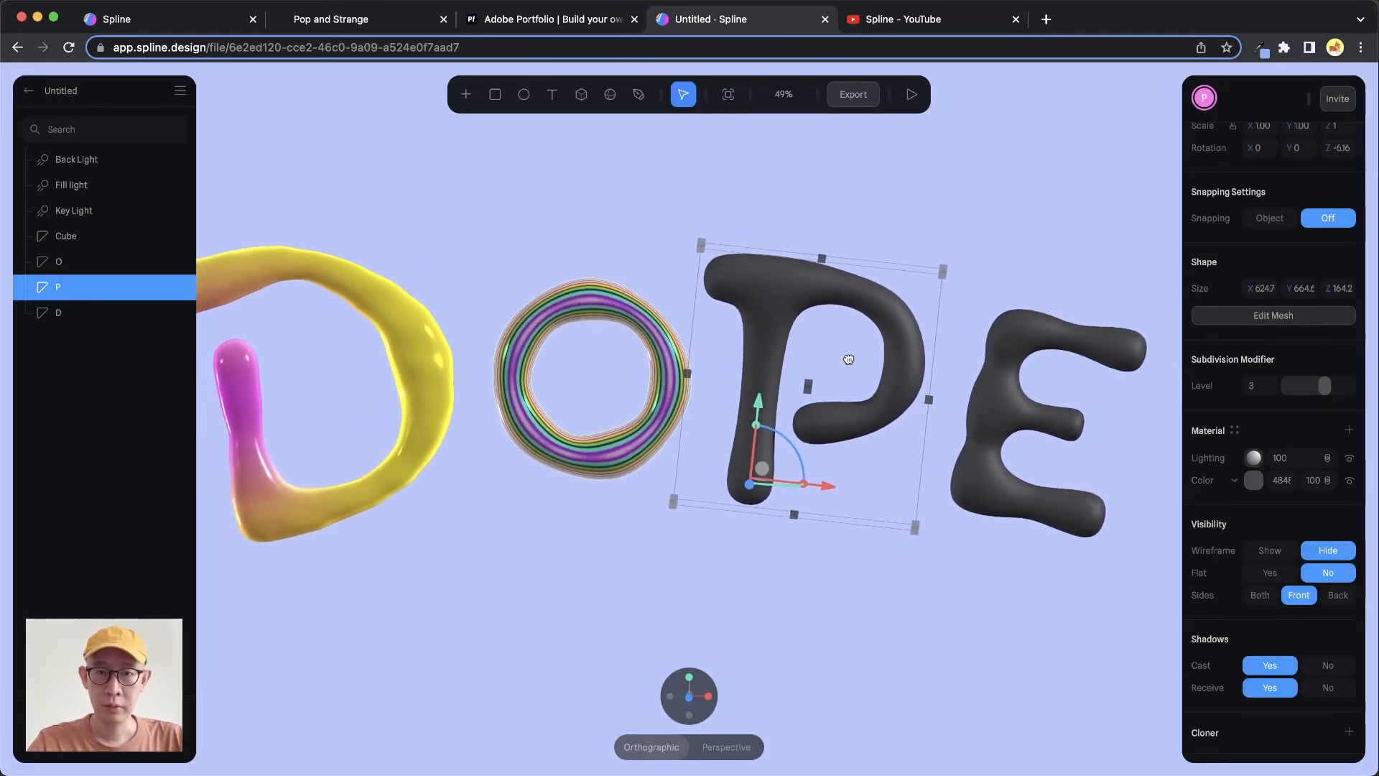
pyautogui.click(1246, 484)
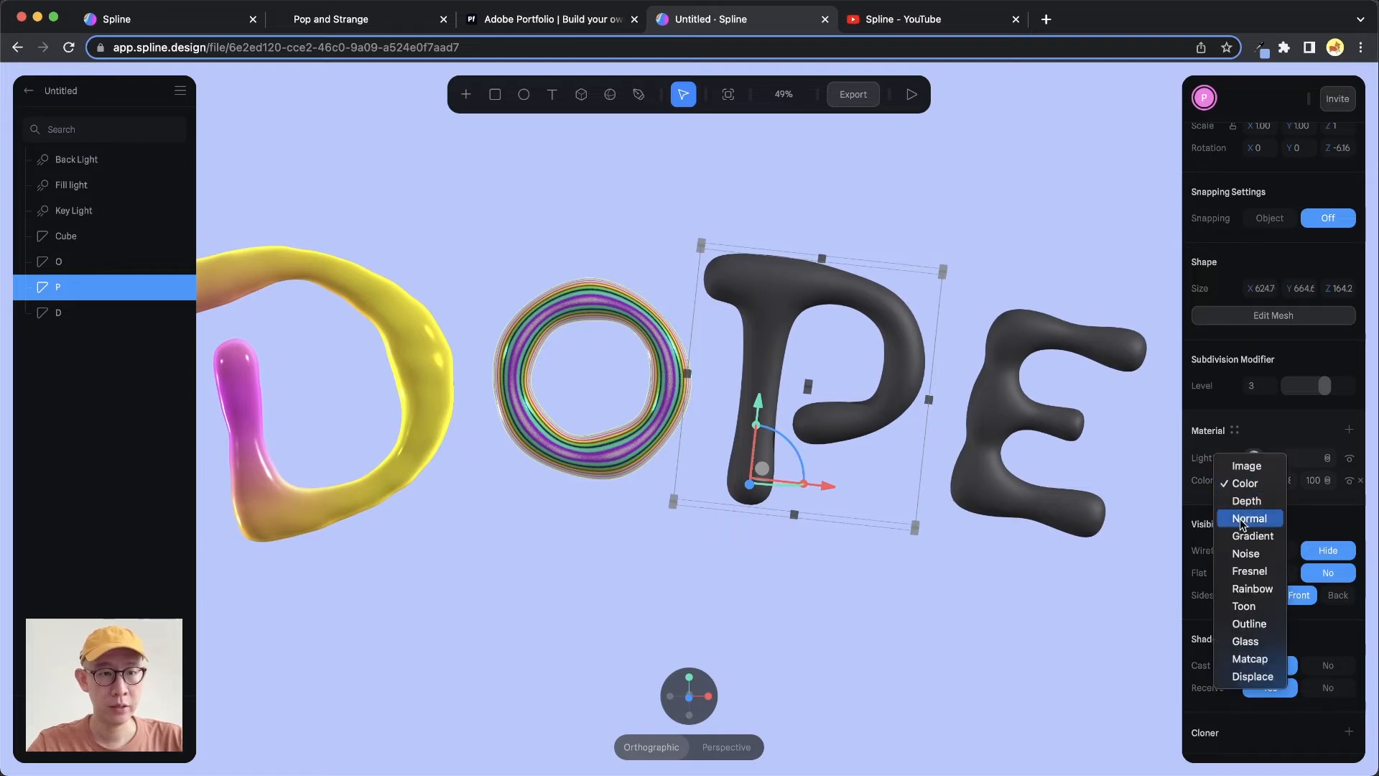
pyautogui.click(1257, 554)
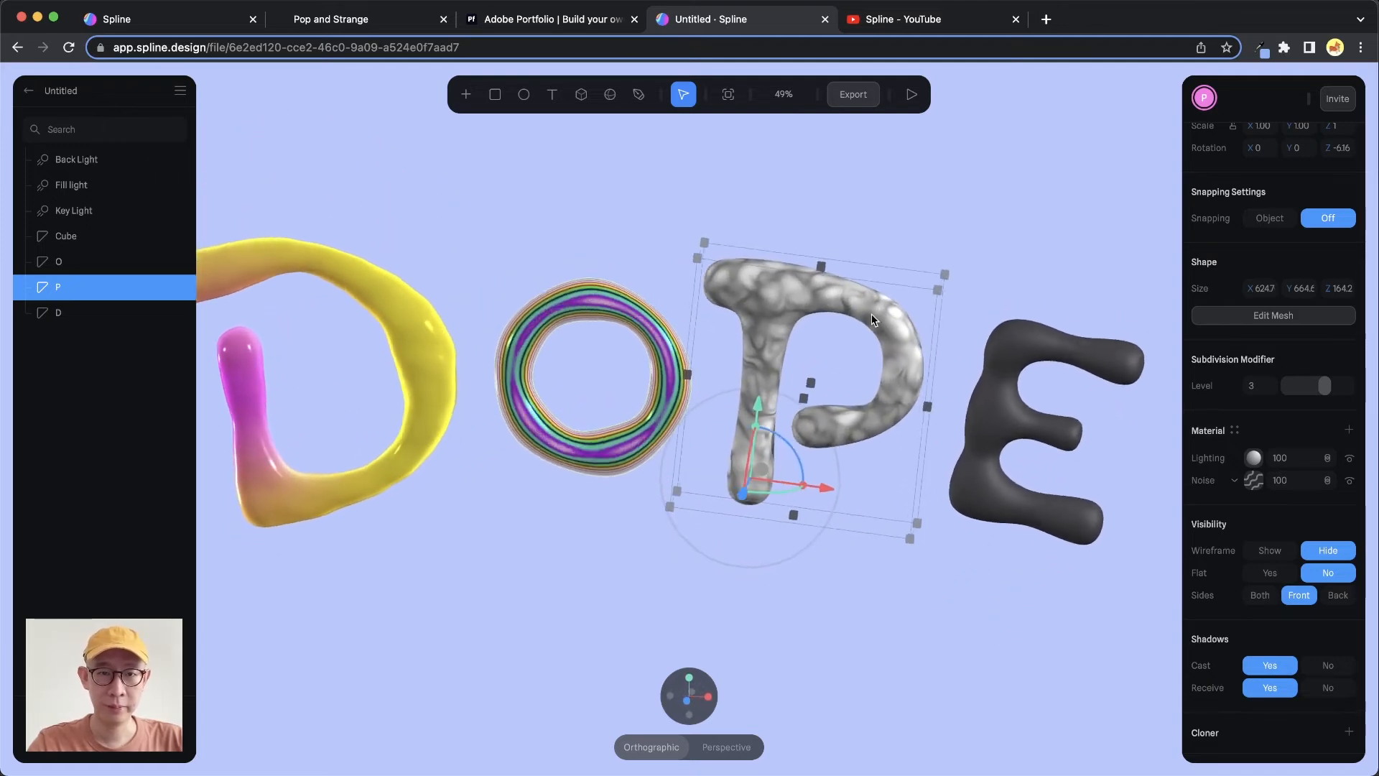
pyautogui.click(1254, 480)
pyautogui.click(1250, 595)
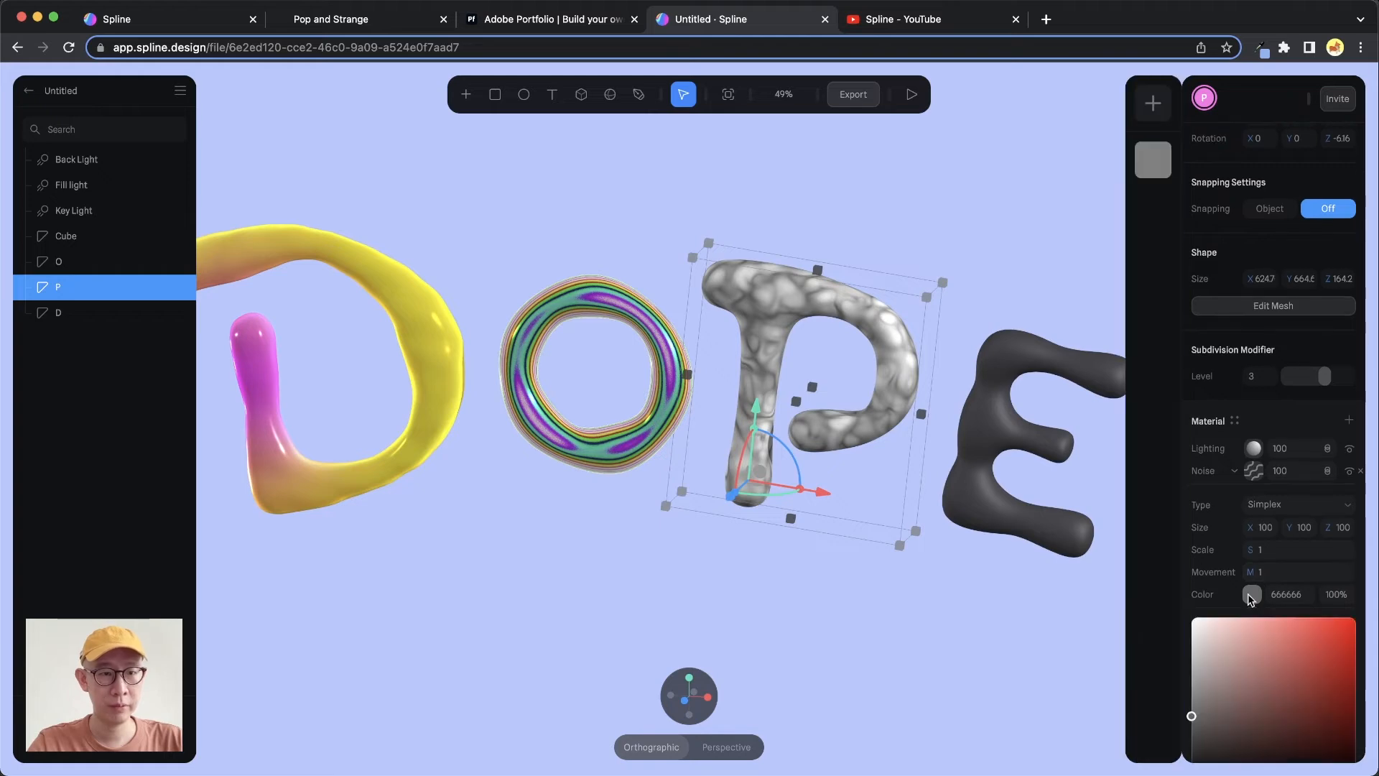
pyautogui.scroll(-3, 1266, 618)
pyautogui.moveTo(1296, 697); pyautogui.dragTo(1316, 696)
pyautogui.moveTo(1318, 542)
pyautogui.mouseDown()
pyautogui.moveTo(1320, 502)
pyautogui.moveTo(1320, 523)
pyautogui.mouseUp()
pyautogui.click(1213, 509)
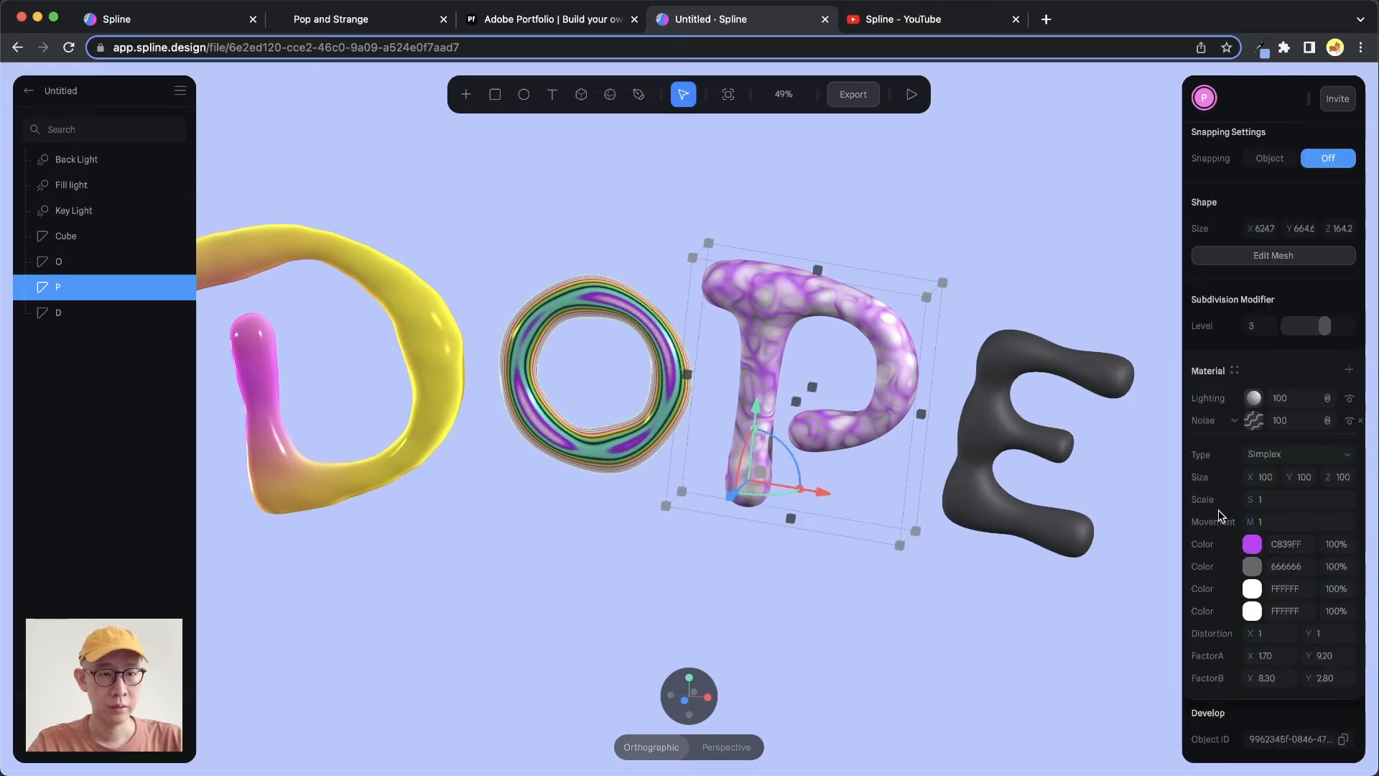
# Set the second noise color to green 0DFF4E
pyautogui.click(1252, 566)
pyautogui.moveTo(1297, 715); pyautogui.dragTo(1255, 720)
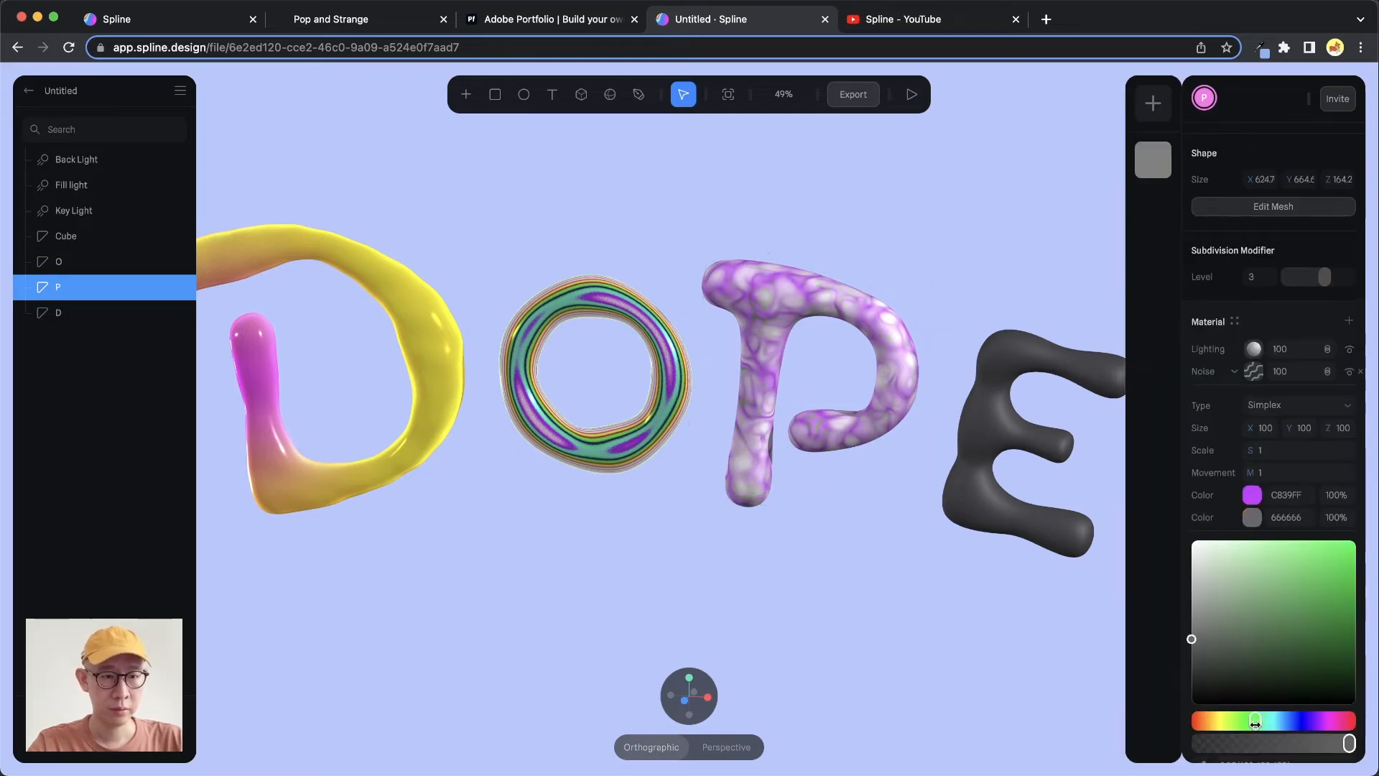
pyautogui.moveTo(1271, 617)
pyautogui.mouseDown()
pyautogui.moveTo(1299, 576)
pyautogui.moveTo(1352, 541)
pyautogui.mouseUp()
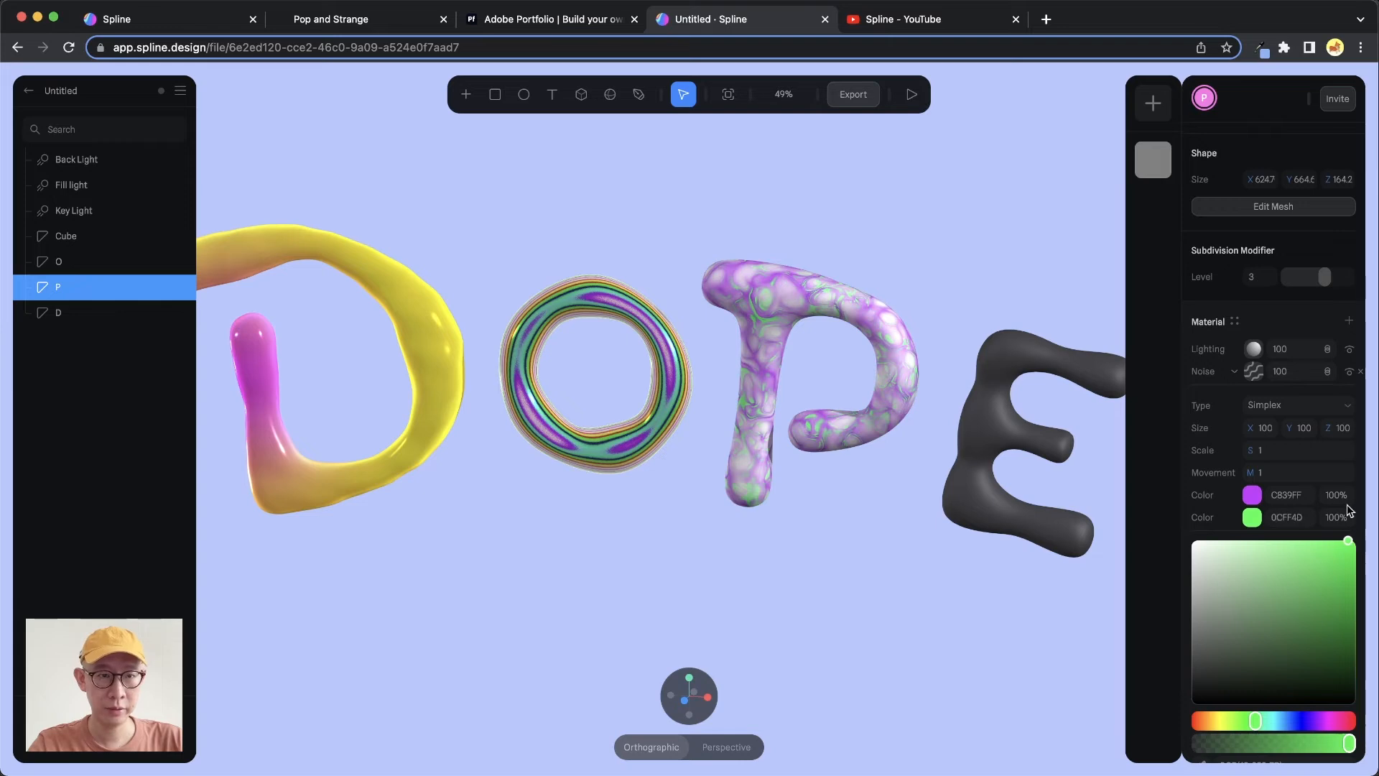
pyautogui.click(1228, 517)
# Set the third noise color to blue 3C85FF
pyautogui.click(1254, 594)
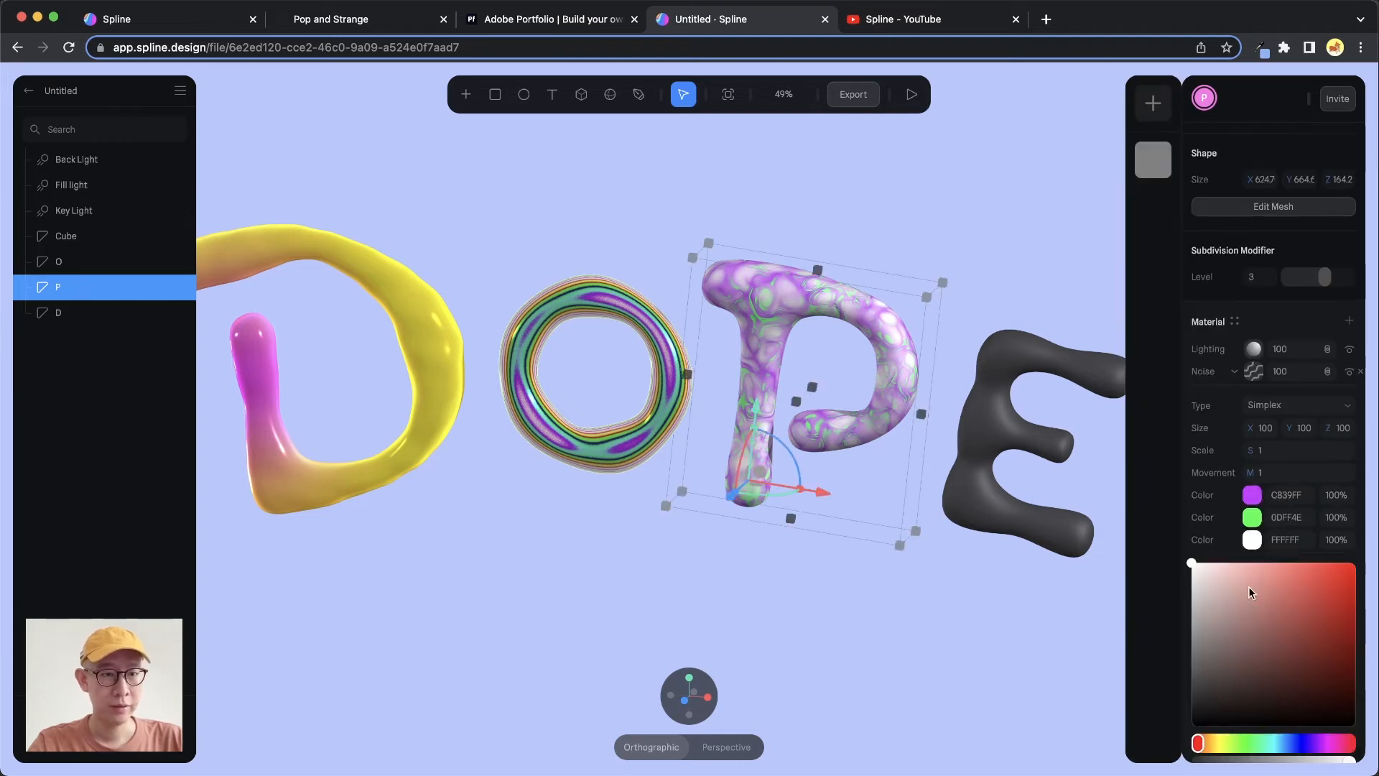
pyautogui.moveTo(1265, 587); pyautogui.dragTo(1190, 563)
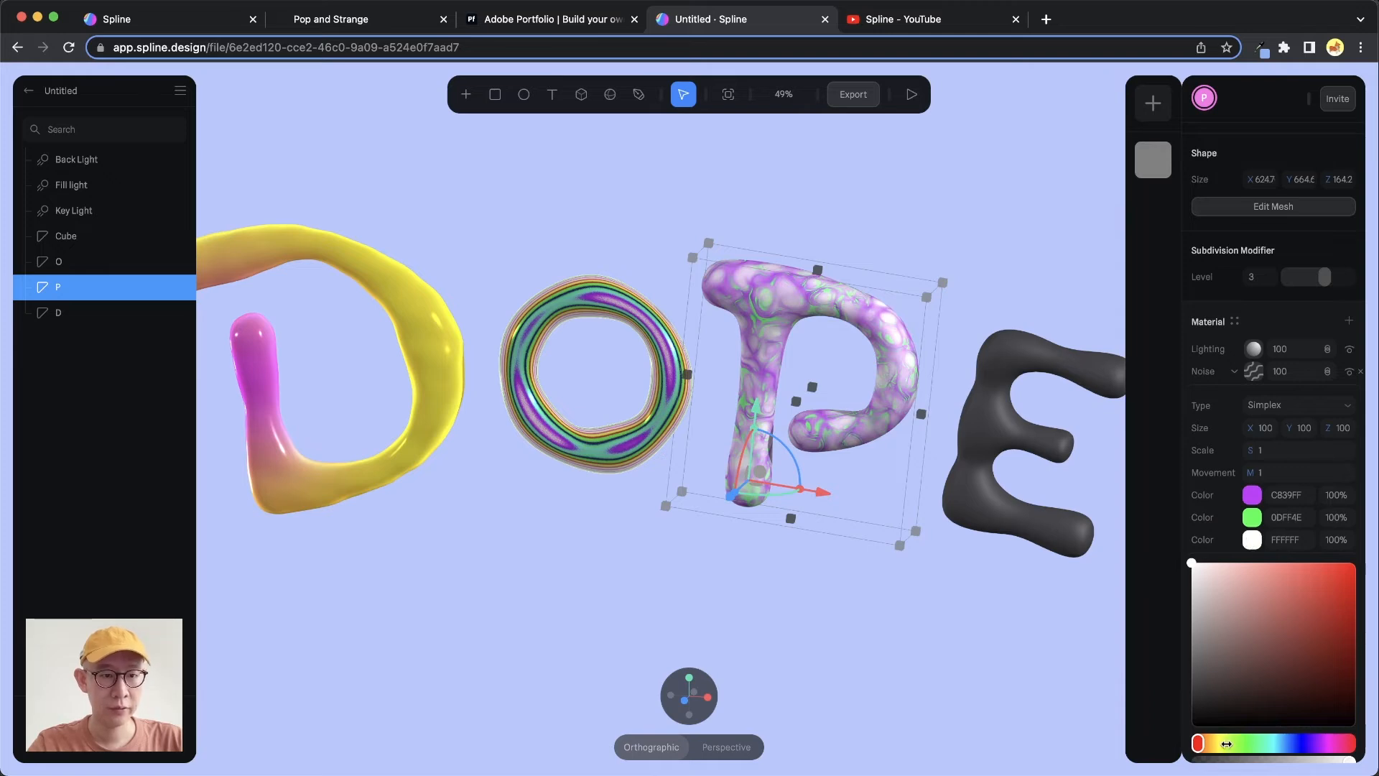
pyautogui.moveTo(1226, 743); pyautogui.dragTo(1220, 744)
pyautogui.moveTo(1291, 630); pyautogui.dragTo(1317, 546)
pyautogui.moveTo(1286, 743); pyautogui.dragTo(1289, 743)
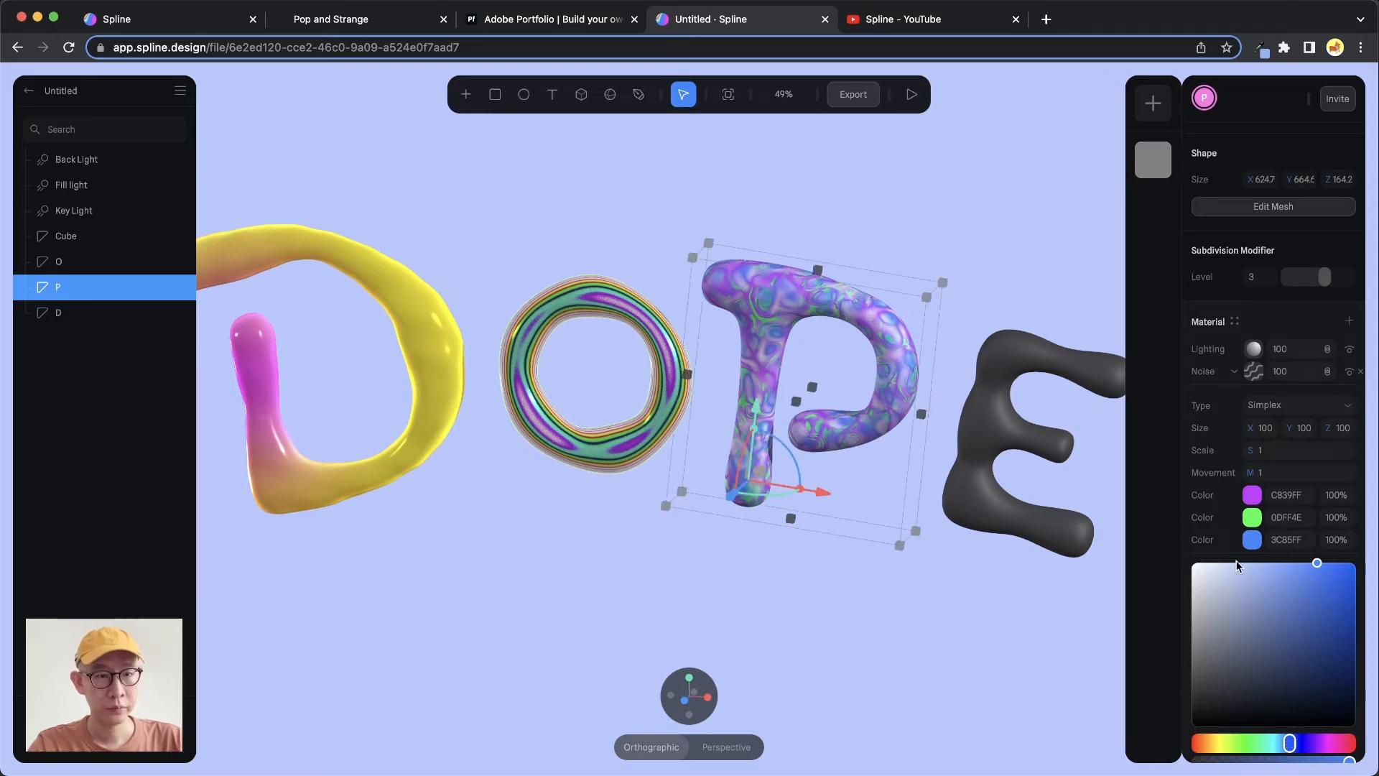
# Set the fourth noise color to light green 81FF57
pyautogui.click(1256, 621)
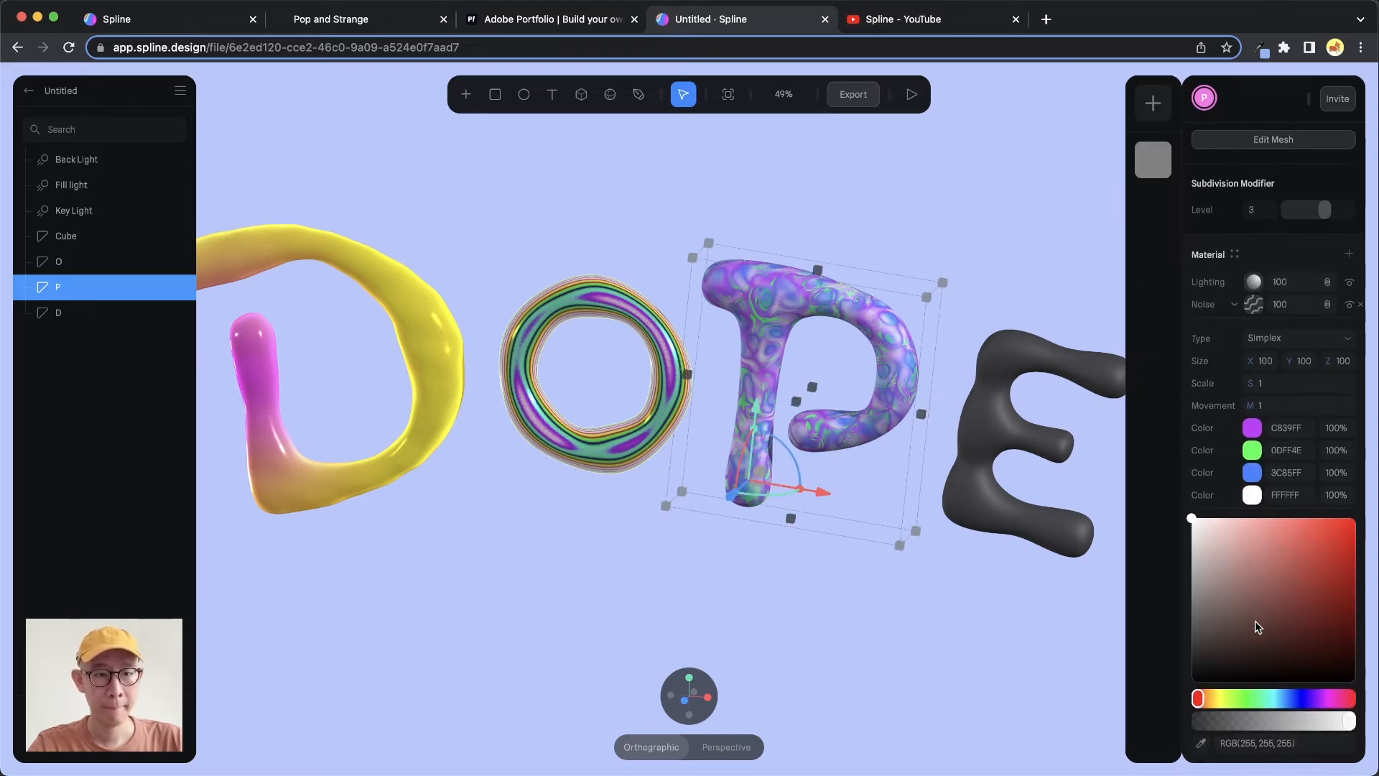
pyautogui.moveTo(1239, 699); pyautogui.dragTo(1238, 698)
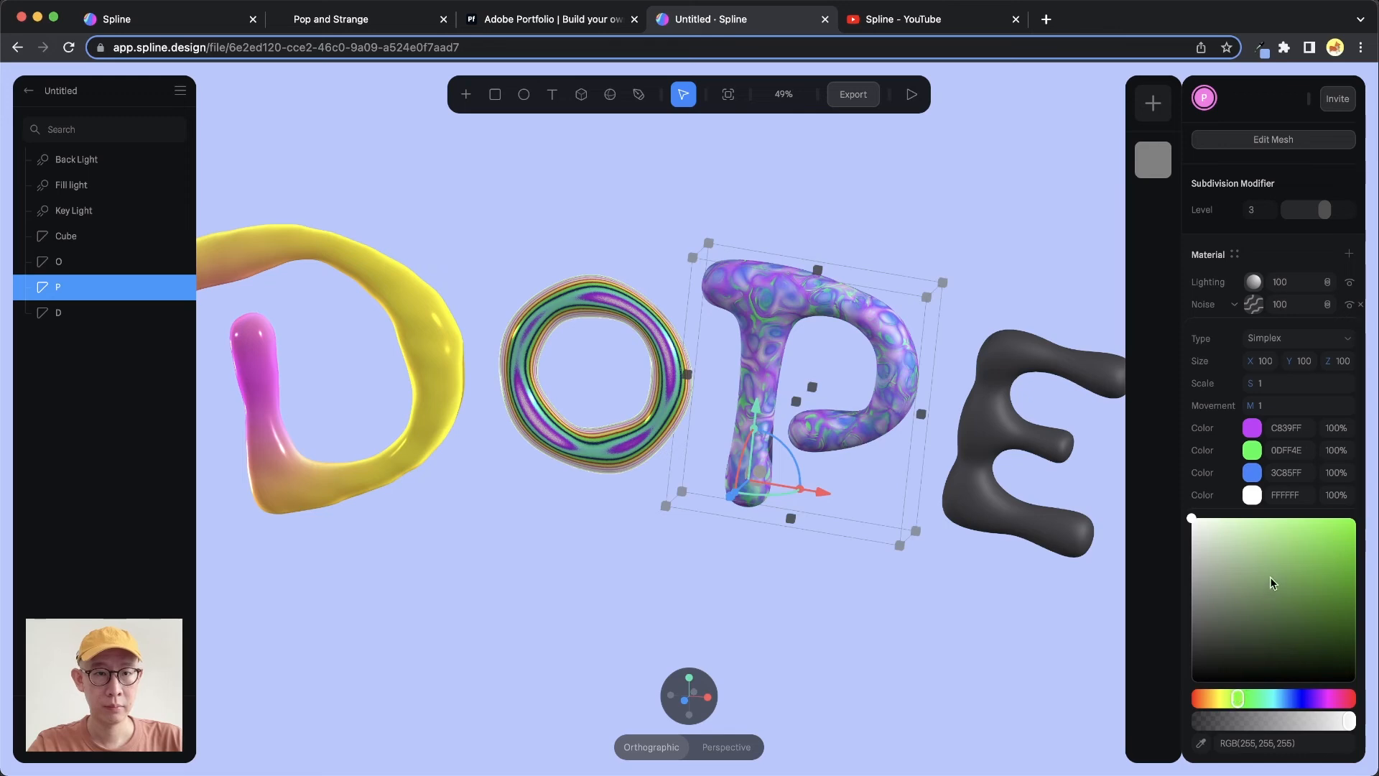
pyautogui.moveTo(1270, 576); pyautogui.dragTo(1312, 508)
pyautogui.moveTo(1323, 696); pyautogui.dragTo(1325, 698)
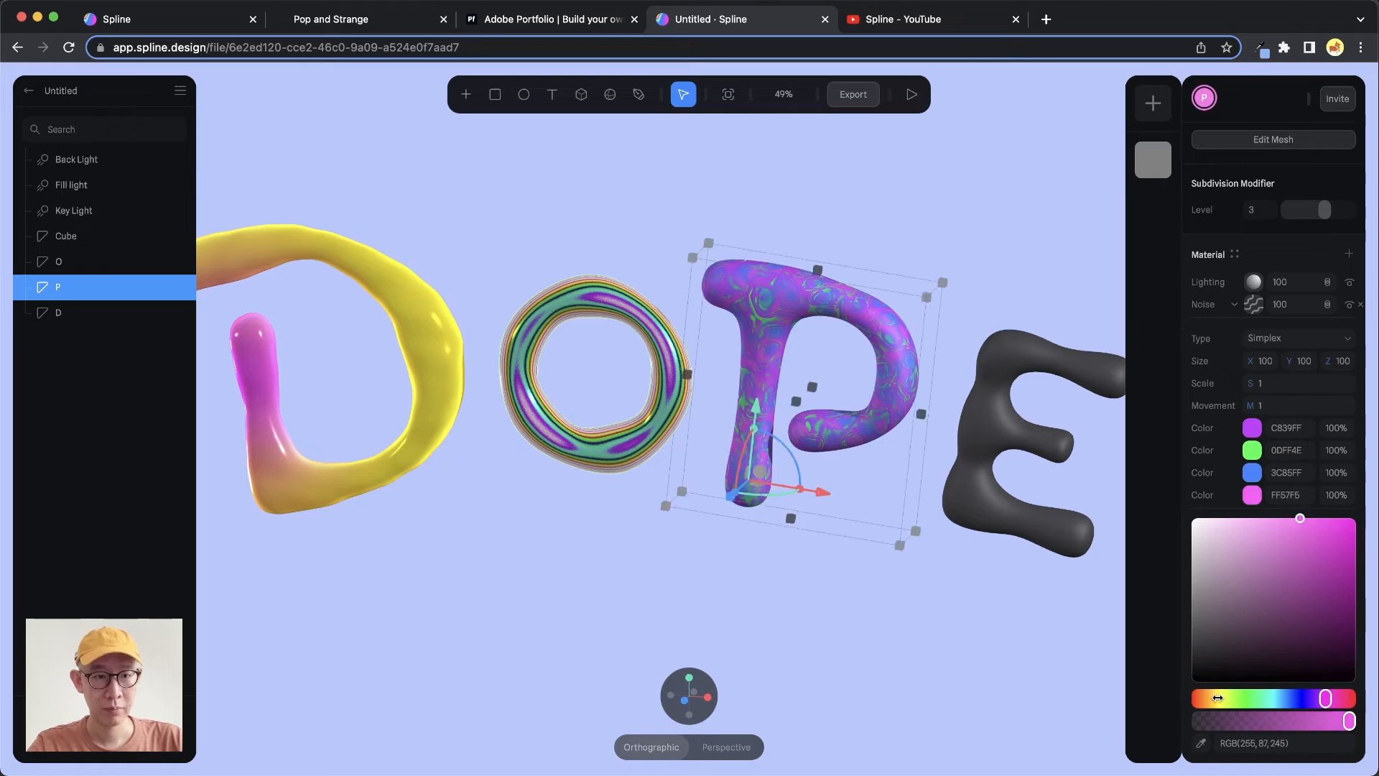
pyautogui.moveTo(1200, 698); pyautogui.dragTo(1242, 698)
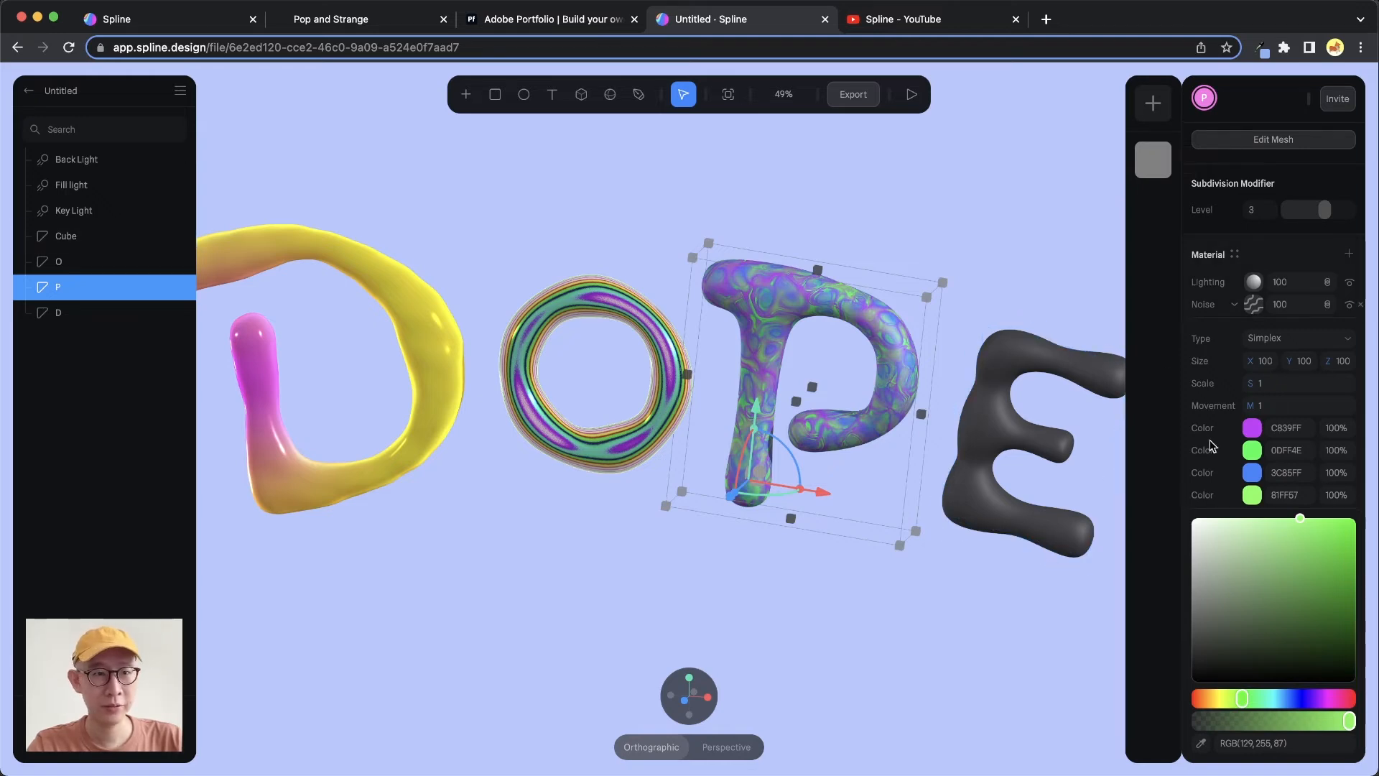
# Set the noise Scale to 4 and Movement to 1.59
pyautogui.click(1214, 391)
pyautogui.click(1271, 505)
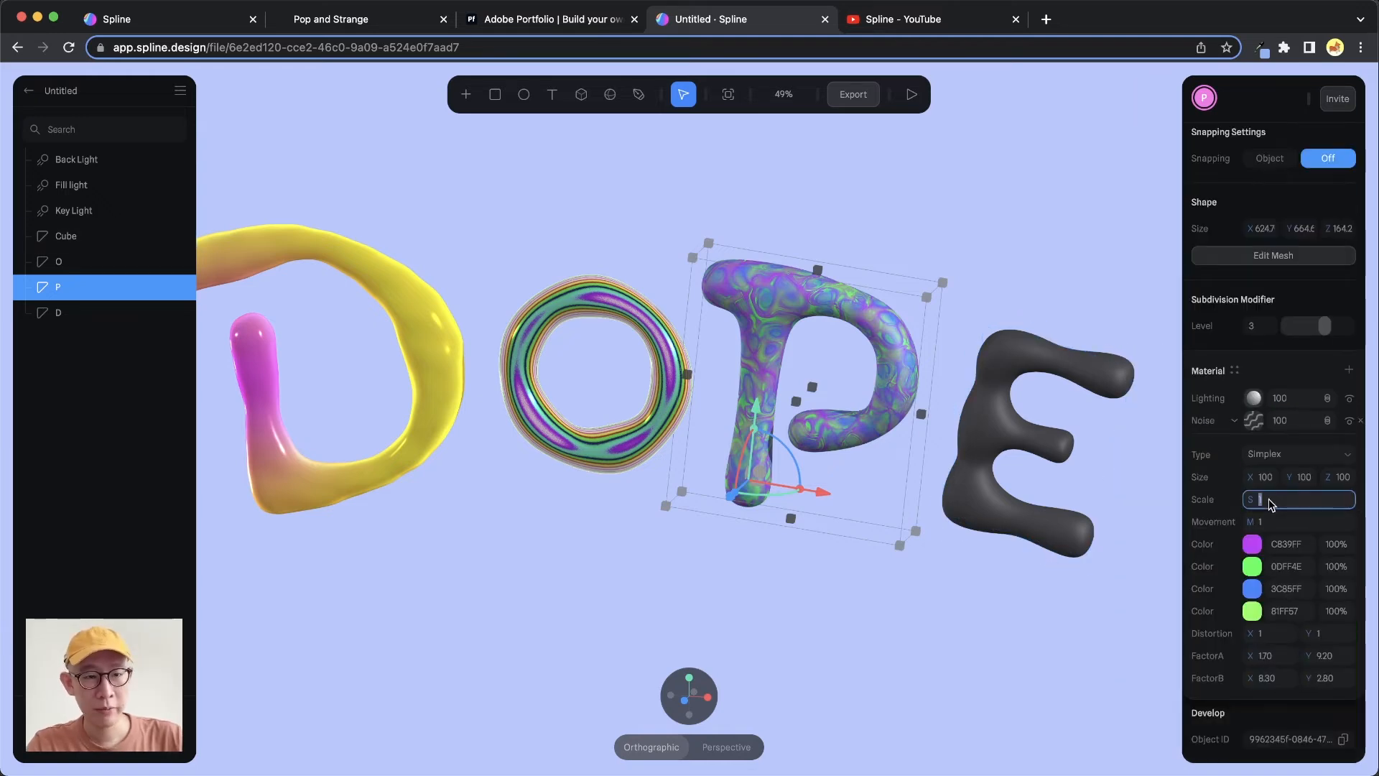
pyautogui.press('Down')
pyautogui.press('Up')
pyautogui.press('Up')
pyautogui.press('Up')
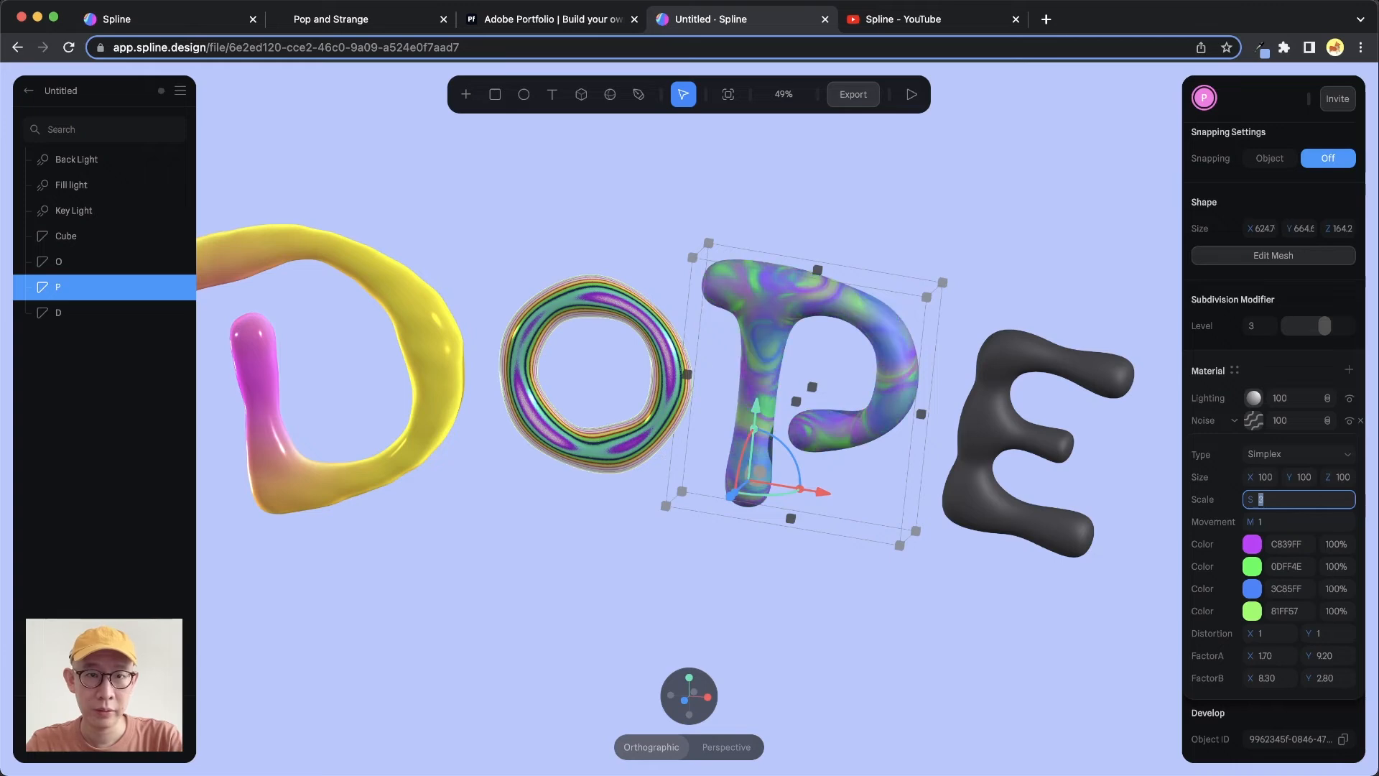
pyautogui.press('Up')
pyautogui.press('Up')
pyautogui.press('Up')
pyautogui.press('Down')
pyautogui.press('Down')
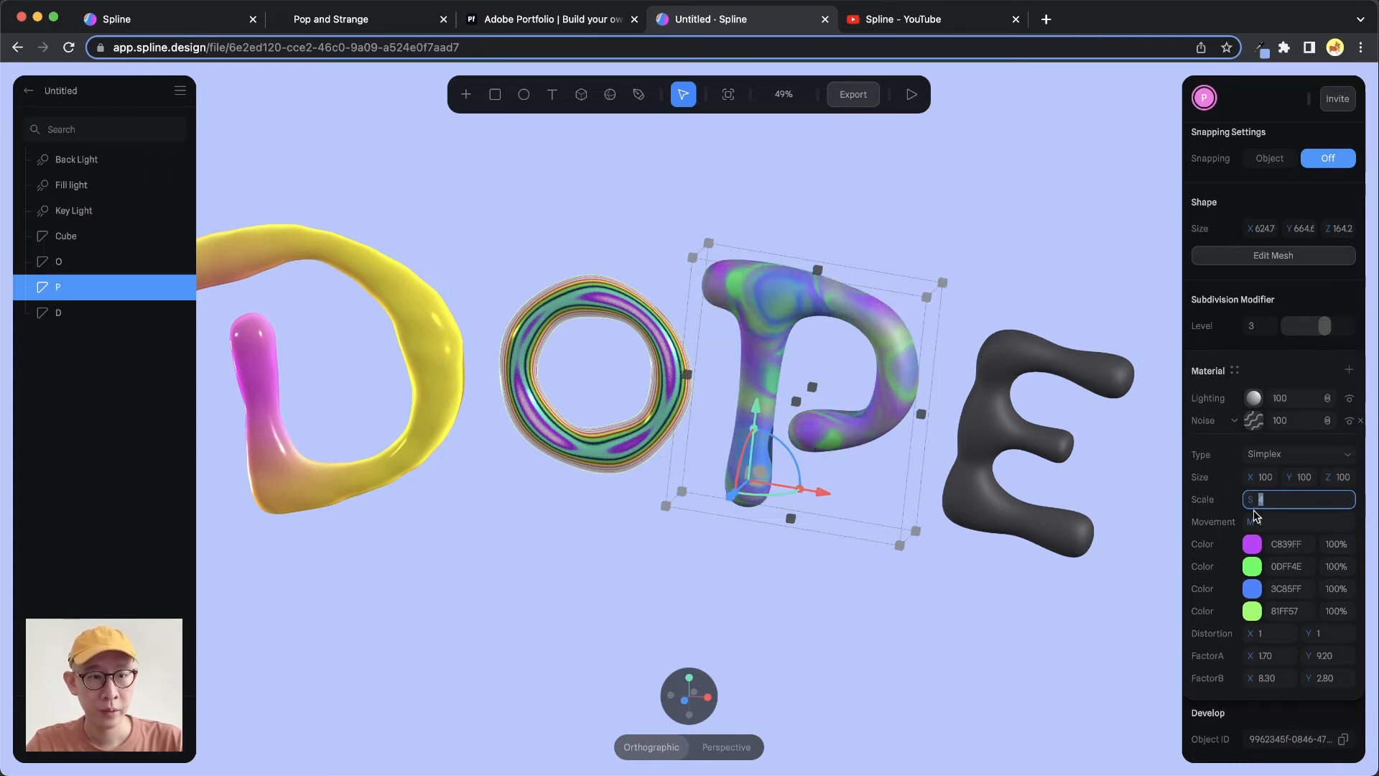
pyautogui.moveTo(1253, 522); pyautogui.dragTo(1297, 522)
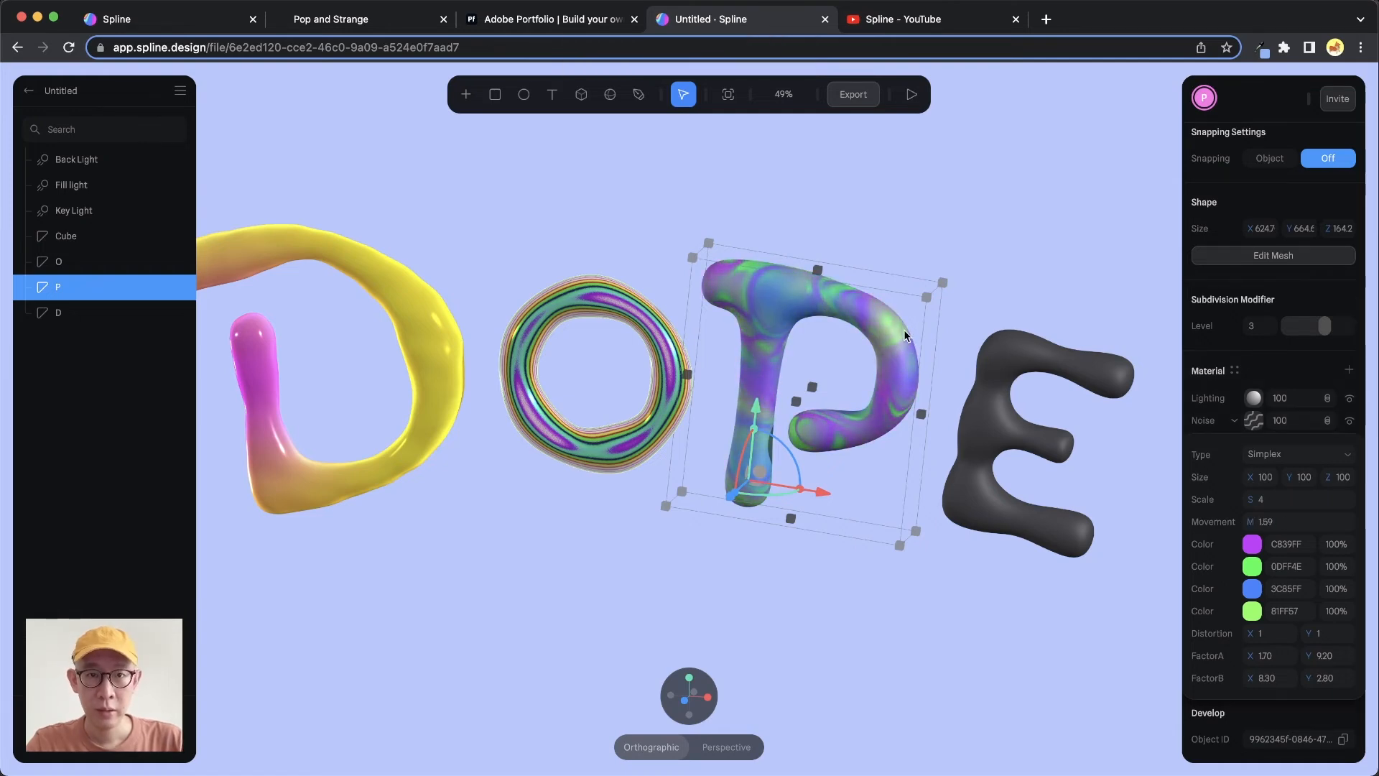
# Try adjusting the noise Factor A and Z size, undoing each change
pyautogui.moveTo(903, 329)
pyautogui.keyDown('alt'); pyautogui.mouseDown()
pyautogui.moveTo(866, 349)
pyautogui.moveTo(925, 347)
pyautogui.moveTo(938, 321)
pyautogui.moveTo(828, 368)
pyautogui.moveTo(938, 328)
pyautogui.moveTo(873, 368)
pyautogui.moveTo(897, 326)
pyautogui.moveTo(876, 335)
pyautogui.moveTo(921, 342)
pyautogui.moveTo(915, 313)
pyautogui.moveTo(923, 334)
pyautogui.moveTo(919, 317)
pyautogui.moveTo(894, 345)
pyautogui.moveTo(944, 312)
pyautogui.moveTo(923, 322)
pyautogui.mouseUp(); pyautogui.keyUp('alt')
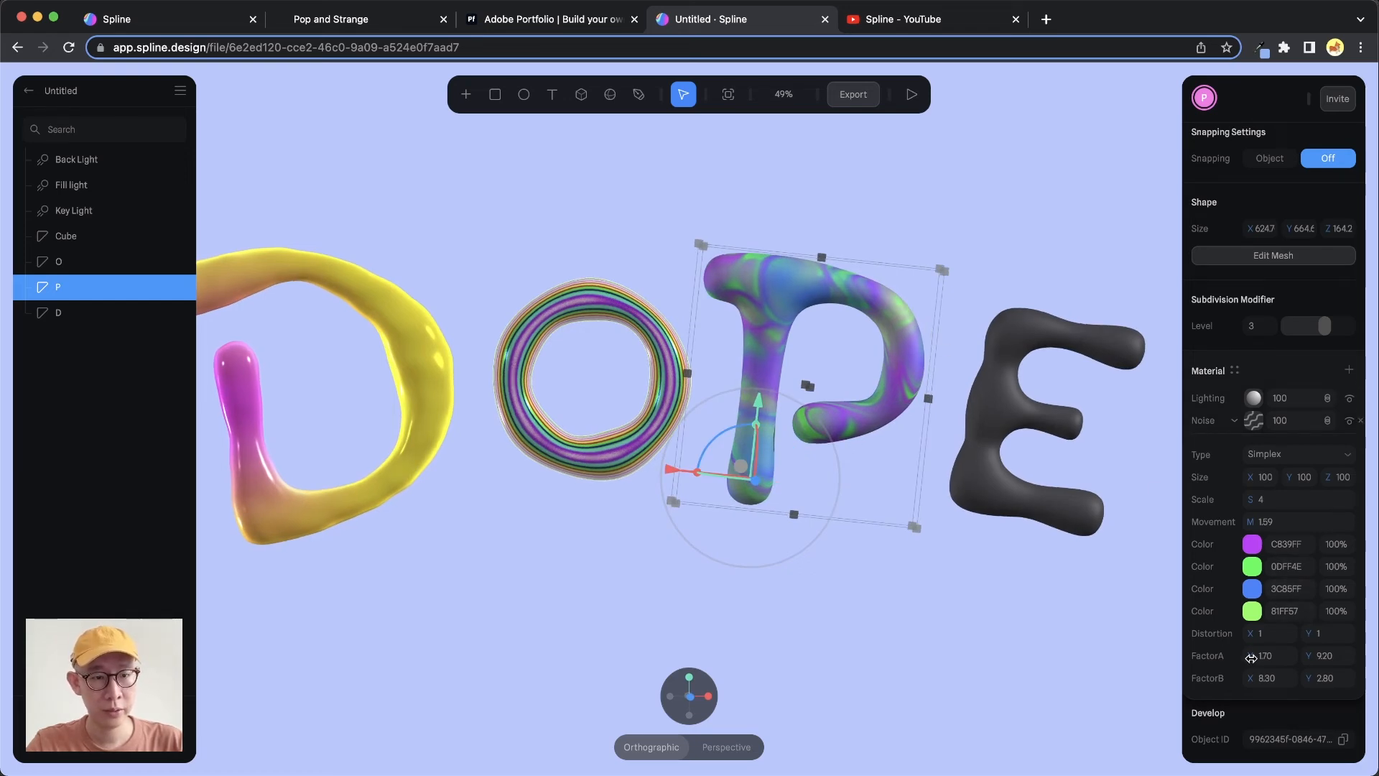
pyautogui.moveTo(1251, 658)
pyautogui.mouseDown()
pyautogui.moveTo(1278, 657)
pyautogui.moveTo(1227, 657)
pyautogui.moveTo(1254, 657)
pyautogui.mouseUp()
pyautogui.press('super+z')
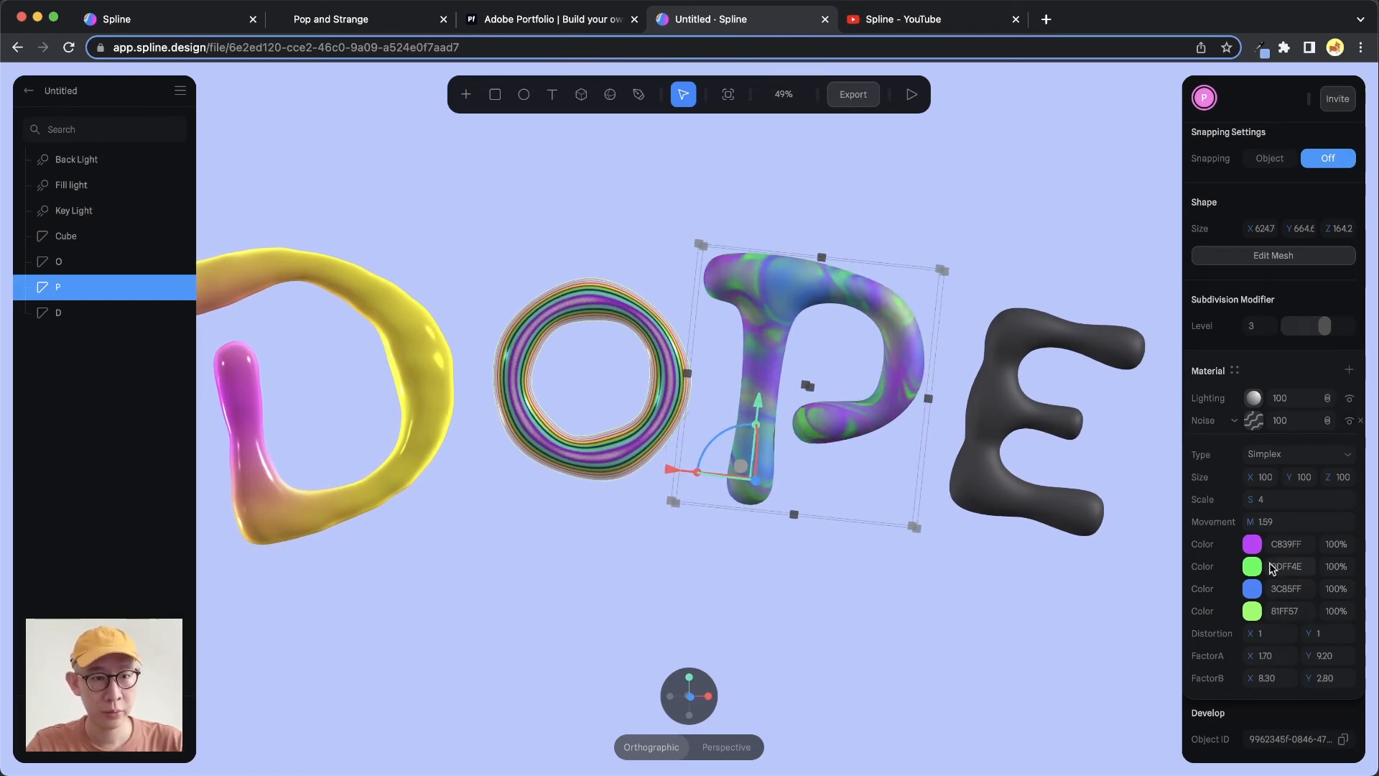
pyautogui.moveTo(1253, 477)
pyautogui.mouseDown()
pyautogui.moveTo(1289, 477)
pyautogui.moveTo(1261, 492)
pyautogui.moveTo(1318, 482)
pyautogui.moveTo(1233, 481)
pyautogui.moveTo(1248, 481)
pyautogui.mouseUp()
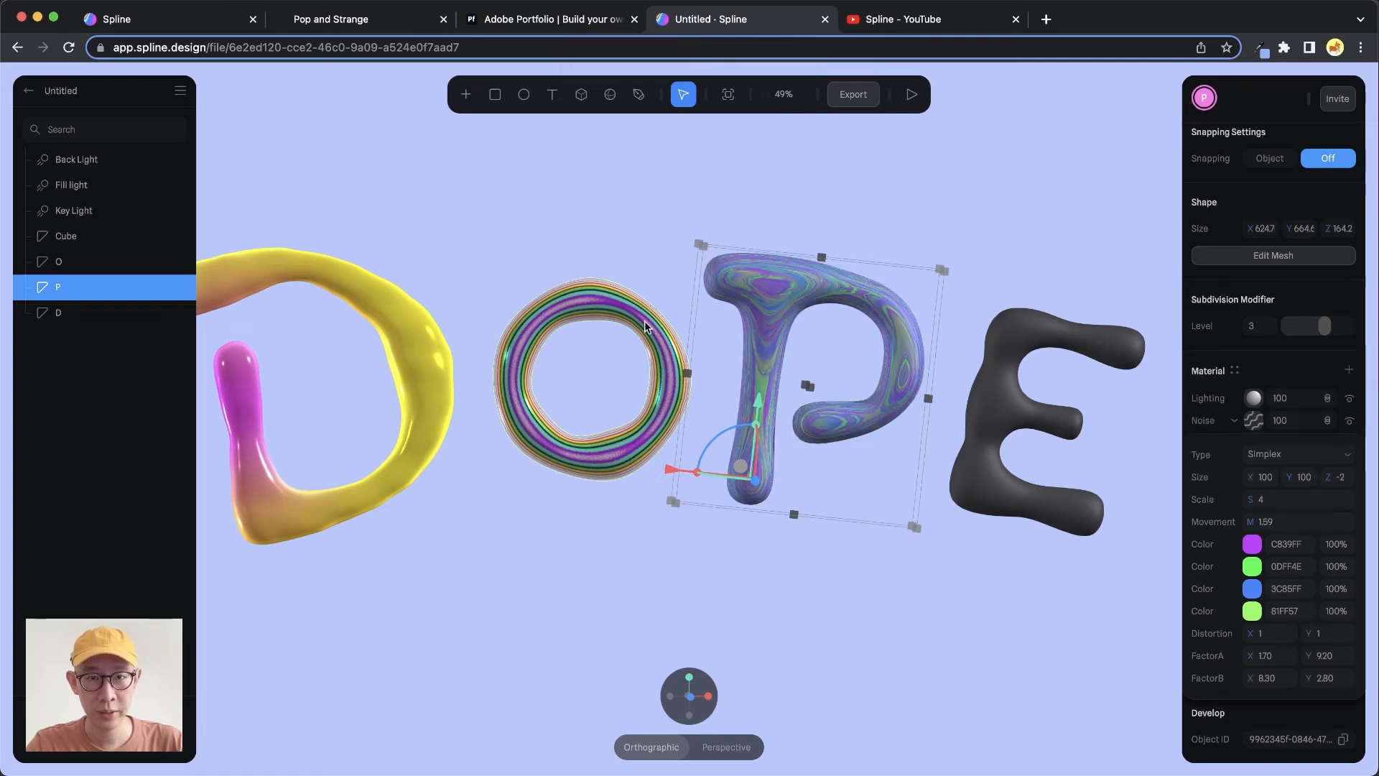
pyautogui.press('super+z')
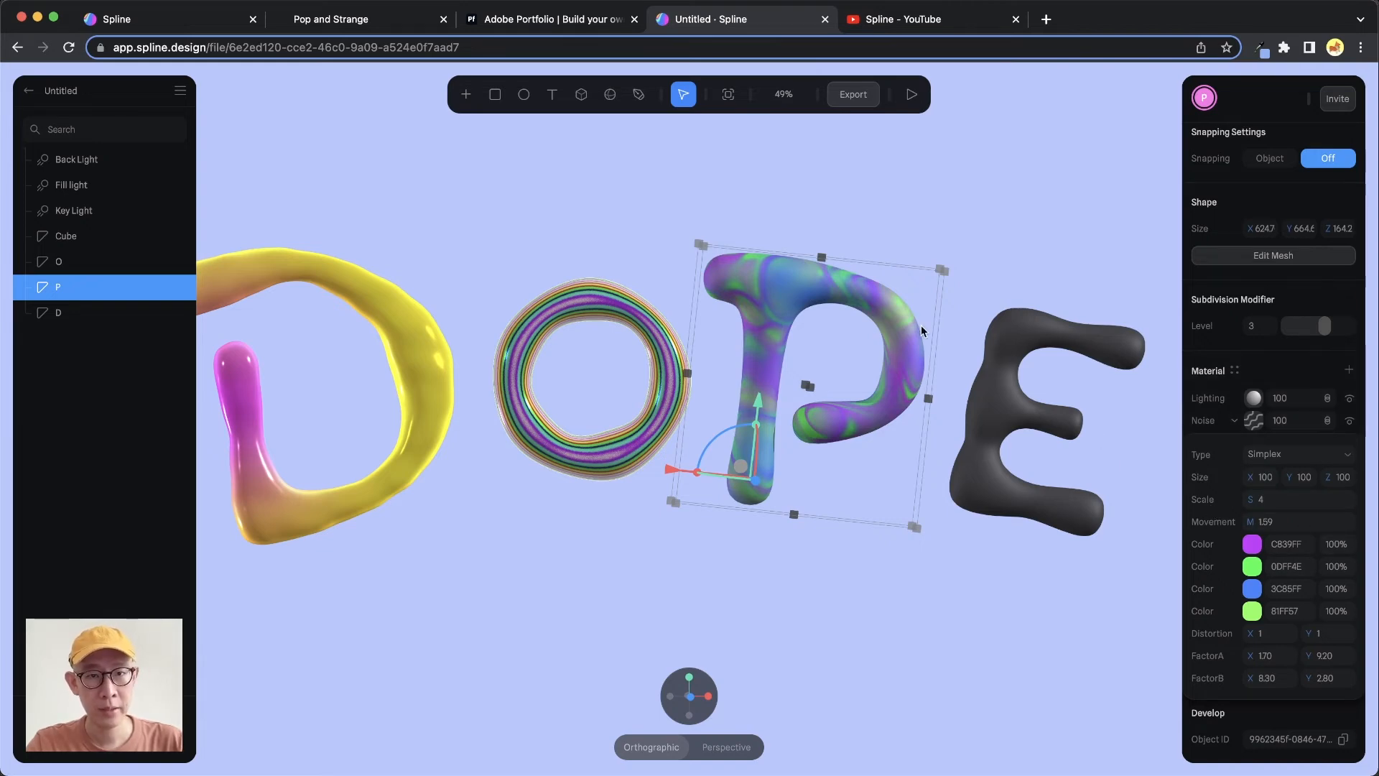
# Set the P's Lighting layer type to Physical
pyautogui.click(1254, 400)
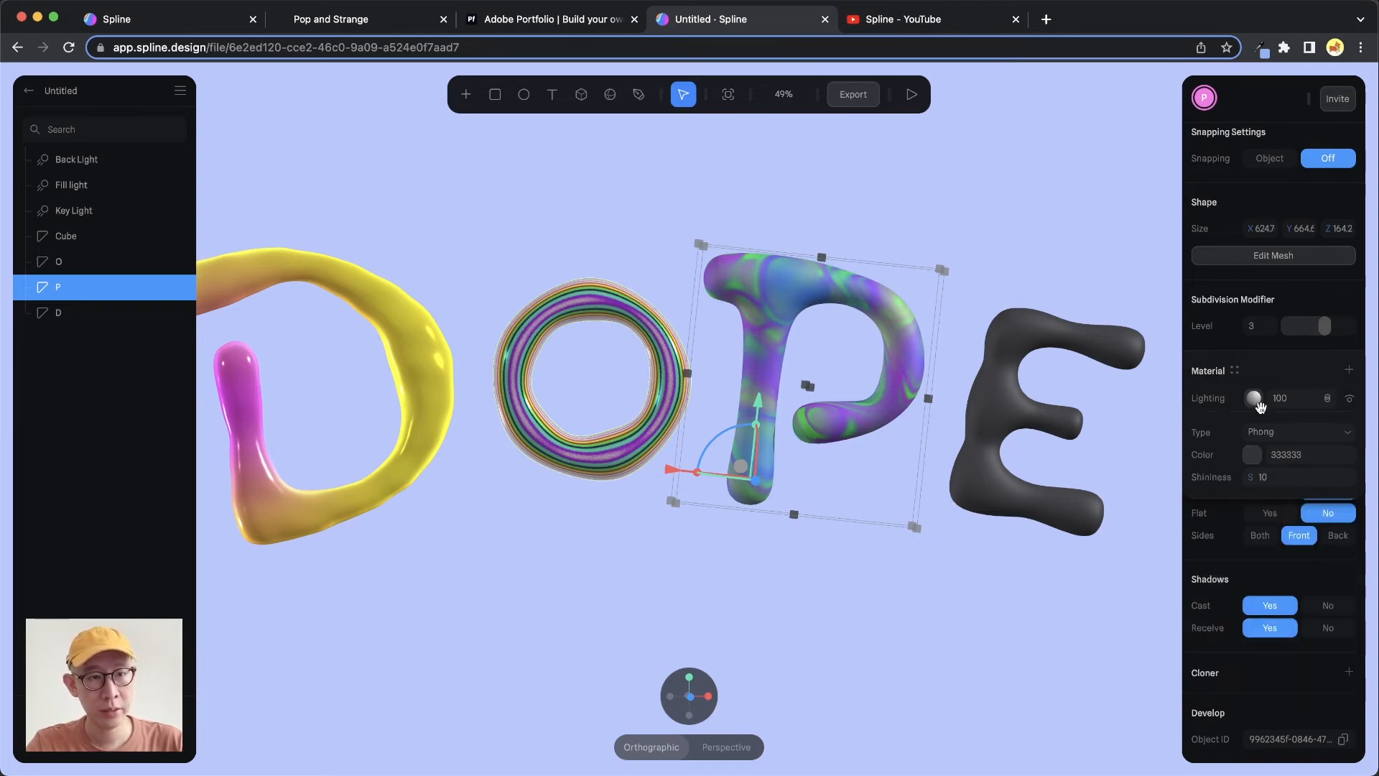
pyautogui.click(1257, 400)
pyautogui.click(1258, 402)
pyautogui.click(1293, 438)
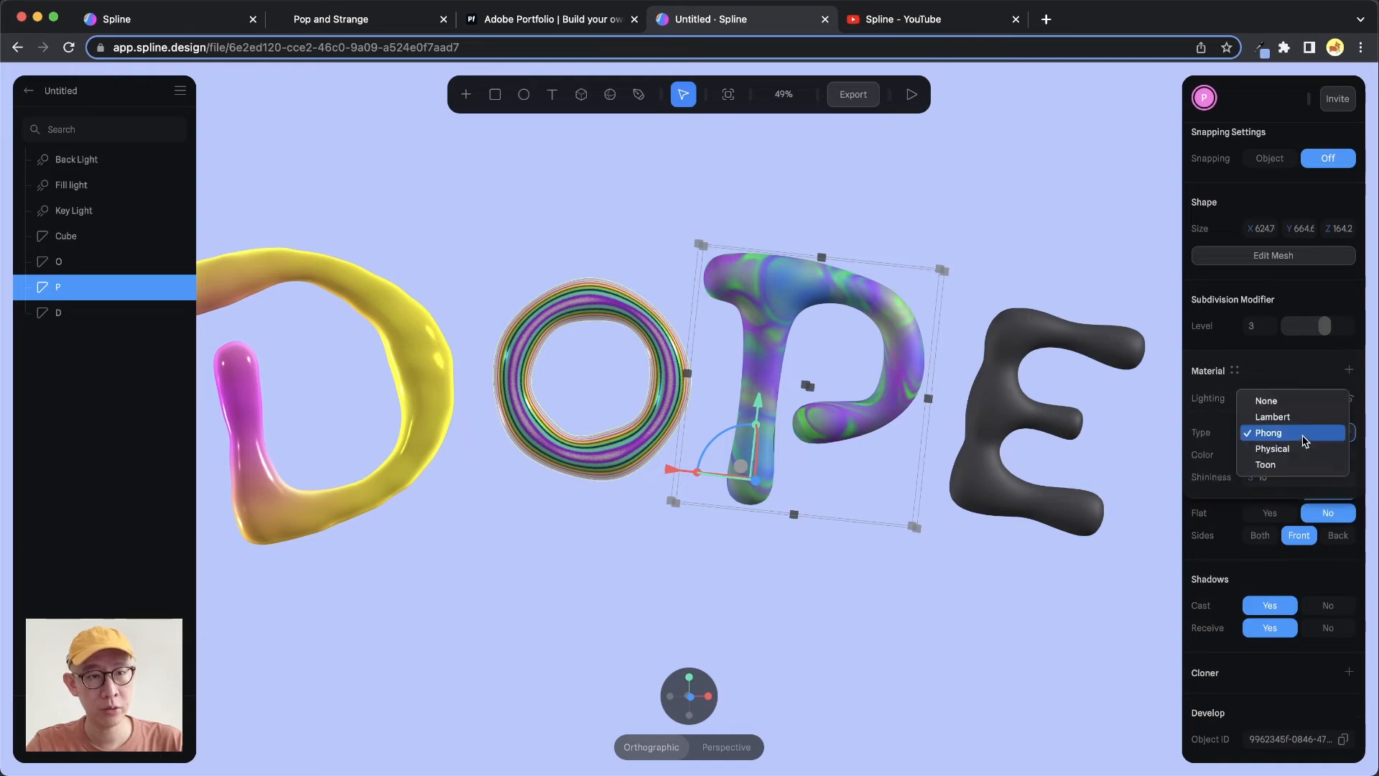
pyautogui.click(1303, 449)
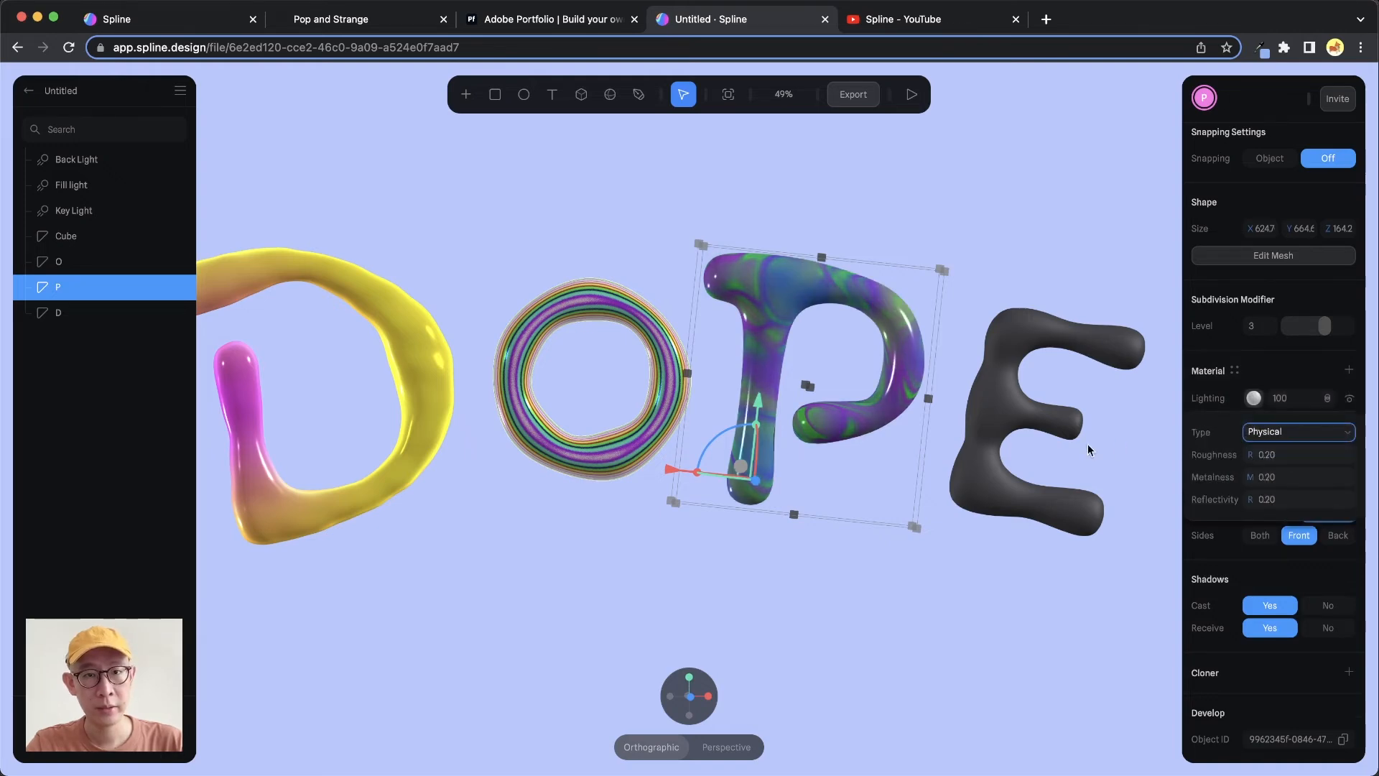
pyautogui.click(1302, 374)
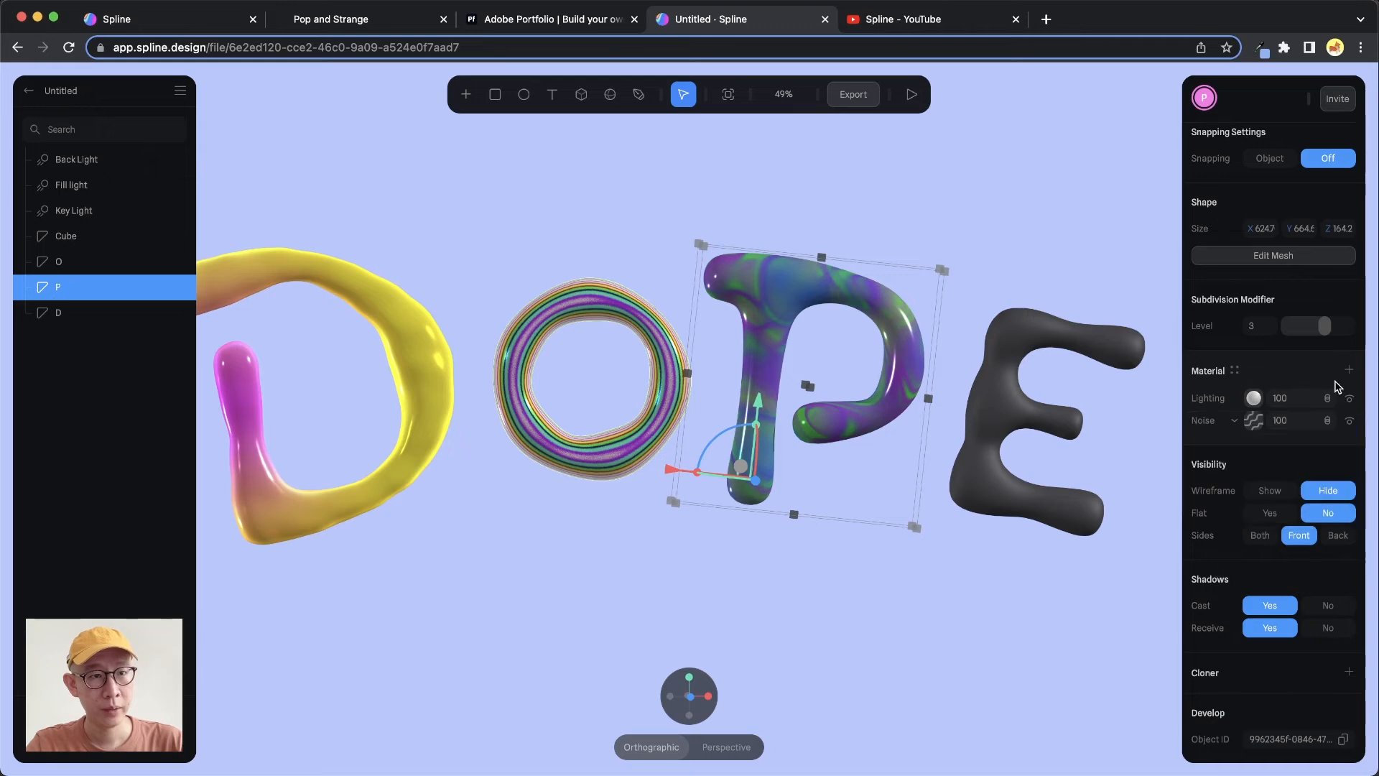
# Set the Lighting layer's blend mode to Overlay
pyautogui.click(1325, 399)
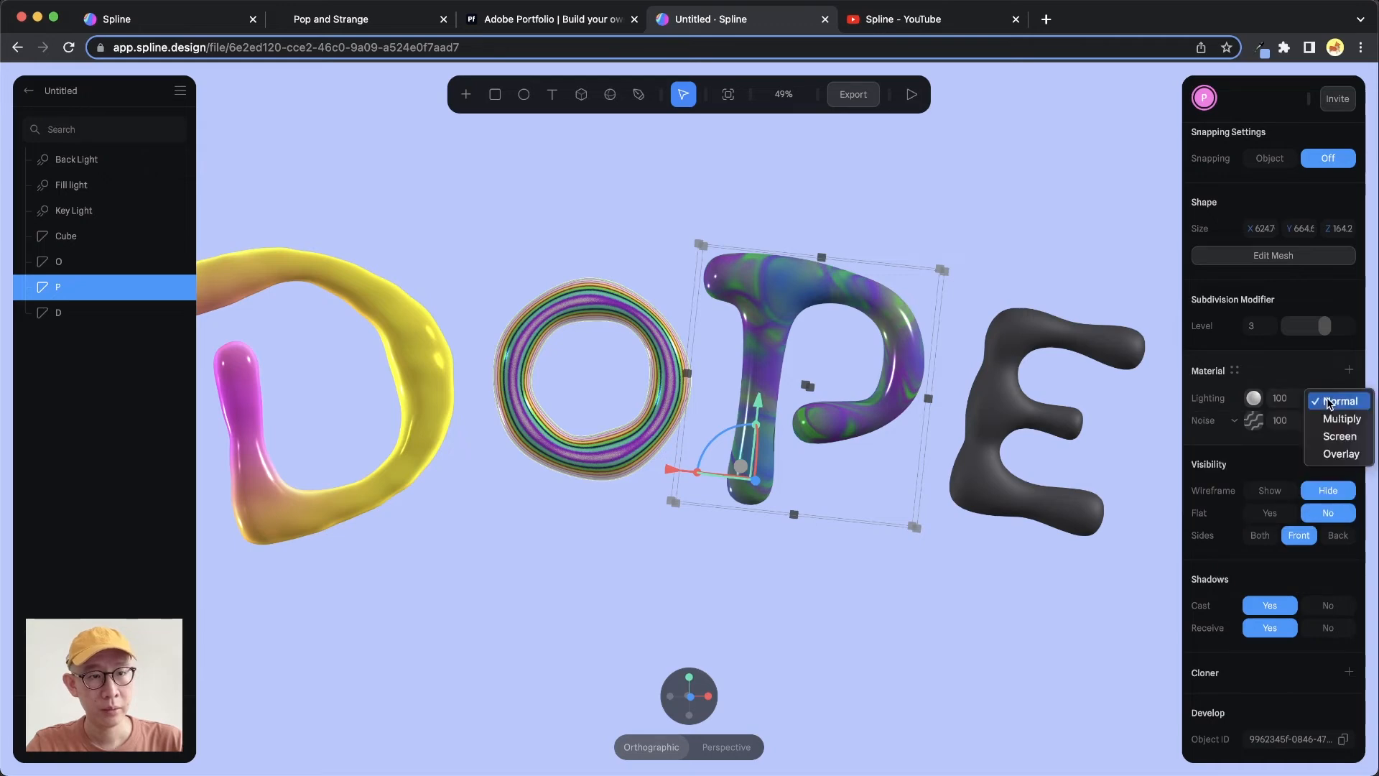
pyautogui.click(1333, 452)
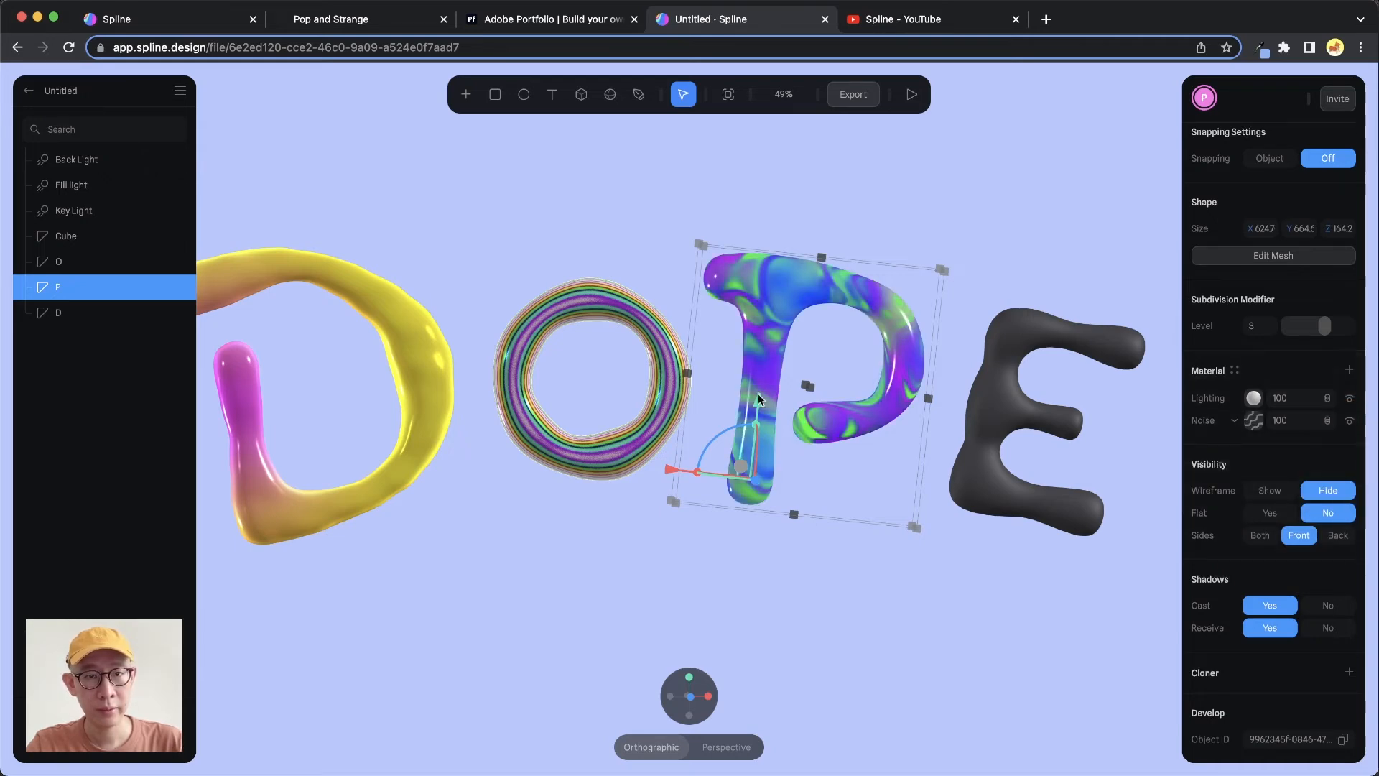
pyautogui.click(1283, 399)
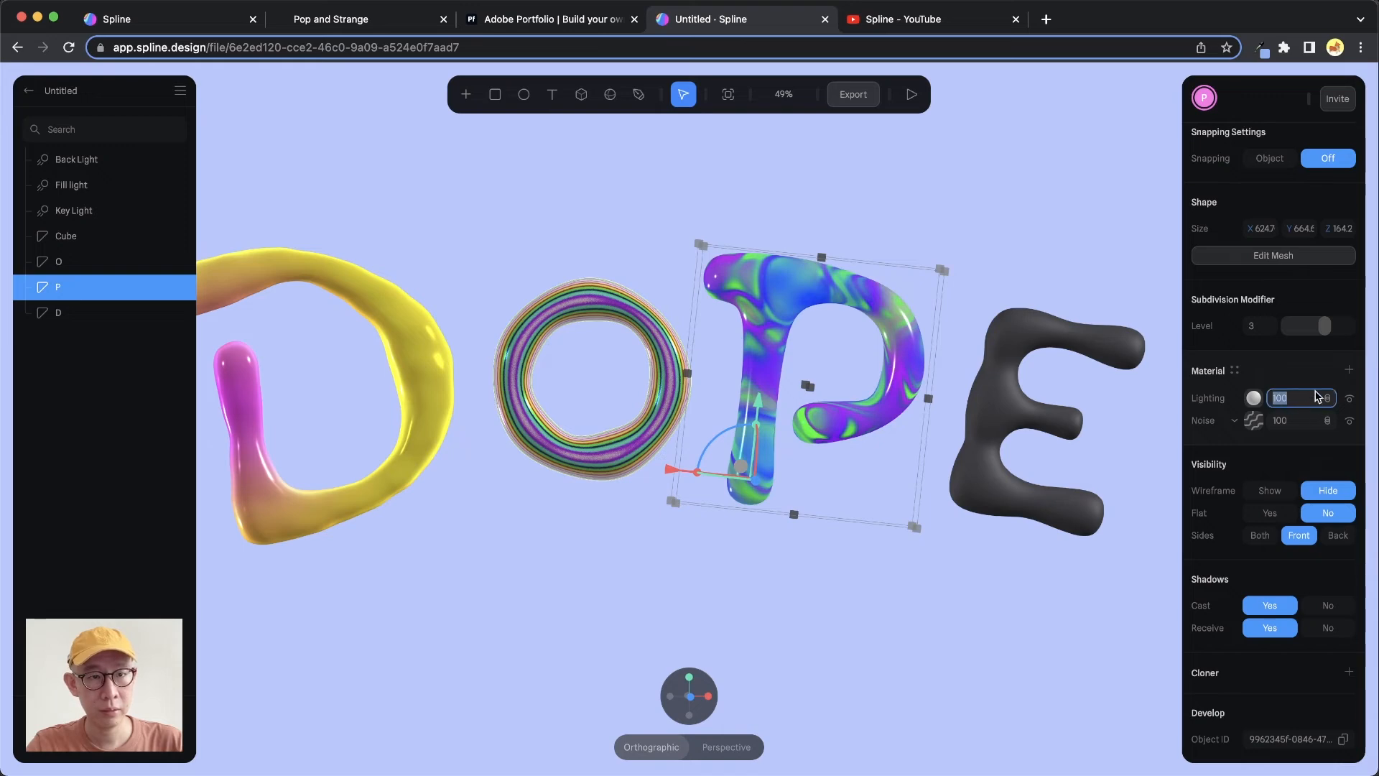
# Add a Fresnel layer on top of the P's material and set its blend mode to Overlay
pyautogui.moveTo(983, 374); pyautogui.dragTo(903, 339)
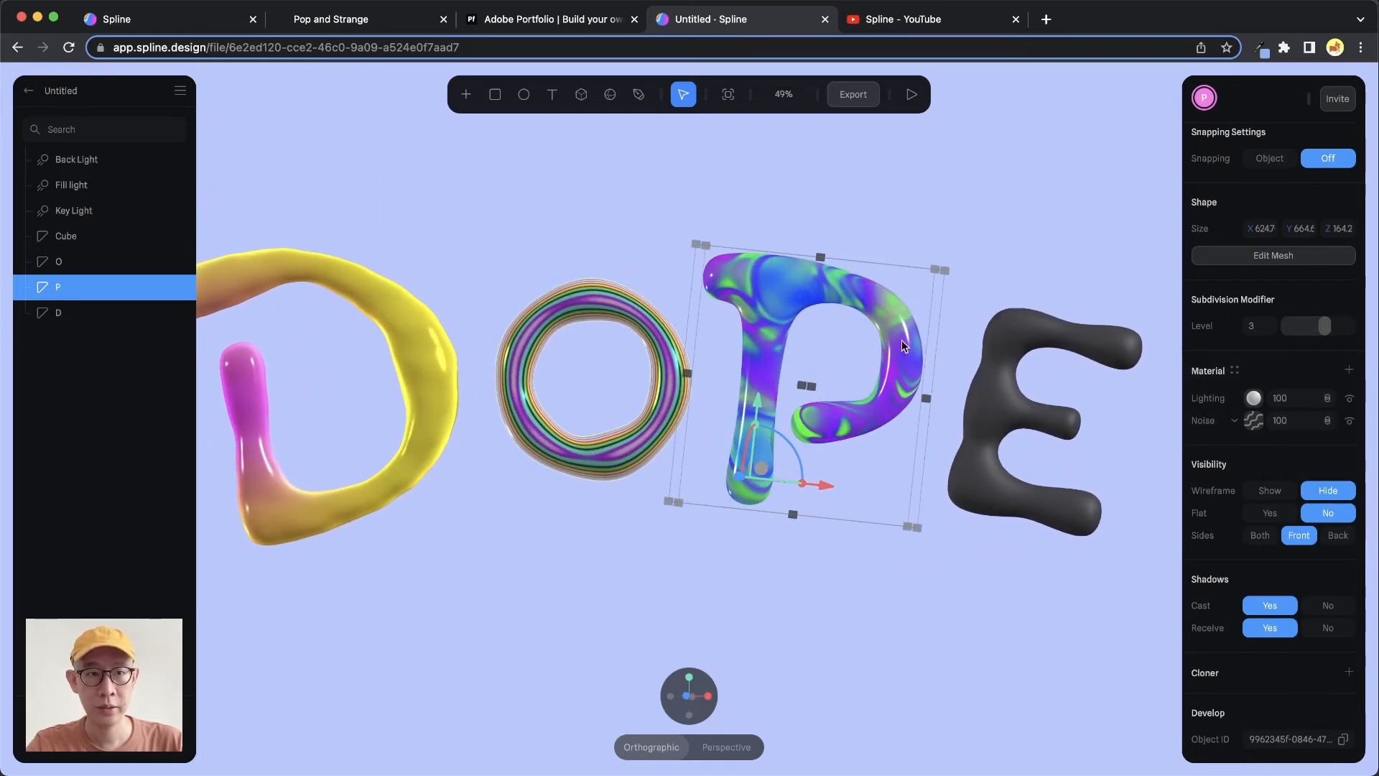
pyautogui.moveTo(837, 371)
pyautogui.keyDown('alt'); pyautogui.mouseDown()
pyautogui.moveTo(838, 387)
pyautogui.moveTo(846, 379)
pyautogui.mouseUp(); pyautogui.keyUp('alt')
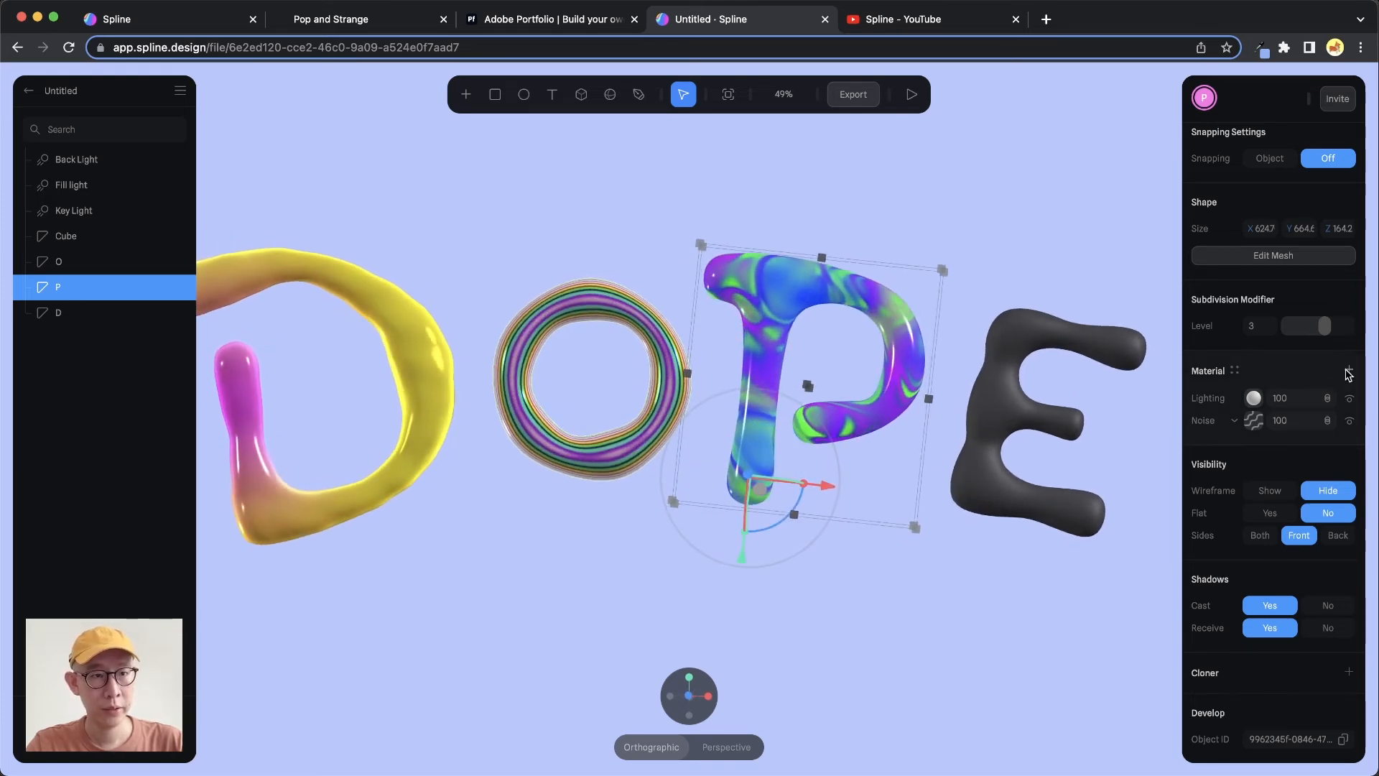
pyautogui.click(1348, 373)
pyautogui.click(1237, 400)
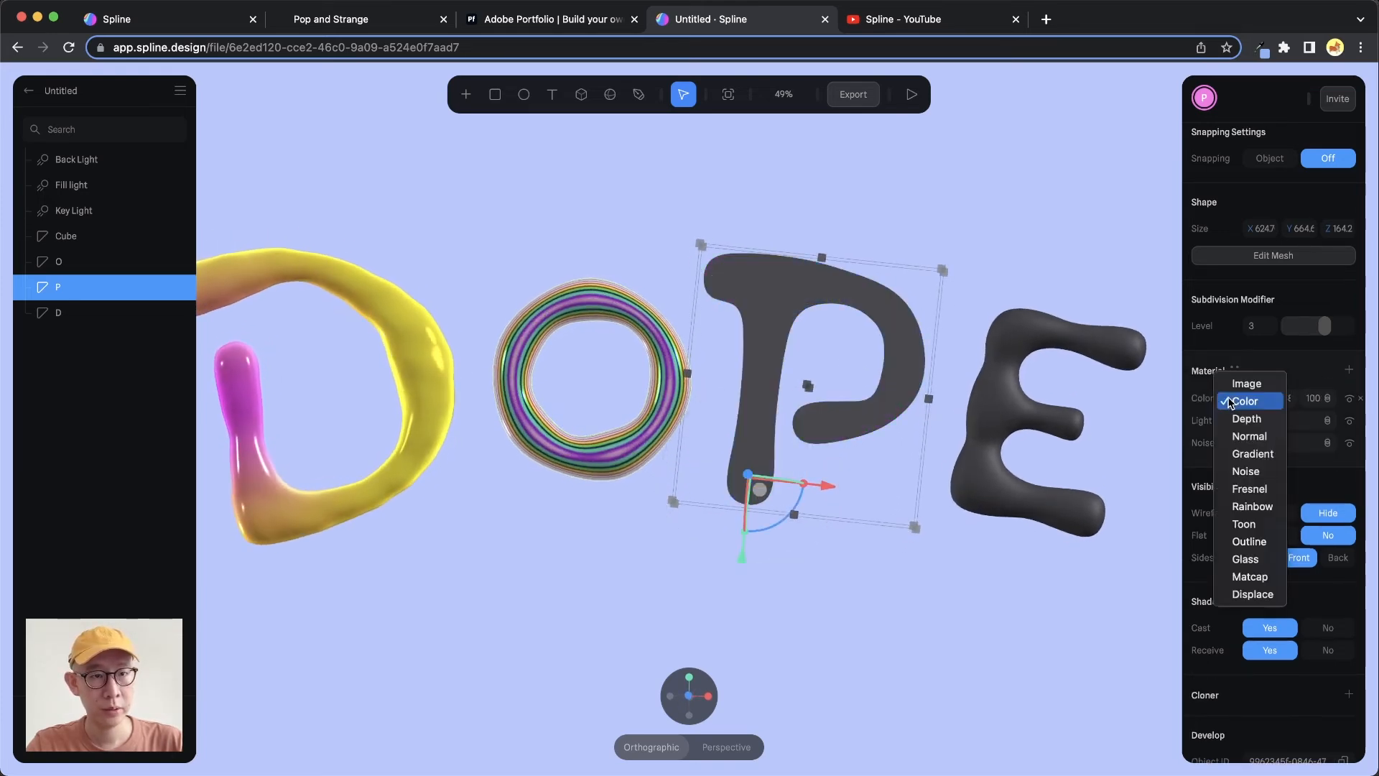
pyautogui.click(1249, 489)
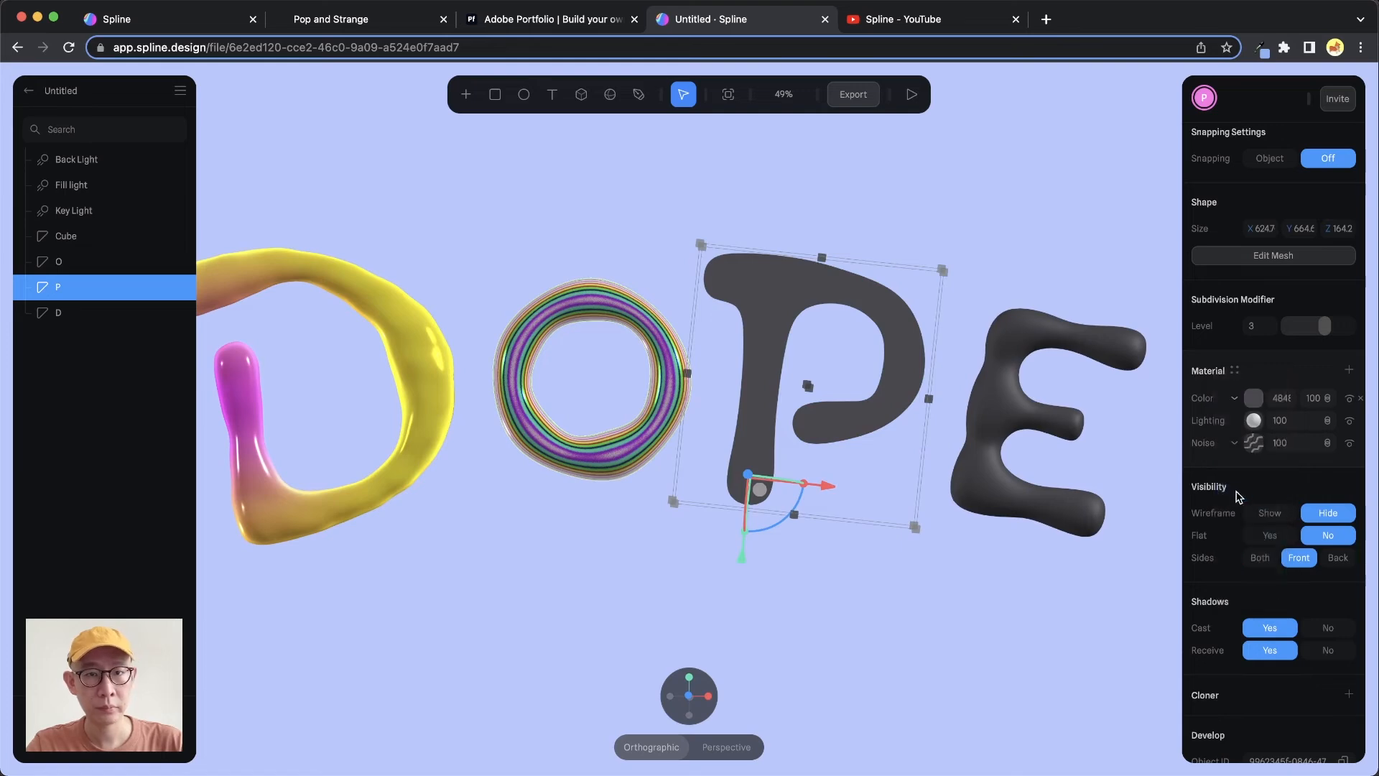
pyautogui.click(1340, 399)
pyautogui.click(1339, 455)
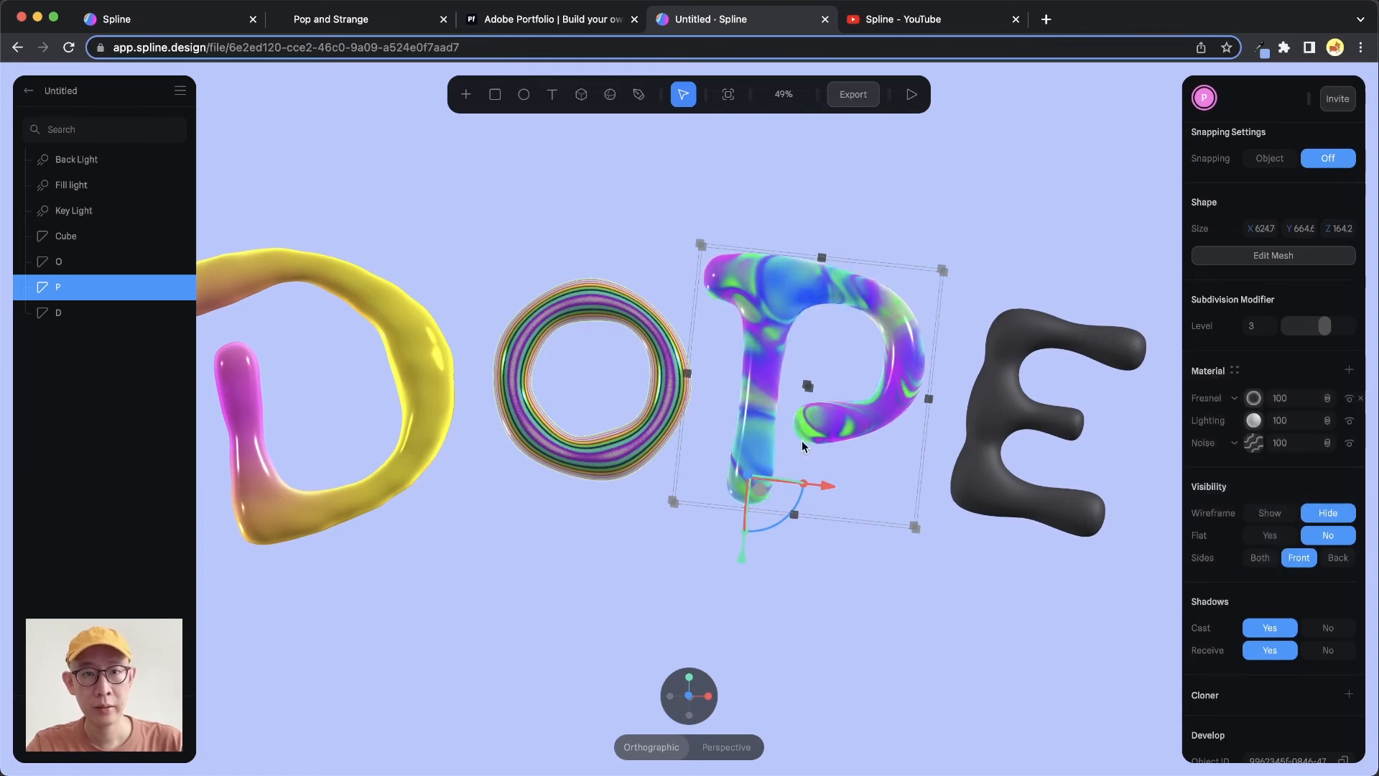
pyautogui.moveTo(801, 441); pyautogui.dragTo(830, 438)
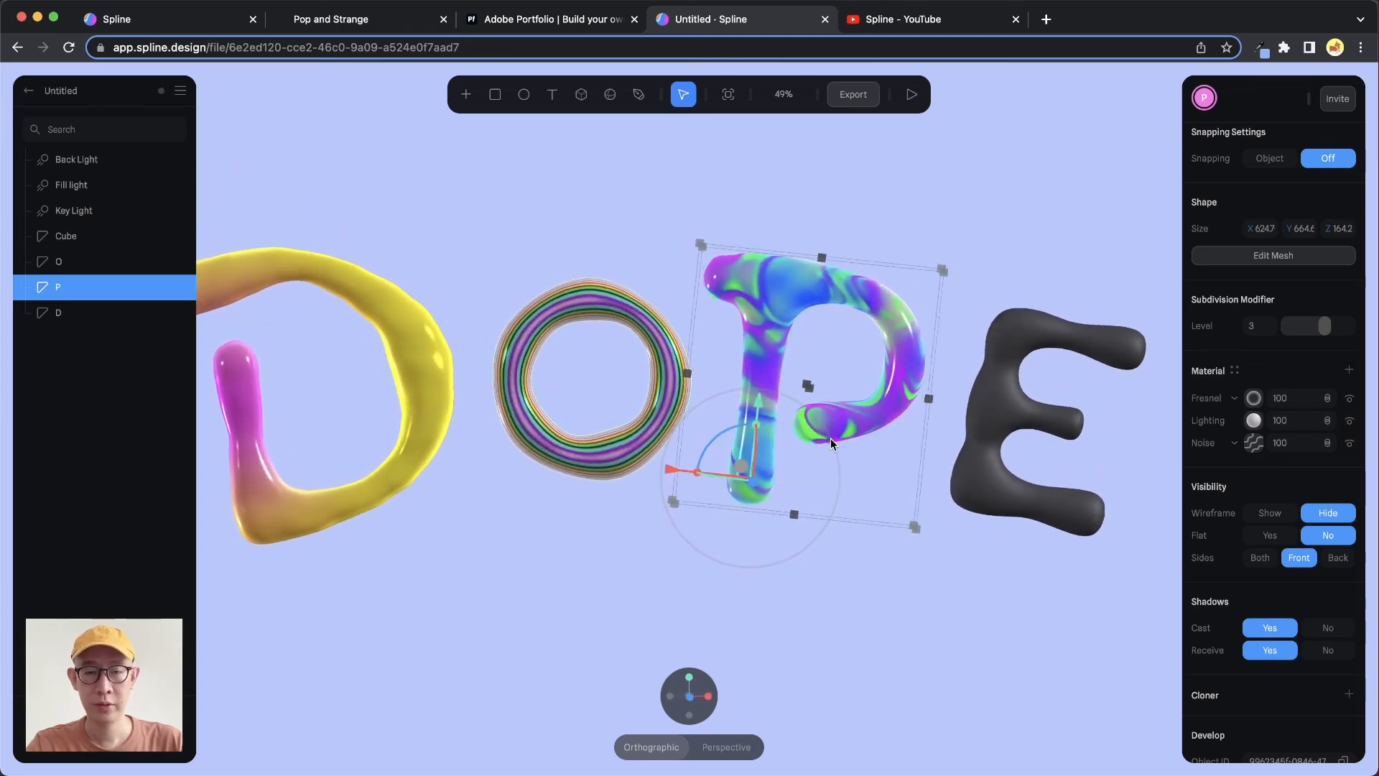
# Deselect the P and view the Pop and Strange reference site before returning to the scene
pyautogui.click(916, 632)
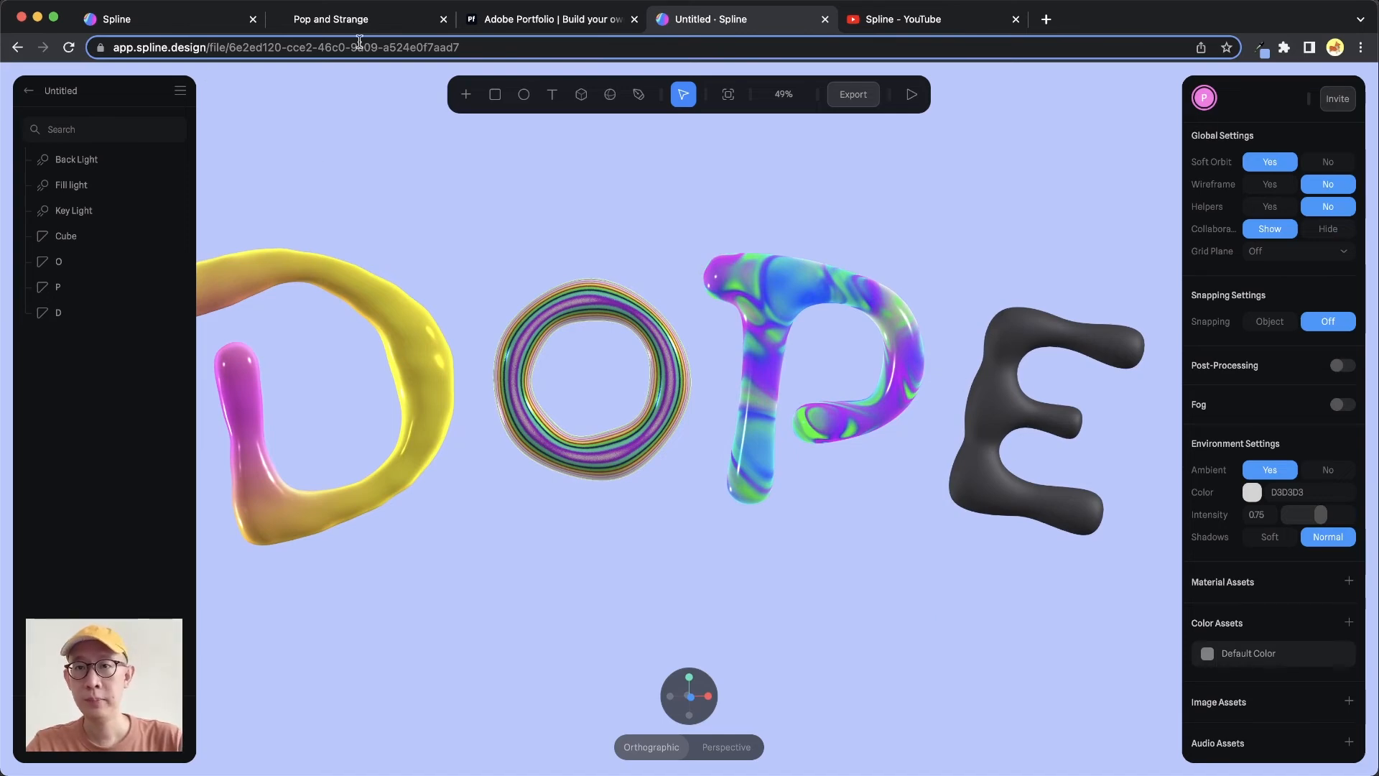
pyautogui.click(391, 20)
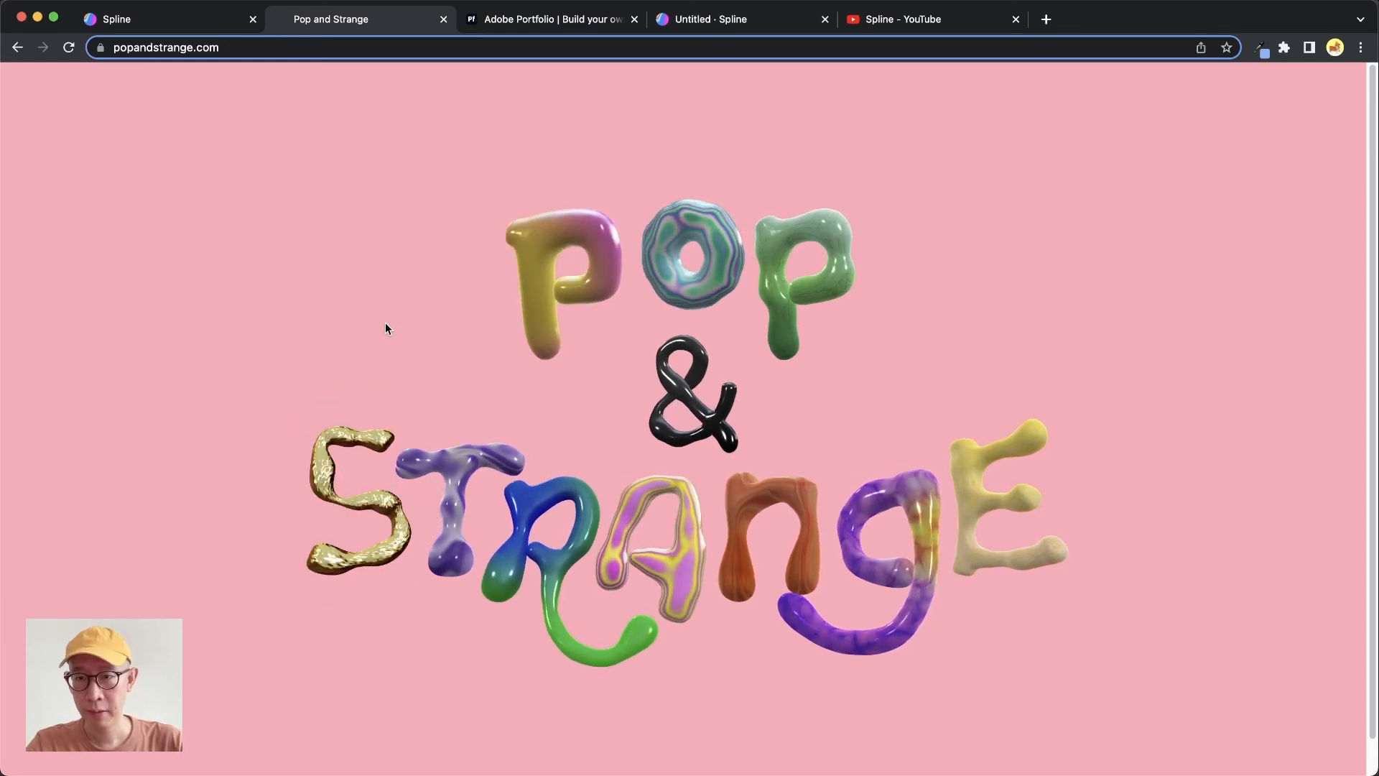
pyautogui.click(774, 21)
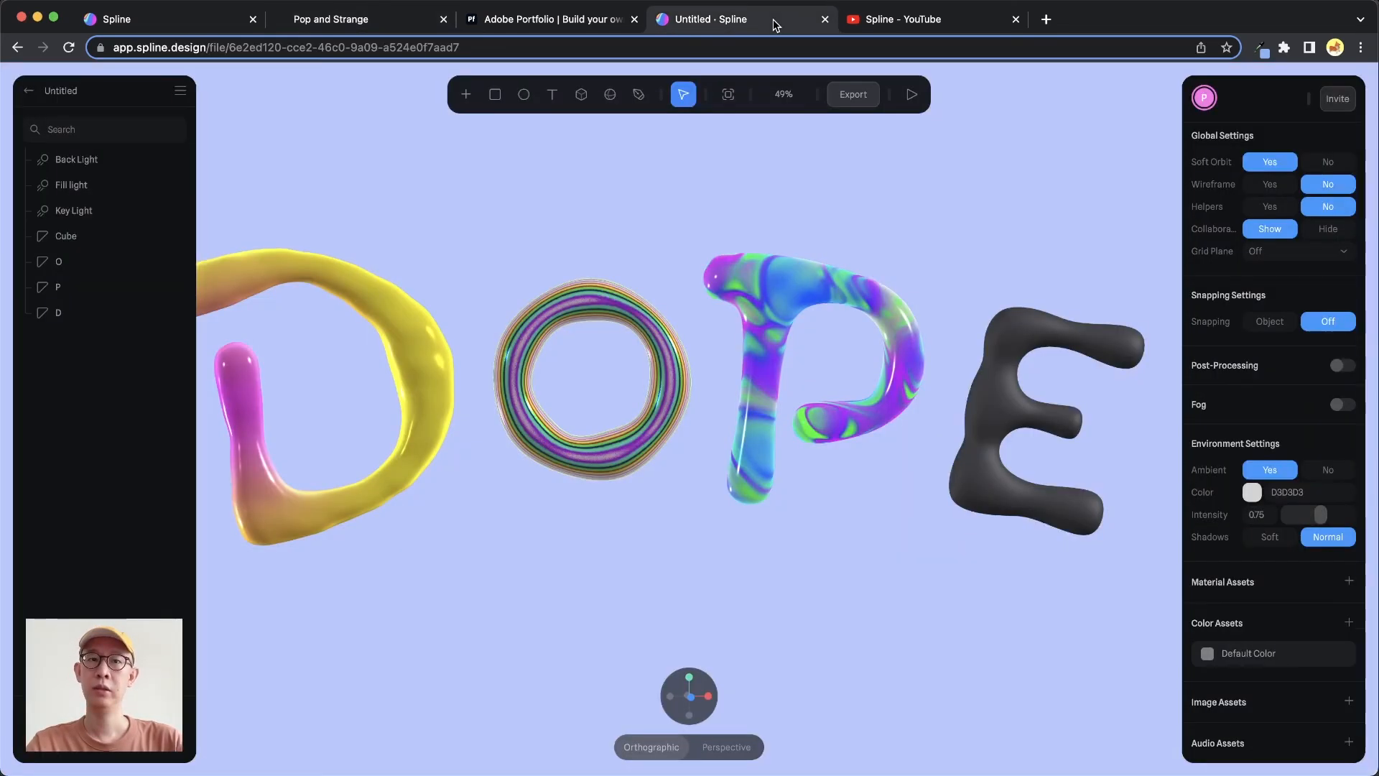
# Select the black Cube letter and rename it as E
pyautogui.click(995, 379)
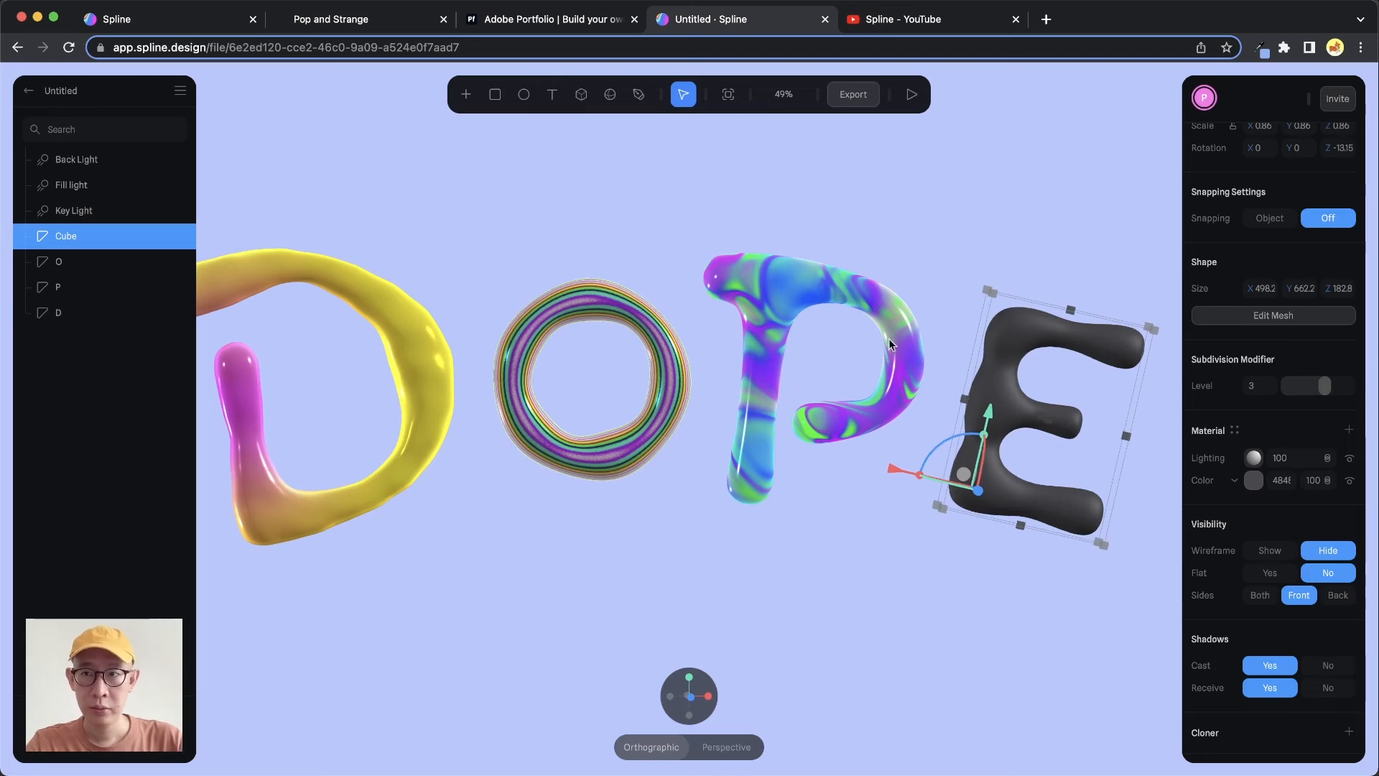
pyautogui.doubleClick(78, 237)
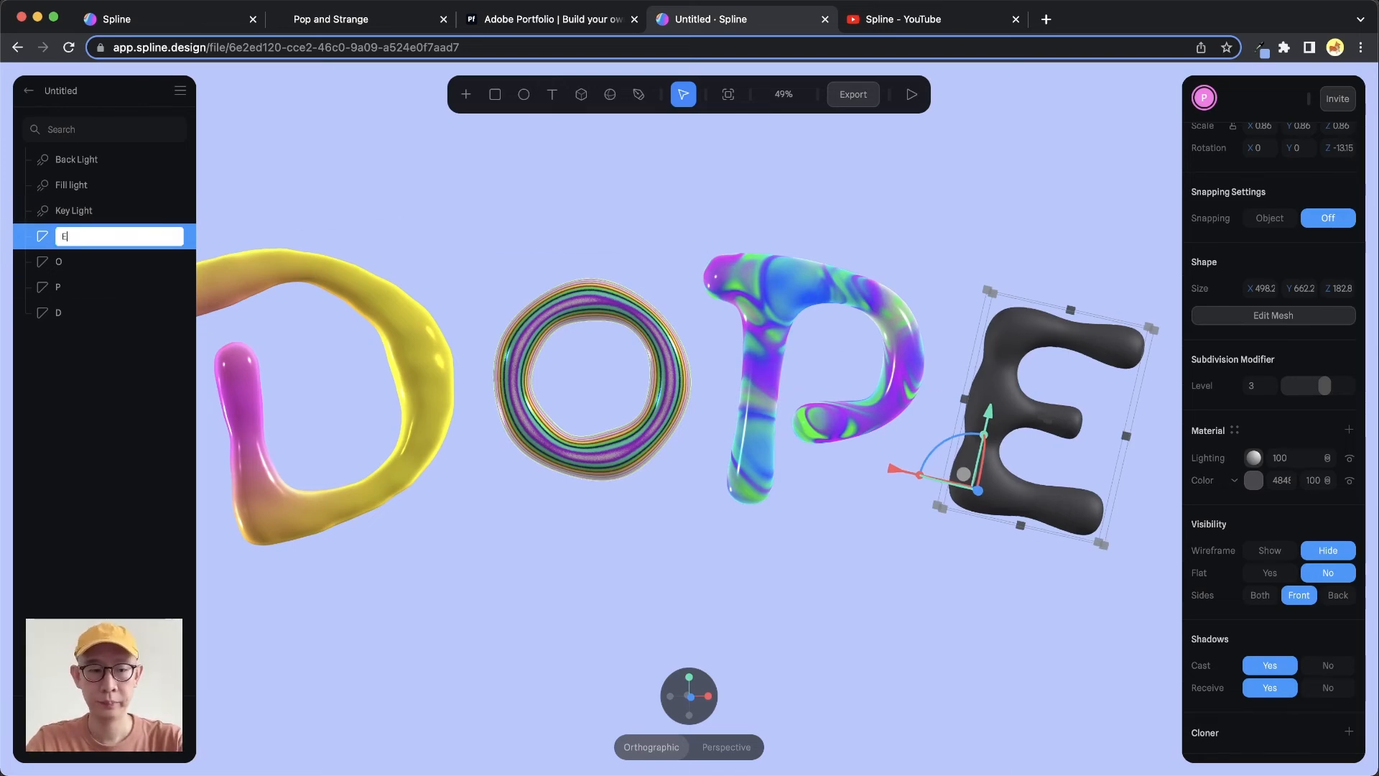
pyautogui.write('E')
pyautogui.press('Return')
# Change the E's Color layer to a Matcap layer and apply the golden matcap image
pyautogui.moveTo(955, 304); pyautogui.dragTo(921, 279)
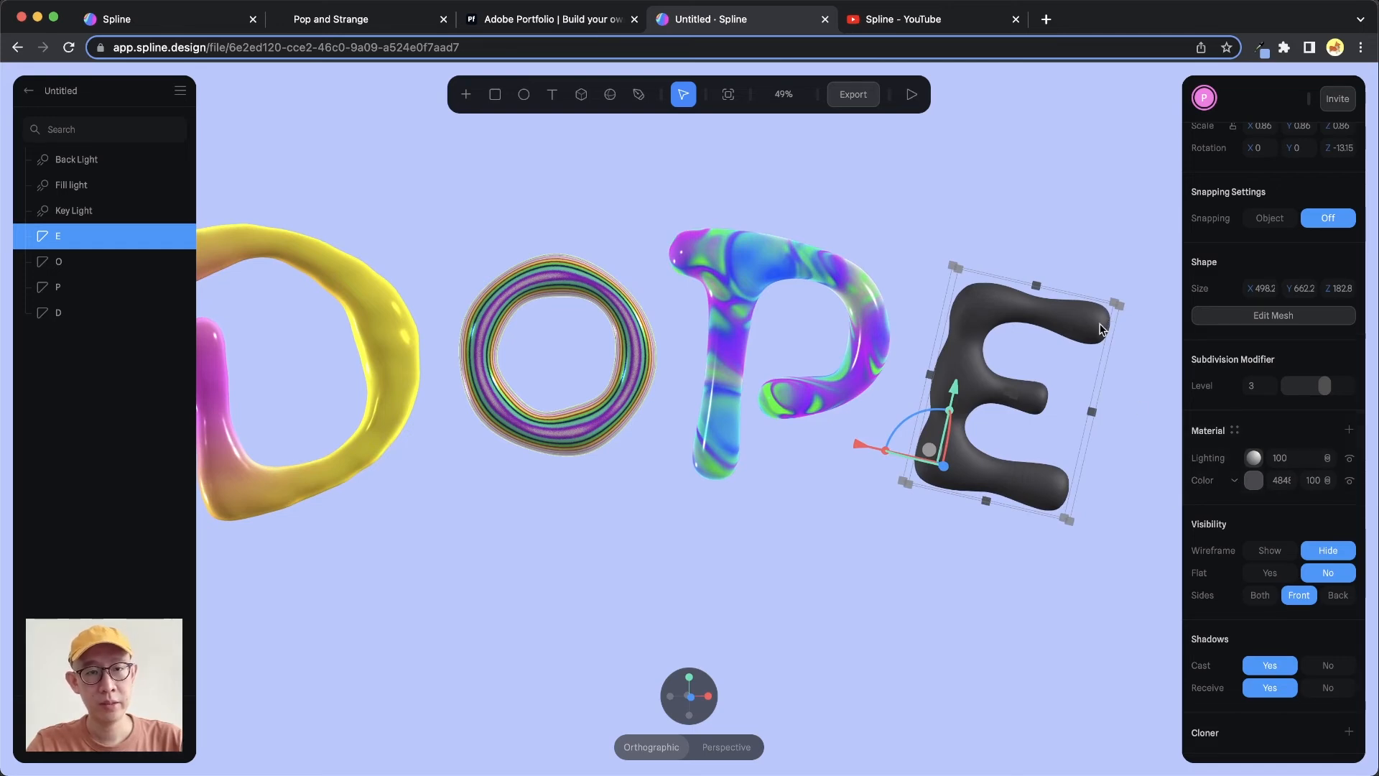
pyautogui.click(1236, 482)
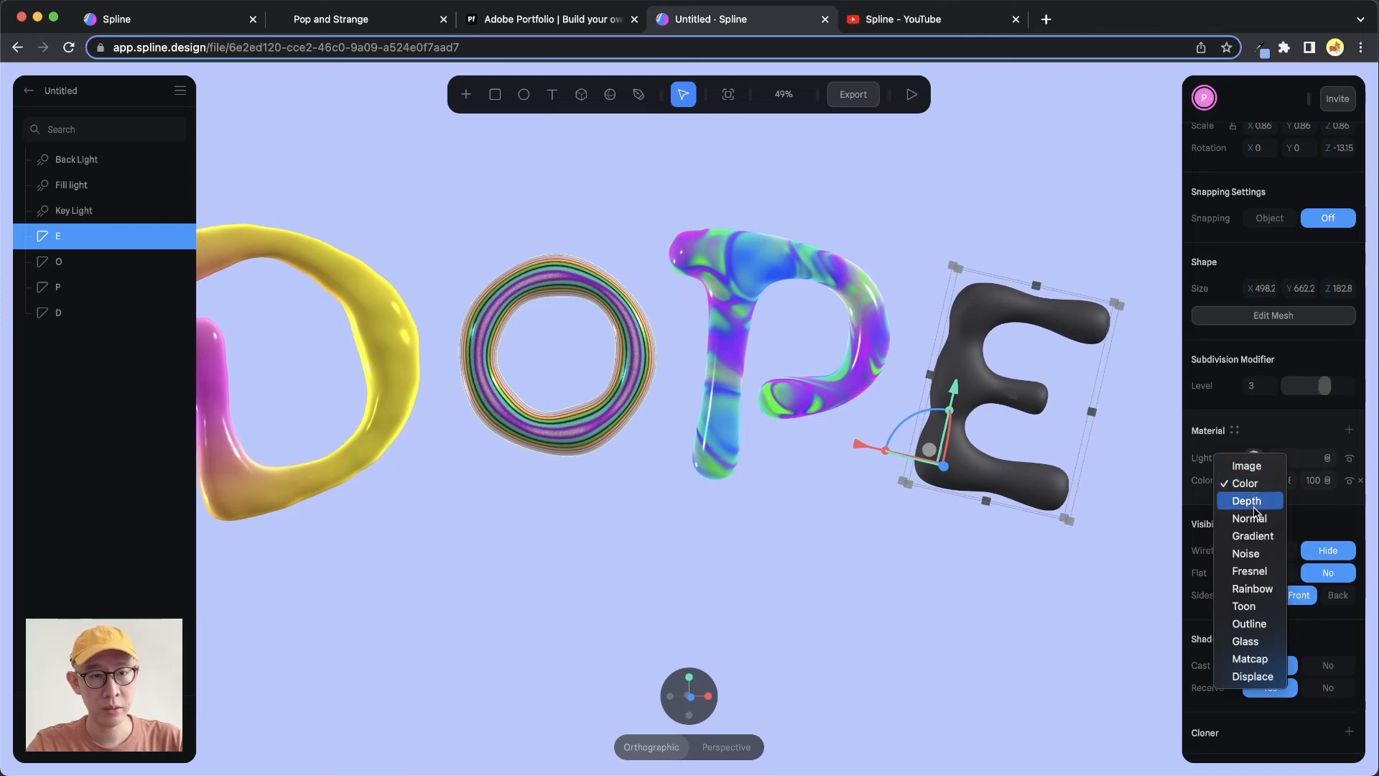
pyautogui.click(1251, 659)
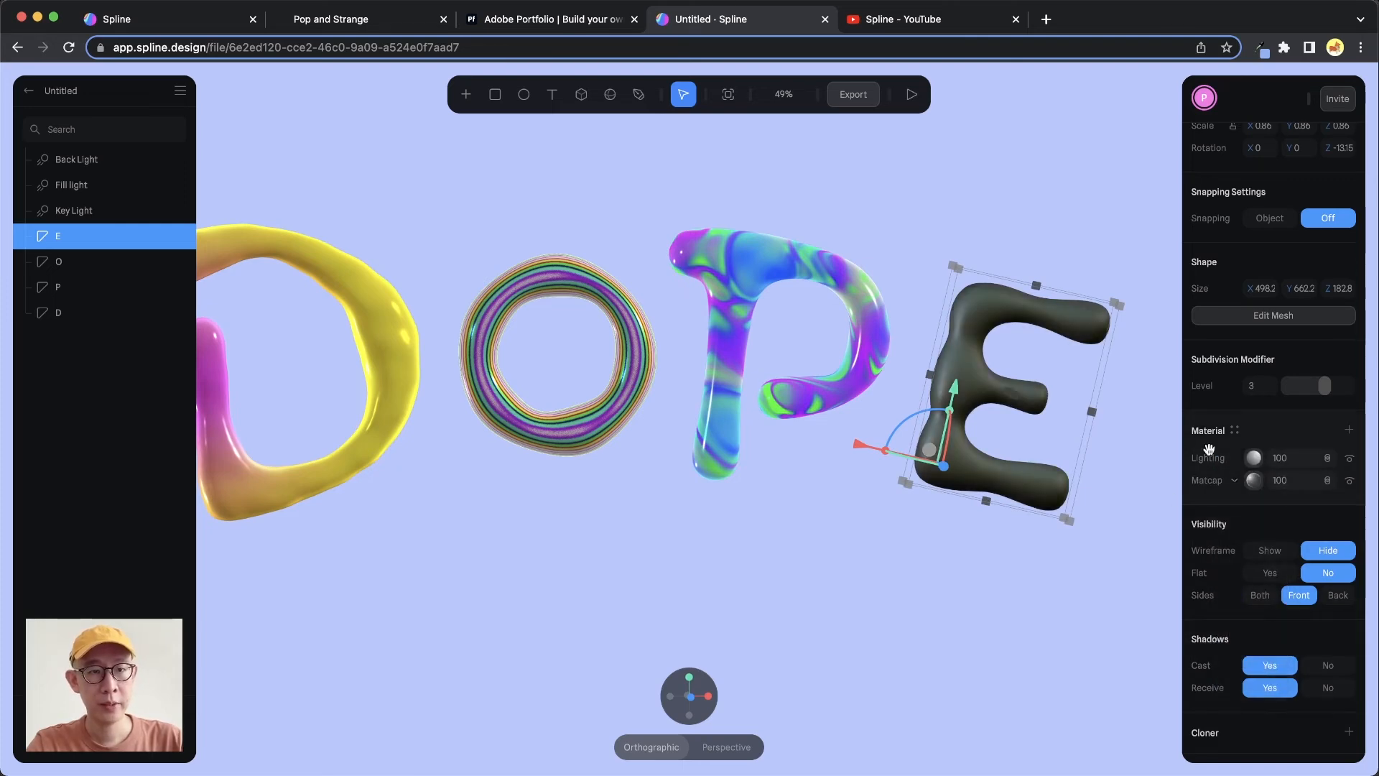
pyautogui.click(1254, 480)
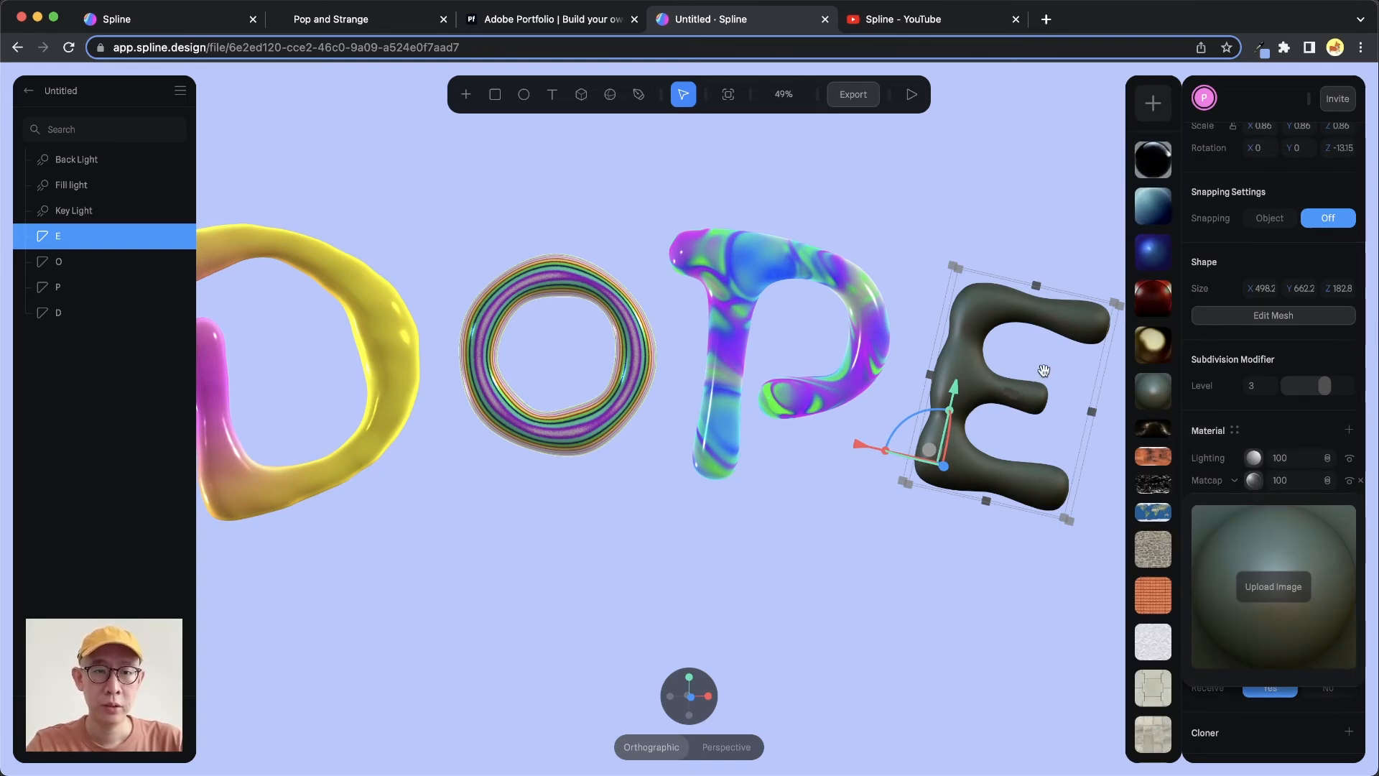
pyautogui.moveTo(1044, 370); pyautogui.dragTo(1108, 239)
pyautogui.click(1156, 351)
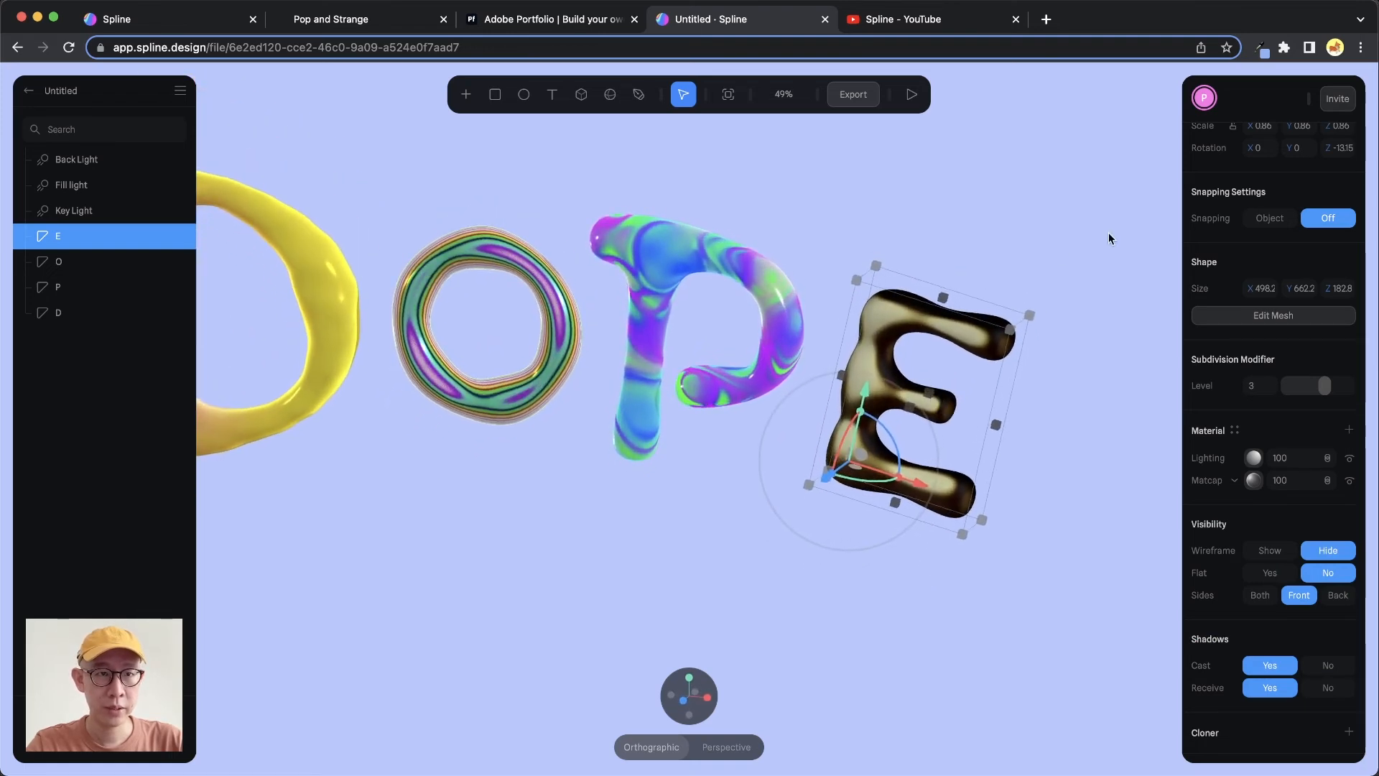
# Try the blue and stone texture matcap images on the E
pyautogui.click(1253, 482)
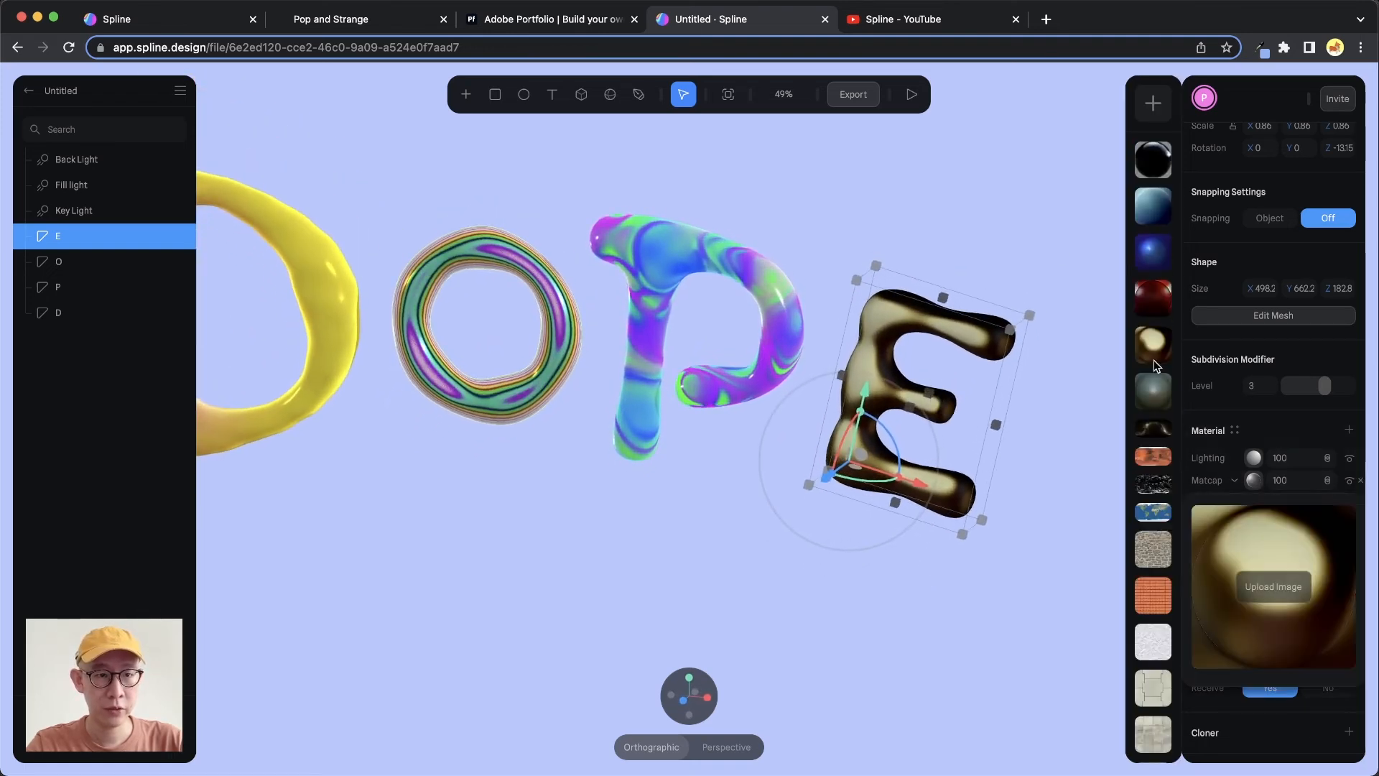
pyautogui.click(1158, 522)
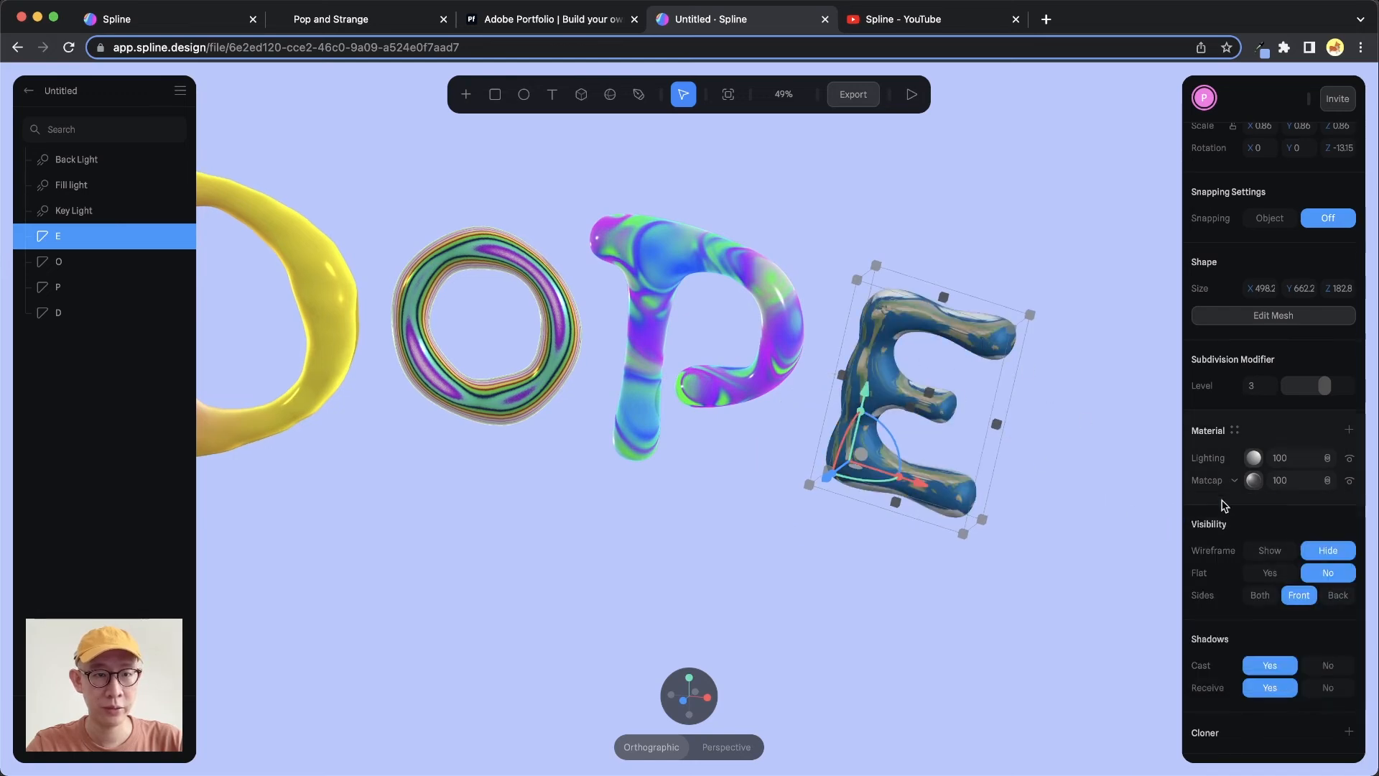
pyautogui.click(1254, 480)
pyautogui.click(1161, 555)
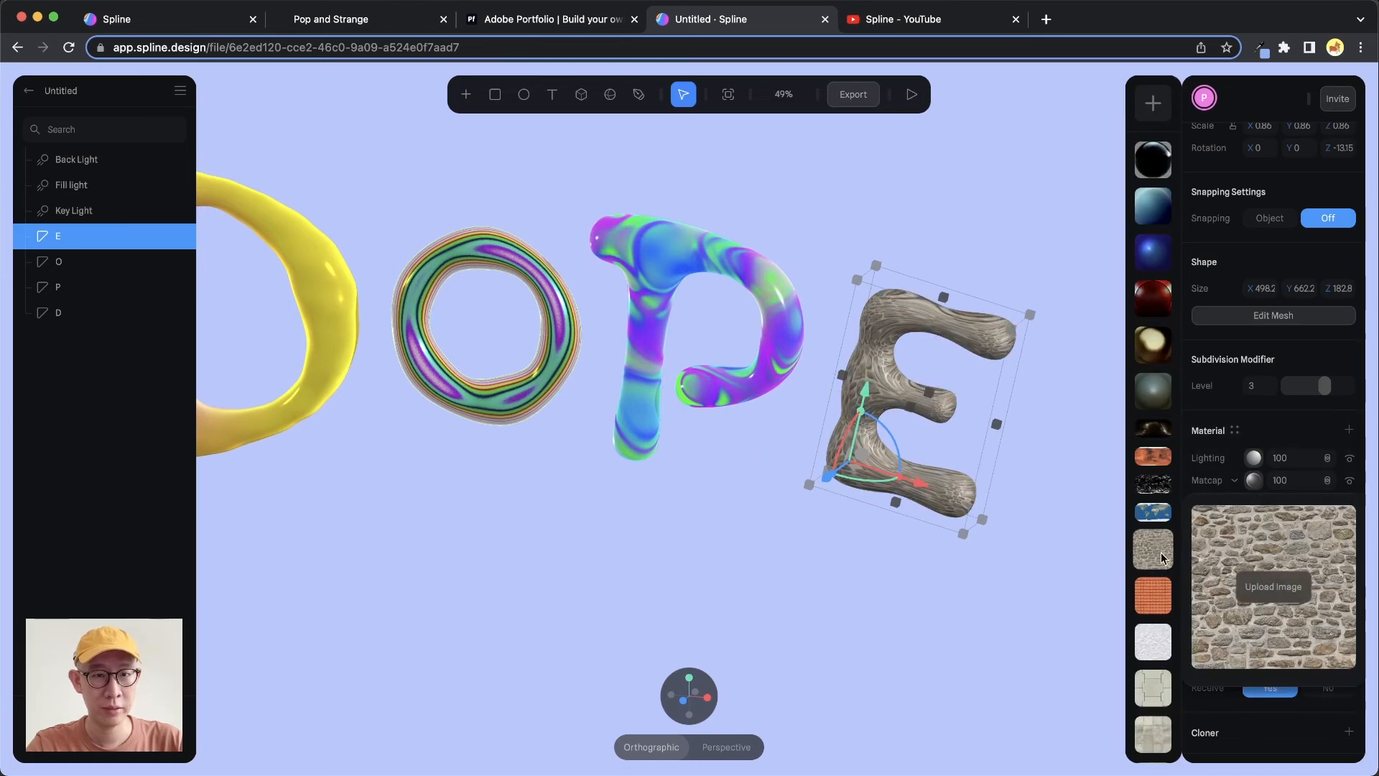
# Check the Pop and Strange reference site and reapply the golden matcap to the E
pyautogui.click(359, 18)
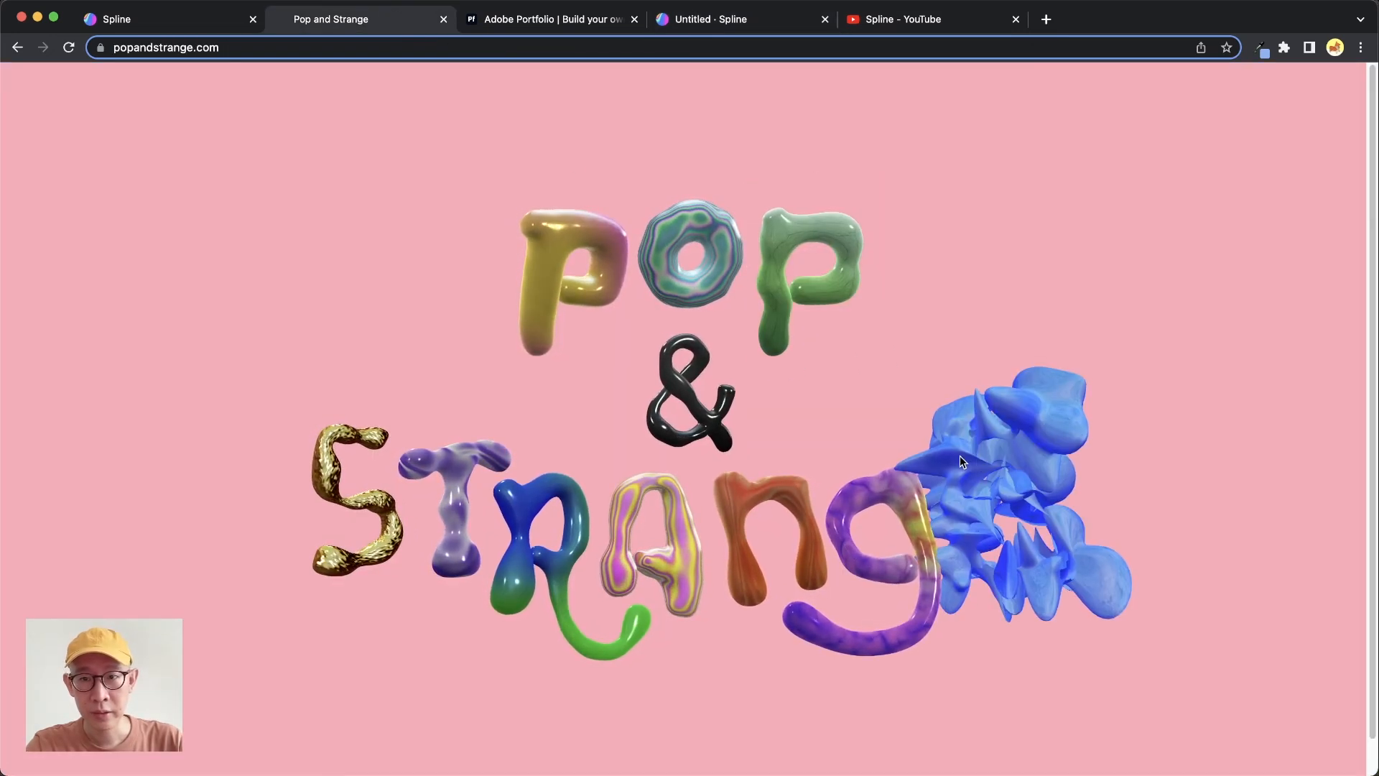
pyautogui.click(777, 22)
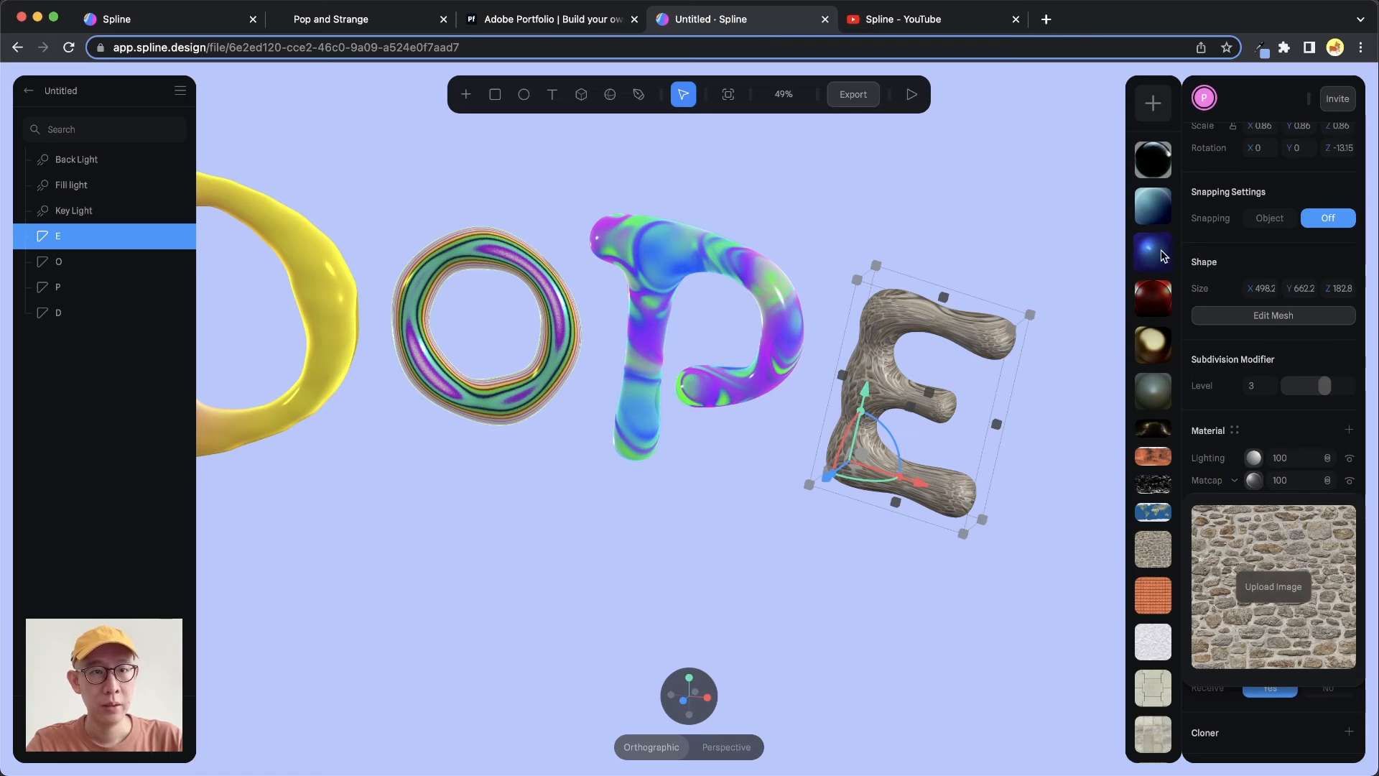
pyautogui.click(1153, 345)
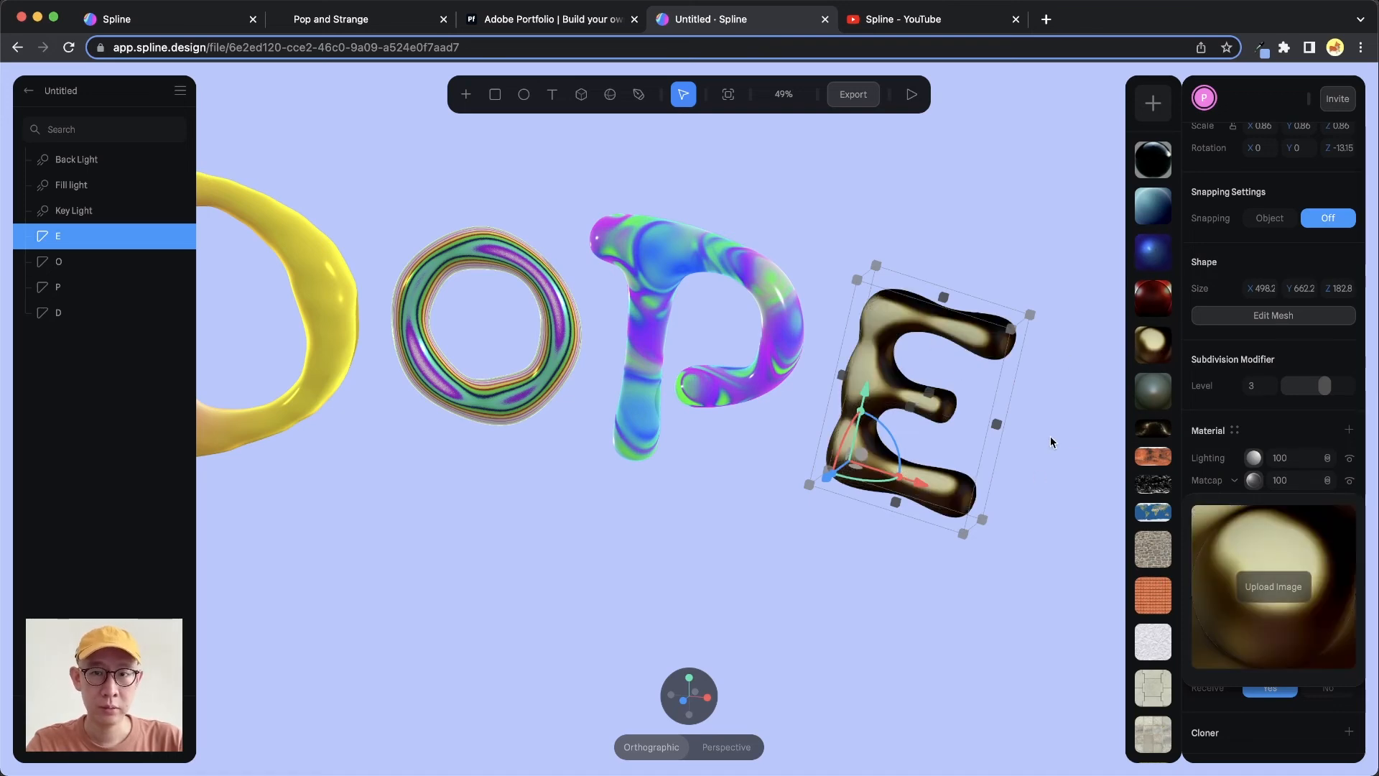
# Set the E's Lighting layer type to Physical
pyautogui.click(1255, 461)
pyautogui.click(1258, 453)
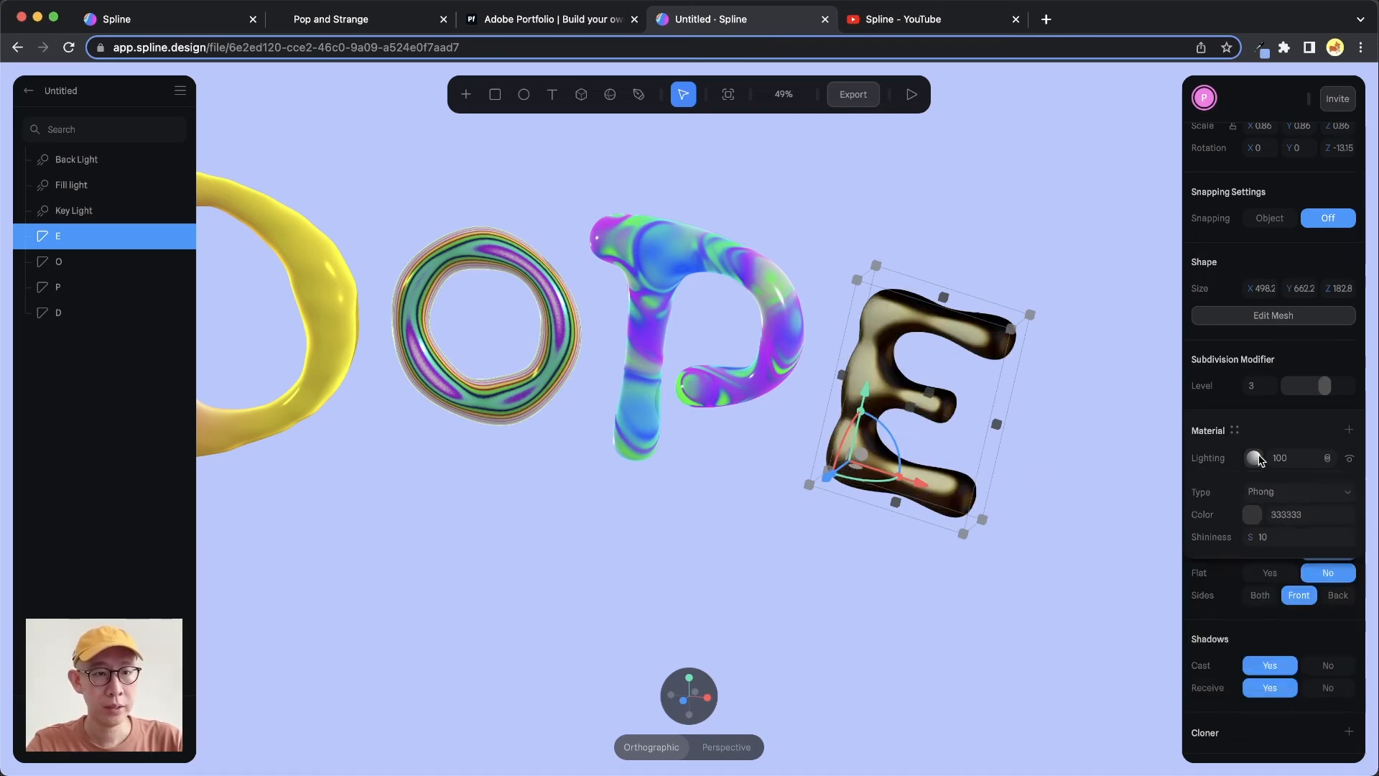
pyautogui.click(1264, 492)
pyautogui.click(1304, 509)
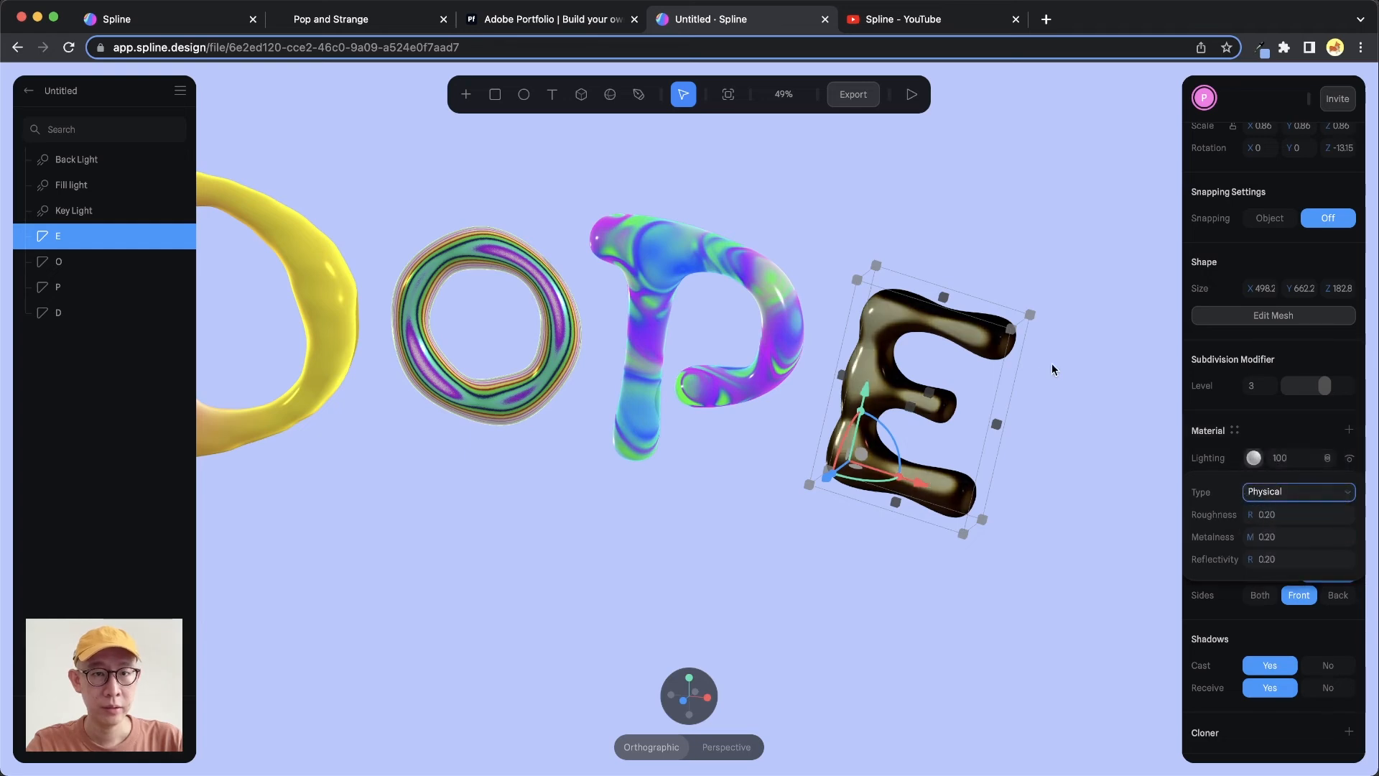
# Add a Fresnel layer to the E's material and set its blend mode to Overlay
pyautogui.click(1348, 429)
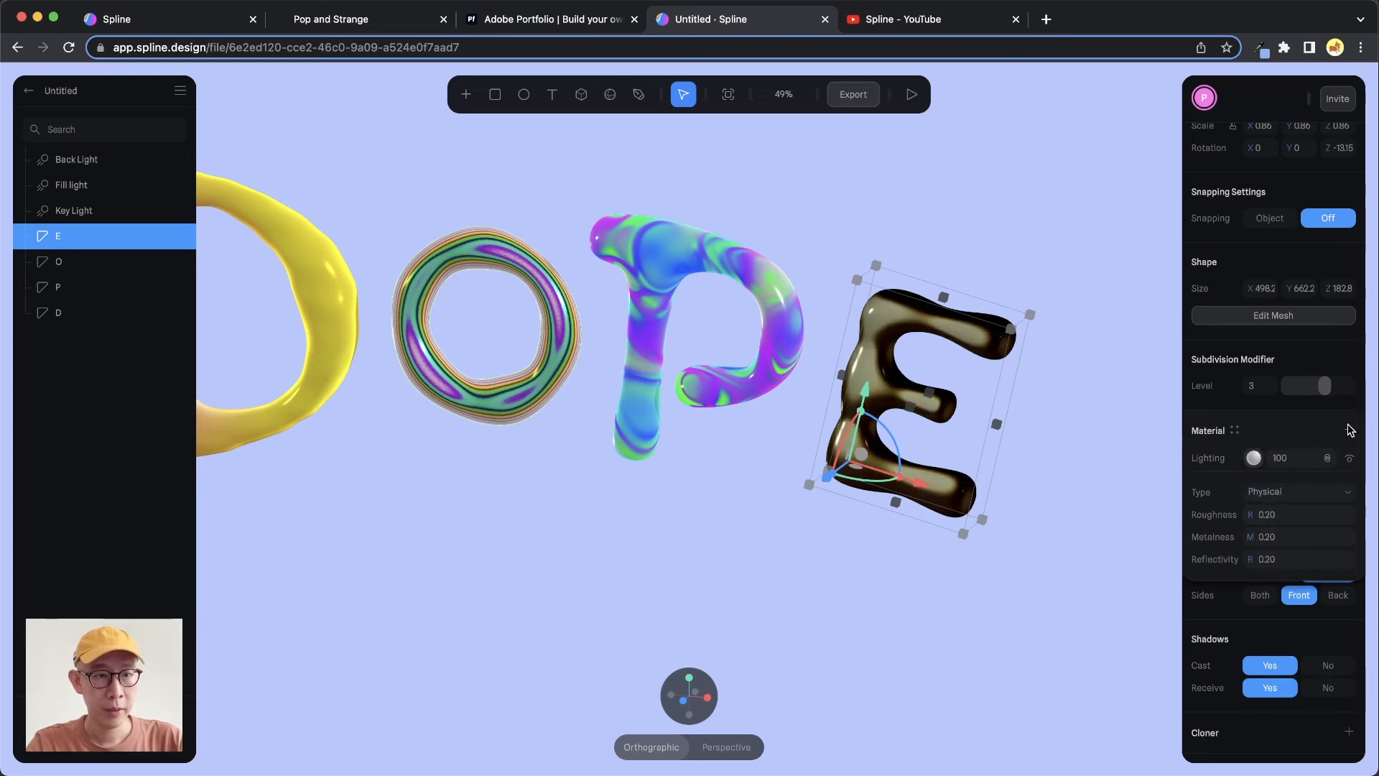
pyautogui.click(1236, 459)
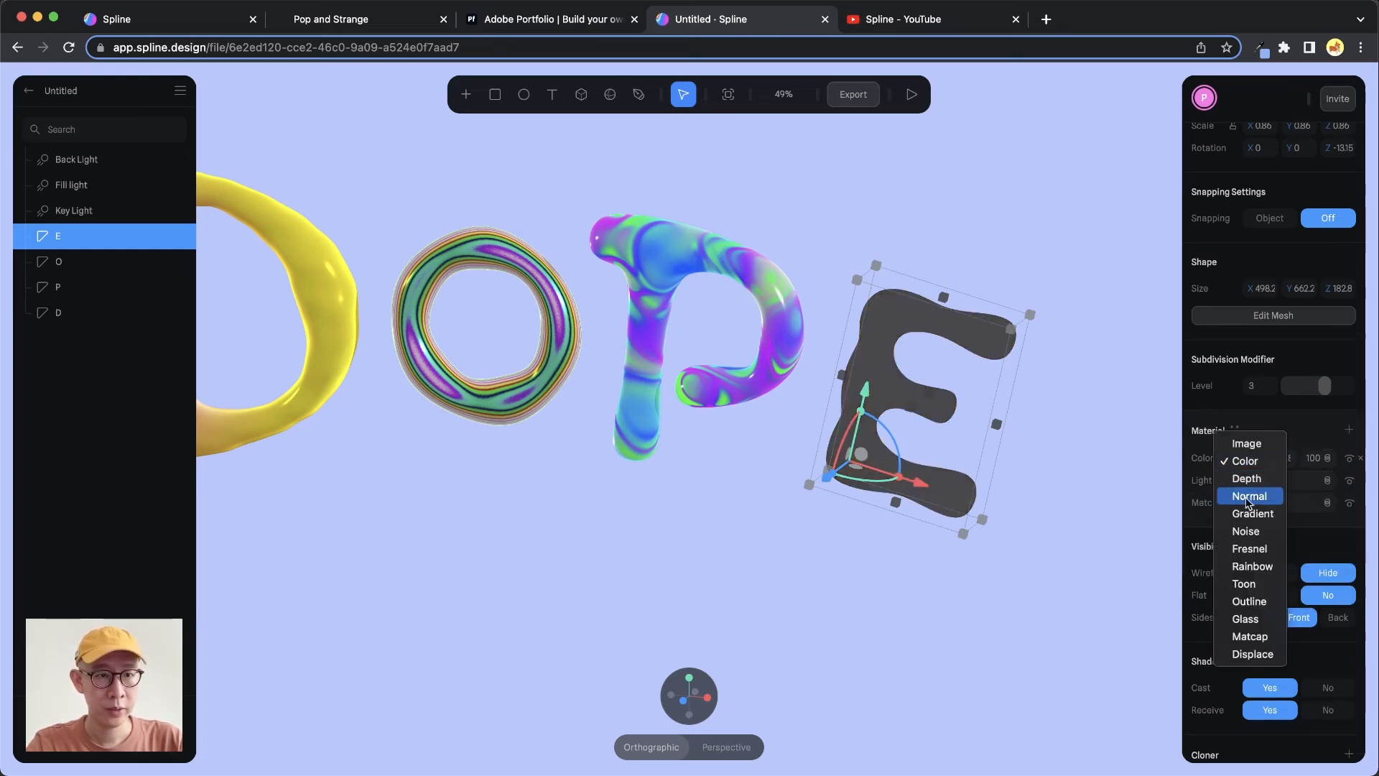
pyautogui.click(1256, 547)
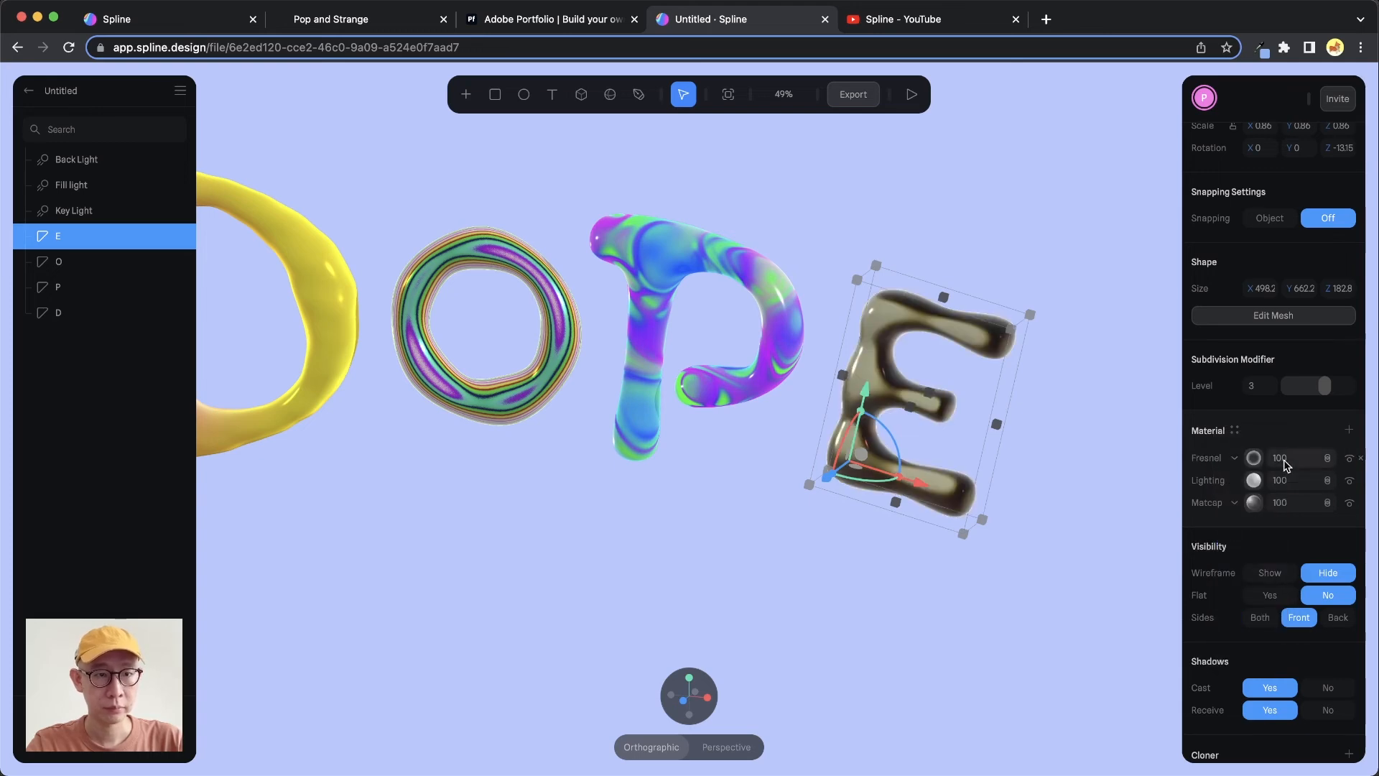
pyautogui.click(1328, 458)
pyautogui.click(1332, 514)
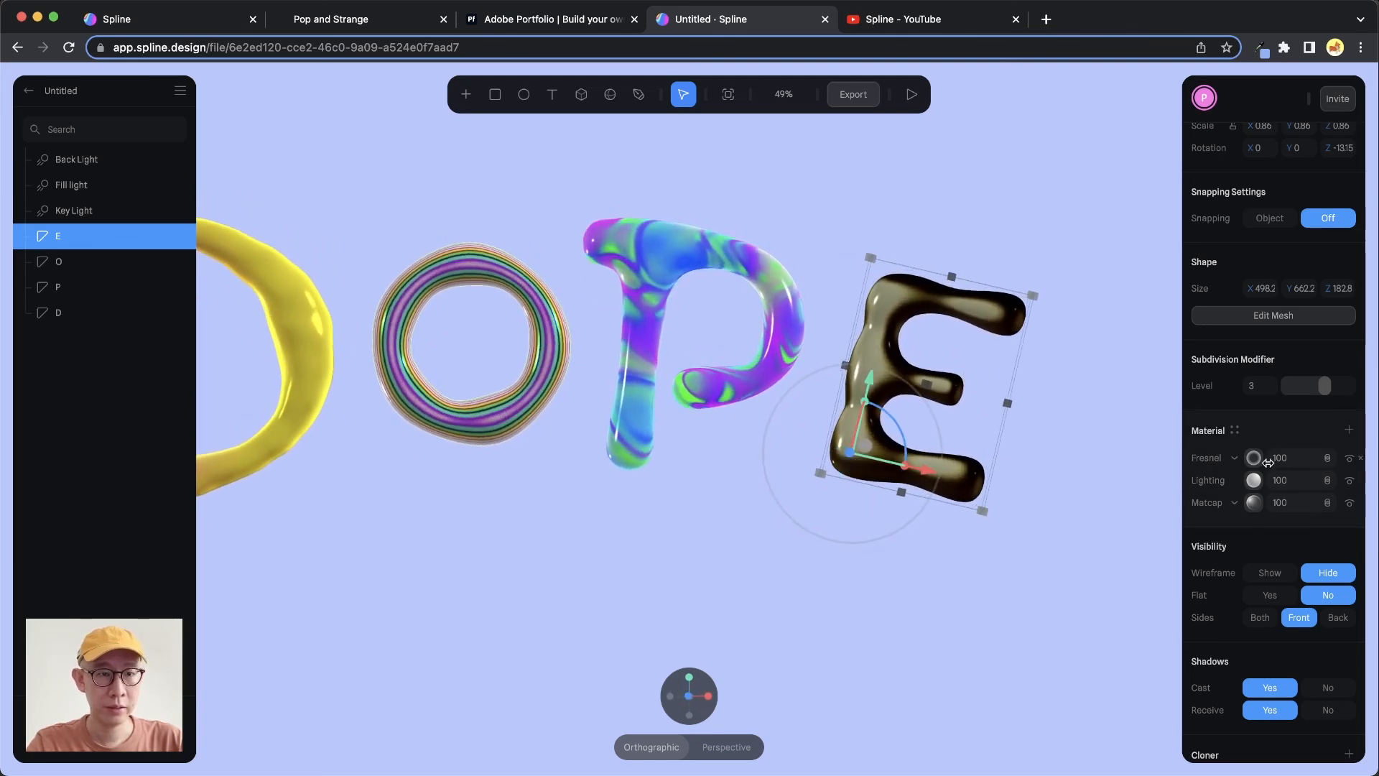
# Add a yellow Color layer to the E's material and set its blend mode to Overlay
pyautogui.click(1350, 431)
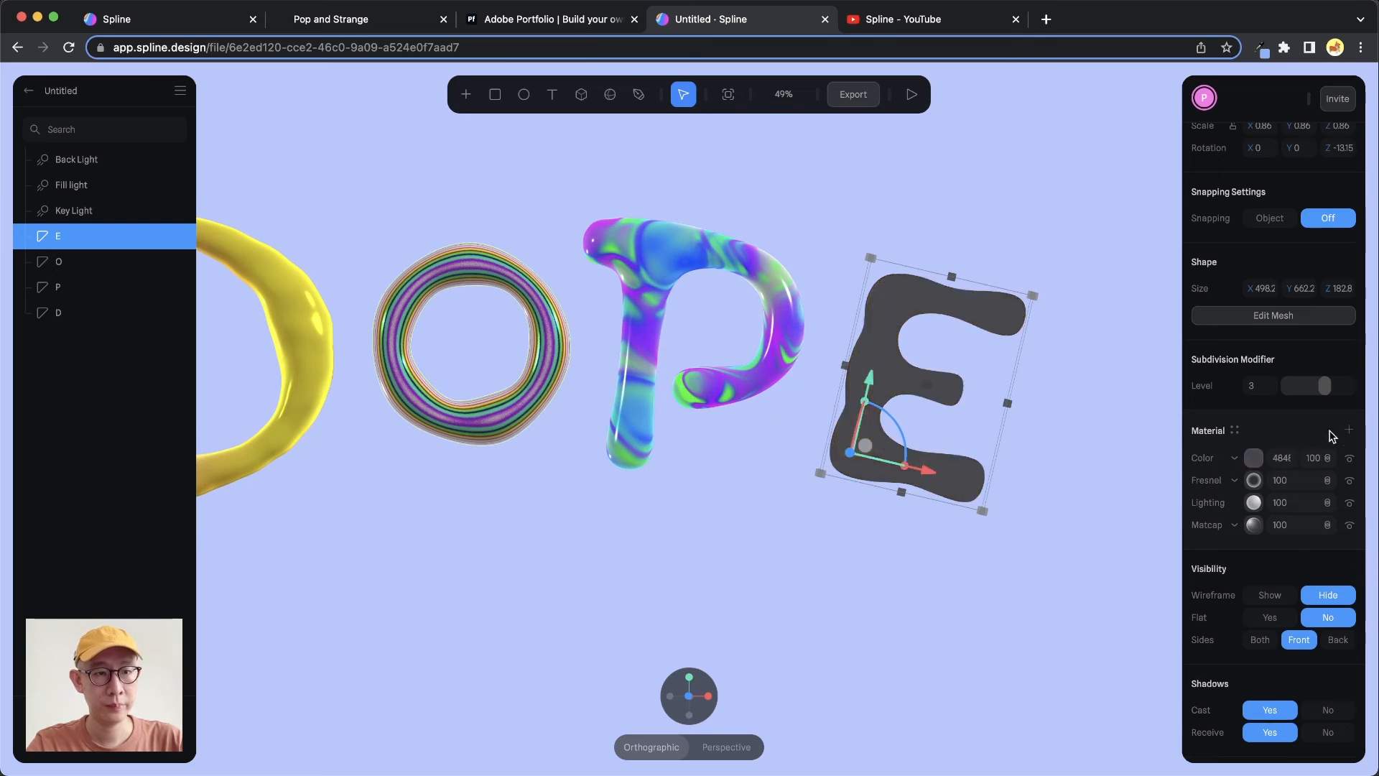
pyautogui.click(1253, 458)
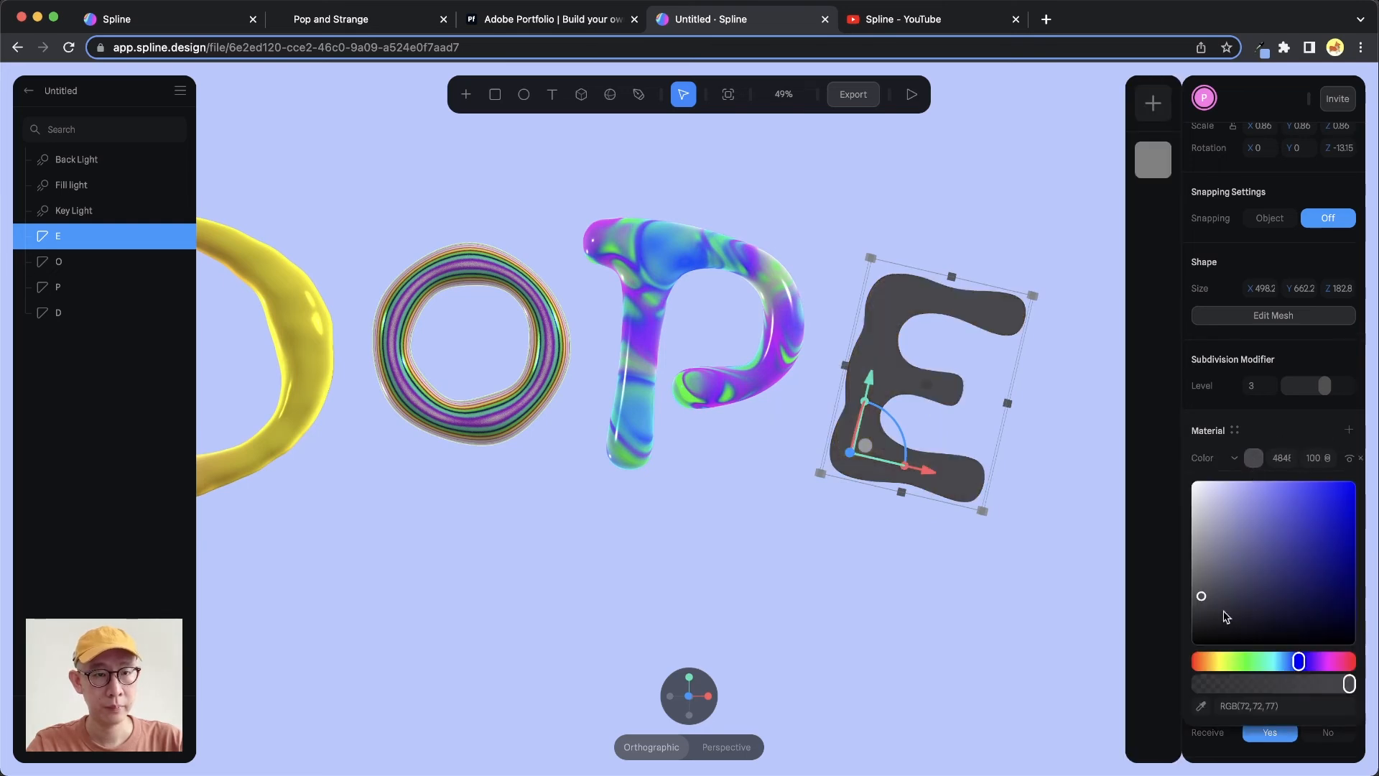
pyautogui.click(1216, 661)
pyautogui.click(1269, 528)
pyautogui.moveTo(1268, 528); pyautogui.dragTo(1309, 482)
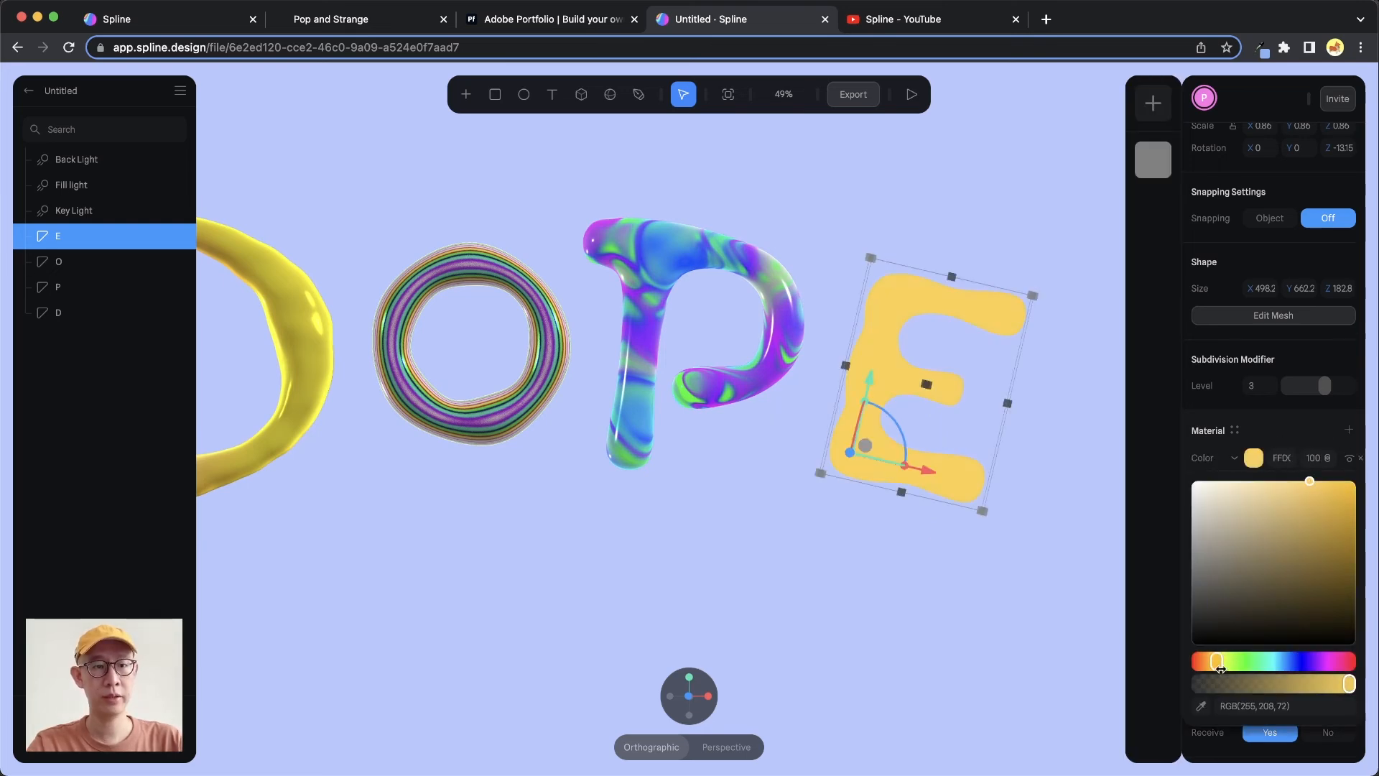
pyautogui.moveTo(1216, 661); pyautogui.dragTo(1221, 662)
pyautogui.click(1293, 425)
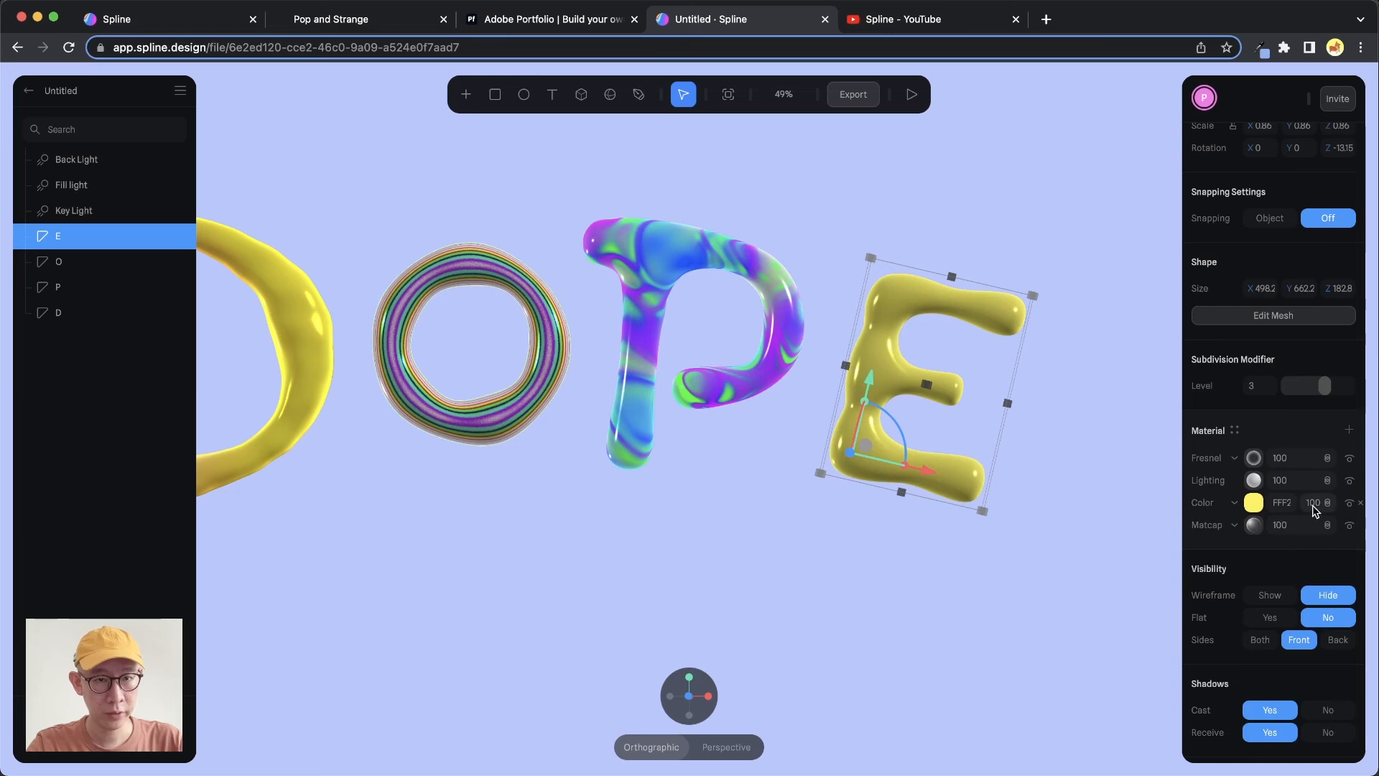
pyautogui.click(1327, 502)
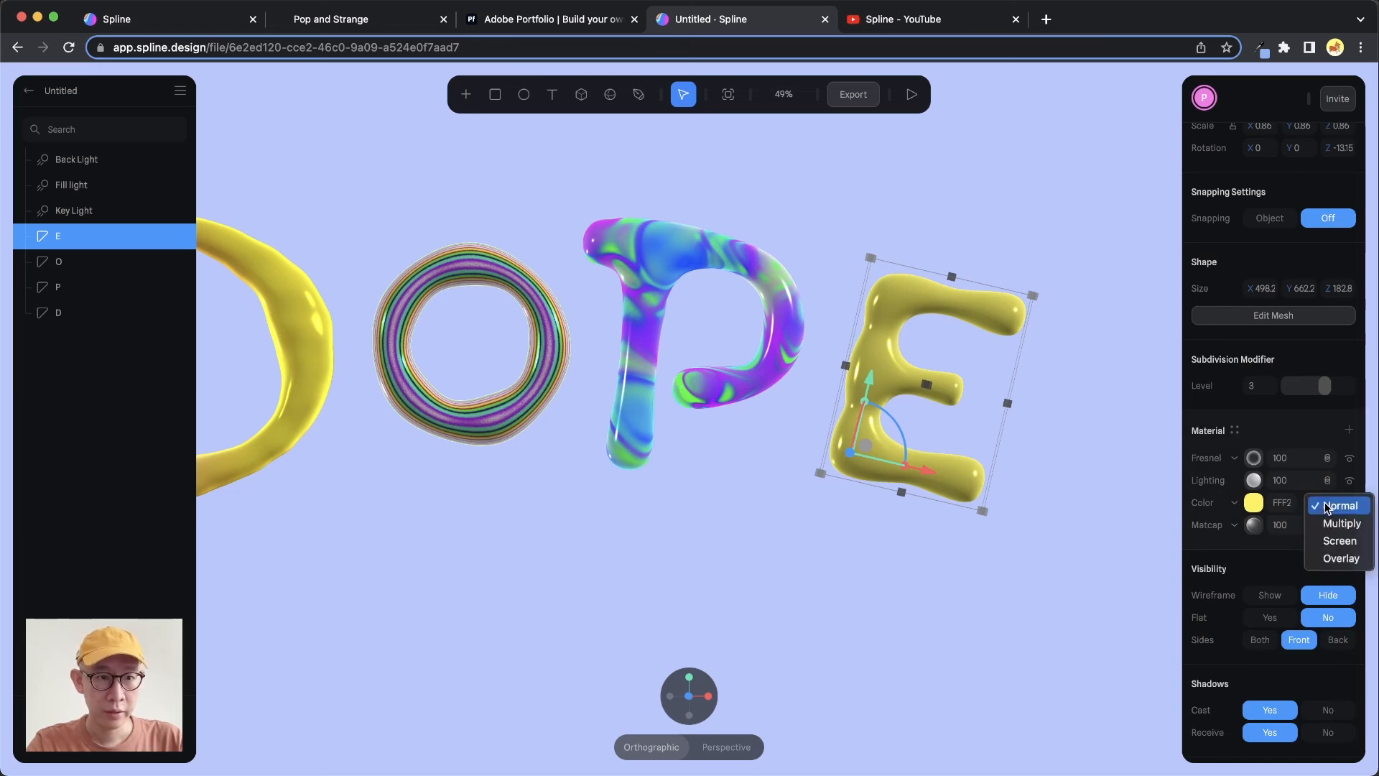
pyautogui.click(1341, 560)
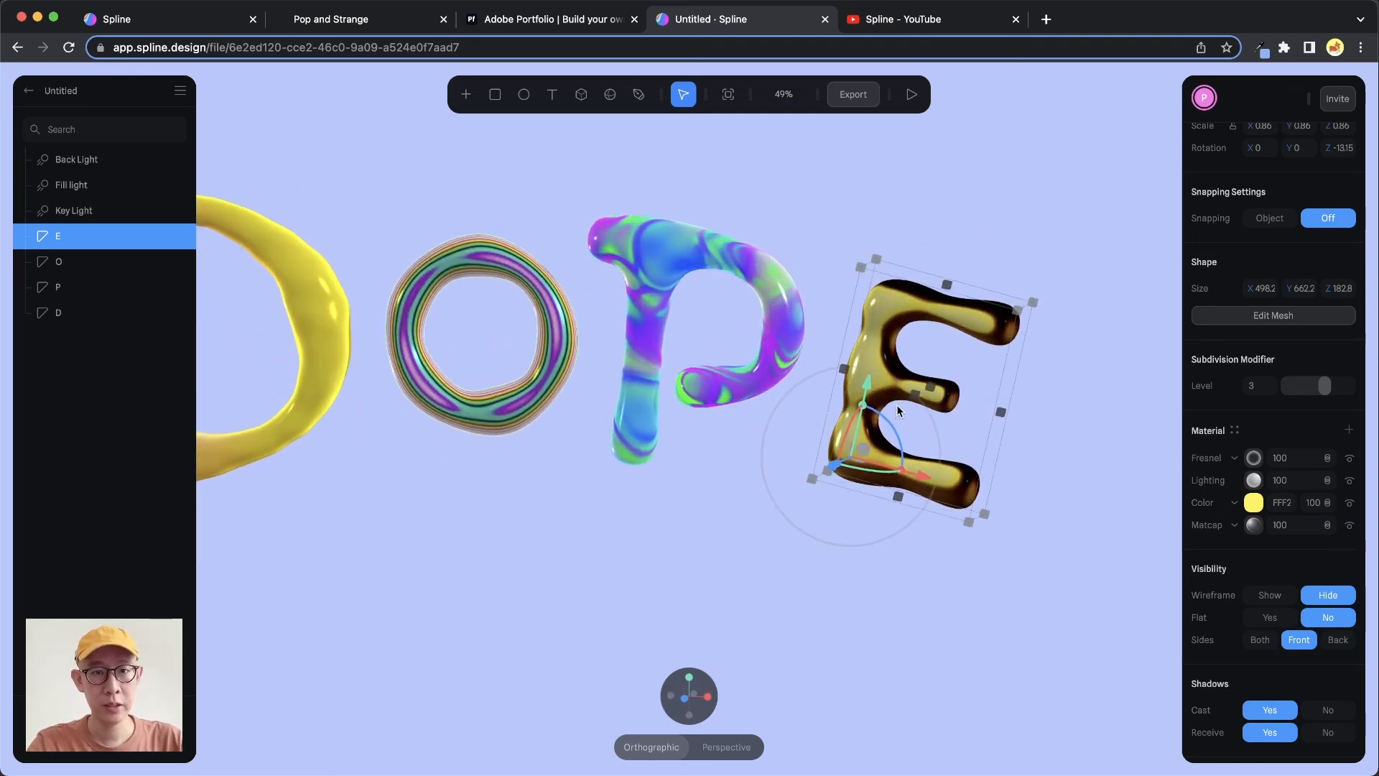
# Orbit the Pop and Strange reference lettering to examine its materials
pyautogui.click(403, 19)
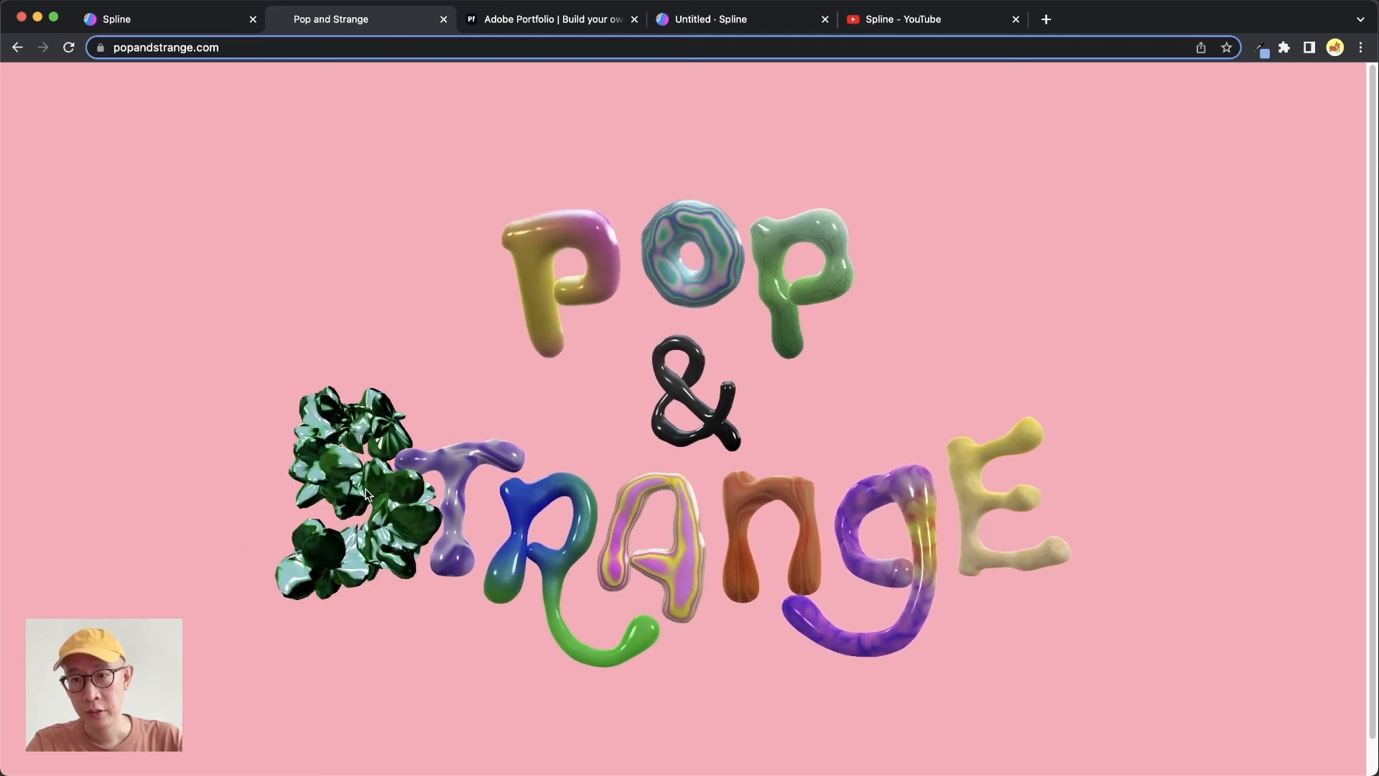
pyautogui.moveTo(398, 491); pyautogui.dragTo(441, 491)
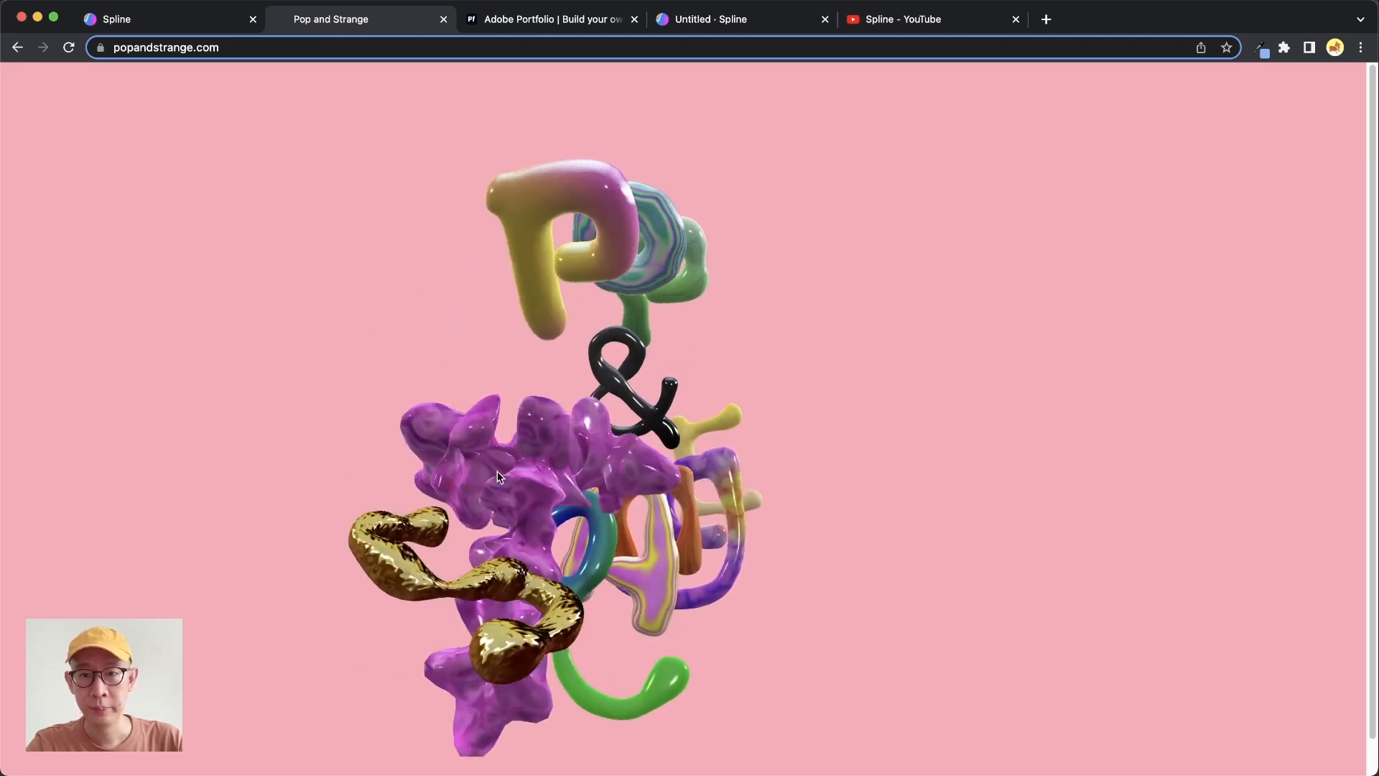
pyautogui.click(754, 20)
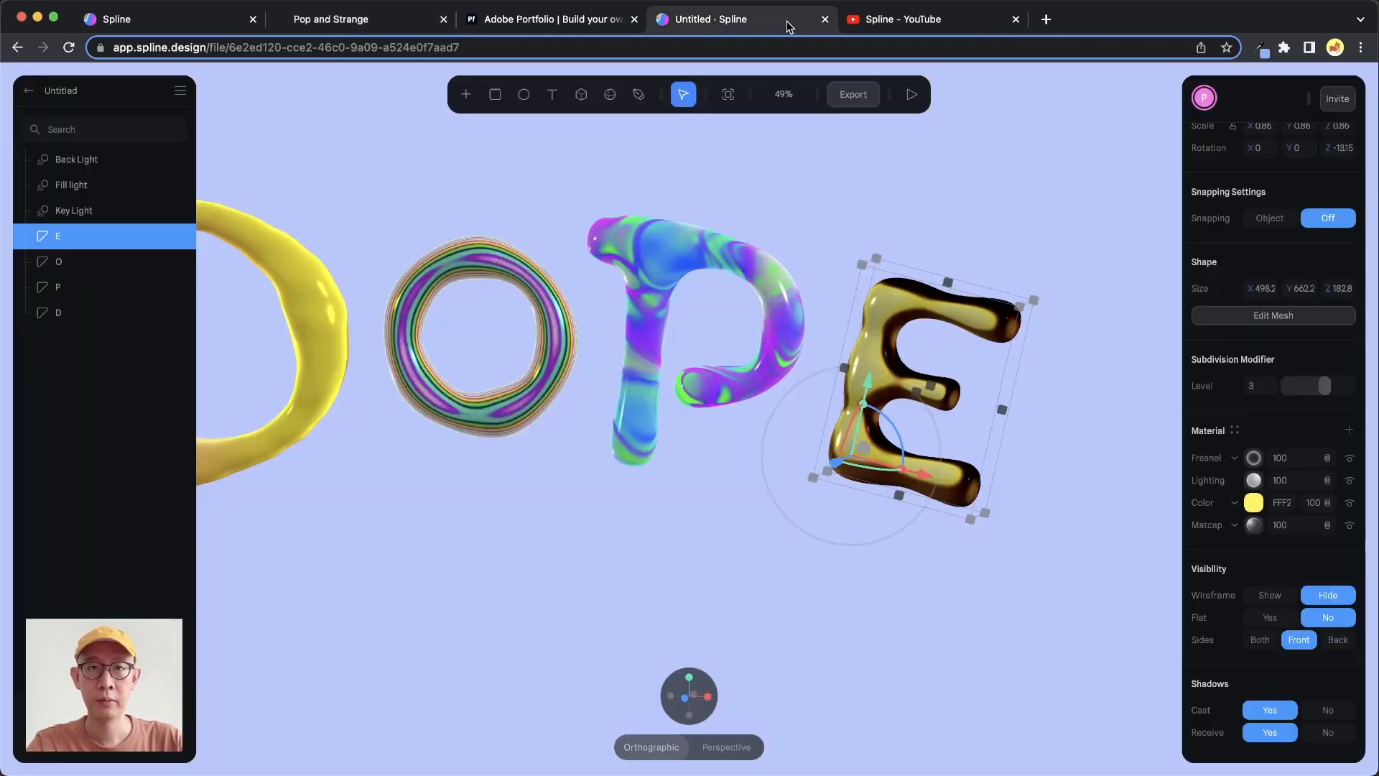
# Add a Displace layer to the E's material and set its displacement amount to 10
pyautogui.click(1351, 430)
pyautogui.click(1235, 458)
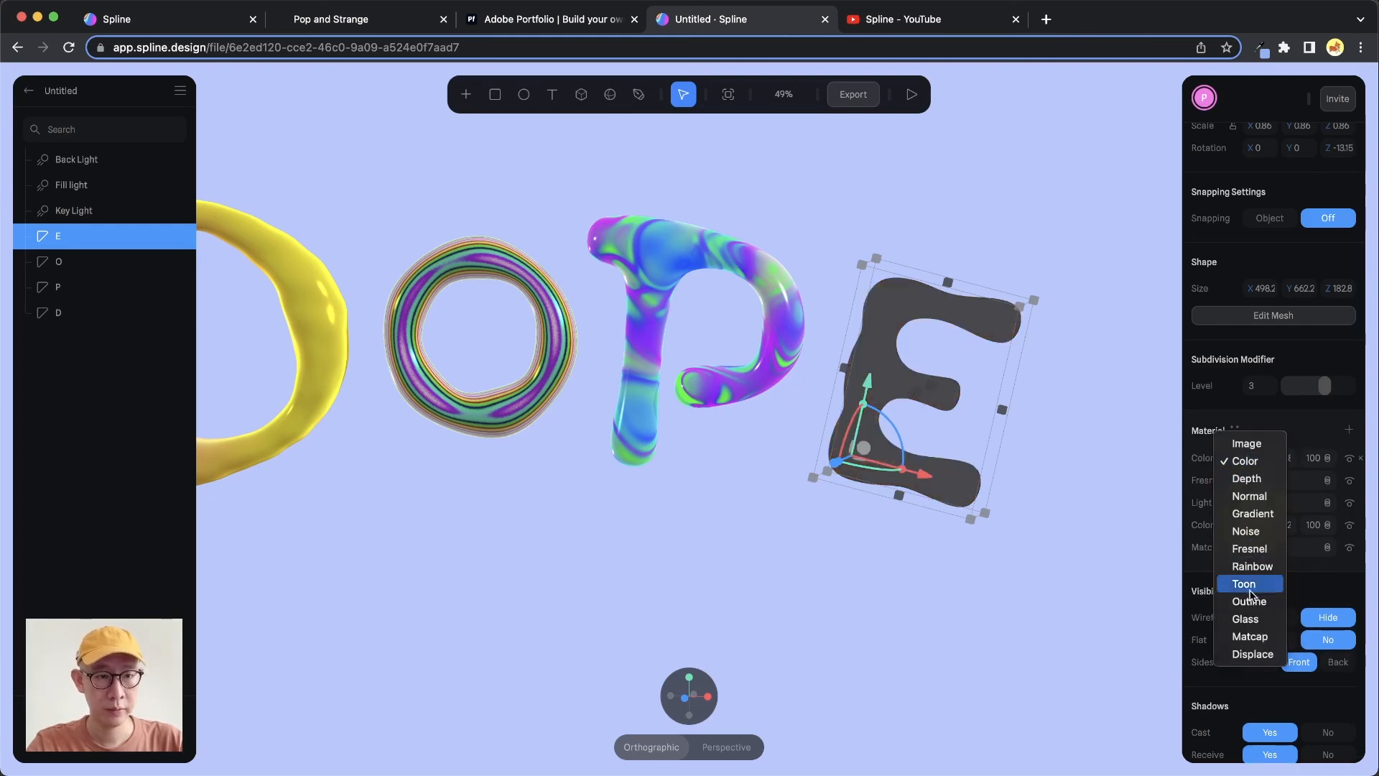
pyautogui.click(1253, 653)
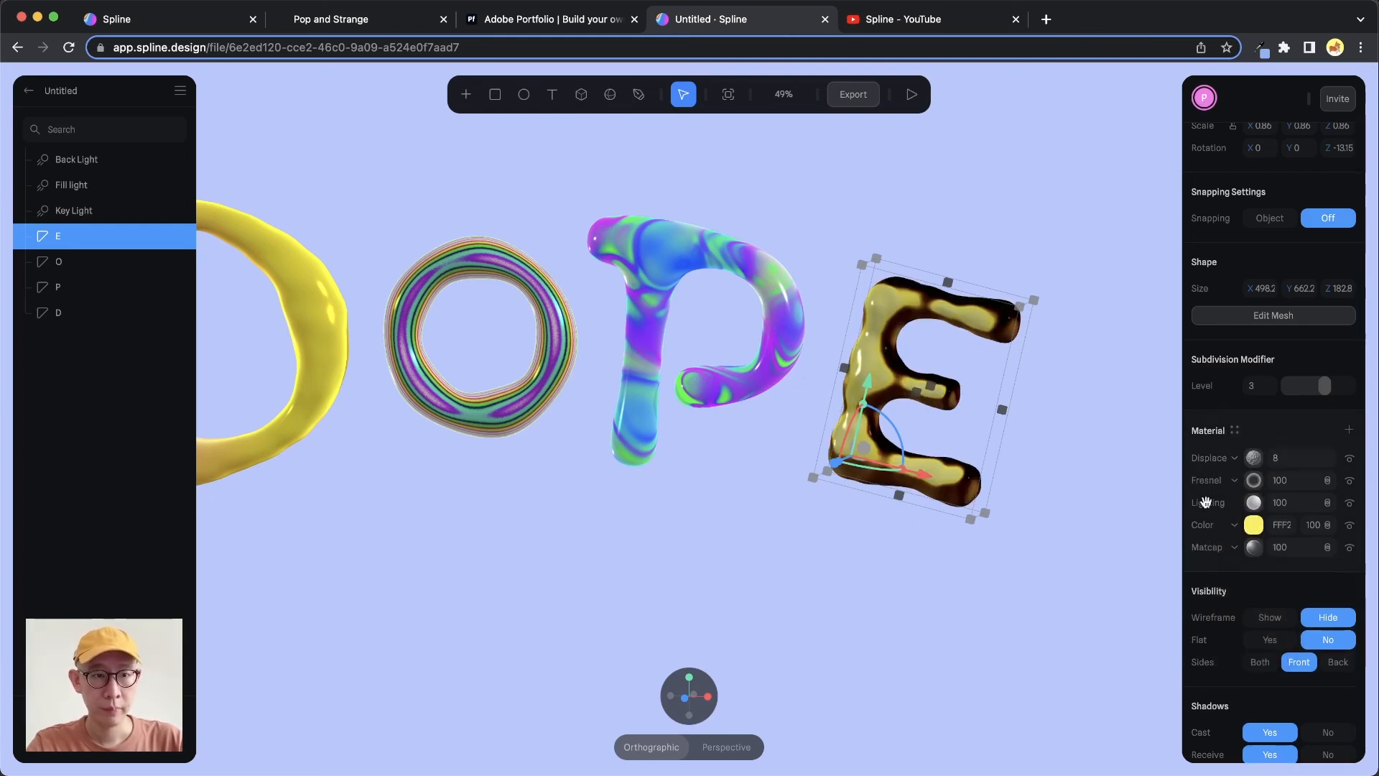
pyautogui.click(1254, 459)
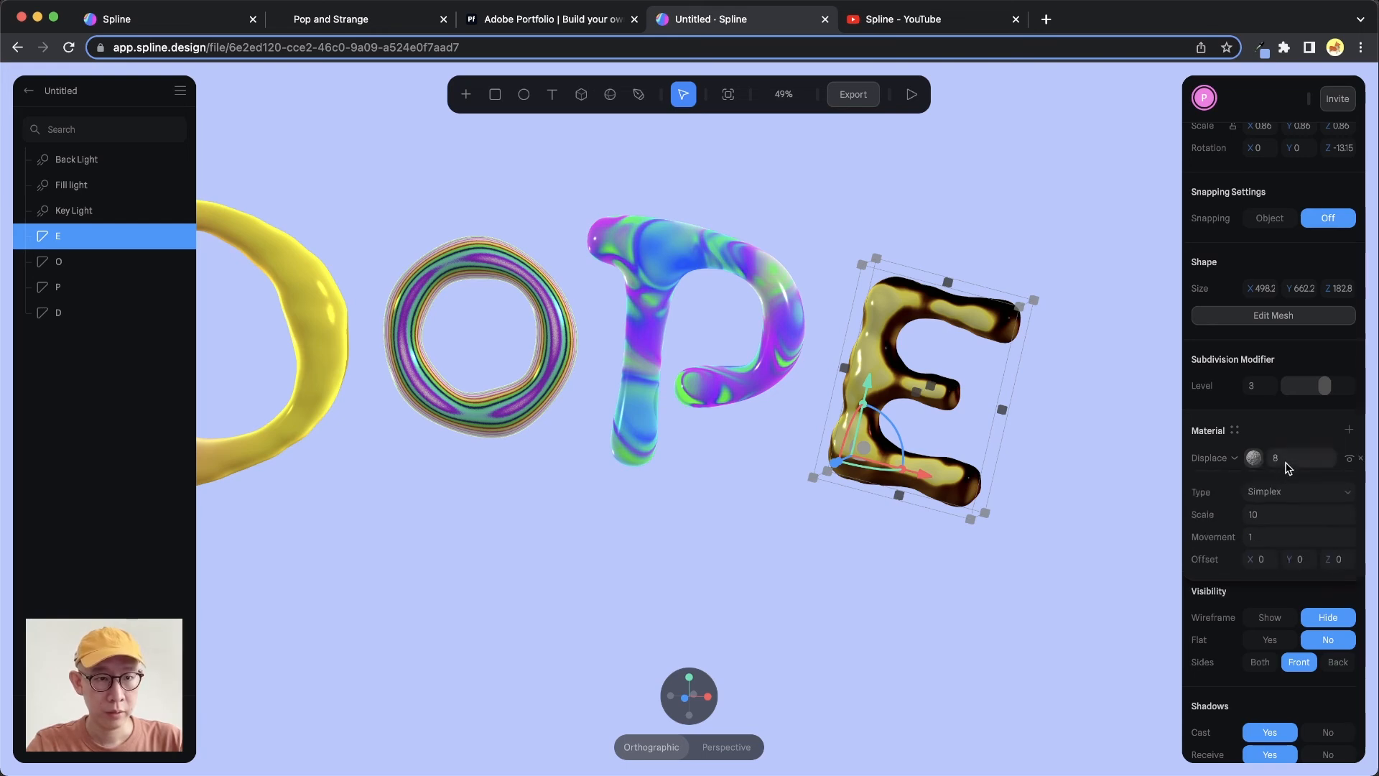
pyautogui.click(1289, 459)
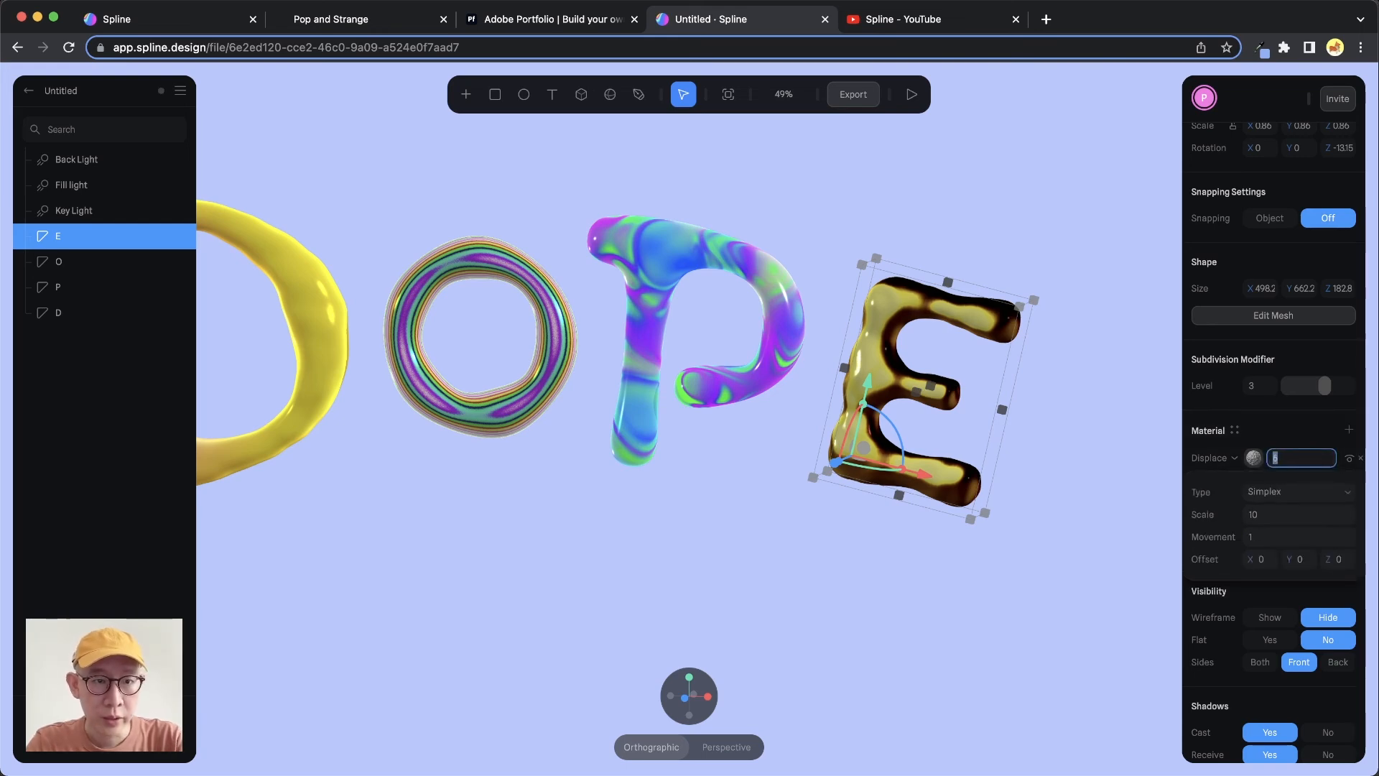
pyautogui.press('Up')
pyautogui.press('Up')
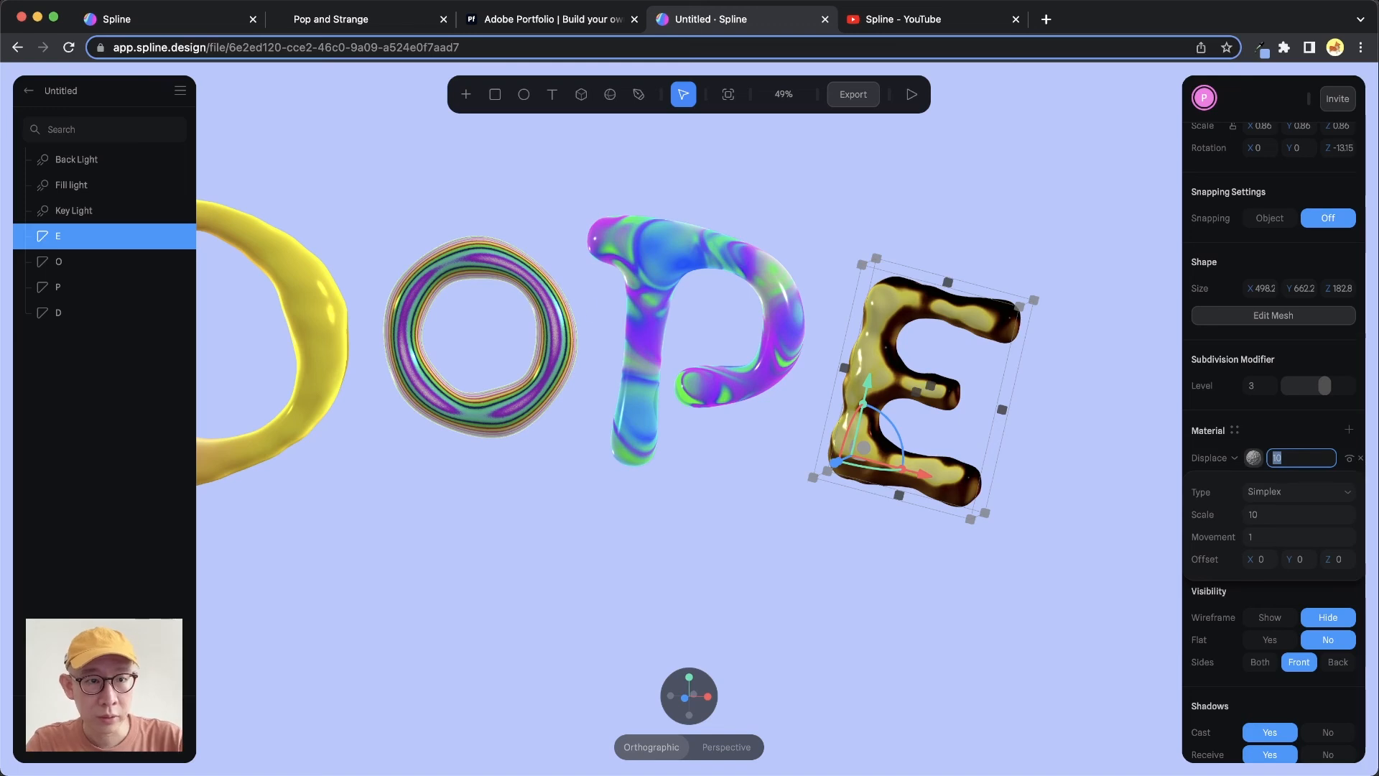
pyautogui.press('Return')
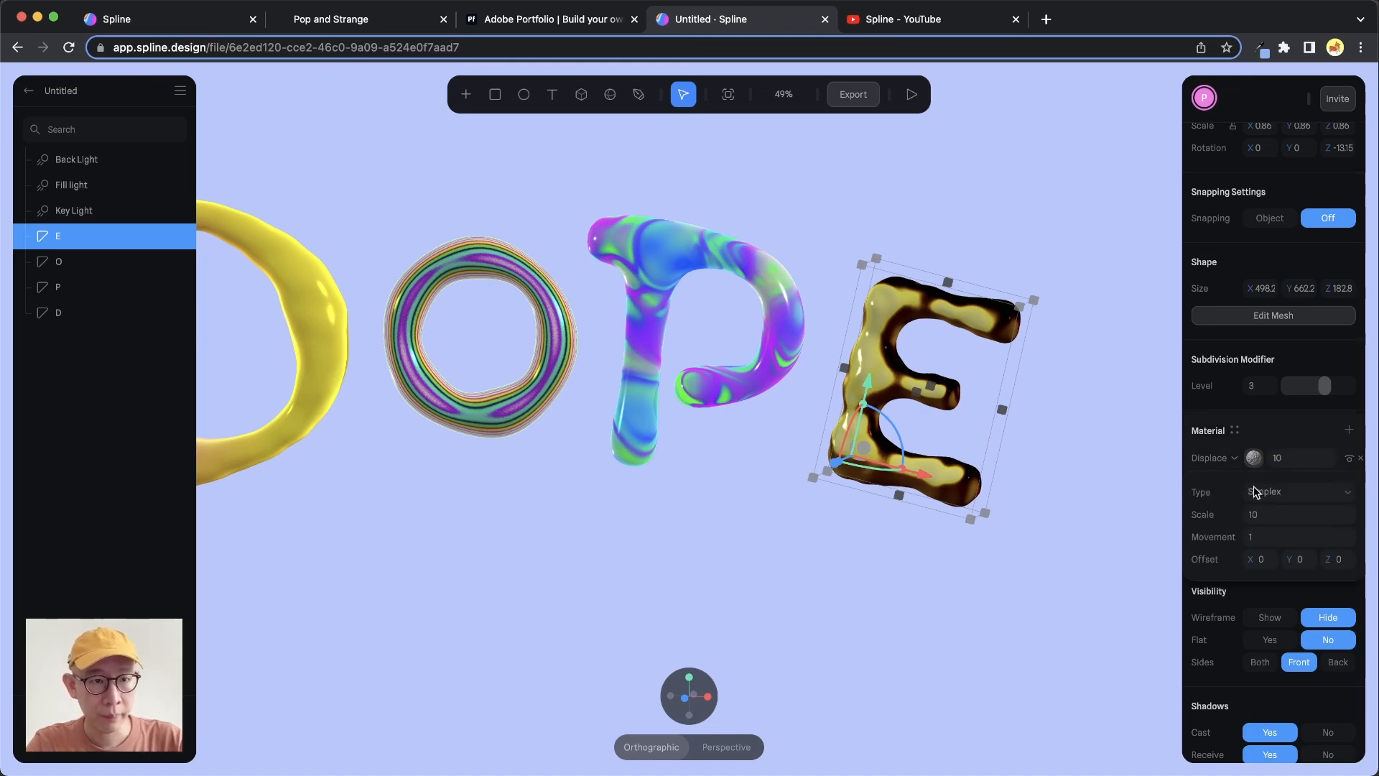
# Increase the Displace layer's noise scale on the E to roughen its surface
pyautogui.click(1273, 517)
pyautogui.press('Up')
pyautogui.press('Up')
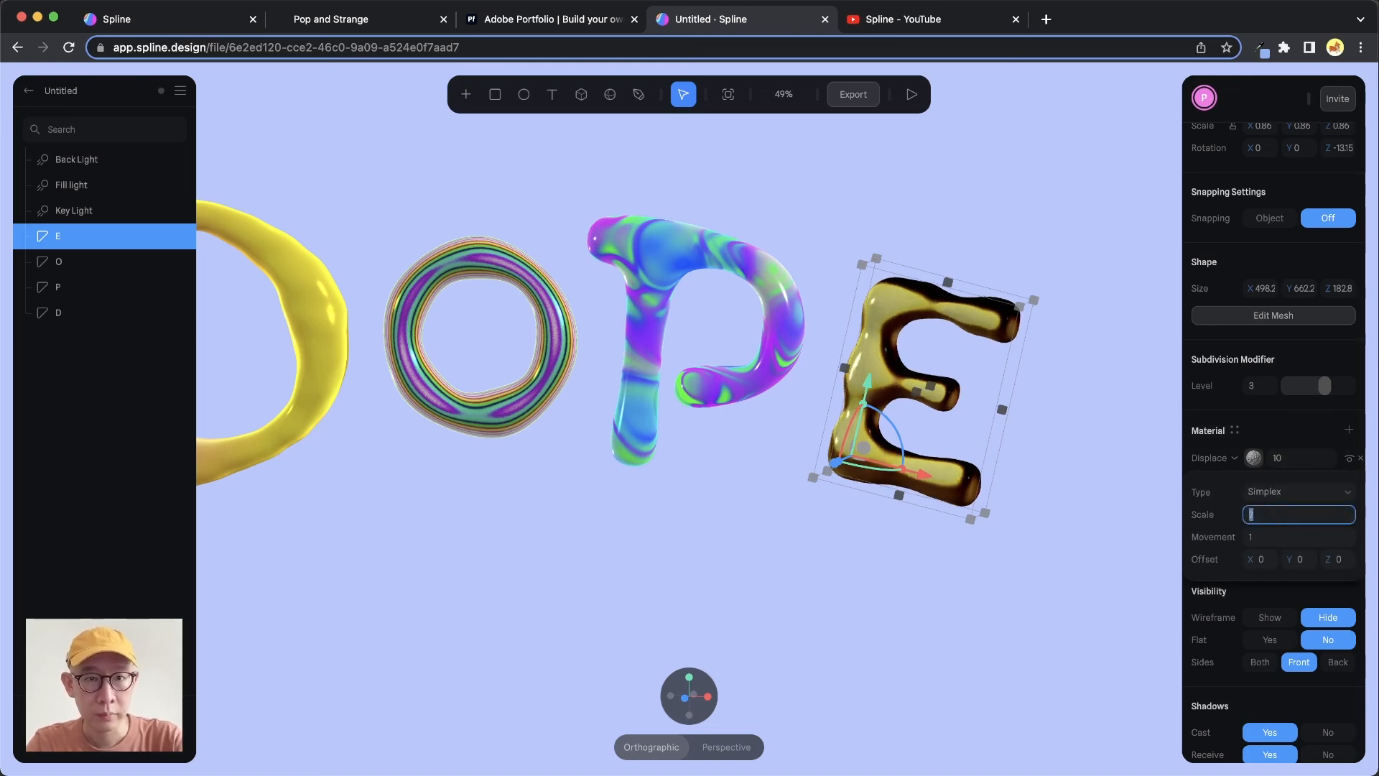
pyautogui.press('Up')
pyautogui.press('Up')
pyautogui.press('Up')
pyautogui.press('Up')
pyautogui.press('Up')
pyautogui.press('Up')
pyautogui.press('Up')
pyautogui.press('Up')
pyautogui.press('Up')
pyautogui.press('Up')
pyautogui.press('Up')
pyautogui.press('Up')
pyautogui.press('Up')
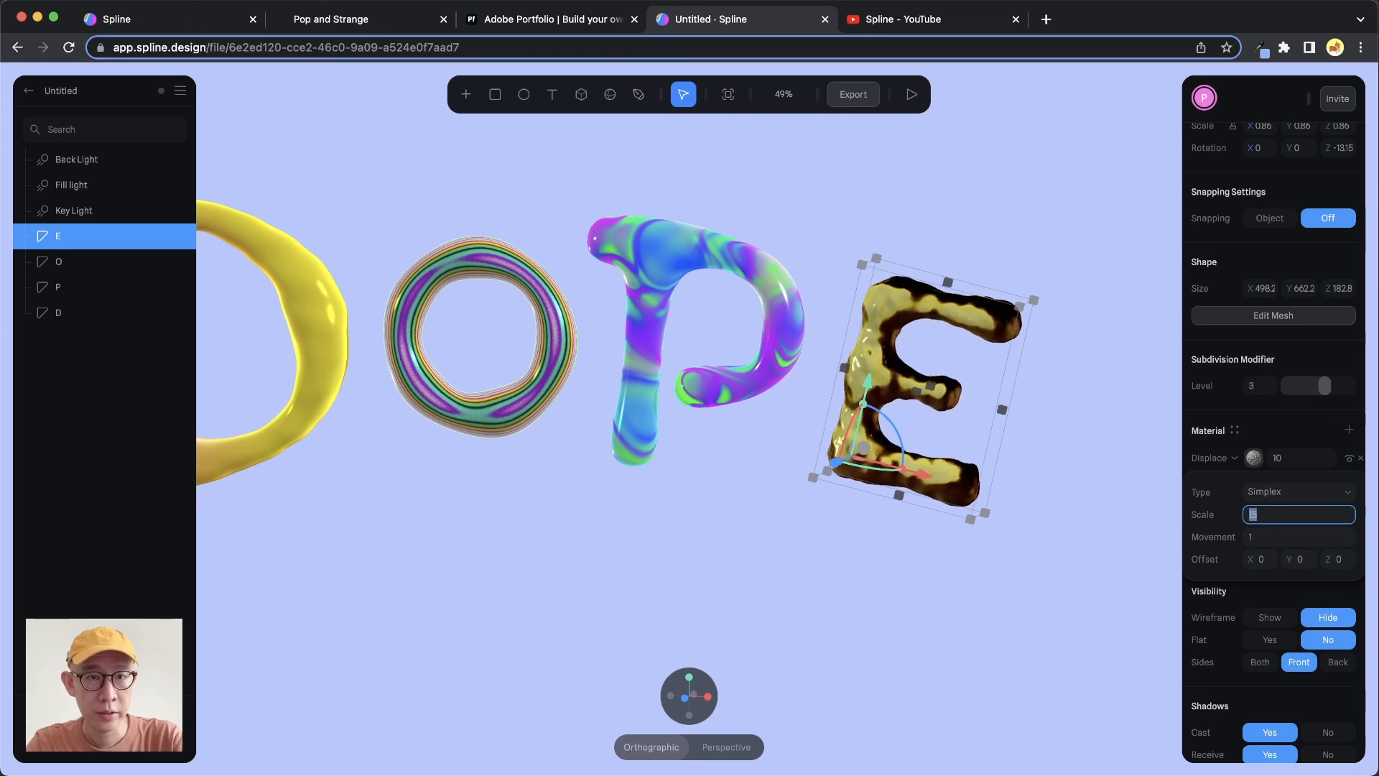
pyautogui.press('Up')
pyautogui.press('Up')
pyautogui.press('Up')
pyautogui.press('Up')
pyautogui.press('Up')
pyautogui.press('Up')
pyautogui.press('Up')
pyautogui.press('Up')
pyautogui.press('Up')
pyautogui.press('Up')
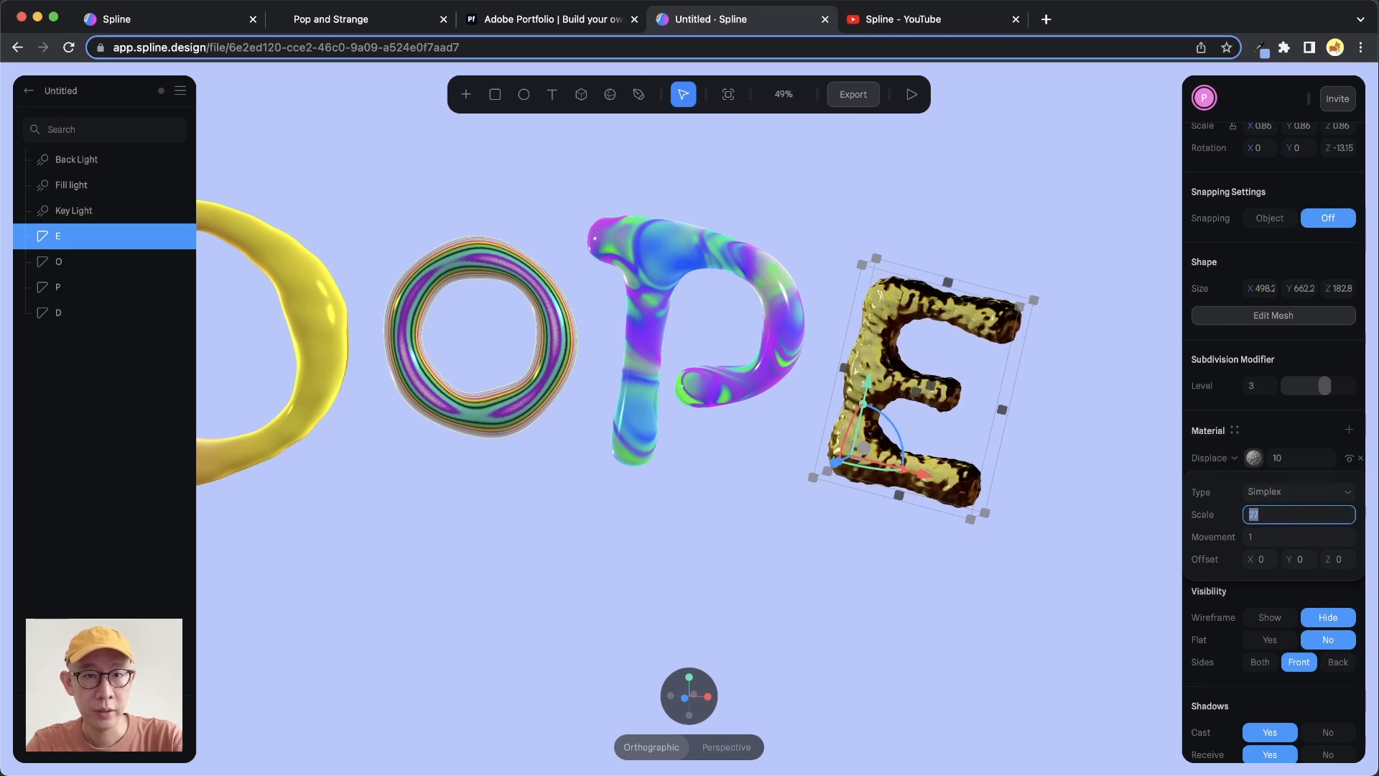
pyautogui.press('Up')
pyautogui.press('Up')
pyautogui.press('Up')
pyautogui.press('Up')
pyautogui.press('Up')
pyautogui.press('Up')
pyautogui.press('Up')
pyautogui.press('Up')
pyautogui.press('Up')
pyautogui.press('Up')
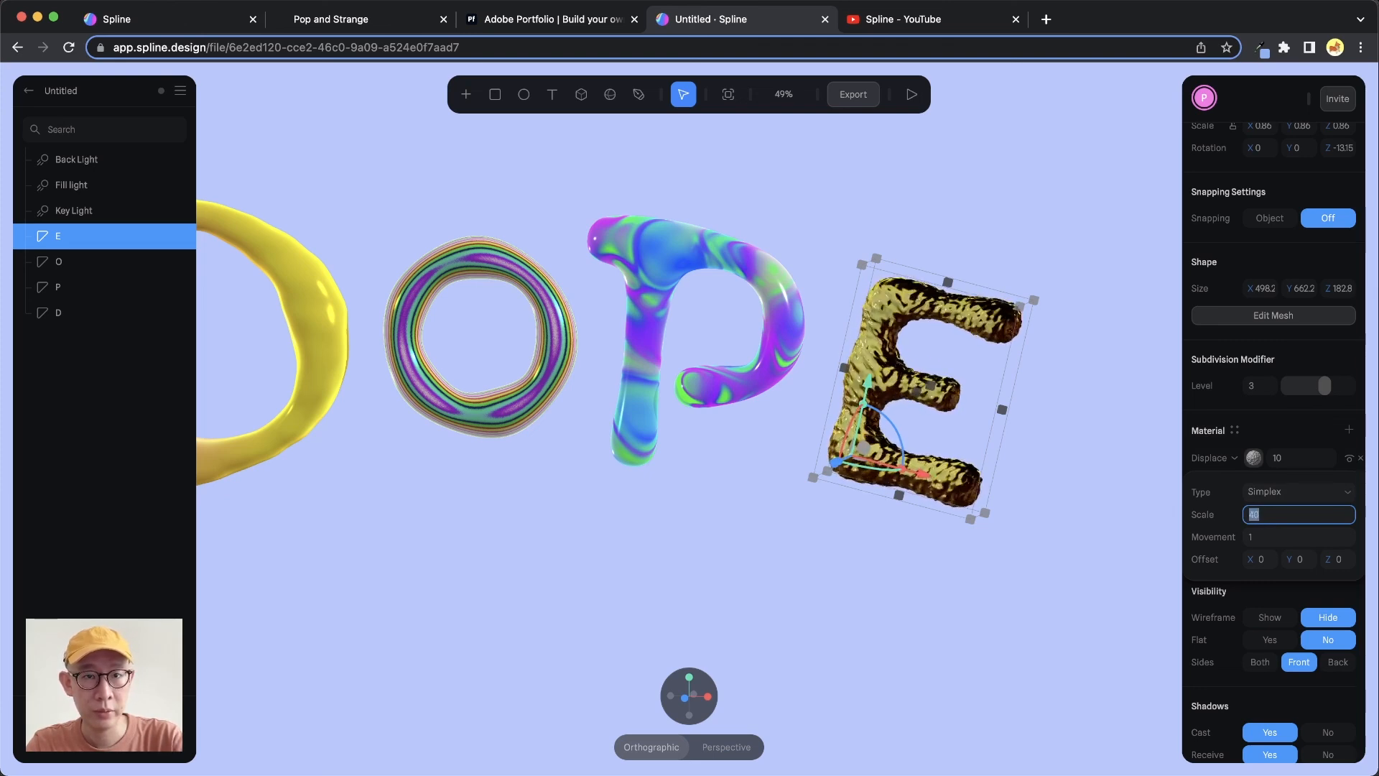
pyautogui.press('Up')
pyautogui.press('Up')
pyautogui.press('Up')
pyautogui.press('Up')
pyautogui.press('Up')
pyautogui.press('Up')
pyautogui.press('Up')
pyautogui.press('Up')
pyautogui.press('Up')
pyautogui.press('Up')
pyautogui.press('Up')
pyautogui.press('Up')
pyautogui.press('Up')
pyautogui.press('Up')
pyautogui.press('Up')
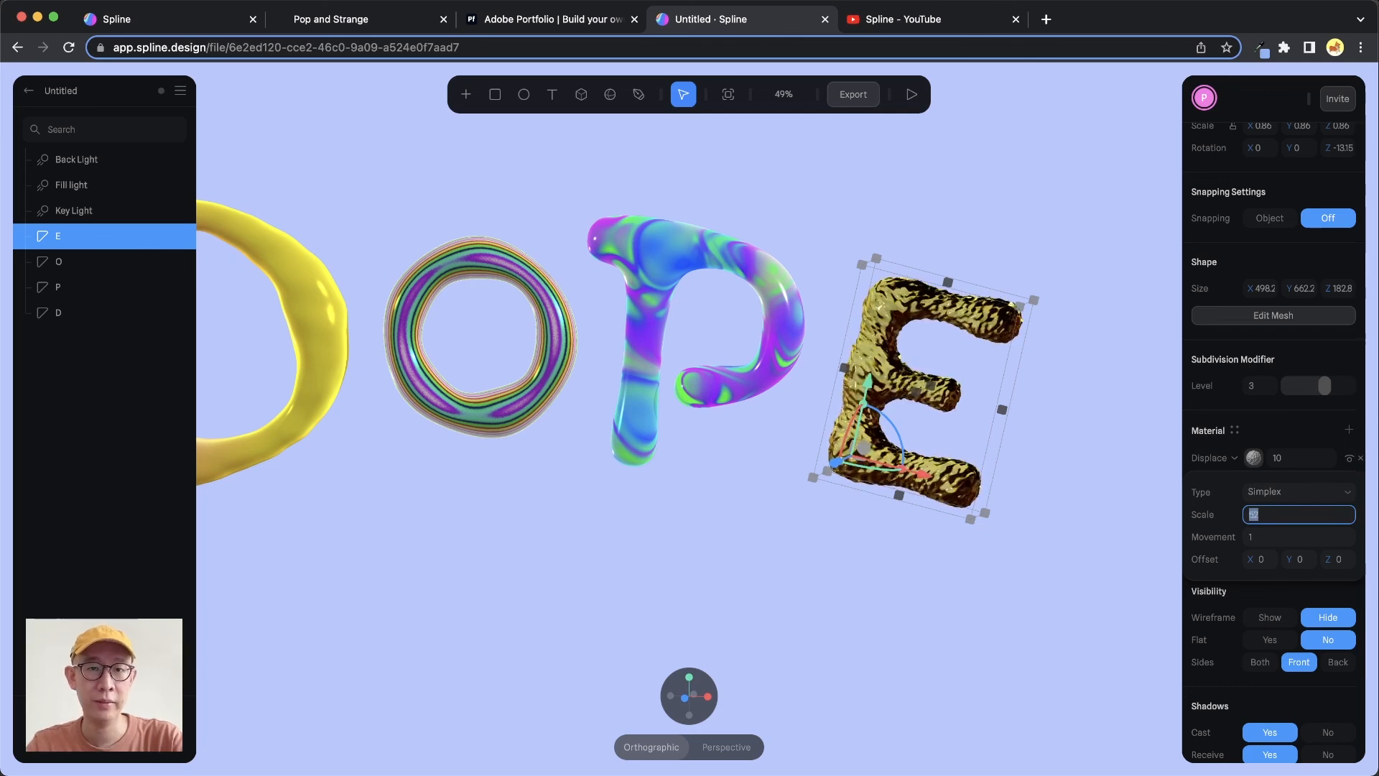
pyautogui.press('Up')
pyautogui.press('Up')
pyautogui.press('Up')
pyautogui.press('Up')
pyautogui.press('Up')
pyautogui.press('Up')
pyautogui.press('Up')
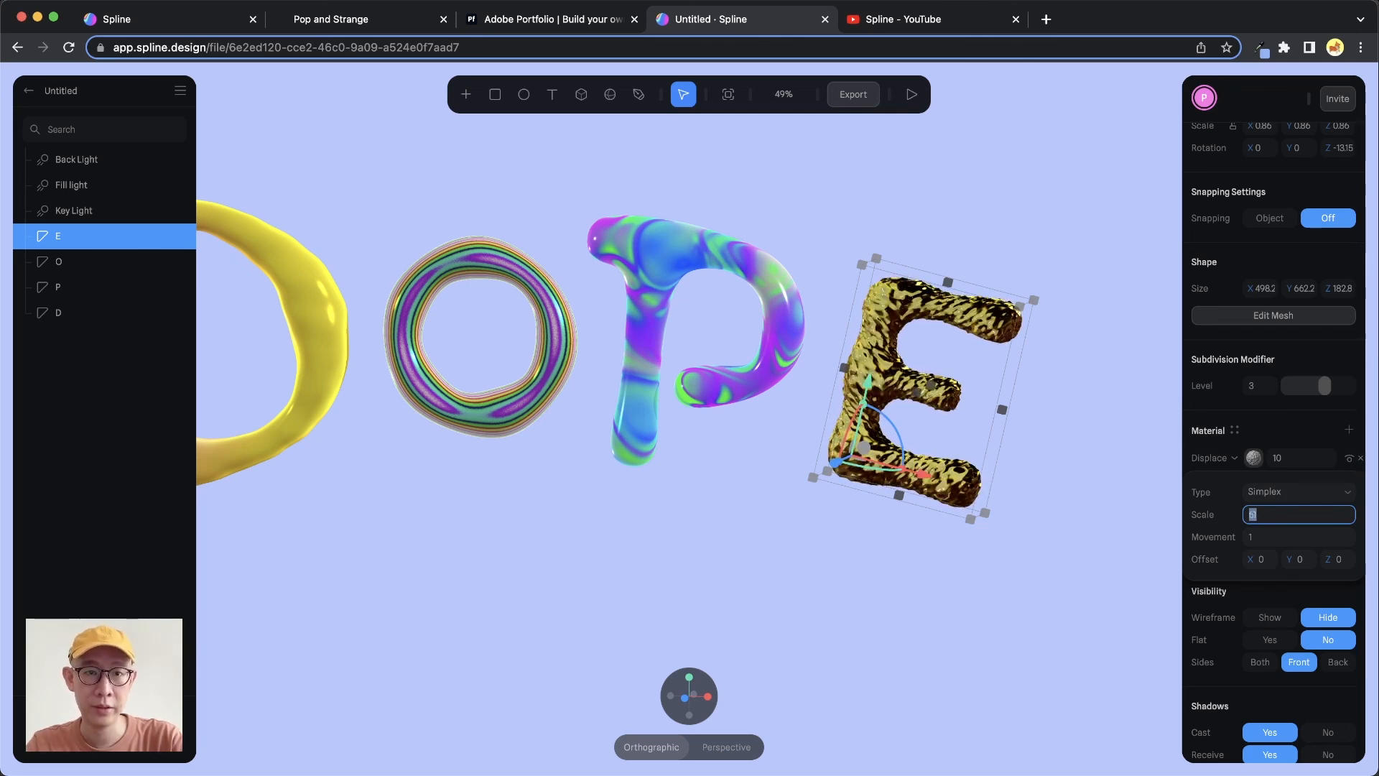
pyautogui.press('Down')
pyautogui.press('Down')
pyautogui.press('Down')
pyautogui.press('Down')
pyautogui.press('Down')
pyautogui.press('Down')
pyautogui.press('Down')
pyautogui.press('Down')
pyautogui.press('Down')
pyautogui.press('Down')
pyautogui.press('Down')
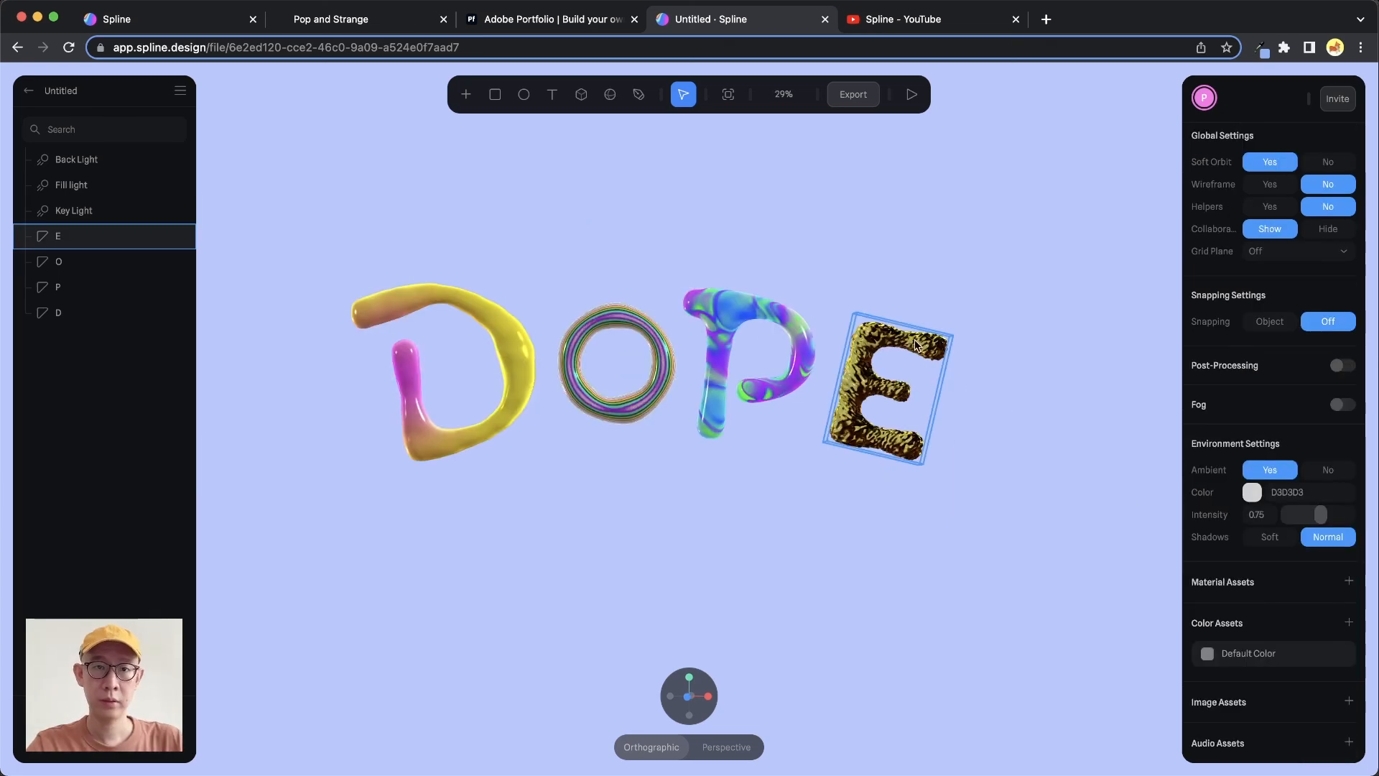
pyautogui.click(914, 343)
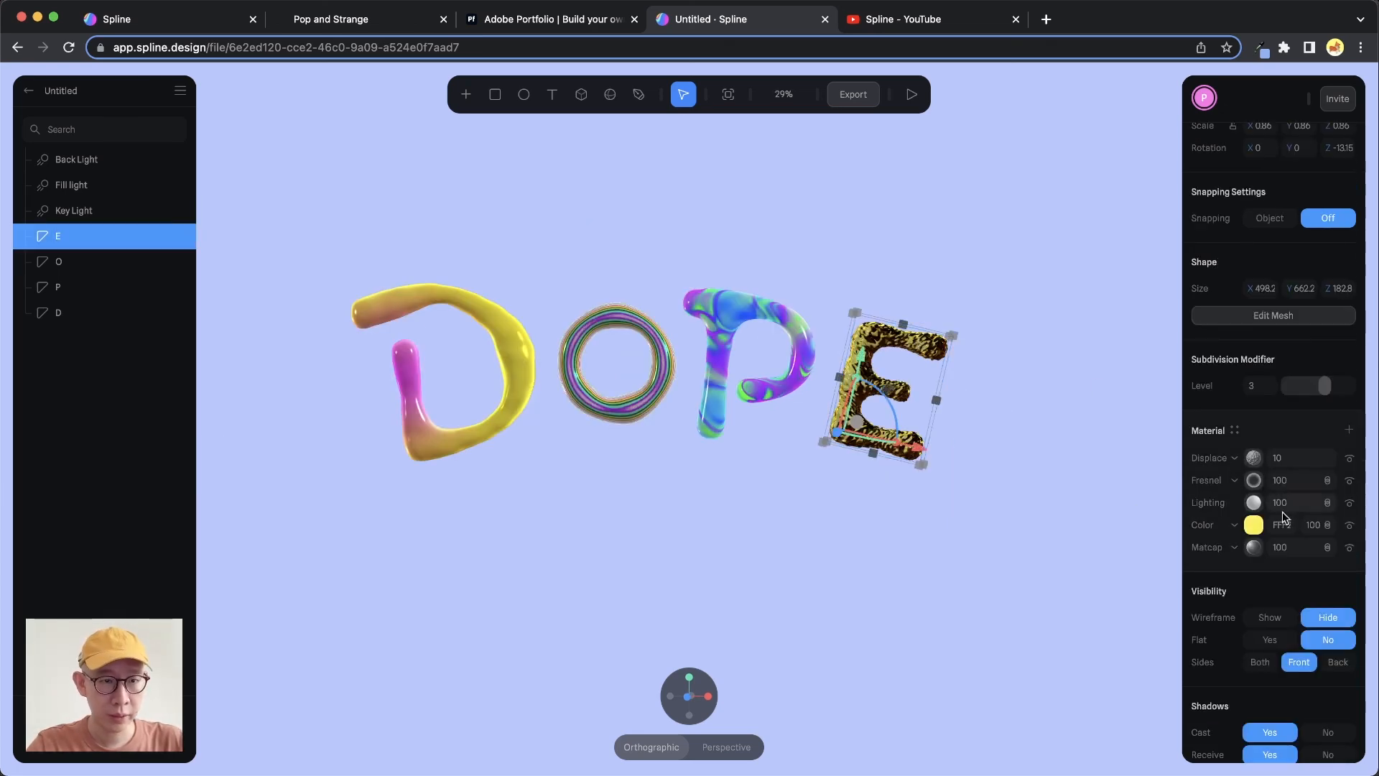
# Set the E's yellow Color layer blend mode to Screen and its opacity to 50
pyautogui.click(1254, 526)
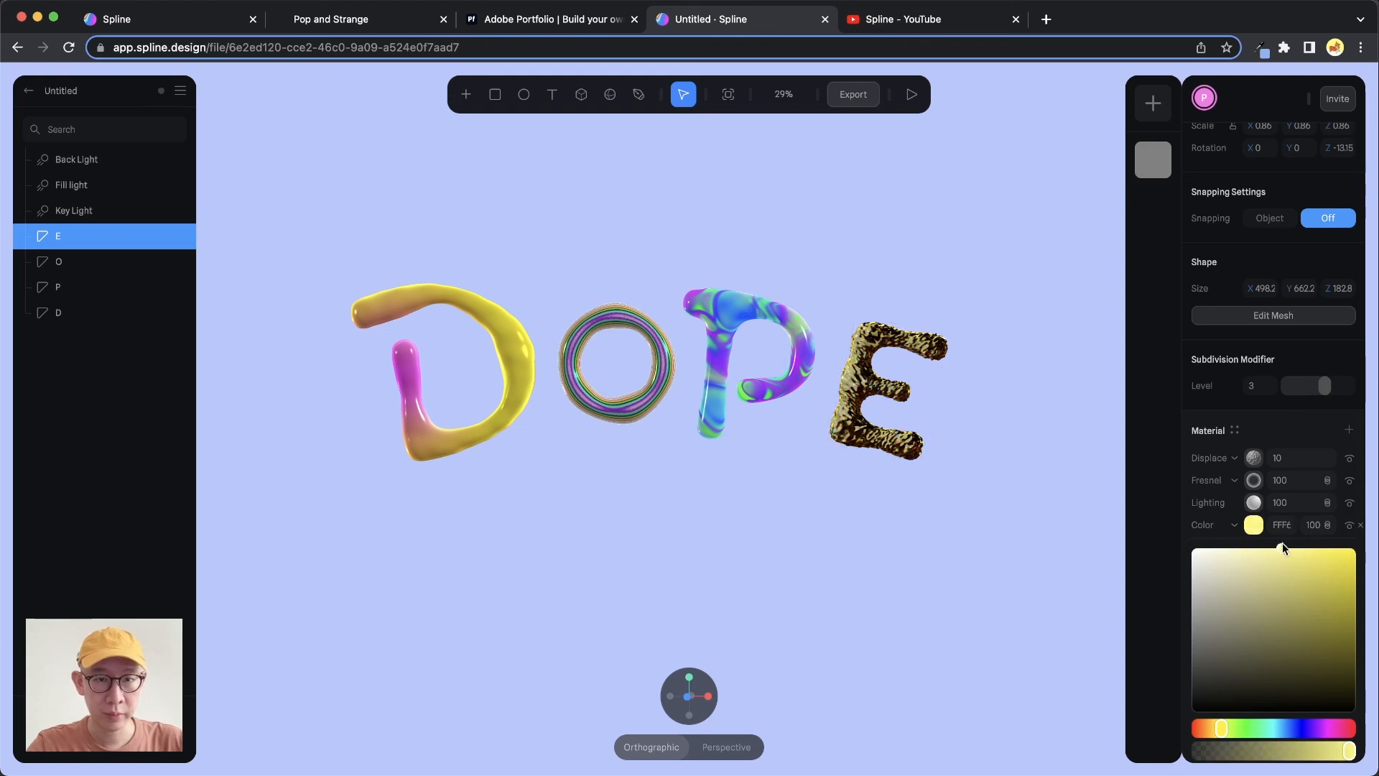
pyautogui.click(1226, 527)
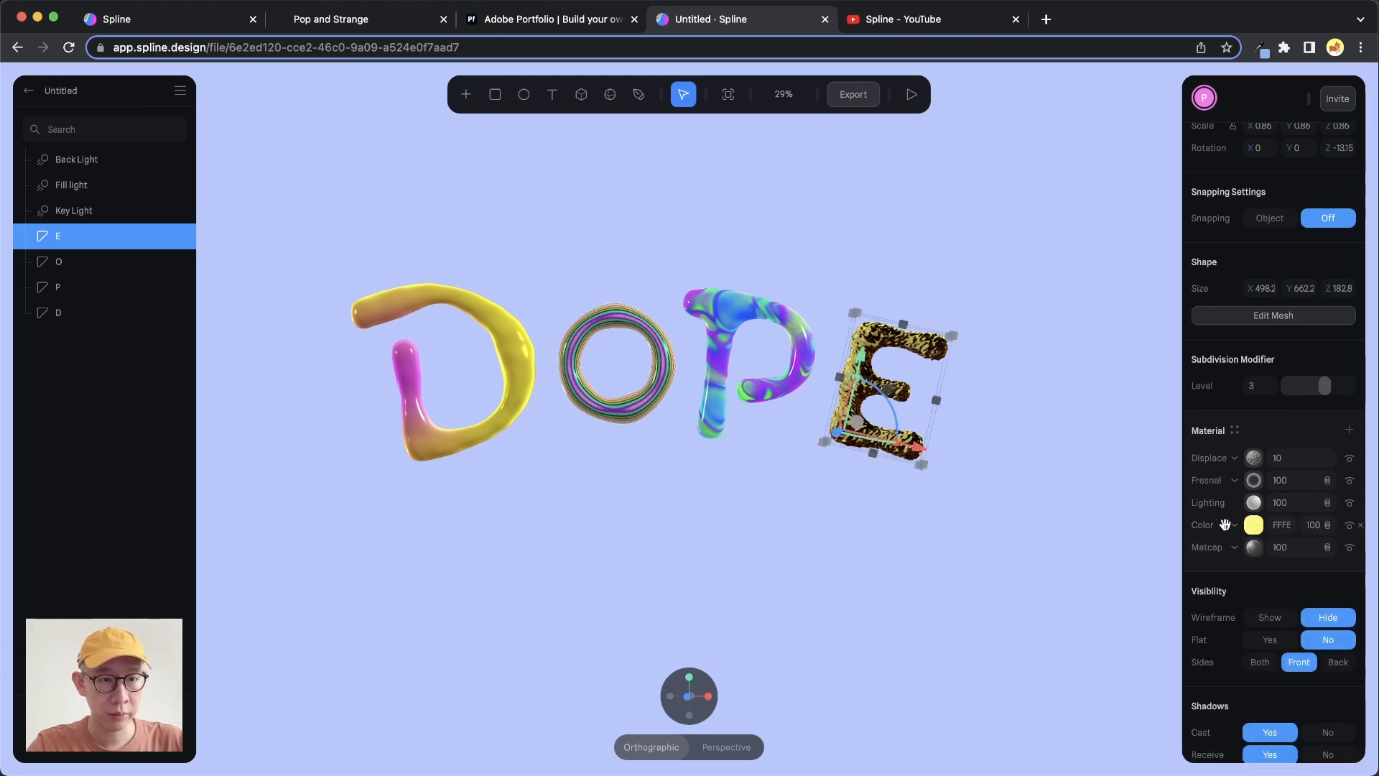
pyautogui.click(1328, 528)
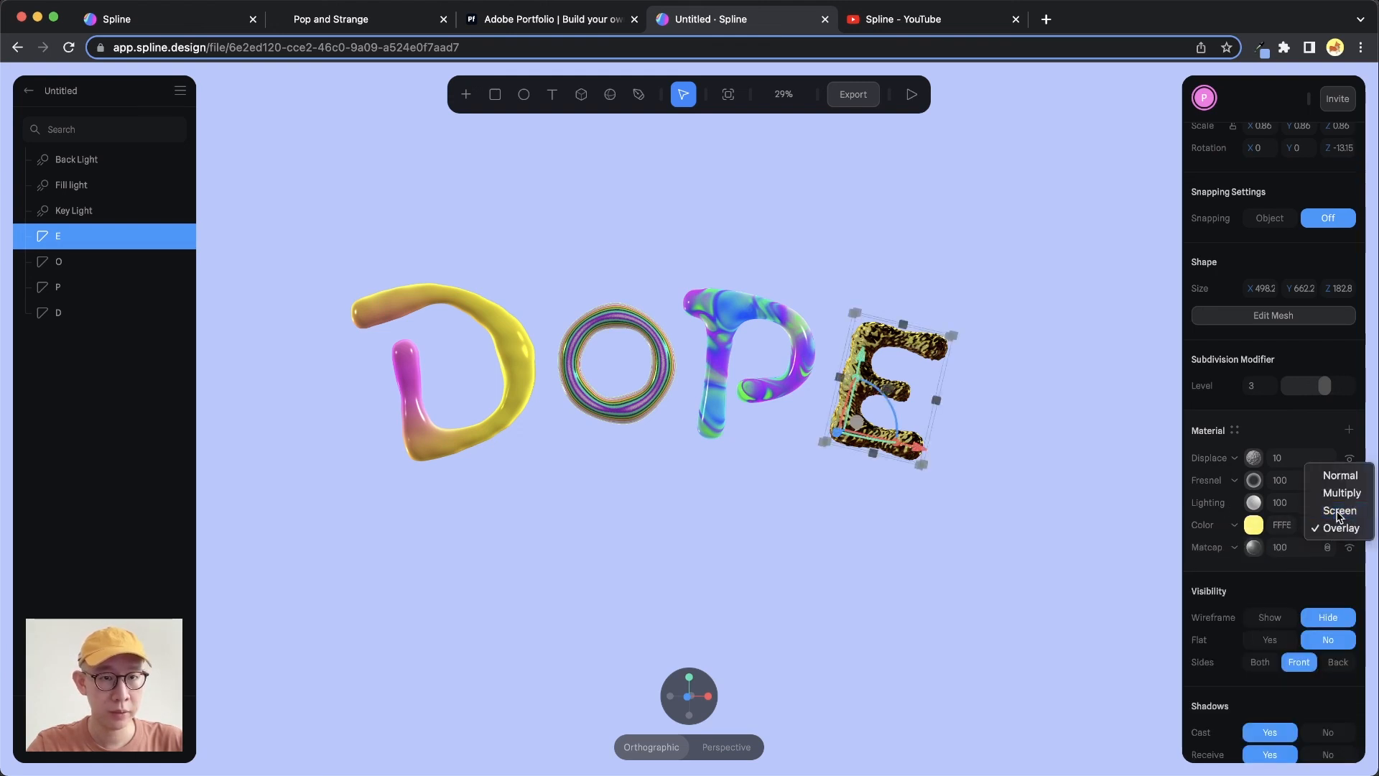
pyautogui.click(1338, 513)
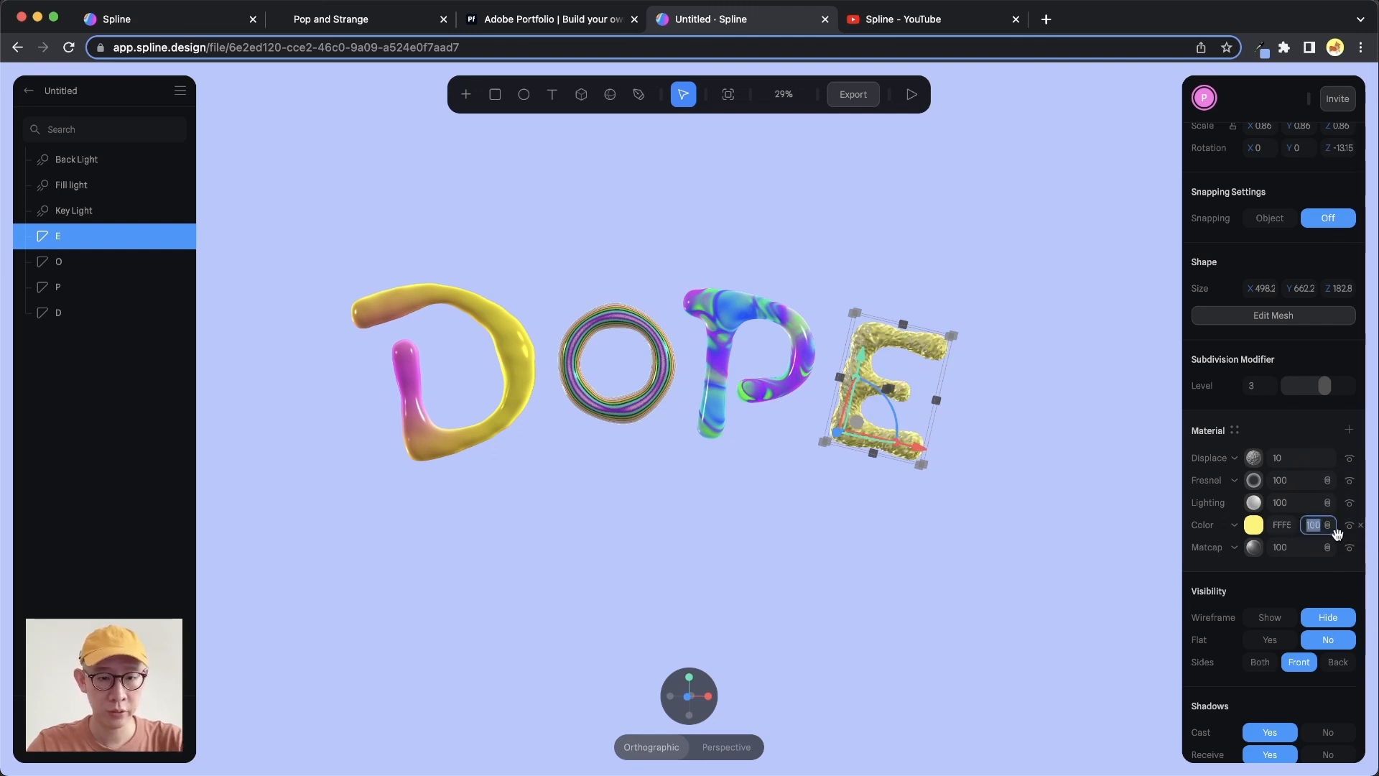
pyautogui.press('Return')
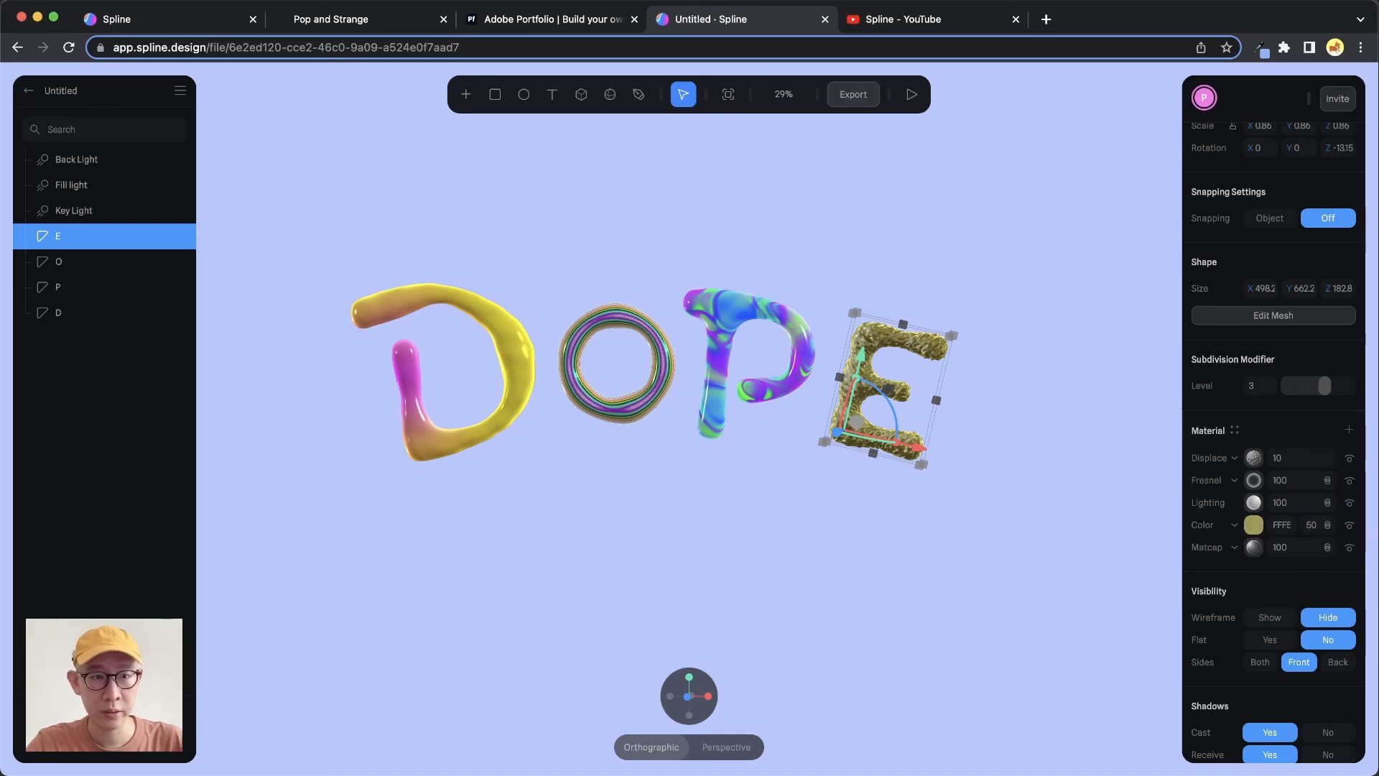
# Shift the E's Color layer hue toward a warmer gold
pyautogui.click(1253, 525)
pyautogui.click(1314, 551)
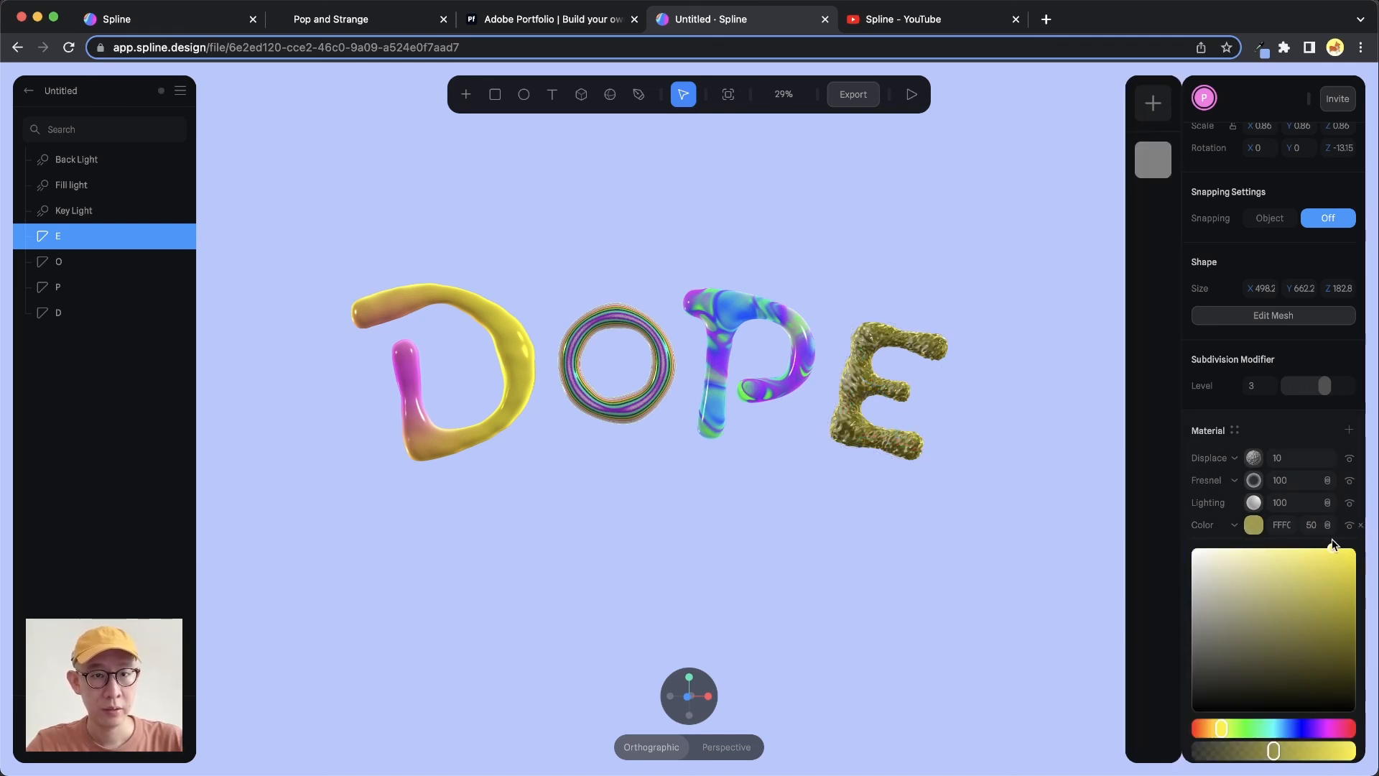
pyautogui.moveTo(1221, 728); pyautogui.dragTo(1215, 729)
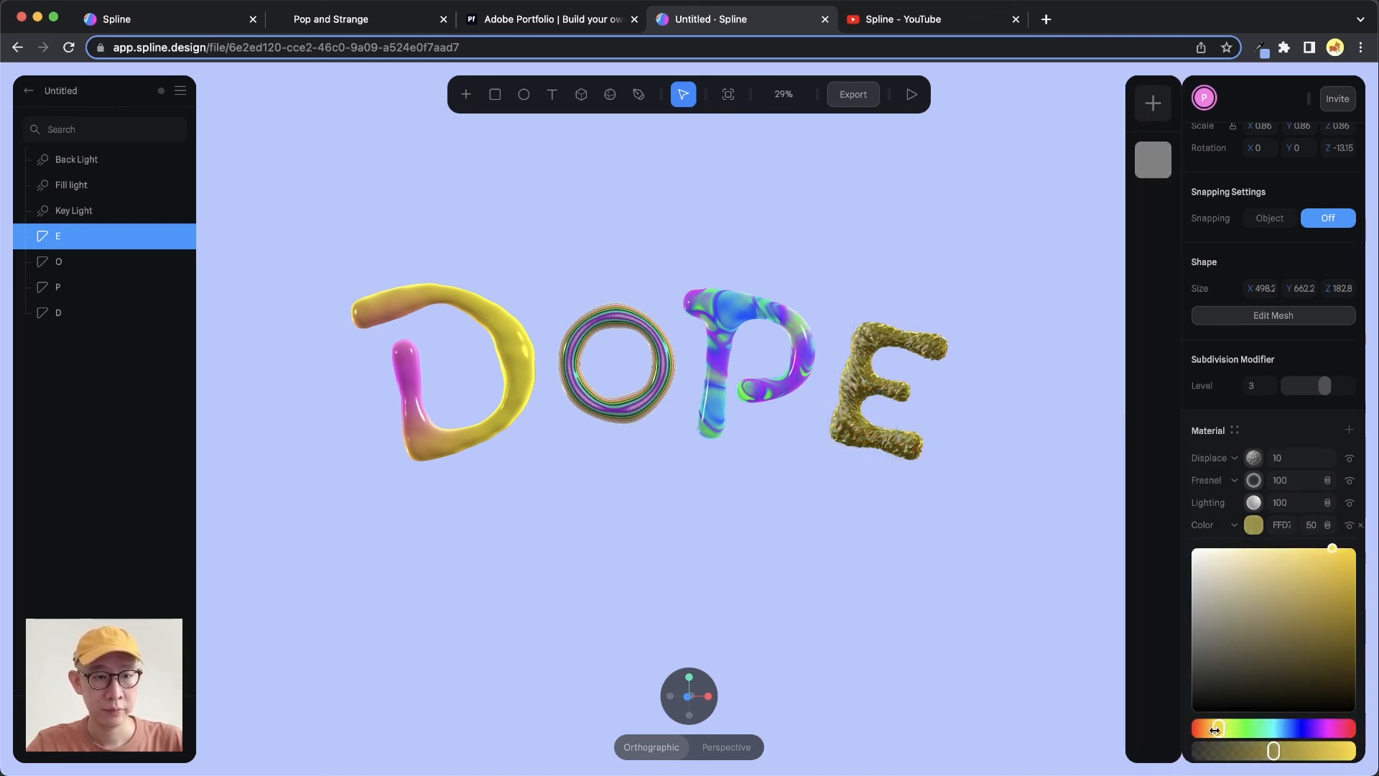
# Lower the Color layer's opacity and refine its gold shade in the picker, then deselect the E
pyautogui.click(1327, 525)
pyautogui.click(1332, 531)
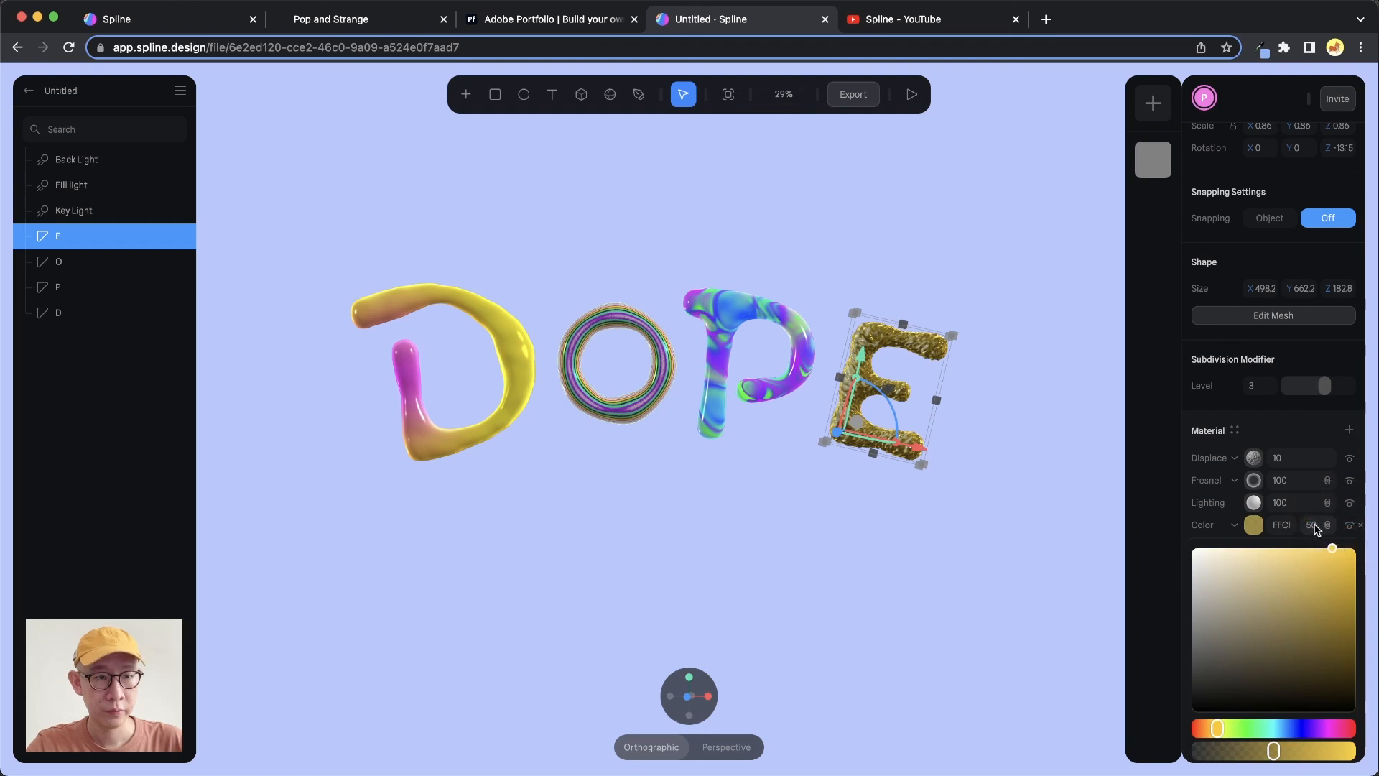
pyautogui.click(1308, 530)
pyautogui.hotkey('shift', 'Down')
pyautogui.hotkey('shift', 'Down')
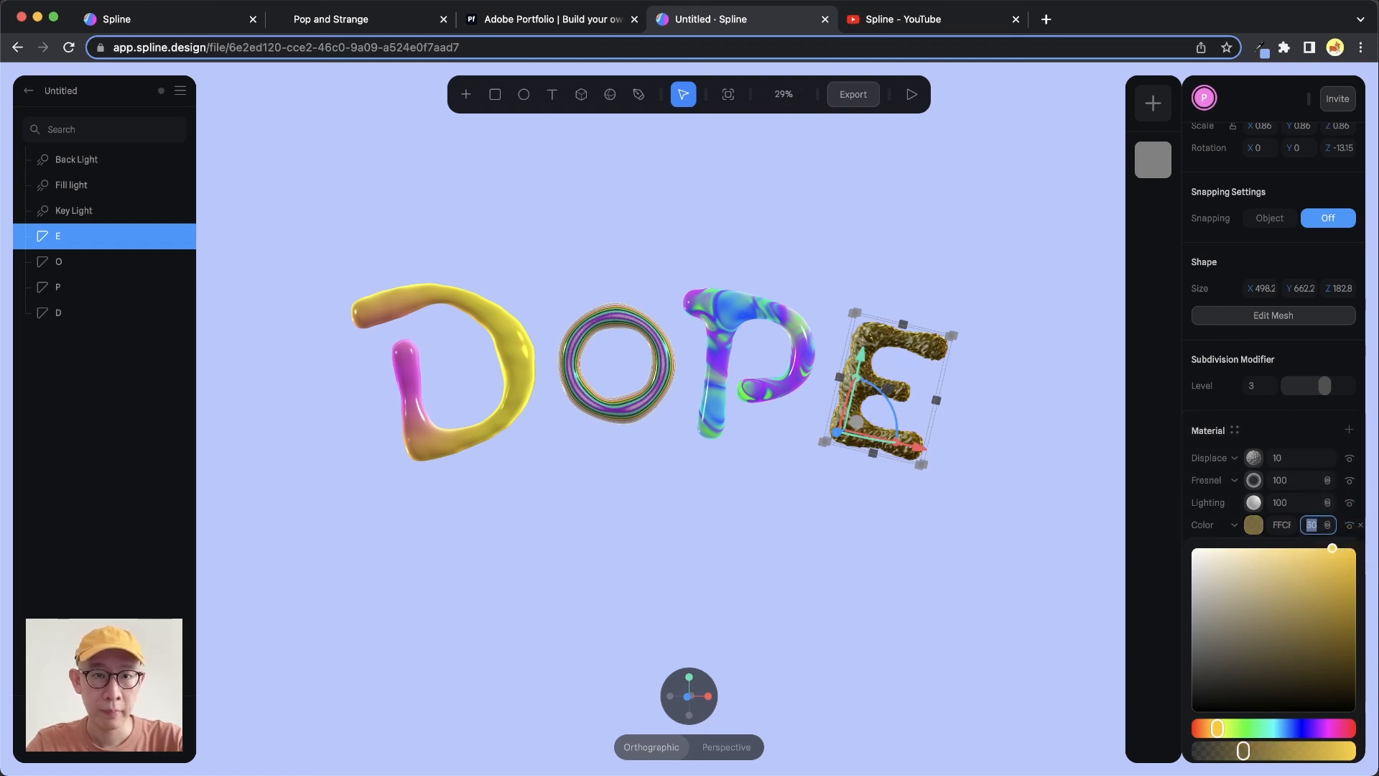
pyautogui.hotkey('shift', 'Up')
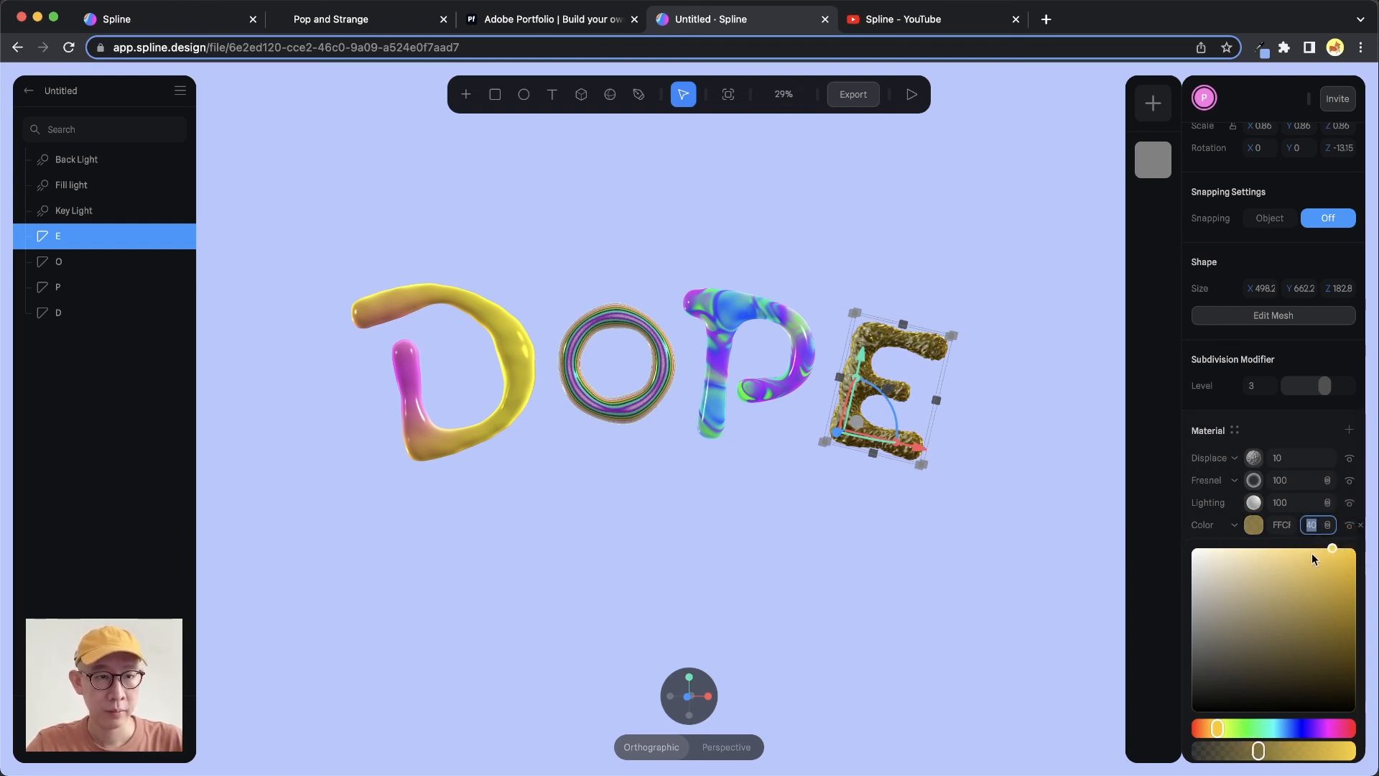
pyautogui.moveTo(1313, 558)
pyautogui.mouseDown()
pyautogui.moveTo(1250, 713)
pyautogui.moveTo(1290, 584)
pyautogui.moveTo(1320, 549)
pyautogui.mouseUp()
pyautogui.click(994, 462)
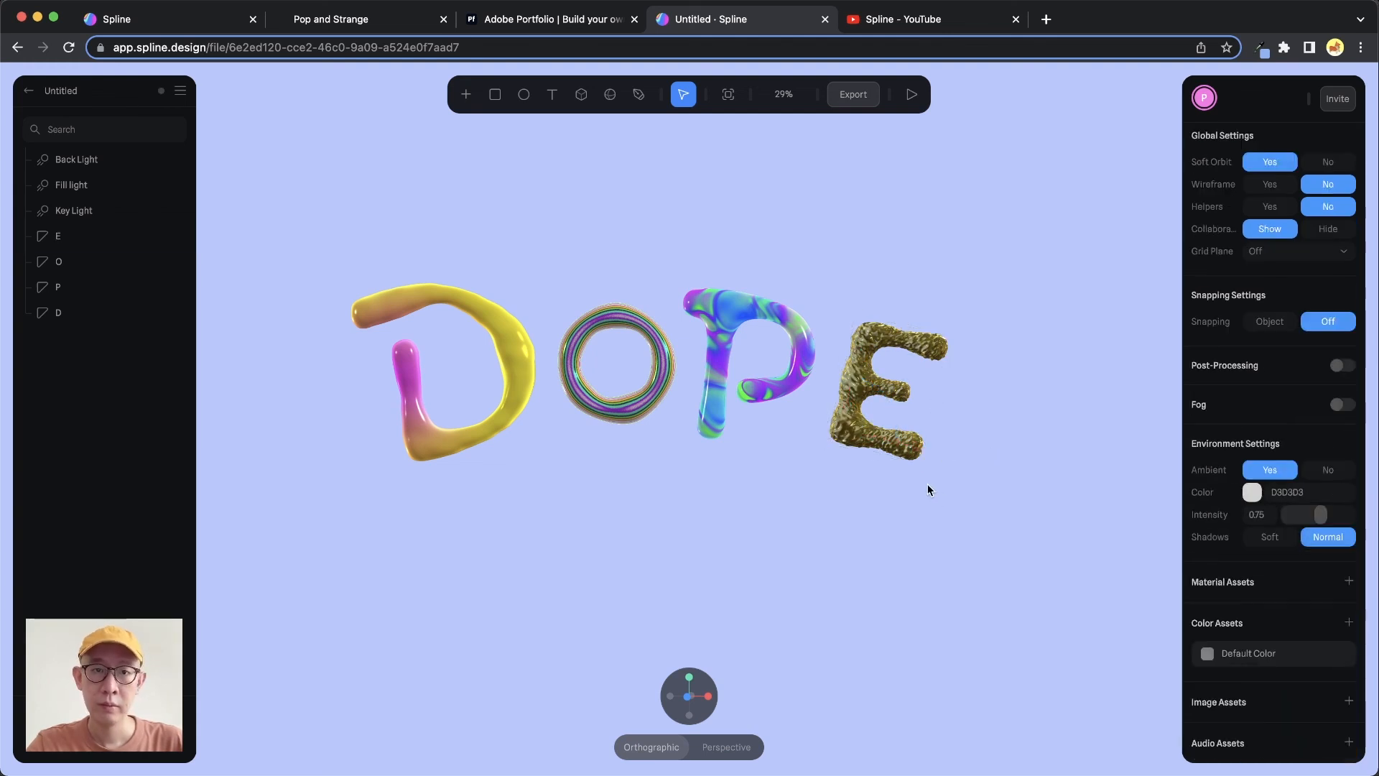
# Orbit the DOPE lettering and switch to the Pop and Strange reference tab to compare styles
pyautogui.moveTo(928, 490); pyautogui.dragTo(924, 405)
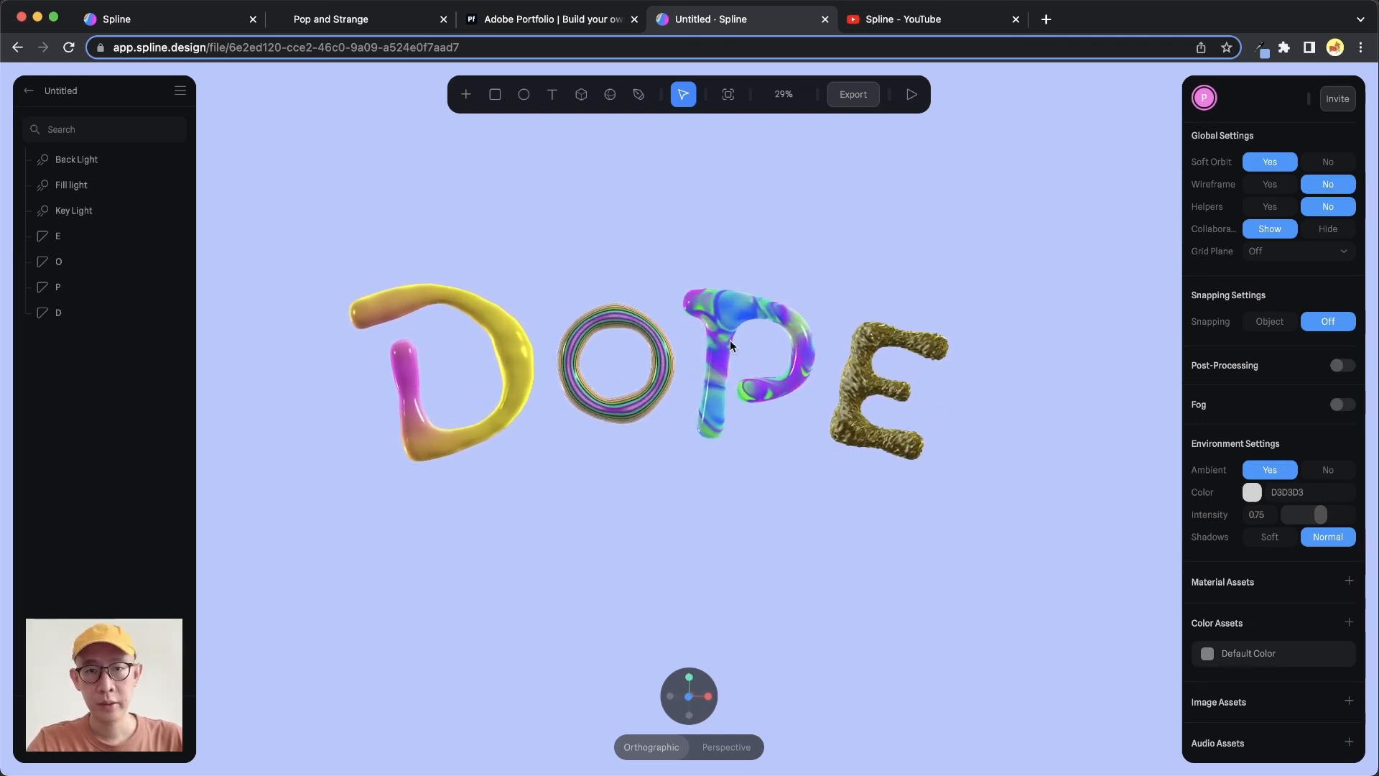
pyautogui.moveTo(808, 409); pyautogui.dragTo(791, 422)
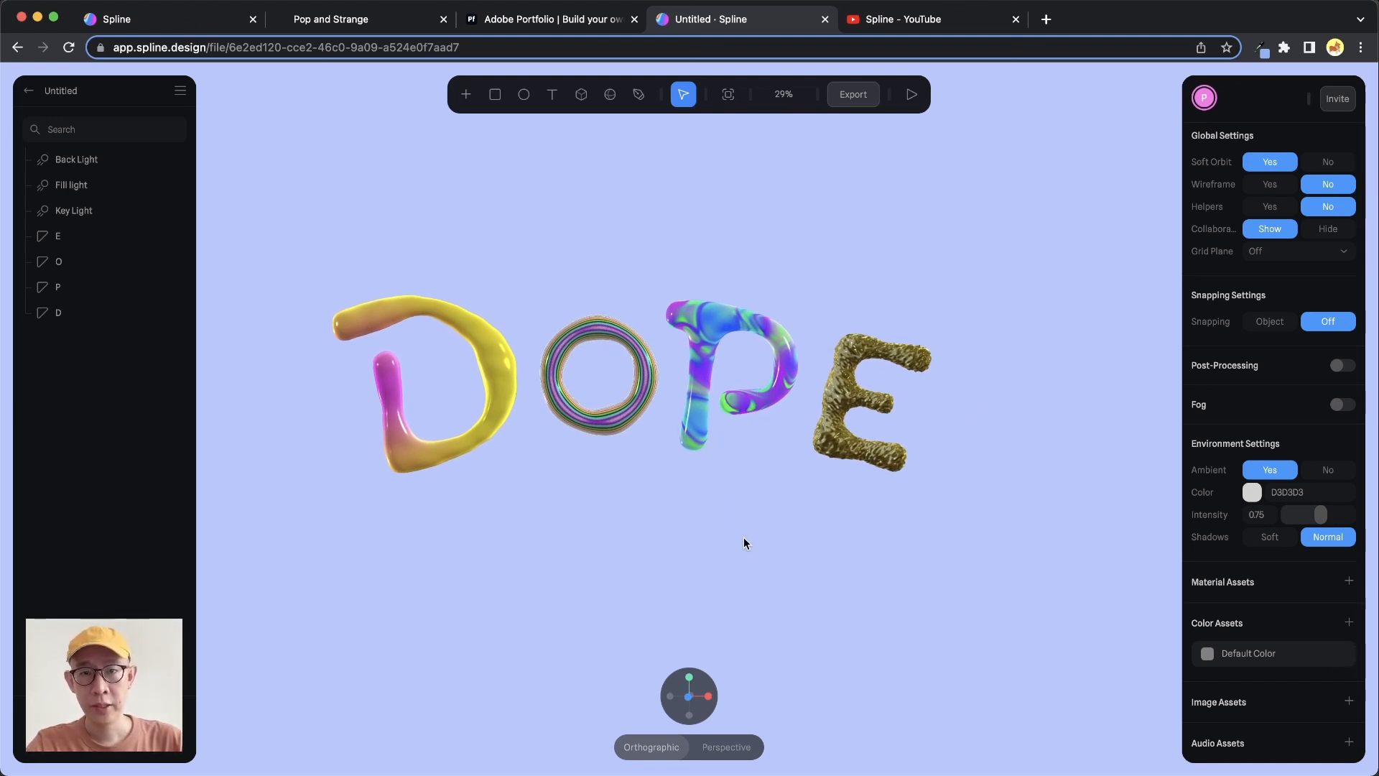
pyautogui.click(386, 21)
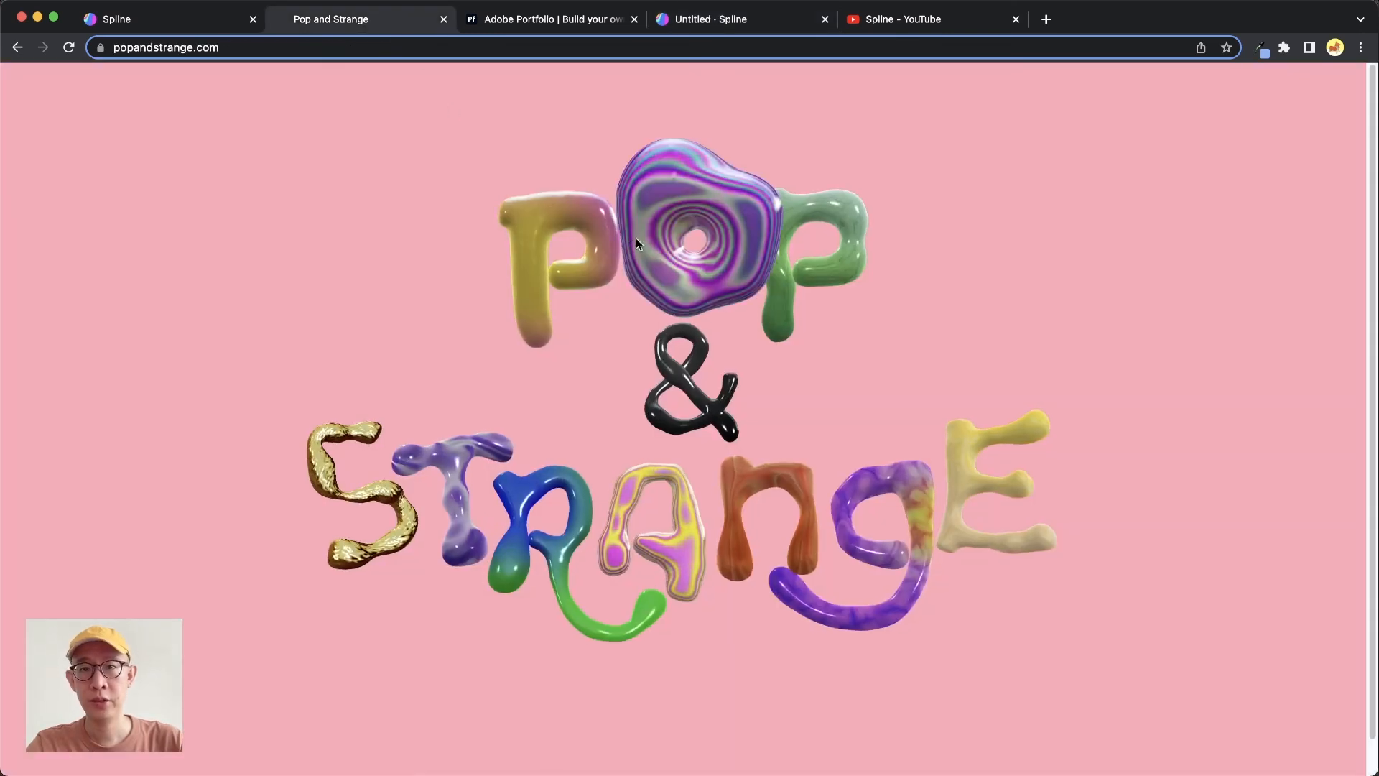